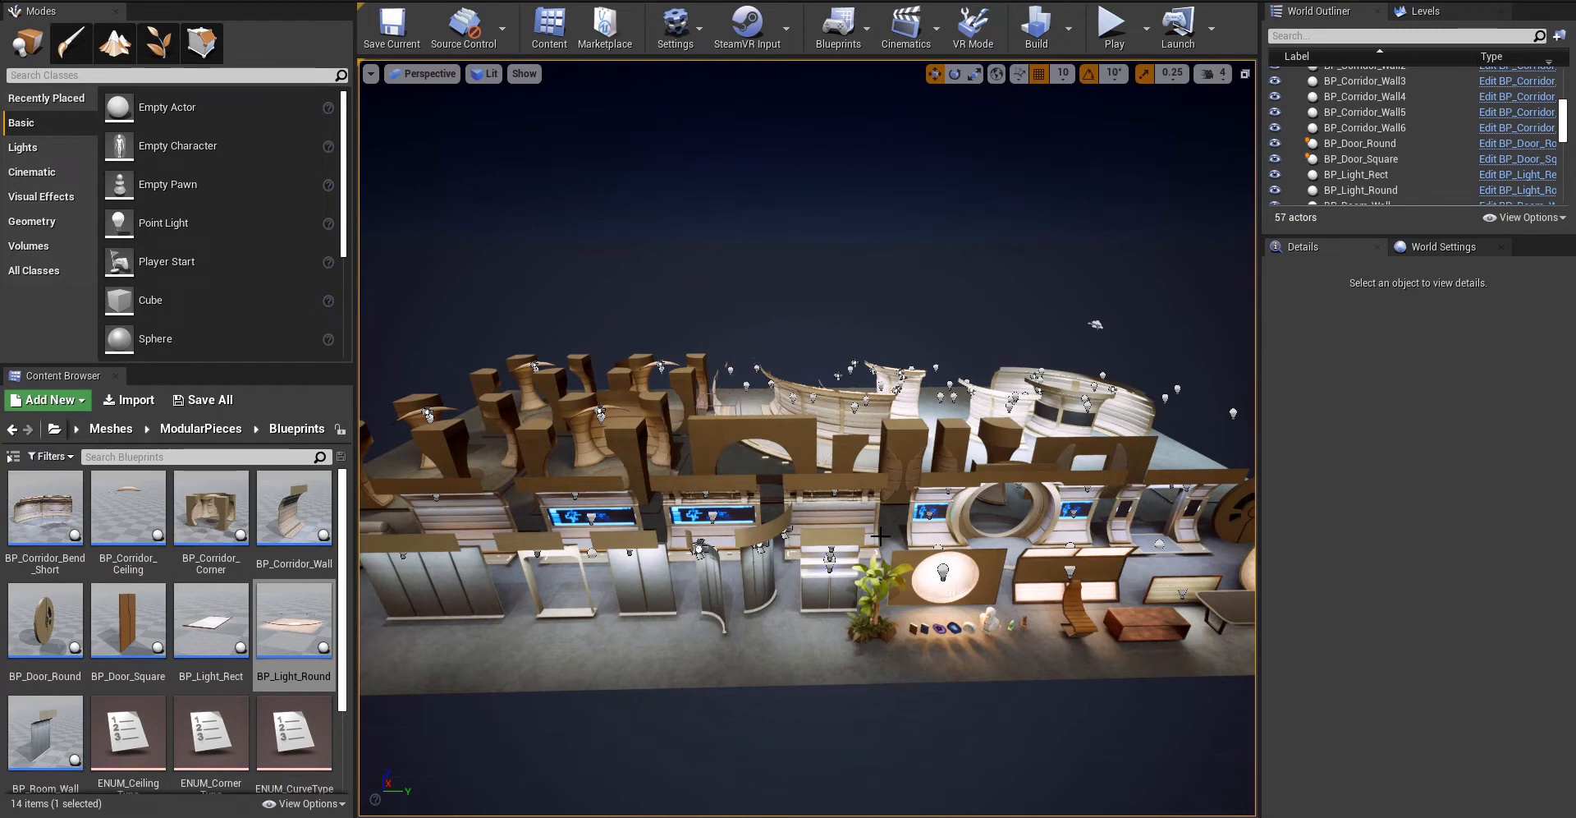
# - Browse the ModularPieces mesh folder and survey the modular corridor and wall pieces displayed in the showcase level
pyautogui.moveTo(902, 552); pyautogui.dragTo(883, 578, button='right')
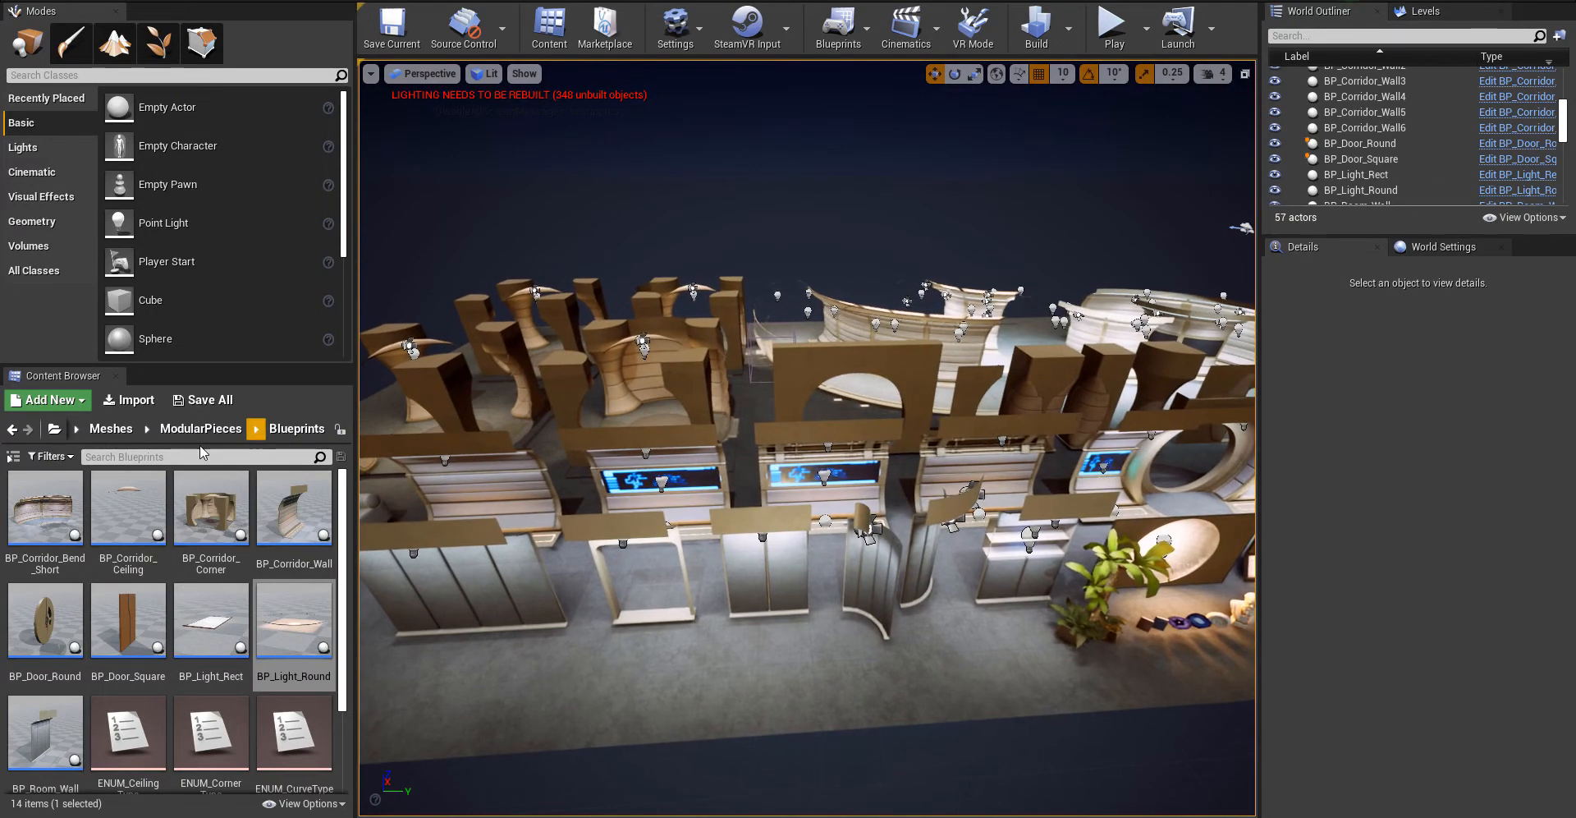
pyautogui.click(111, 429)
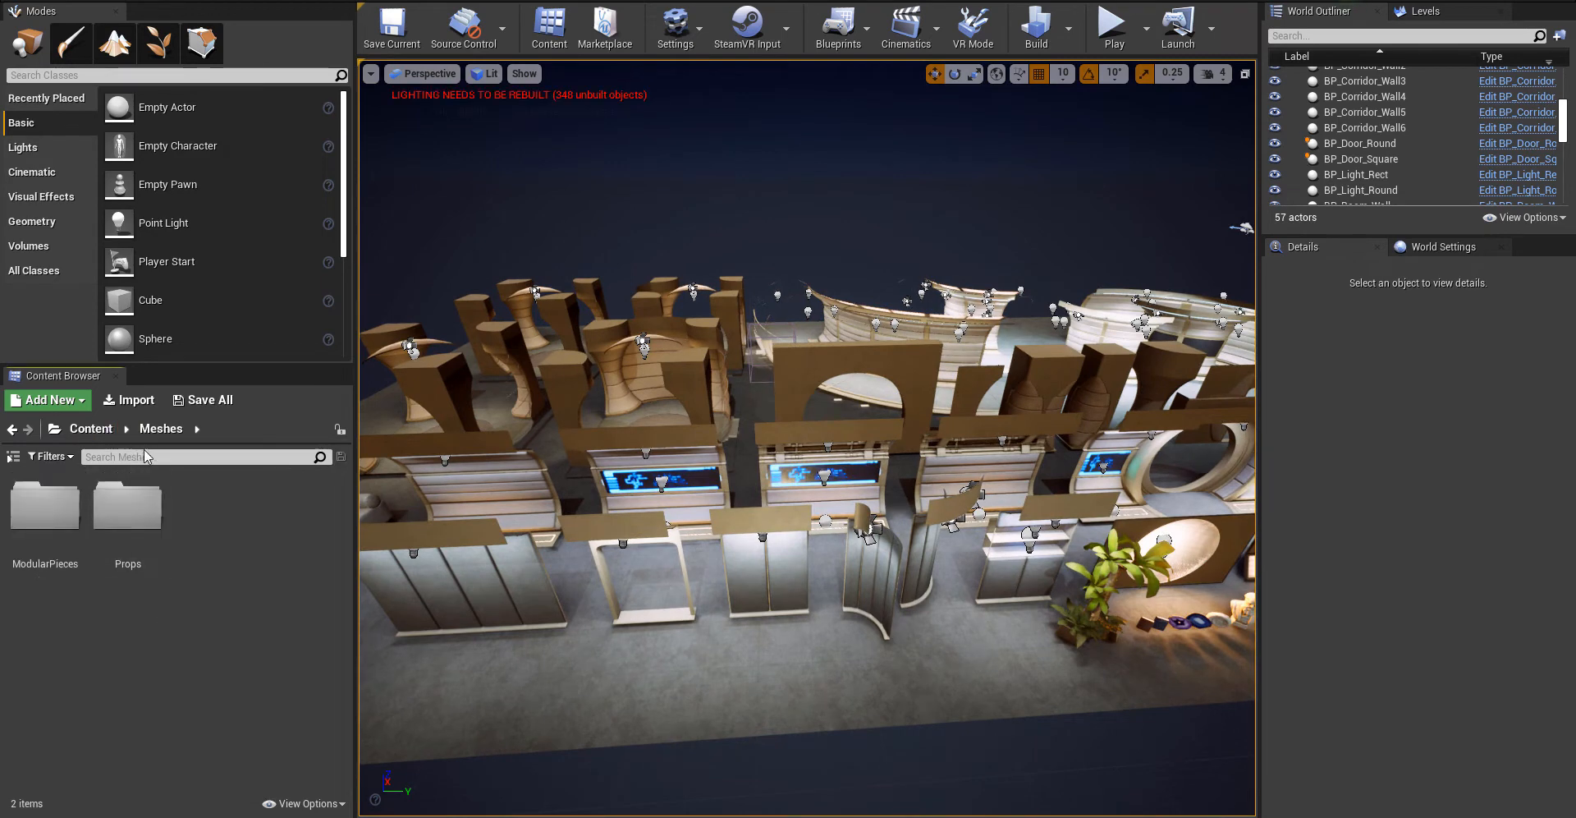
pyautogui.doubleClick(31, 532)
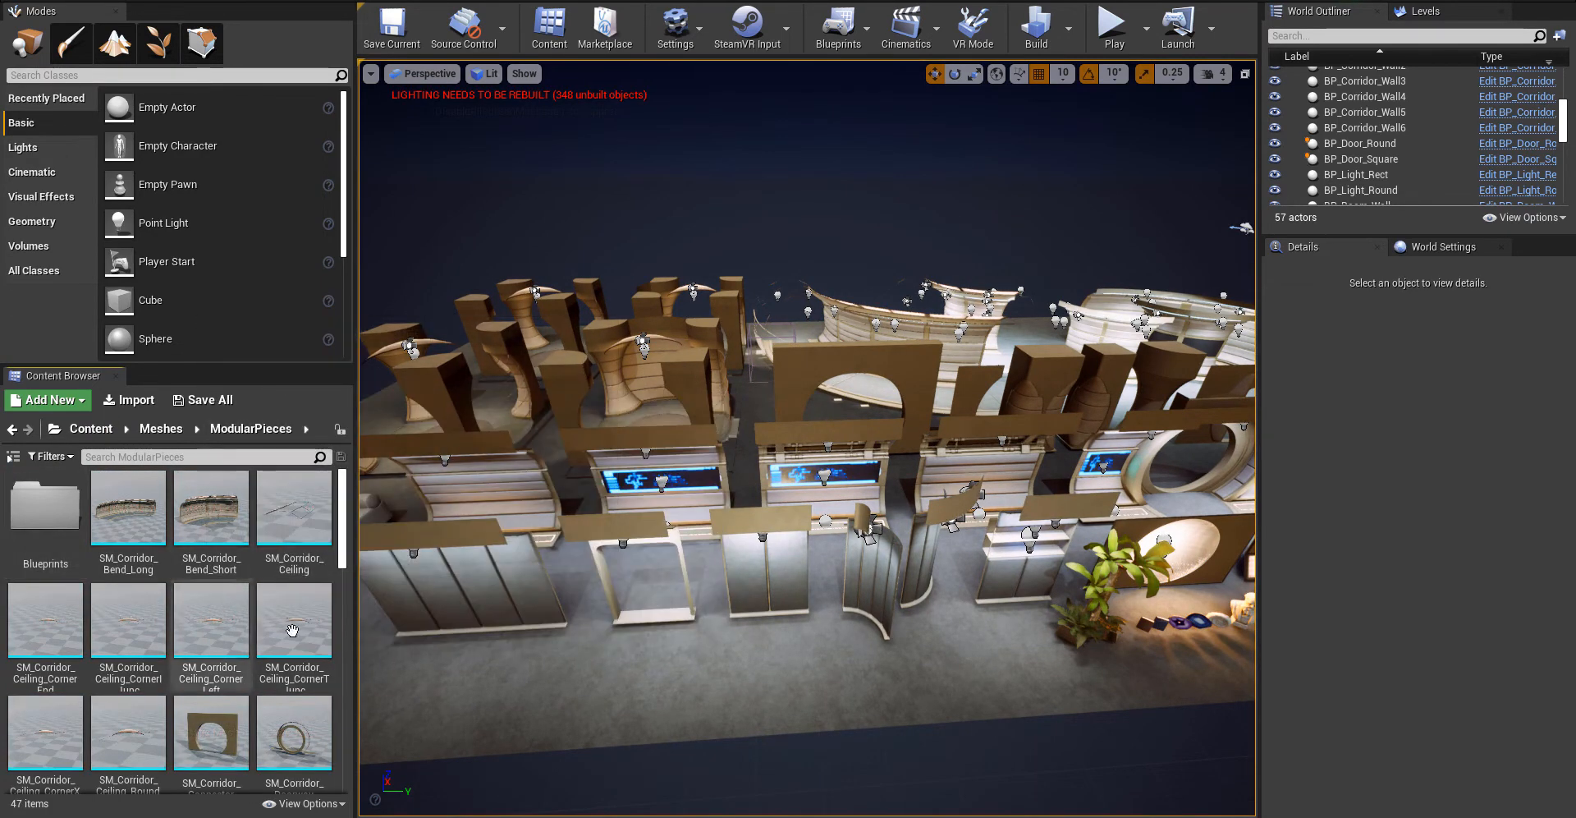
pyautogui.scroll(-3, 231, 554)
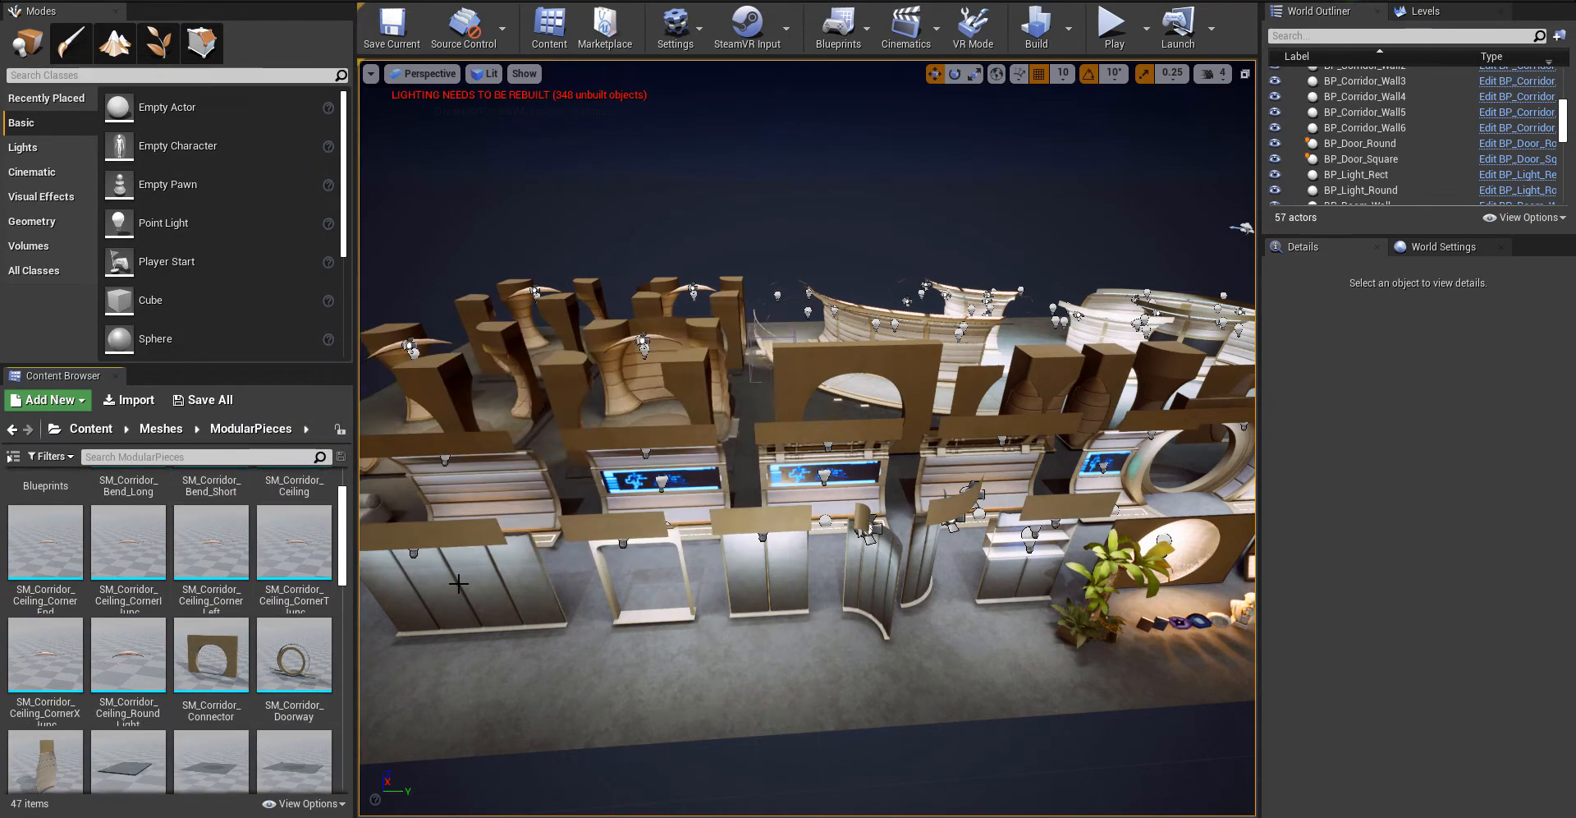
pyautogui.moveTo(454, 577); pyautogui.dragTo(525, 570, button='right')
pyautogui.press('w')
pyautogui.press('s')
pyautogui.press('d')
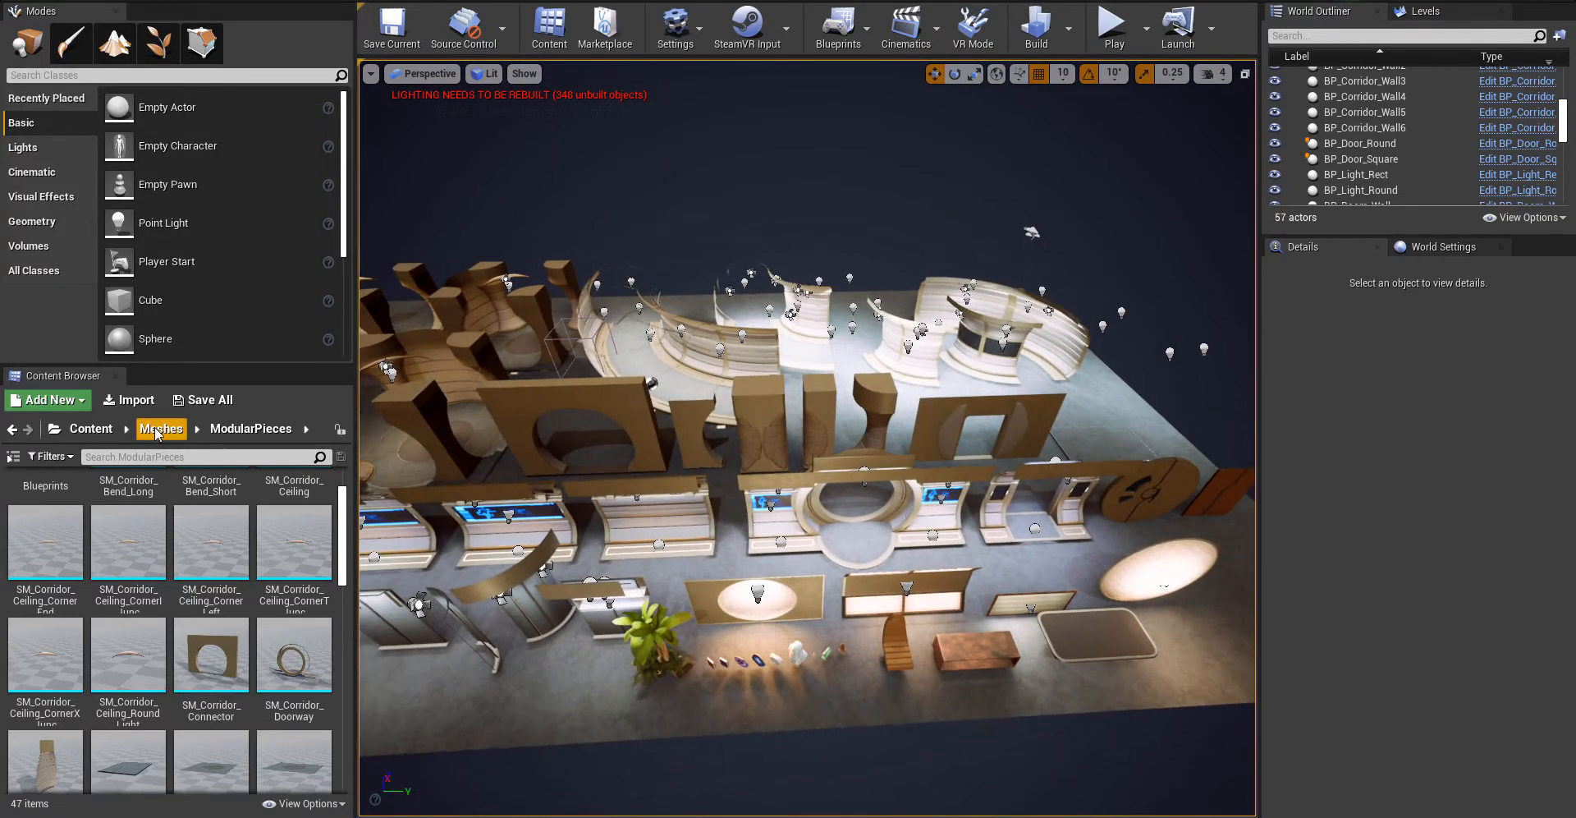
# - Open the Props mesh folder and examine the sofa and armchair in the showcase level
pyautogui.click(156, 430)
pyautogui.doubleClick(128, 507)
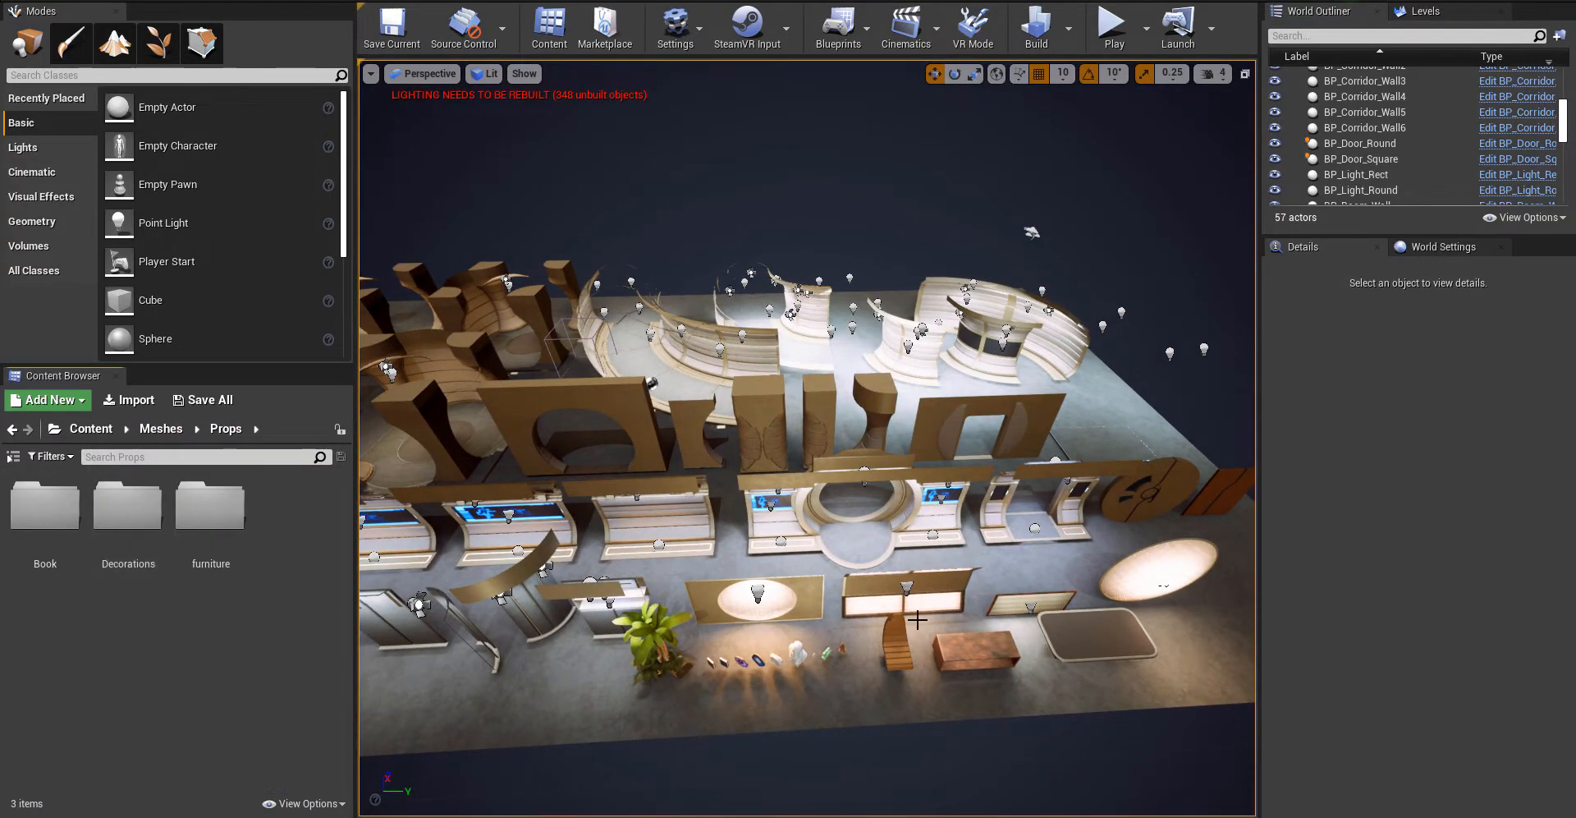
pyautogui.moveTo(895, 611); pyautogui.dragTo(785, 459, button='right')
pyautogui.press('w')
pyautogui.press('w')
pyautogui.press('a')
pyautogui.press('d')
pyautogui.press('s')
pyautogui.press('a')
pyautogui.press('w')
pyautogui.press('s')
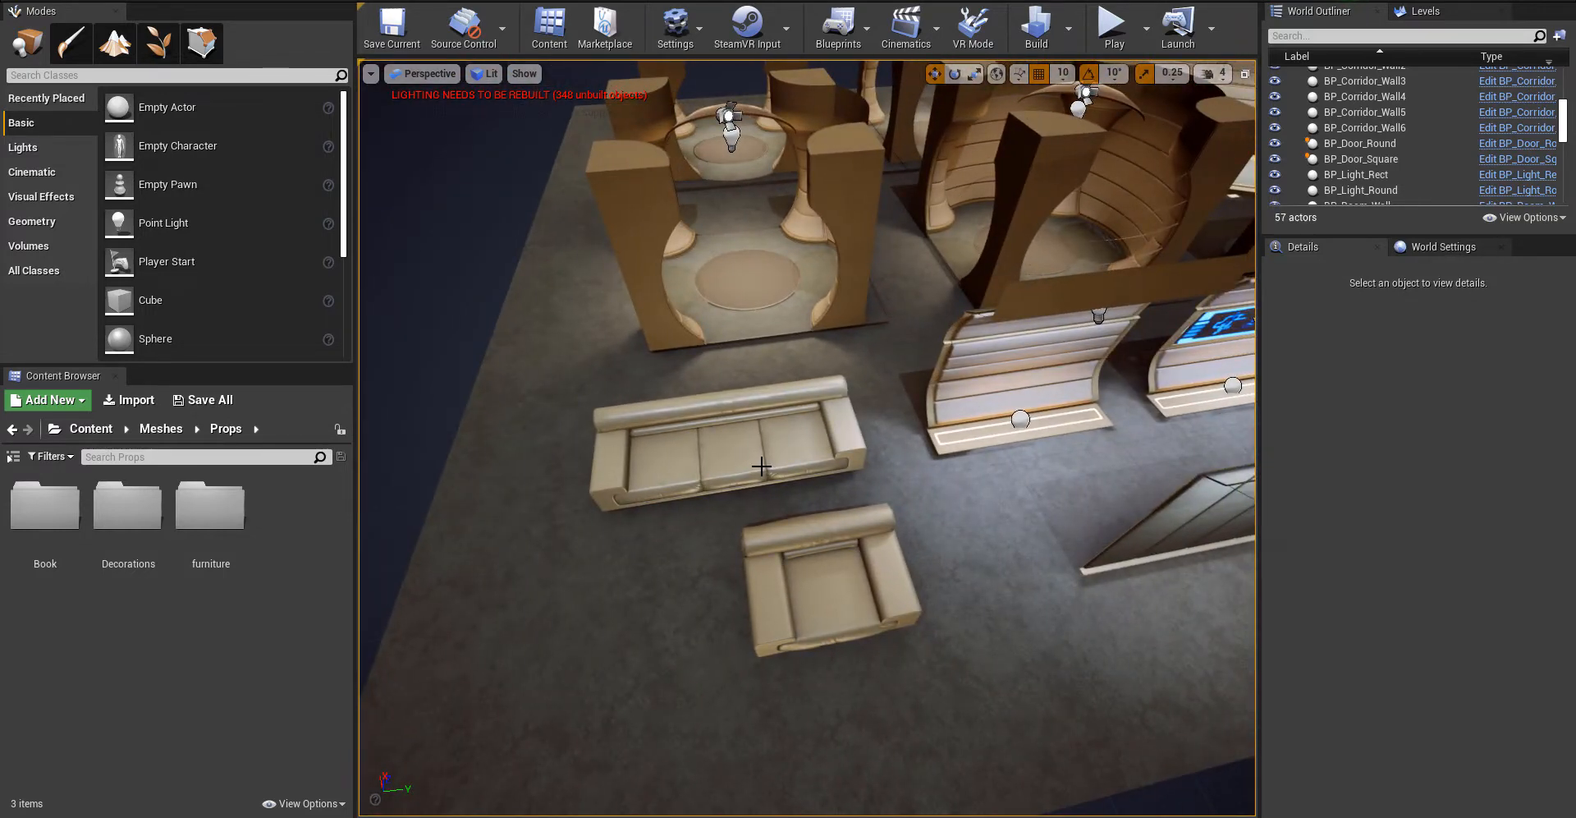
# - Examine the plant, small decorations, lights and tables displayed along the front edge of the showcase level
pyautogui.moveTo(878, 494); pyautogui.dragTo(829, 439, button='right')
pyautogui.press('w')
pyautogui.press('s')
pyautogui.press('d')
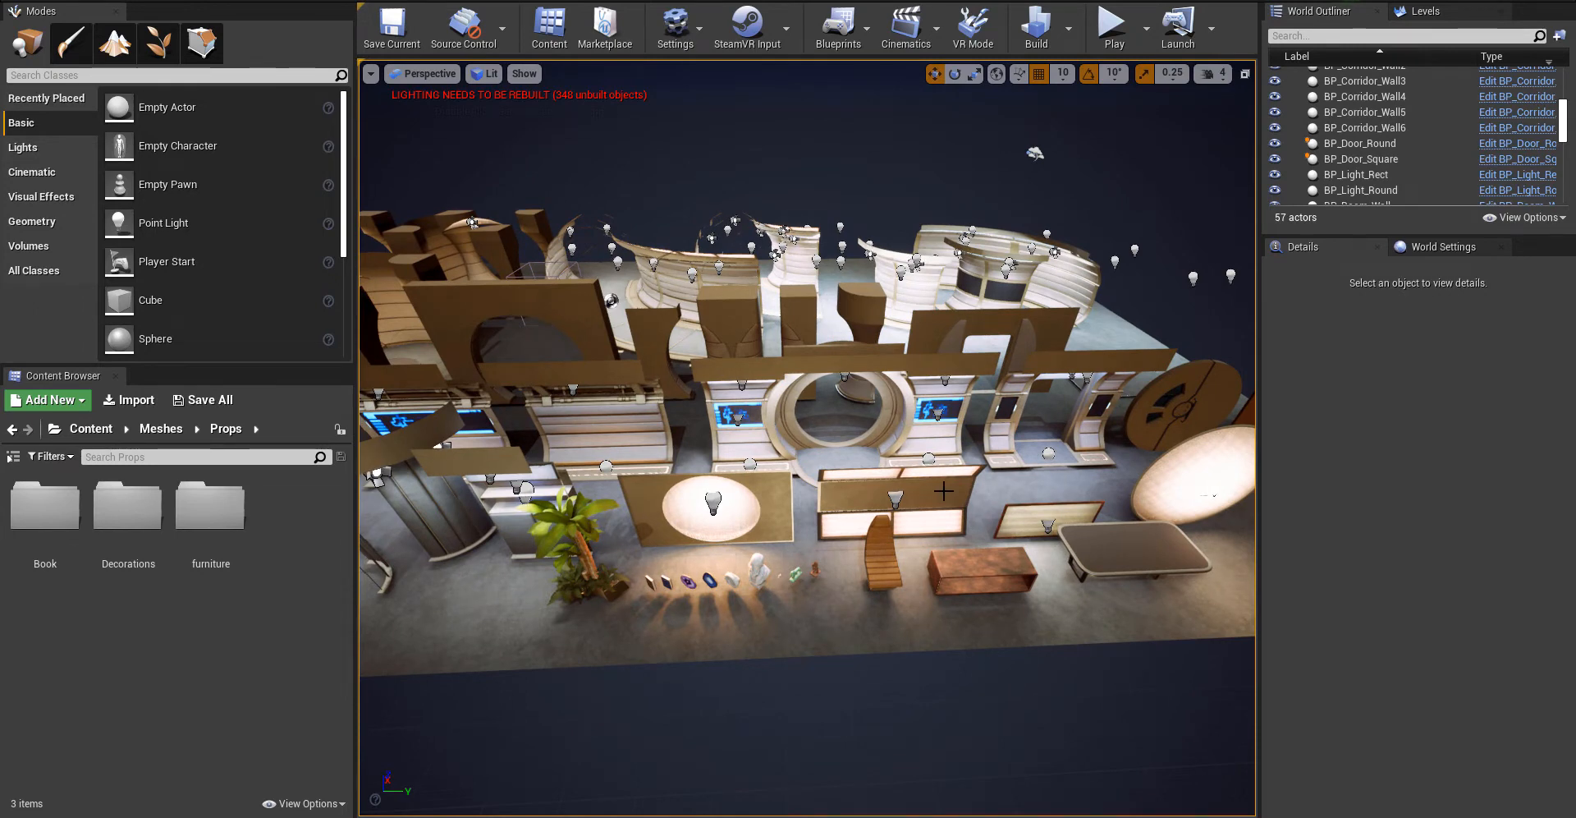
pyautogui.moveTo(934, 479)
pyautogui.mouseDown(button='right')
pyautogui.moveTo(962, 485)
pyautogui.moveTo(924, 476)
pyautogui.mouseUp(button='right')
pyautogui.press('d')
pyautogui.press('a')
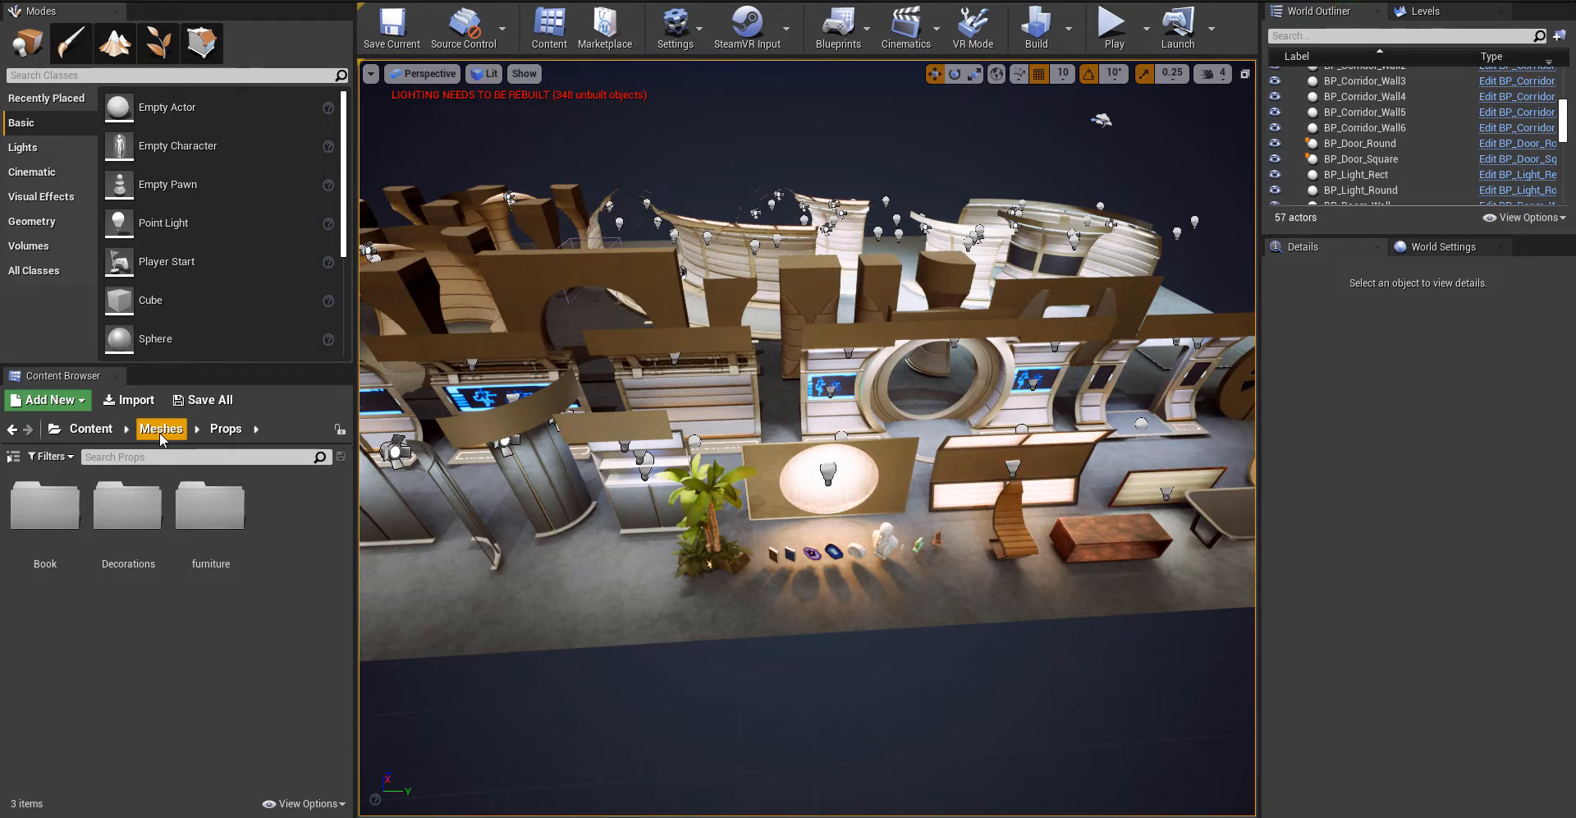
# - Create a new level from the Default template
pyautogui.click(27, 2)
pyautogui.click(39, 25)
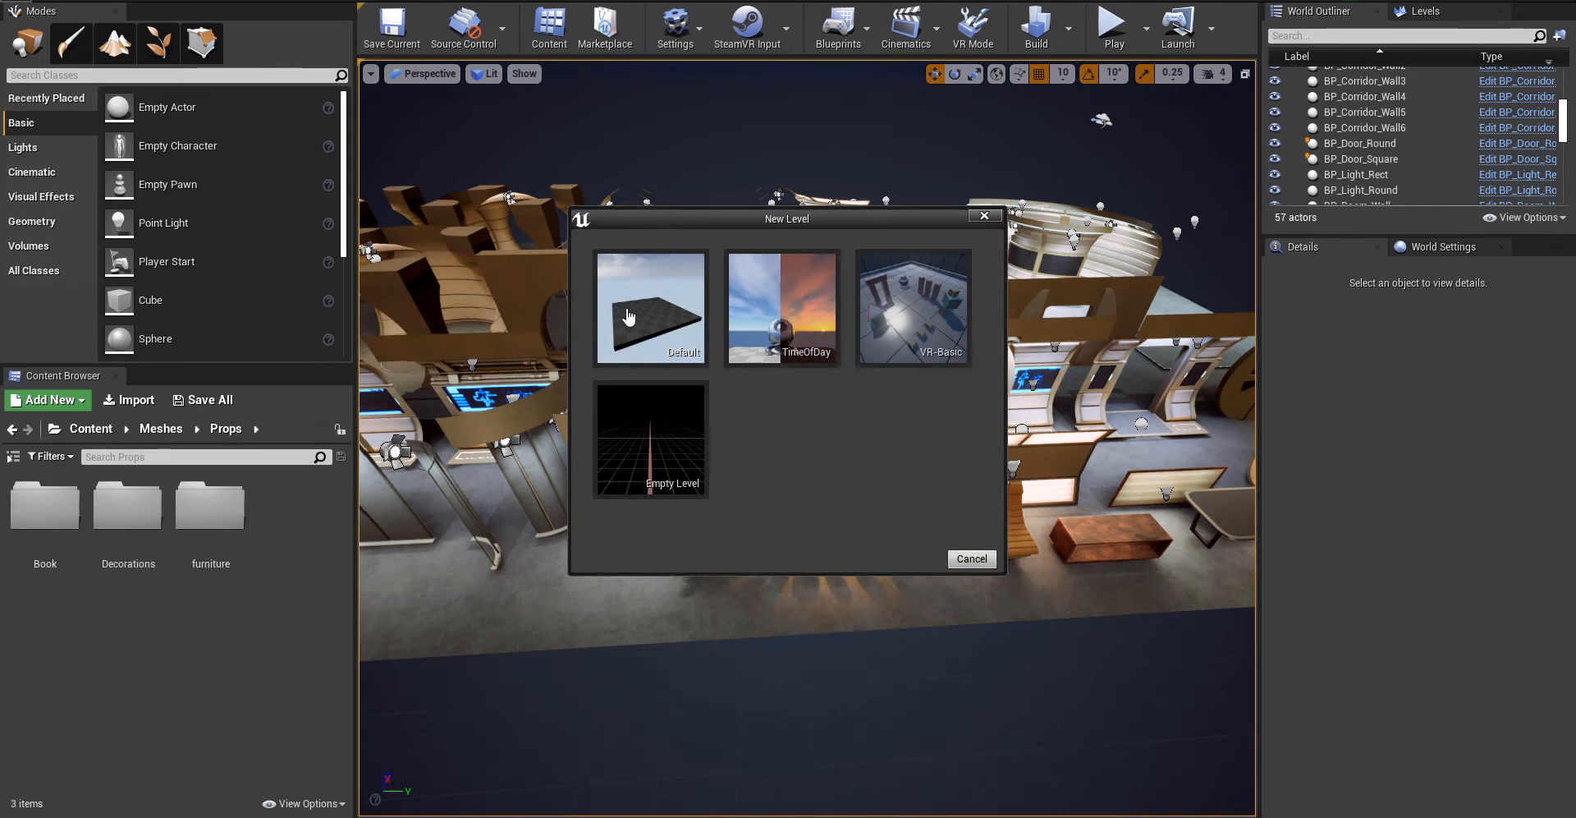
pyautogui.click(628, 316)
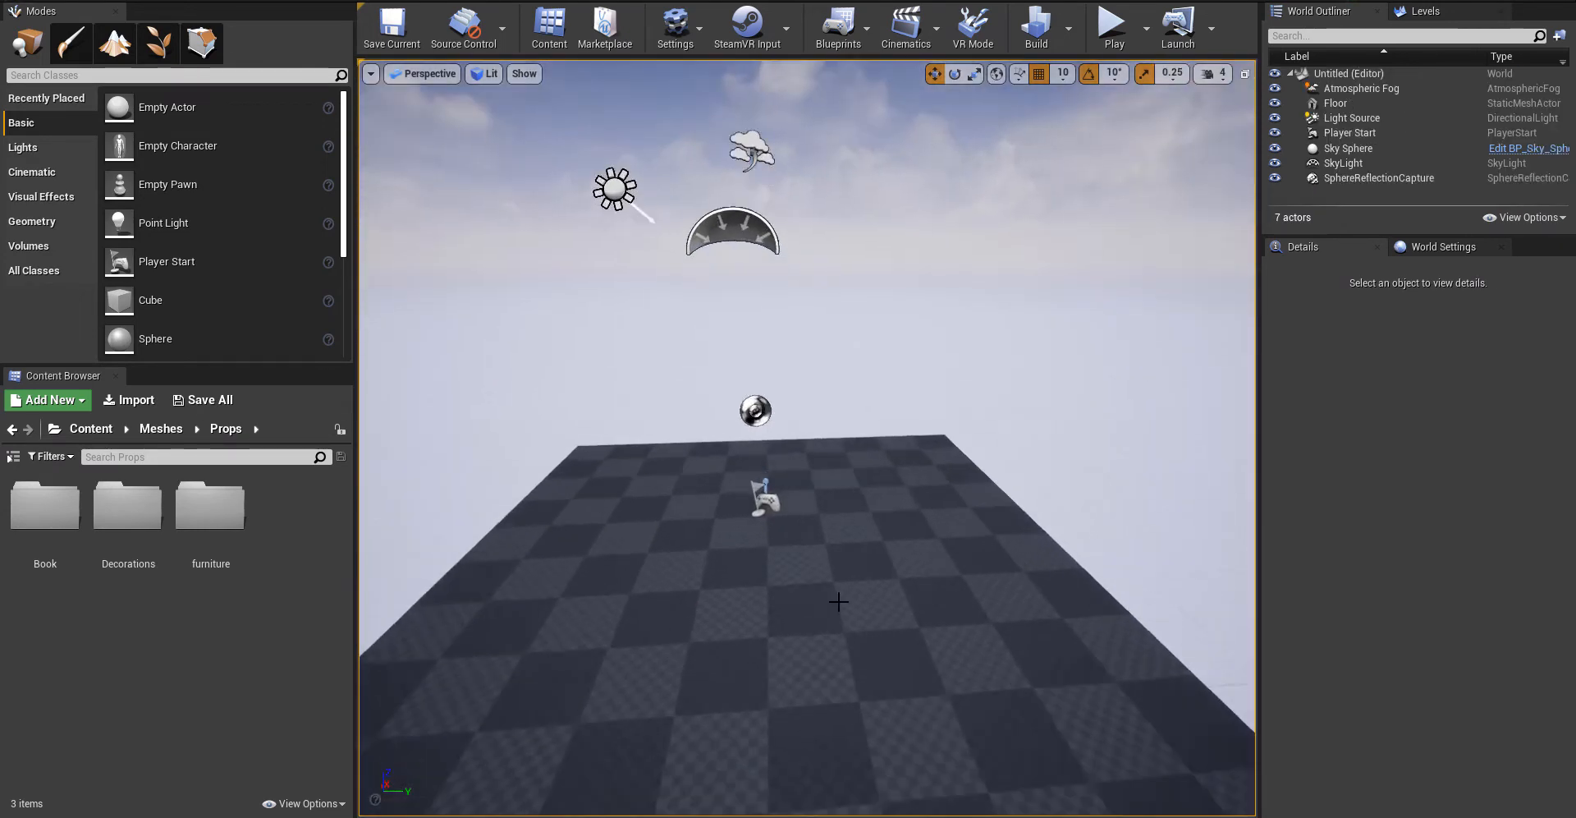
# - Delete the floor and the sky sphere from the new level
pyautogui.click(838, 602)
pyautogui.scroll(-3, 821, 641)
pyautogui.press('Delete')
pyautogui.click(876, 232)
pyautogui.press('Delete')
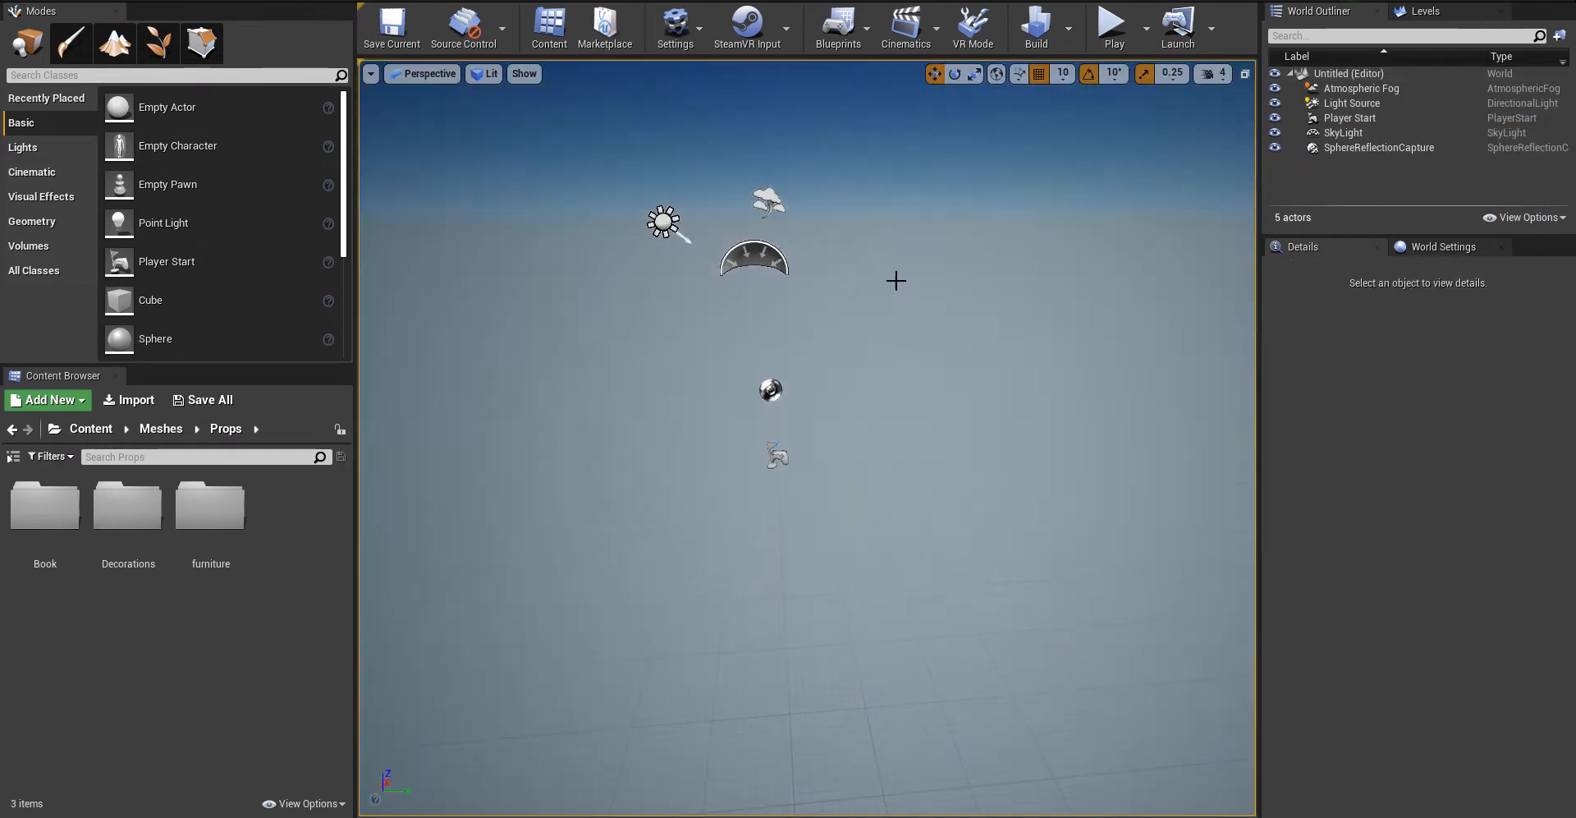
pyautogui.press('w')
pyautogui.moveTo(896, 280); pyautogui.dragTo(847, 274, button='right')
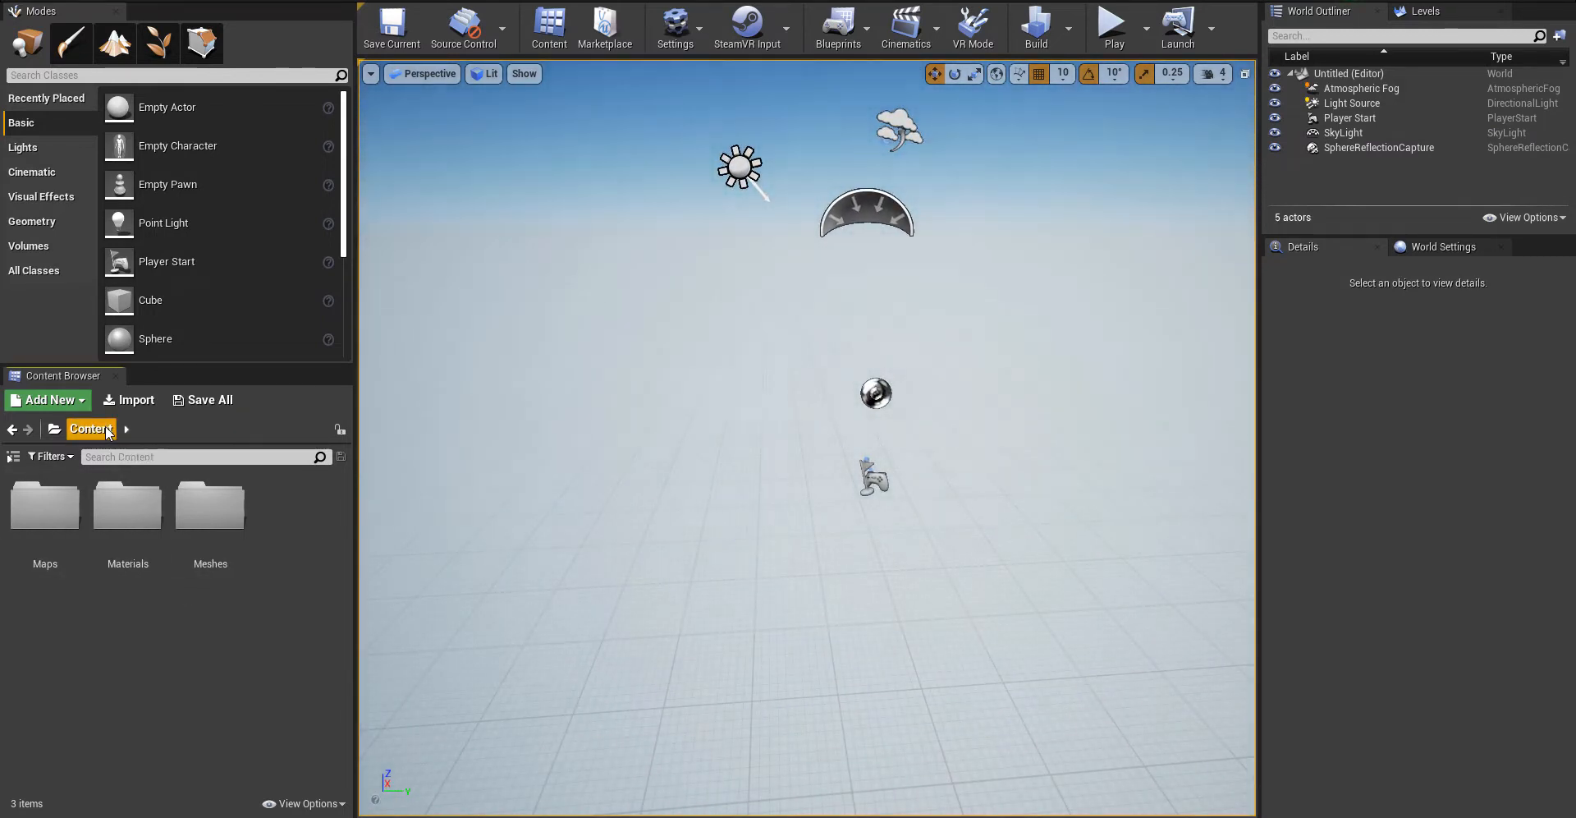
# - Look through the ModularPieces mesh folder and its Blueprints subfolder, ending back in ModularPieces
pyautogui.doubleClick(212, 529)
pyautogui.doubleClick(40, 522)
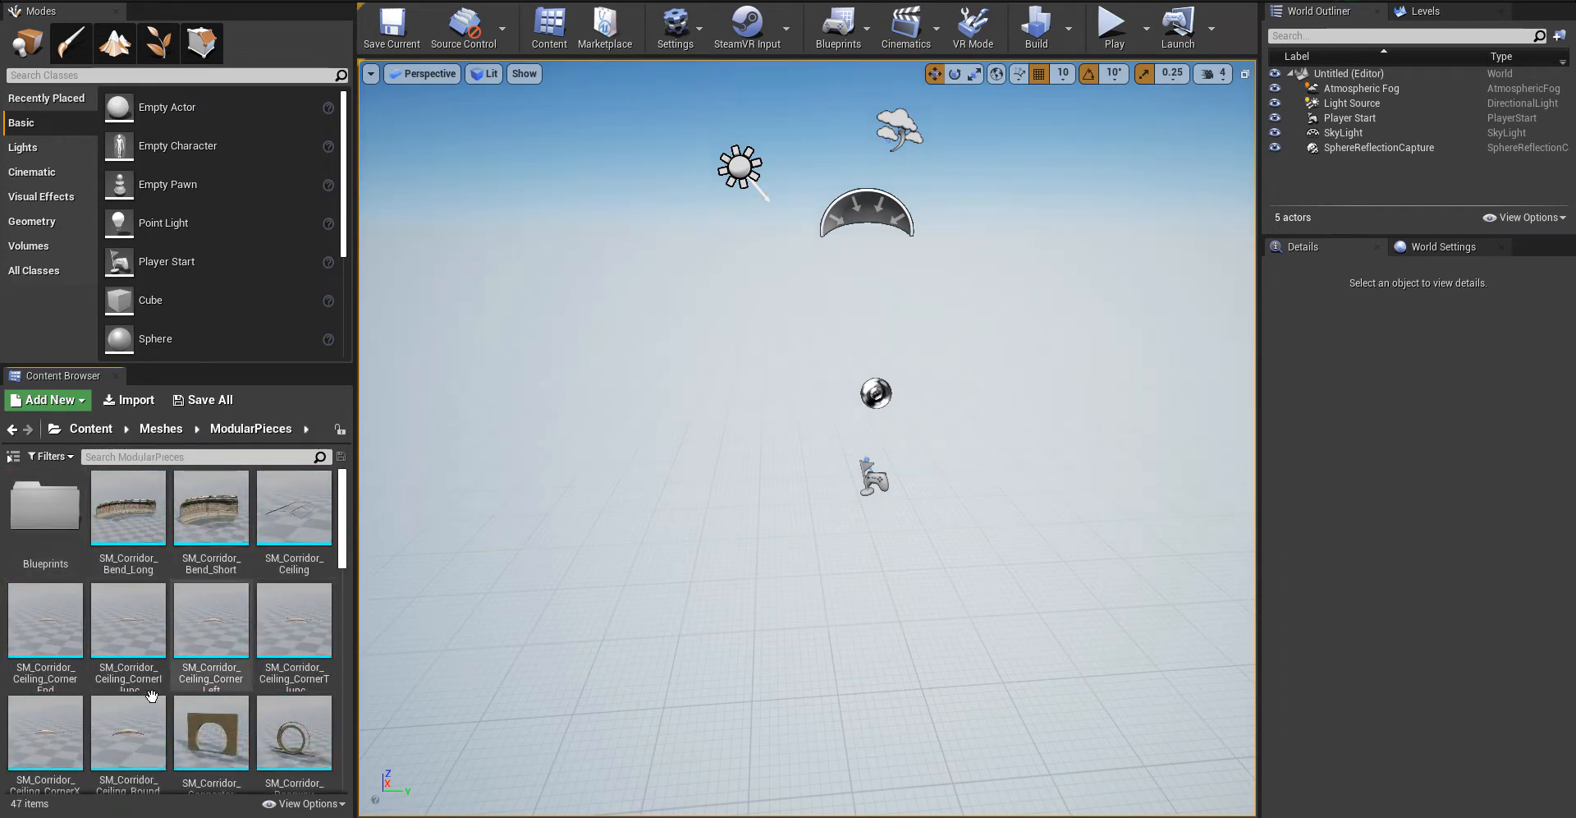
pyautogui.moveTo(347, 522); pyautogui.dragTo(345, 762)
pyautogui.scroll(15, 345, 761)
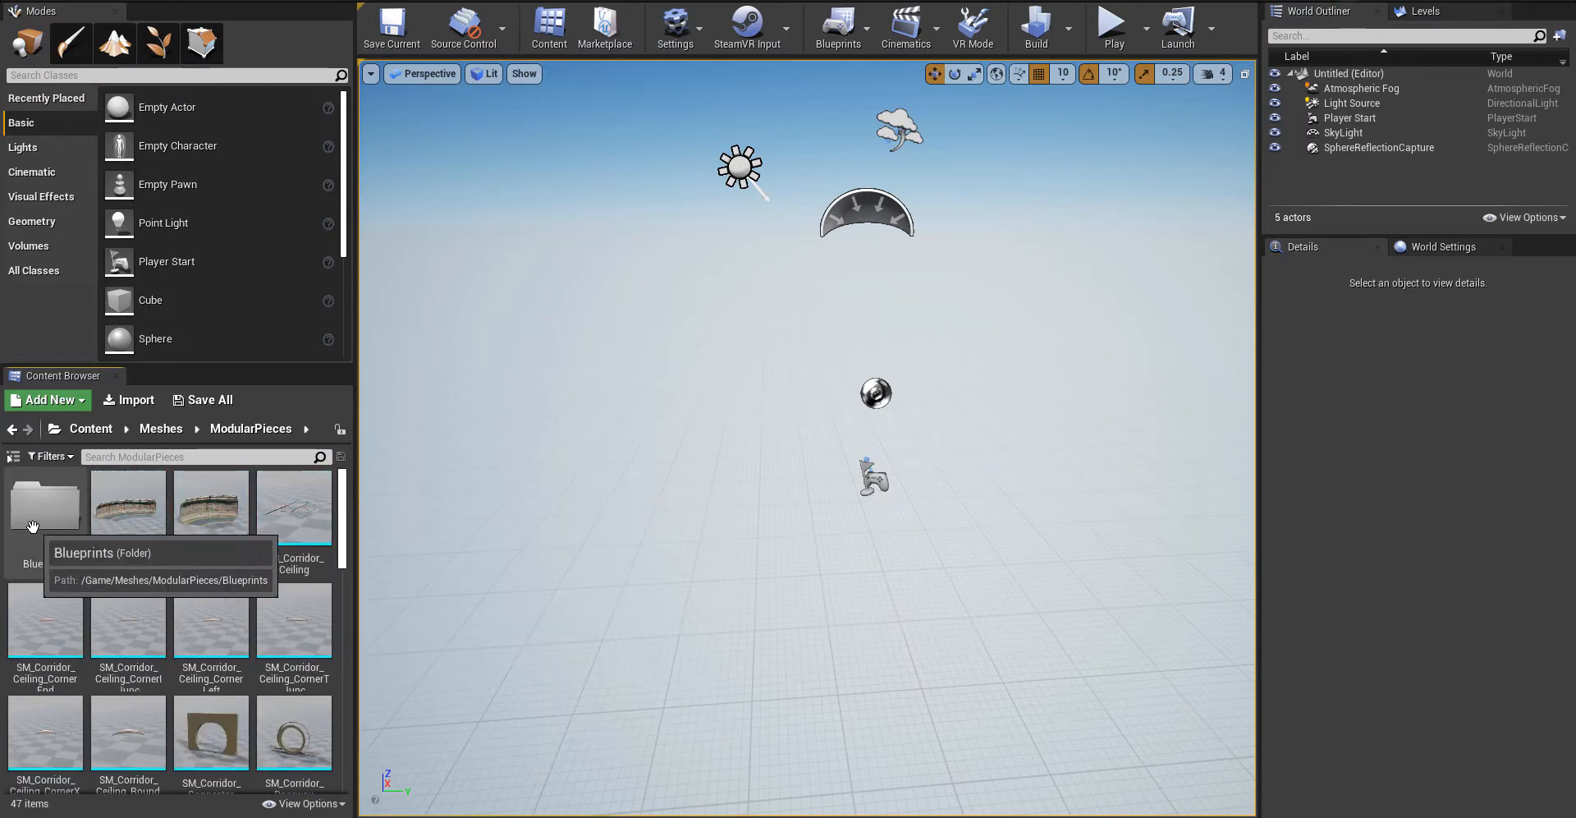
pyautogui.doubleClick(42, 542)
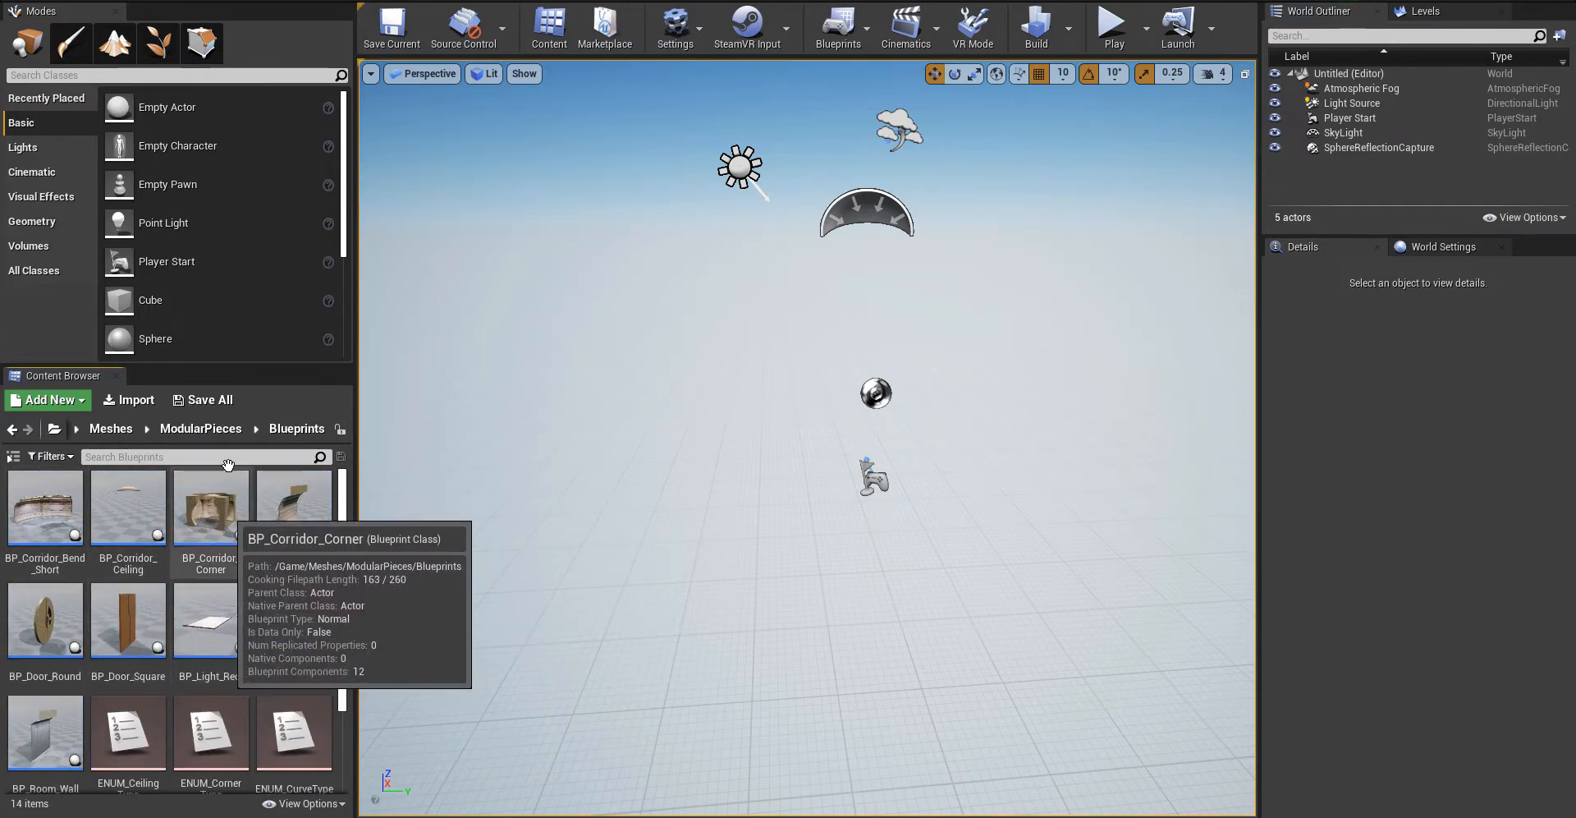
pyautogui.click(210, 430)
pyautogui.moveTo(432, 575); pyautogui.dragTo(425, 530)
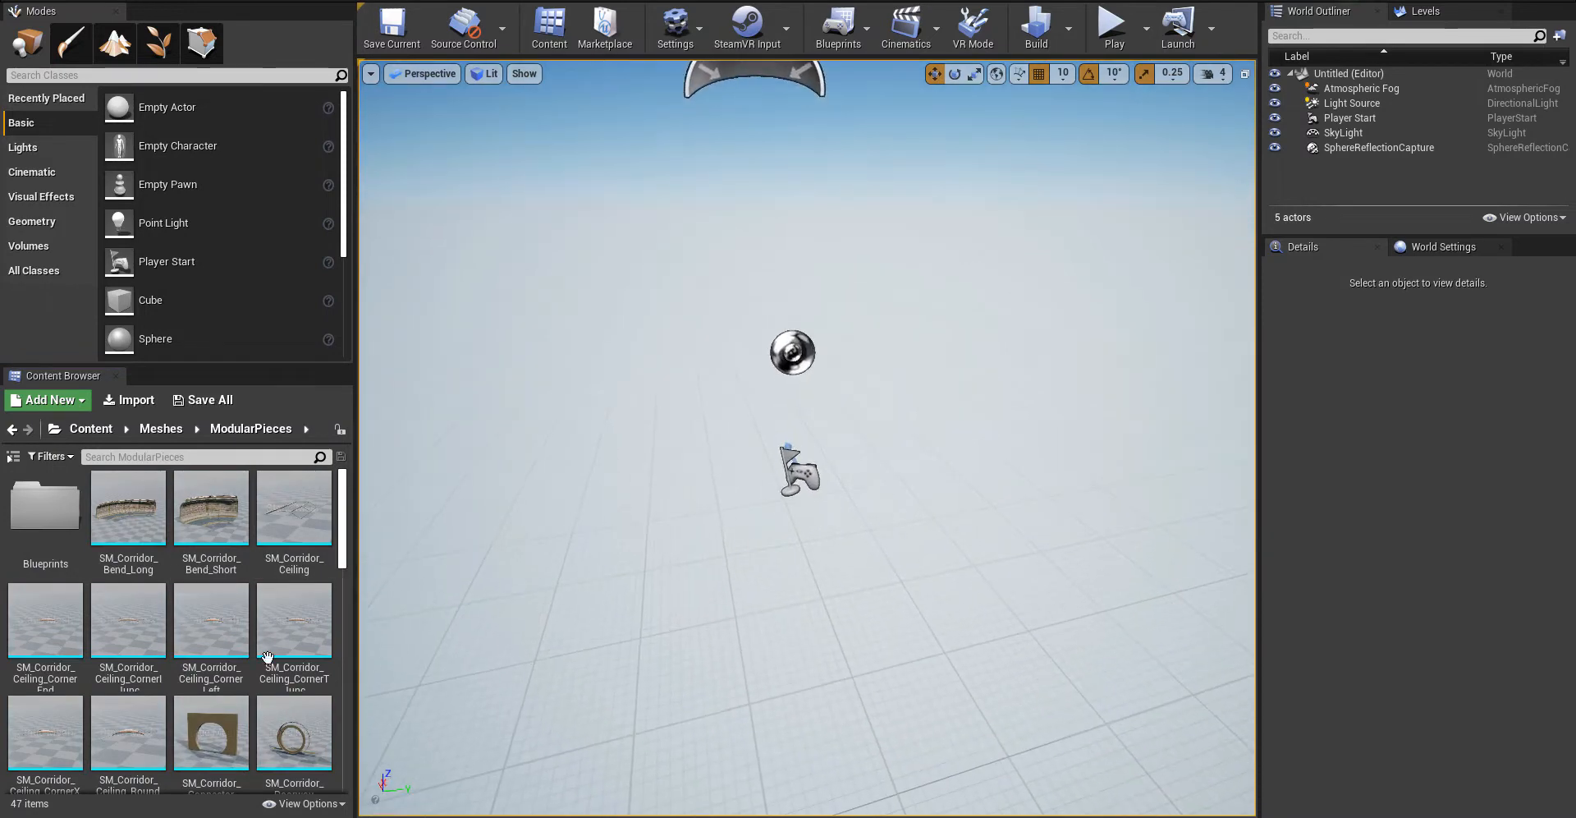
# - Filter the meshes by "flo", place SM_Corridor_Floor in the level and reset its location to the origin
pyautogui.scroll(-1, 215, 649)
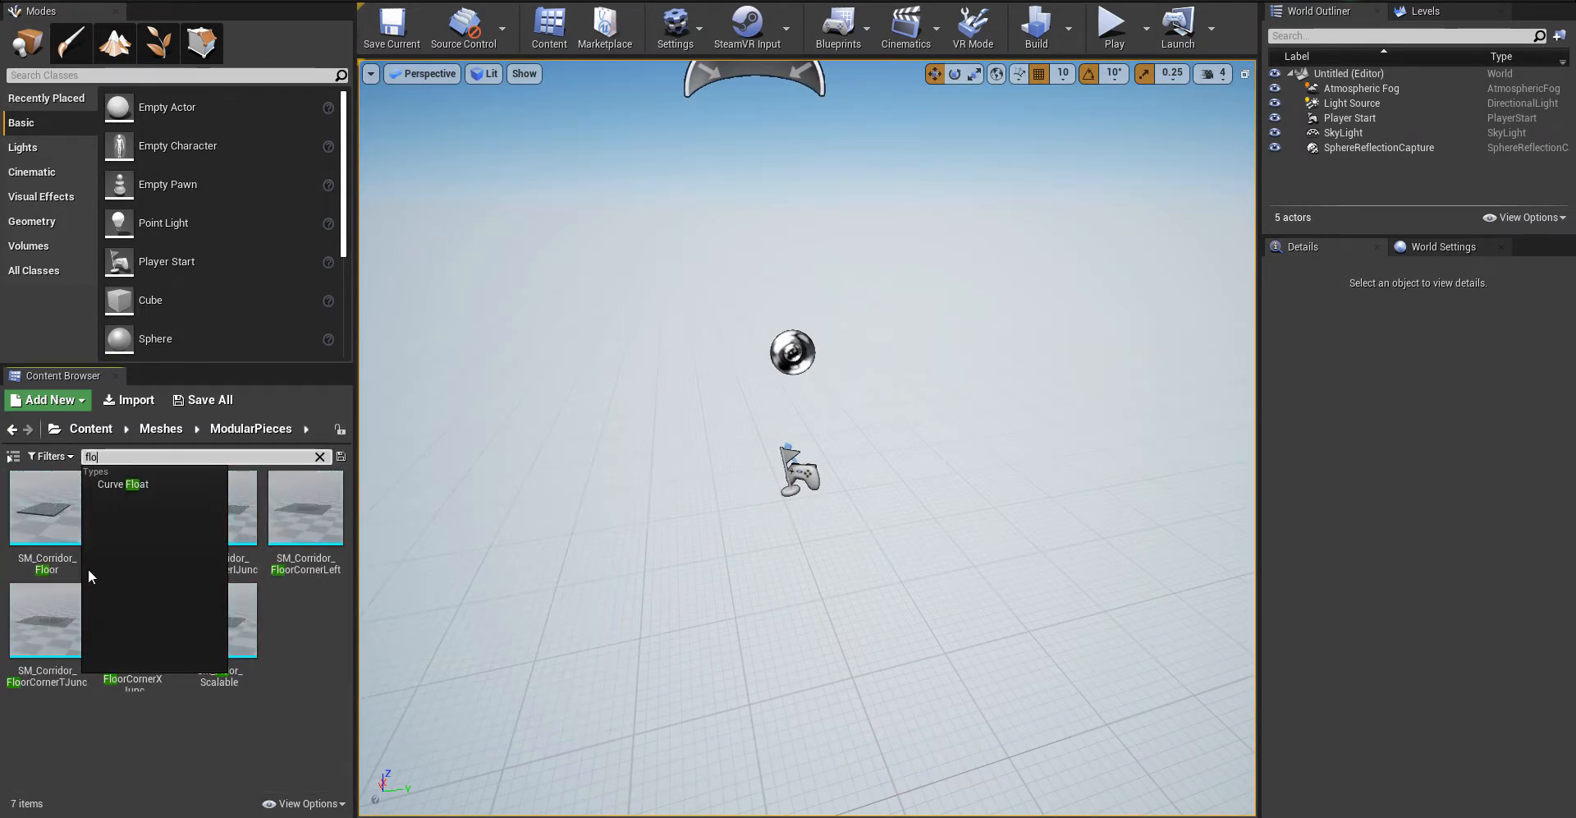
pyautogui.moveTo(50, 517); pyautogui.dragTo(811, 554)
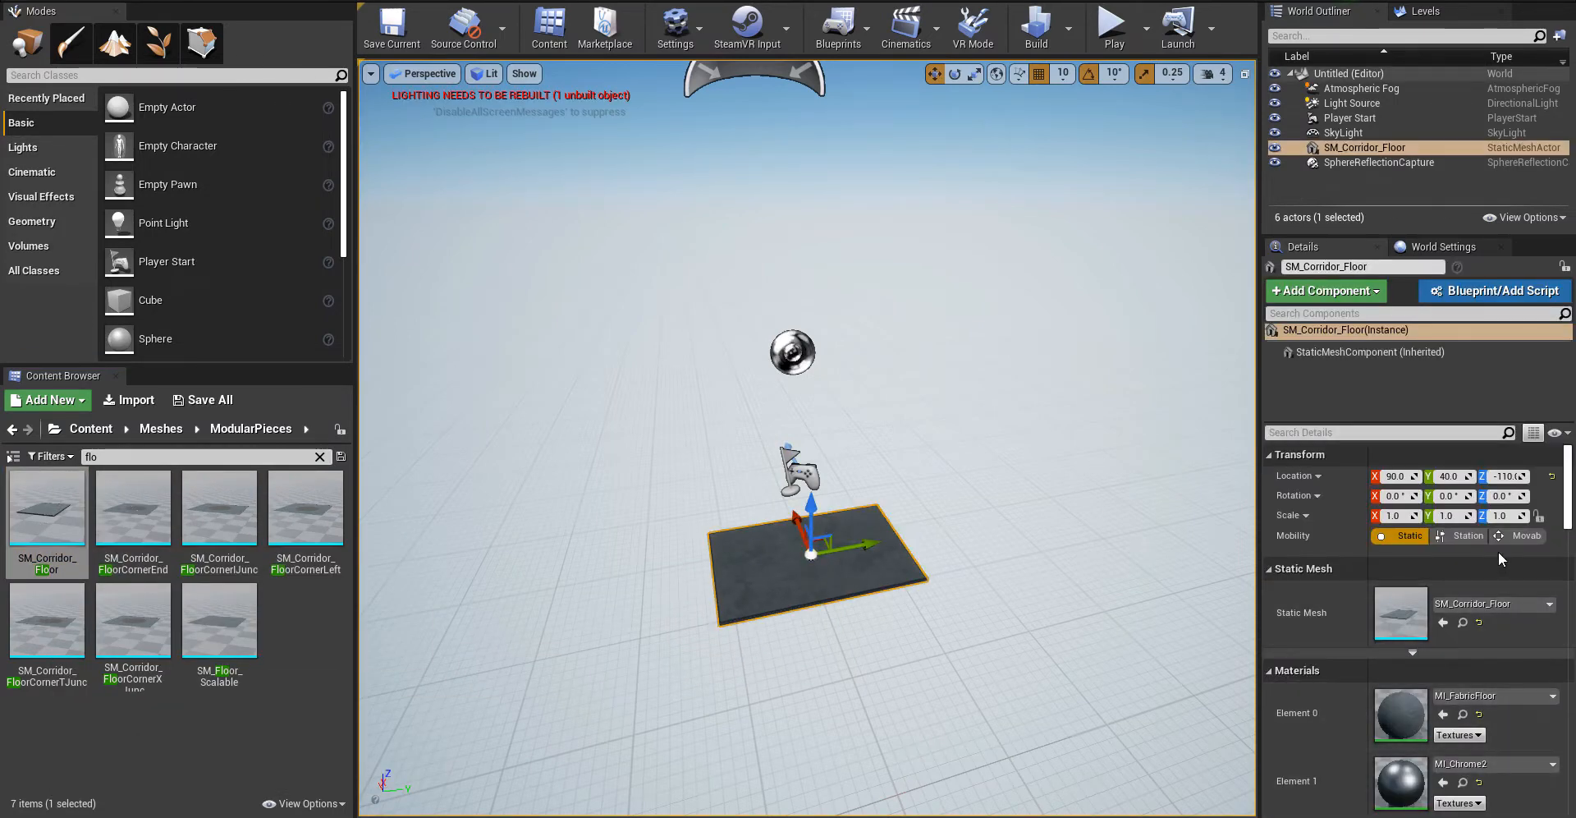
pyautogui.click(1553, 478)
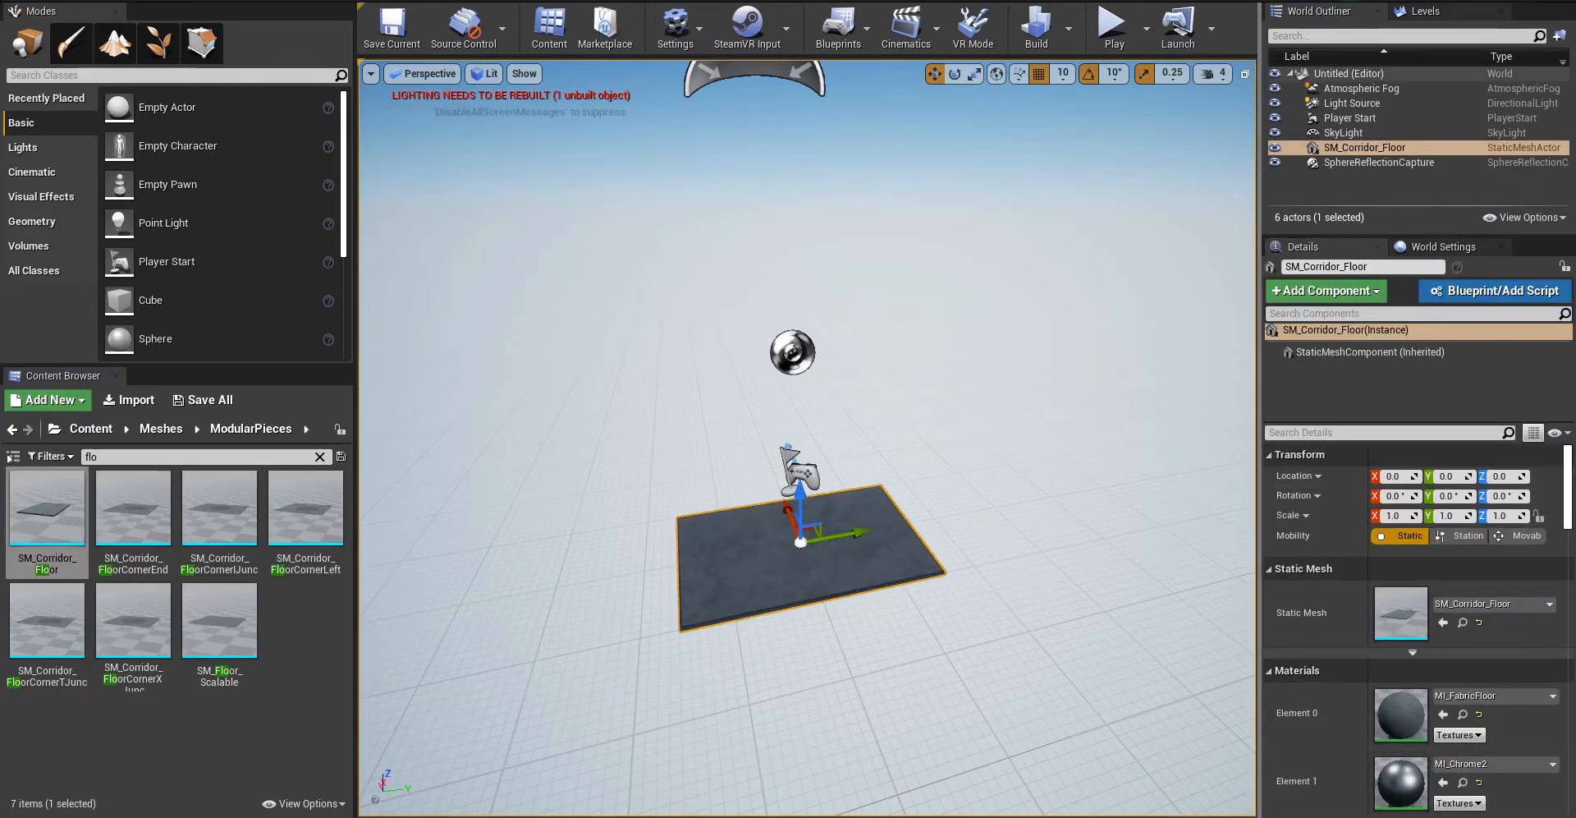
# - Duplicate the floor tile twice along the Y axis to form a joined row, with the last tile at Y 640
pyautogui.moveTo(906, 660); pyautogui.dragTo(1149, 714, button='right')
pyautogui.press('f')
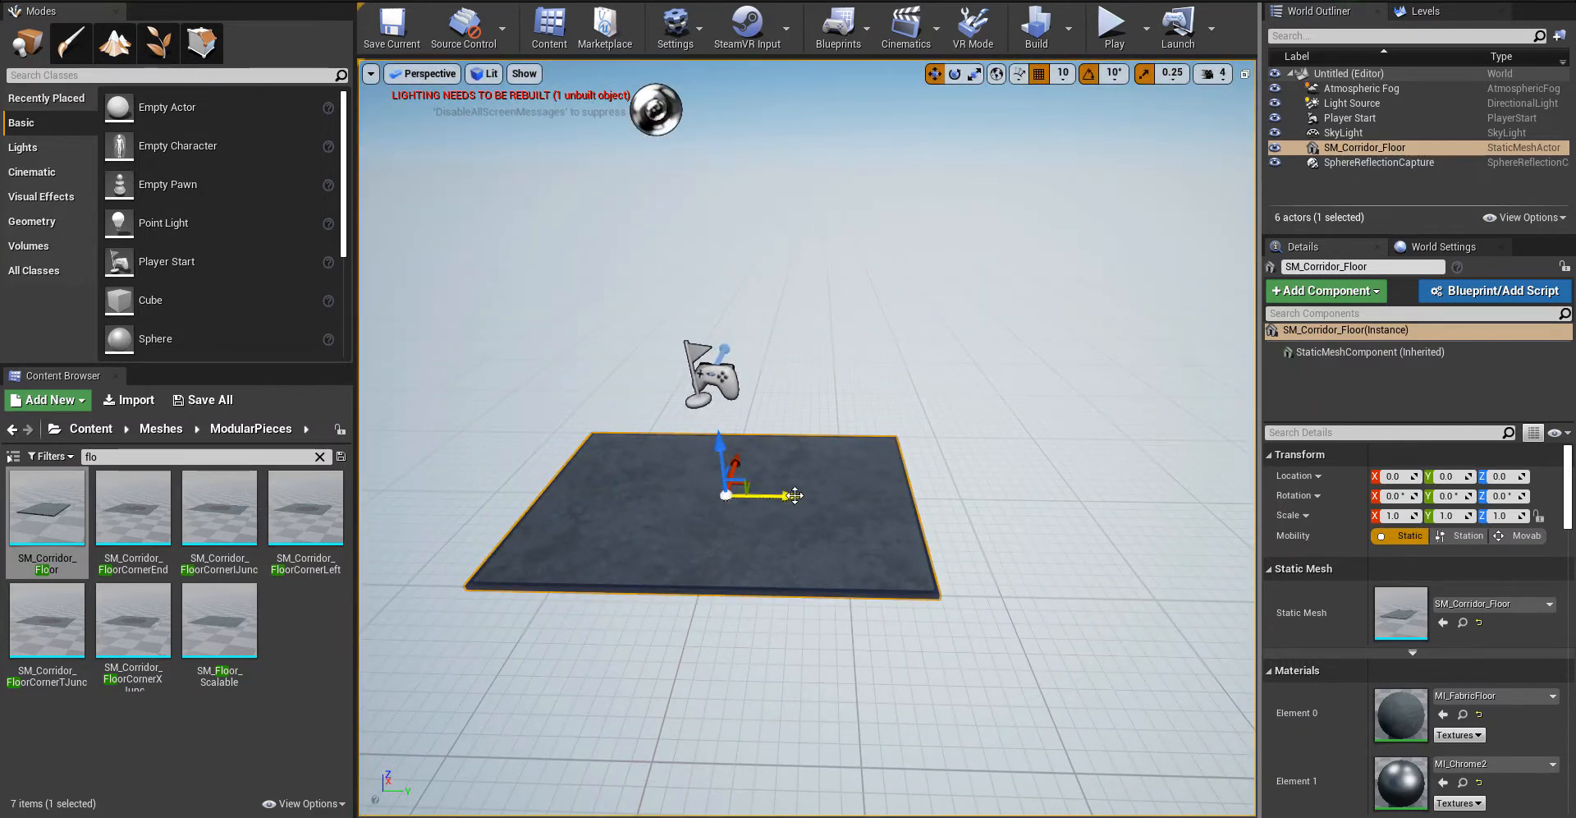
pyautogui.keyDown('alt'); pyautogui.moveTo(794, 495); pyautogui.dragTo(1162, 495); pyautogui.keyUp('alt')
pyautogui.moveTo(1161, 495); pyautogui.dragTo(1166, 484, button='right')
pyautogui.keyDown('alt'); pyautogui.keyDown('shift'); pyautogui.moveTo(845, 461); pyautogui.dragTo(1018, 462); pyautogui.keyUp('shift'); pyautogui.keyUp('alt')
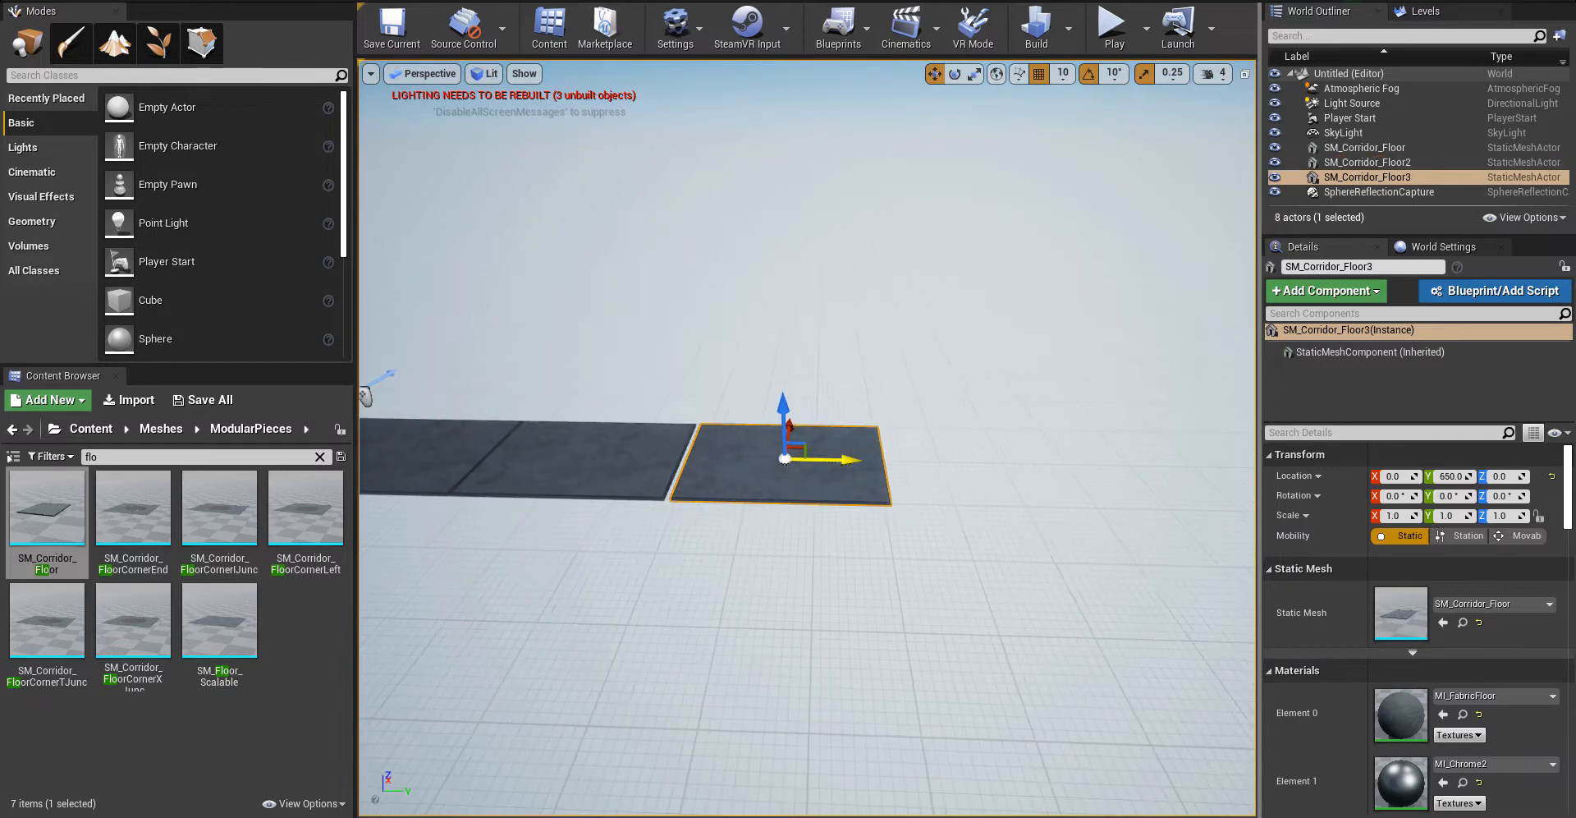
pyautogui.moveTo(854, 461); pyautogui.dragTo(934, 410, button='right')
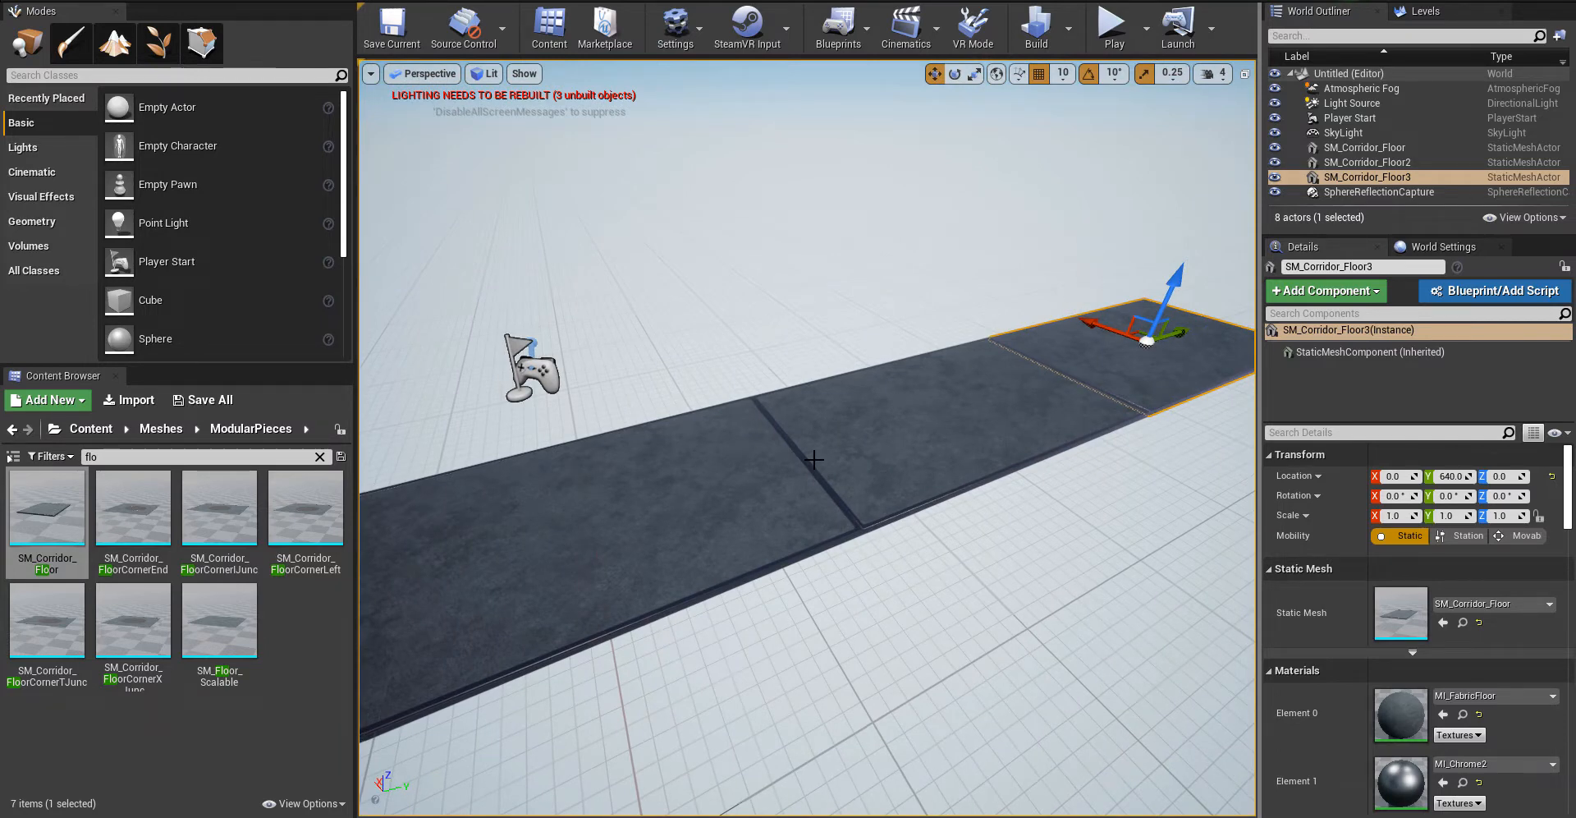
# - Place a BP_Corridor_Wall from the ModularPieces Blueprints folder in the level and reset its location to the origin
pyautogui.click(161, 430)
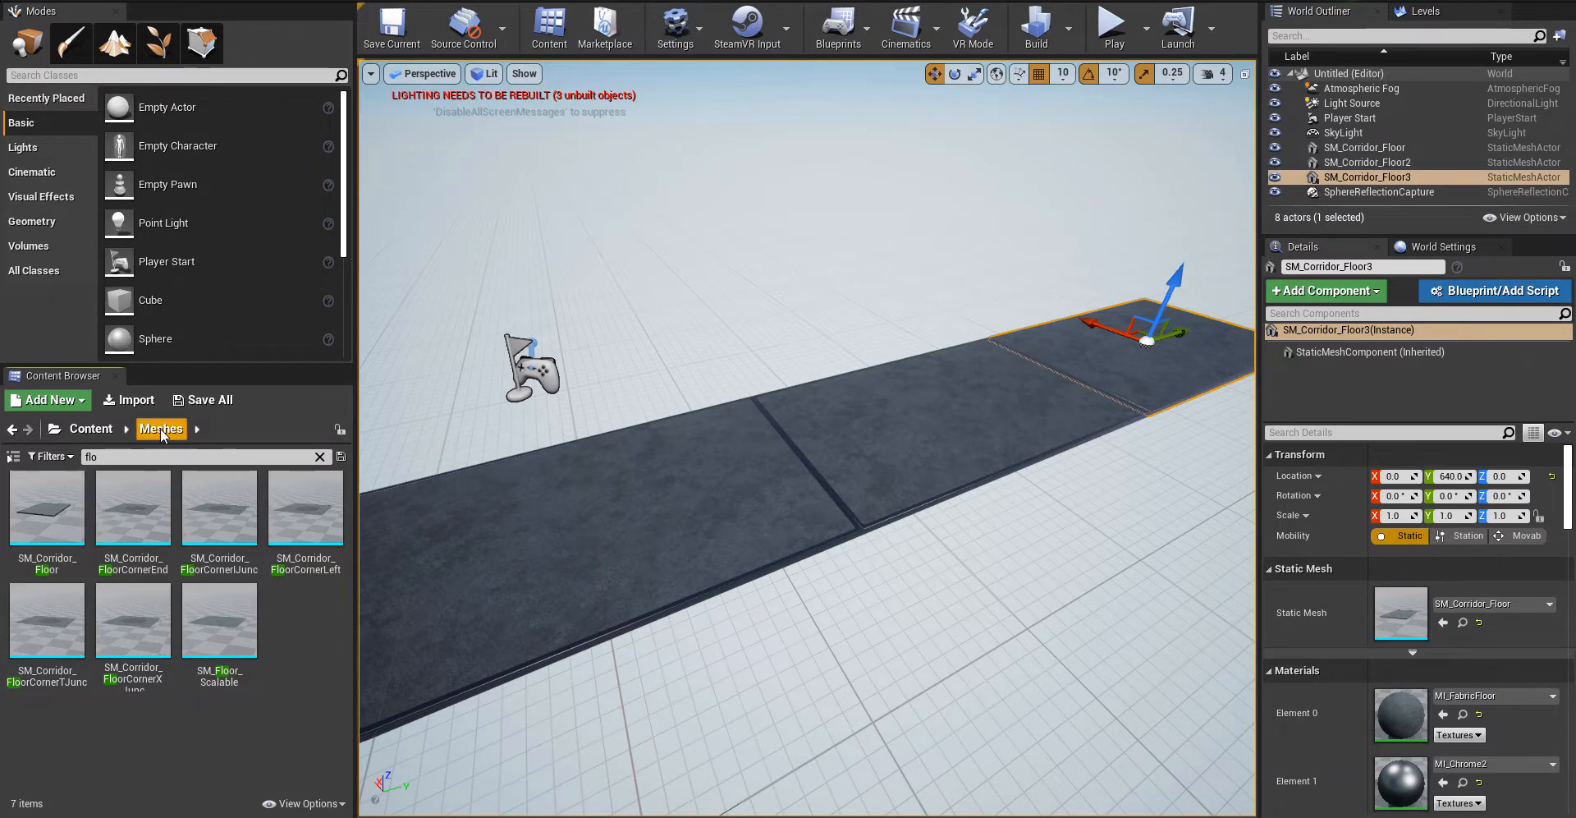
pyautogui.click(320, 457)
pyautogui.doubleClick(44, 504)
pyautogui.doubleClick(45, 505)
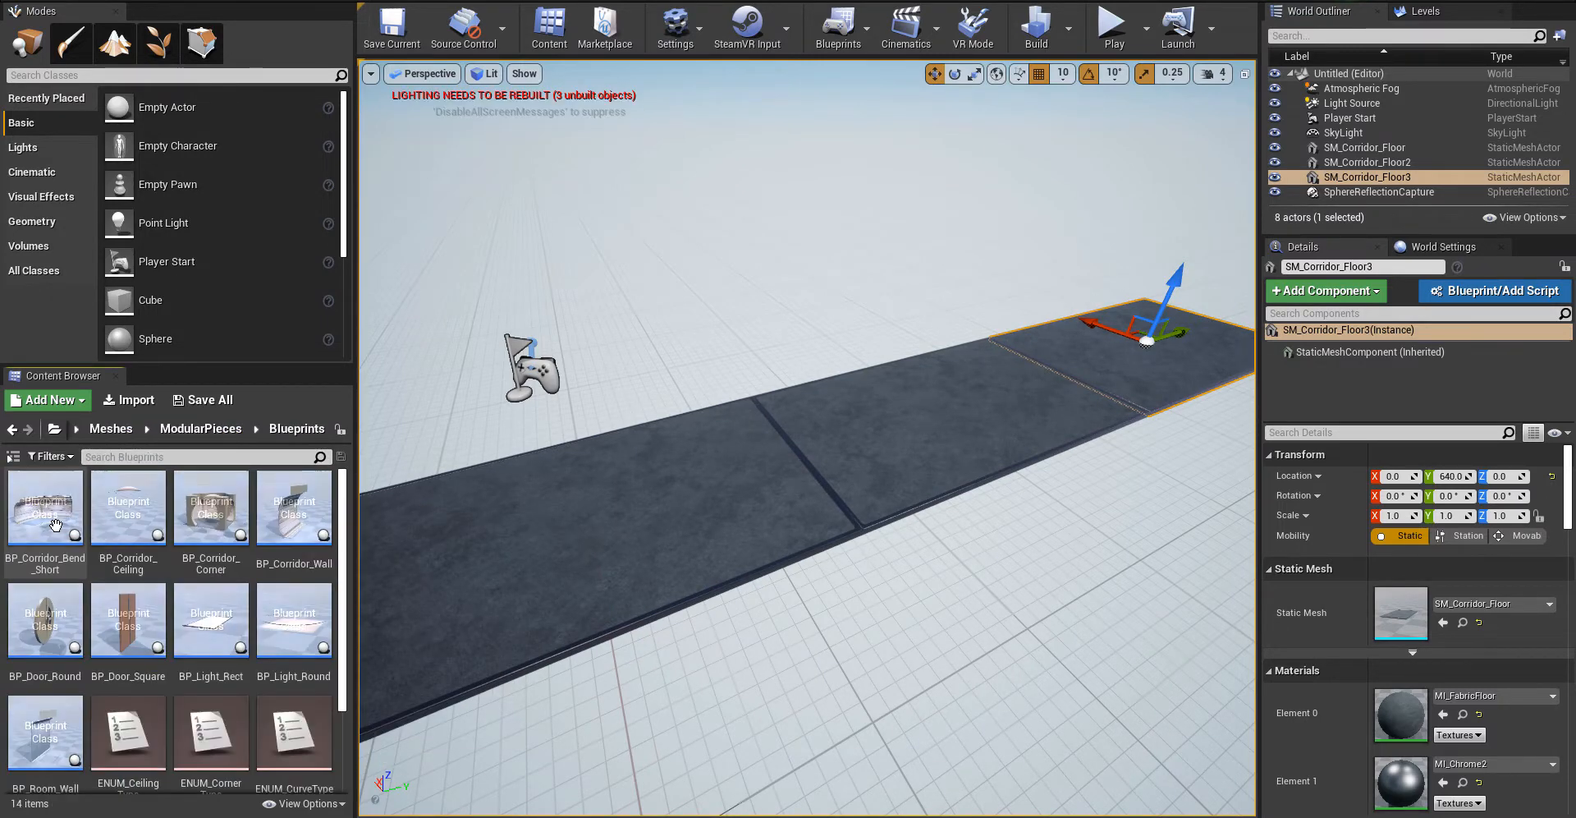
pyautogui.moveTo(525, 525); pyautogui.dragTo(525, 567, button='right')
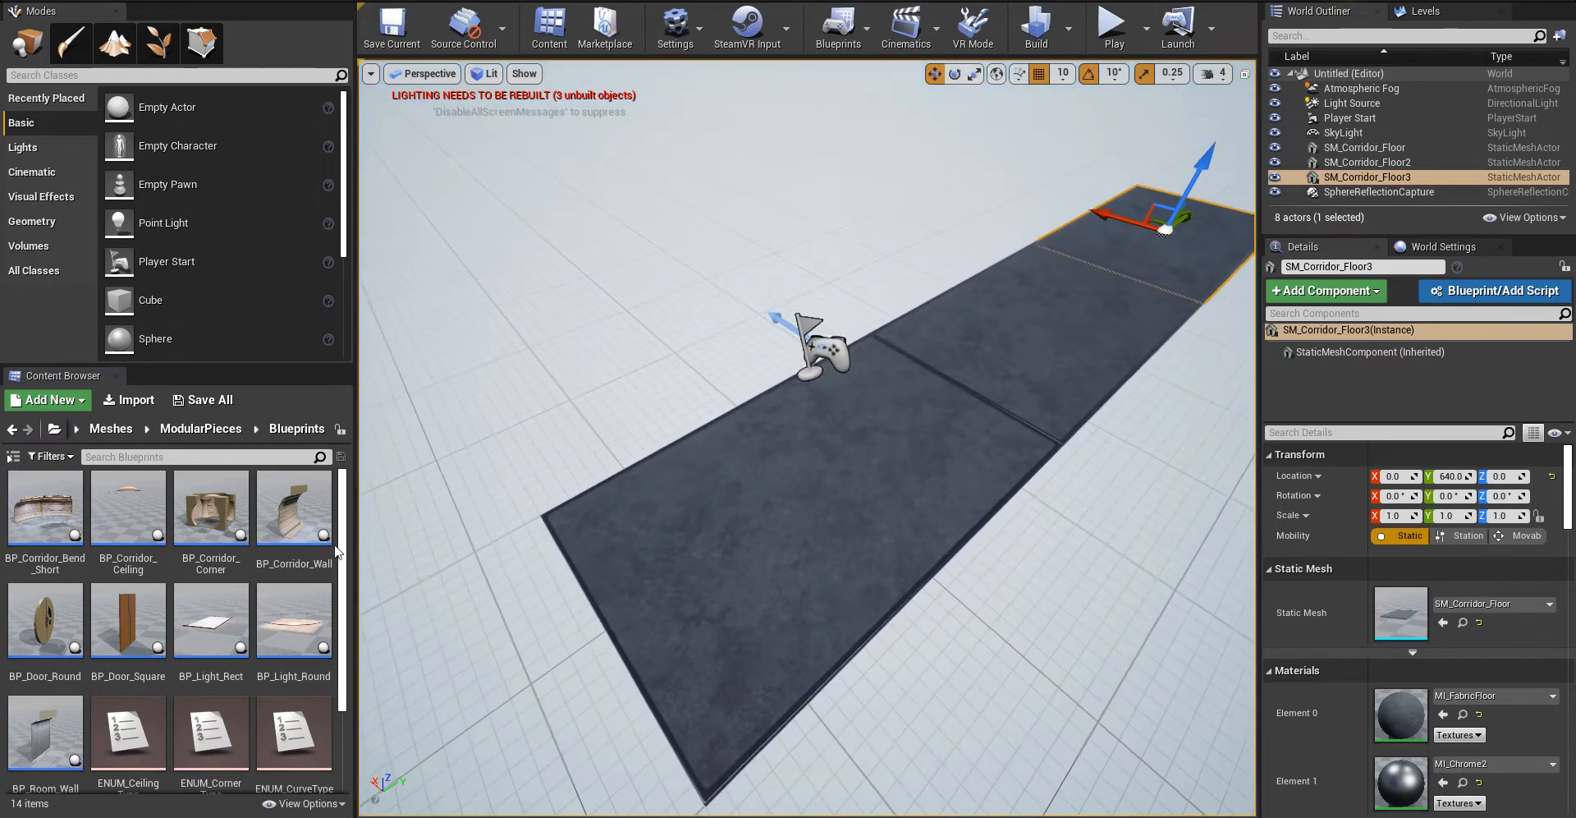
pyautogui.moveTo(292, 535); pyautogui.dragTo(742, 492)
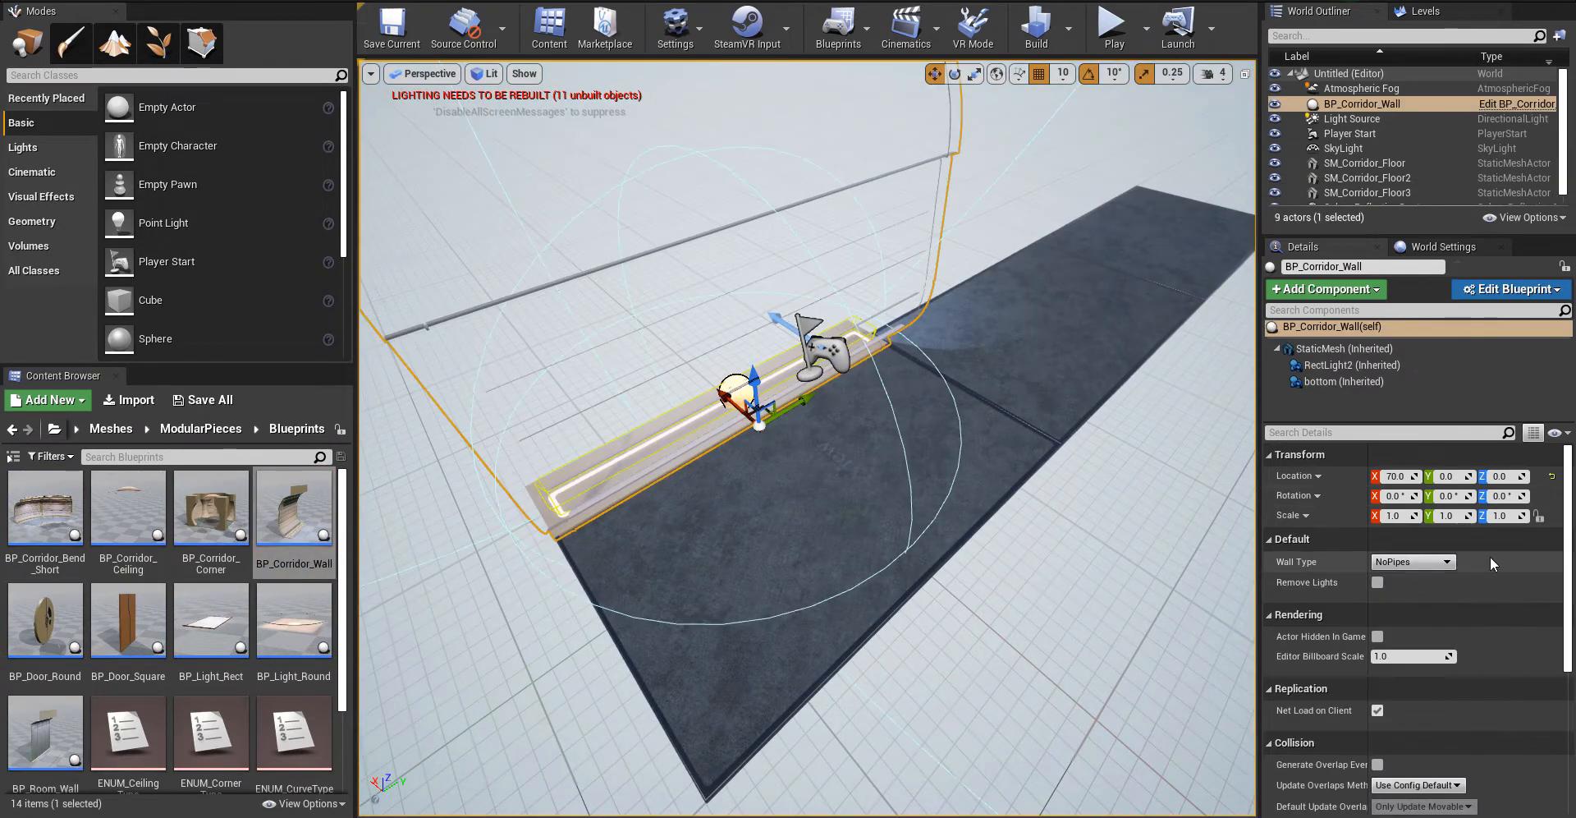
pyautogui.moveTo(854, 505)
pyautogui.mouseDown(button='right')
pyautogui.moveTo(821, 501)
pyautogui.moveTo(855, 505)
pyautogui.mouseUp(button='right')
pyautogui.press('e')
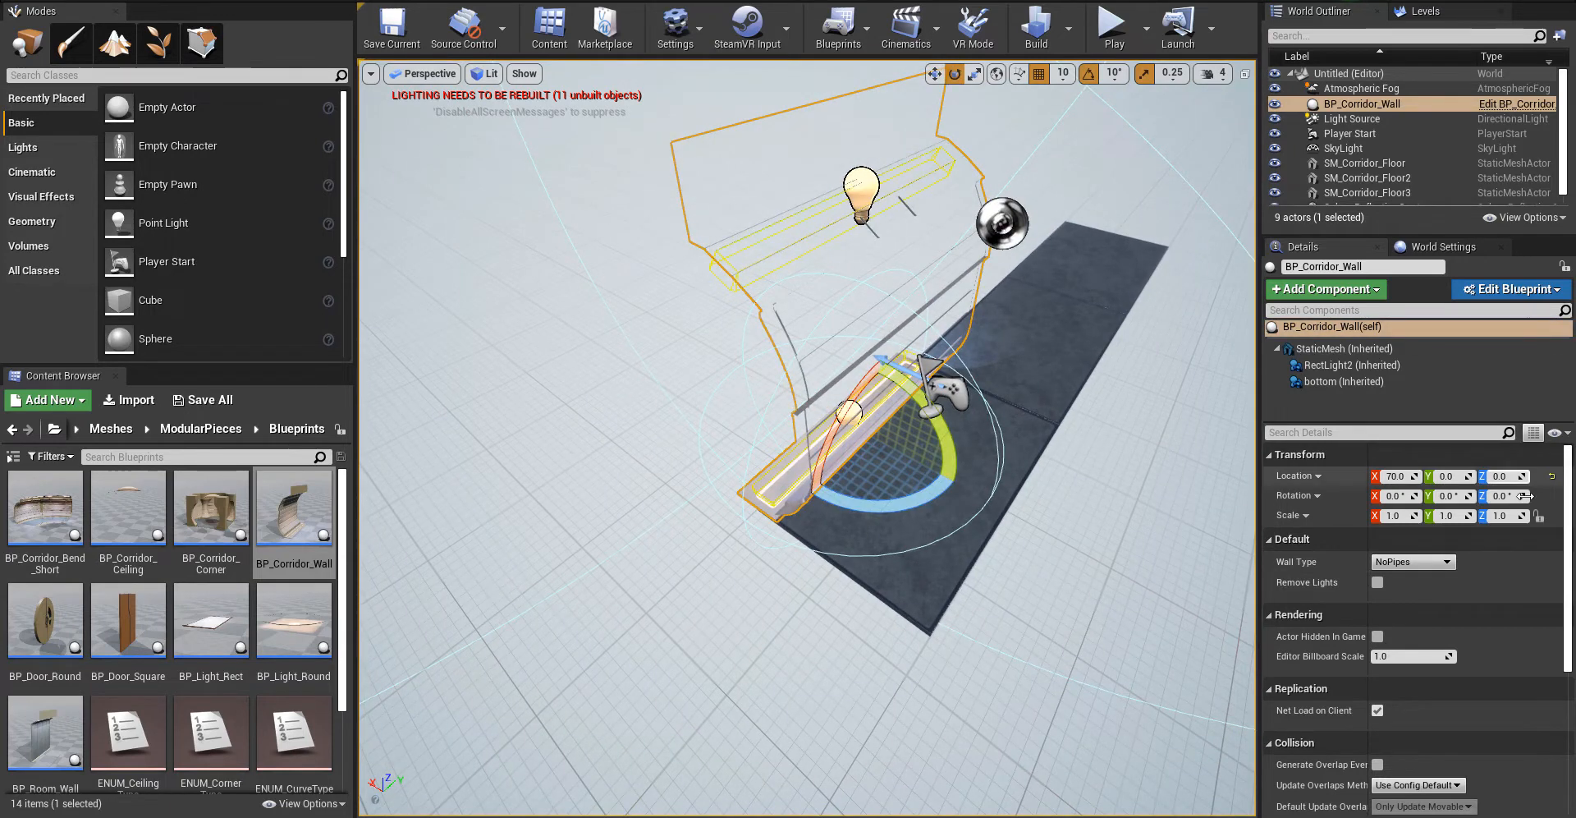
pyautogui.click(1552, 476)
# - Rotate the corridor wall 180° about Z and move it to X 160 along the first floor tile's edge
pyautogui.moveTo(927, 500); pyautogui.dragTo(1041, 538)
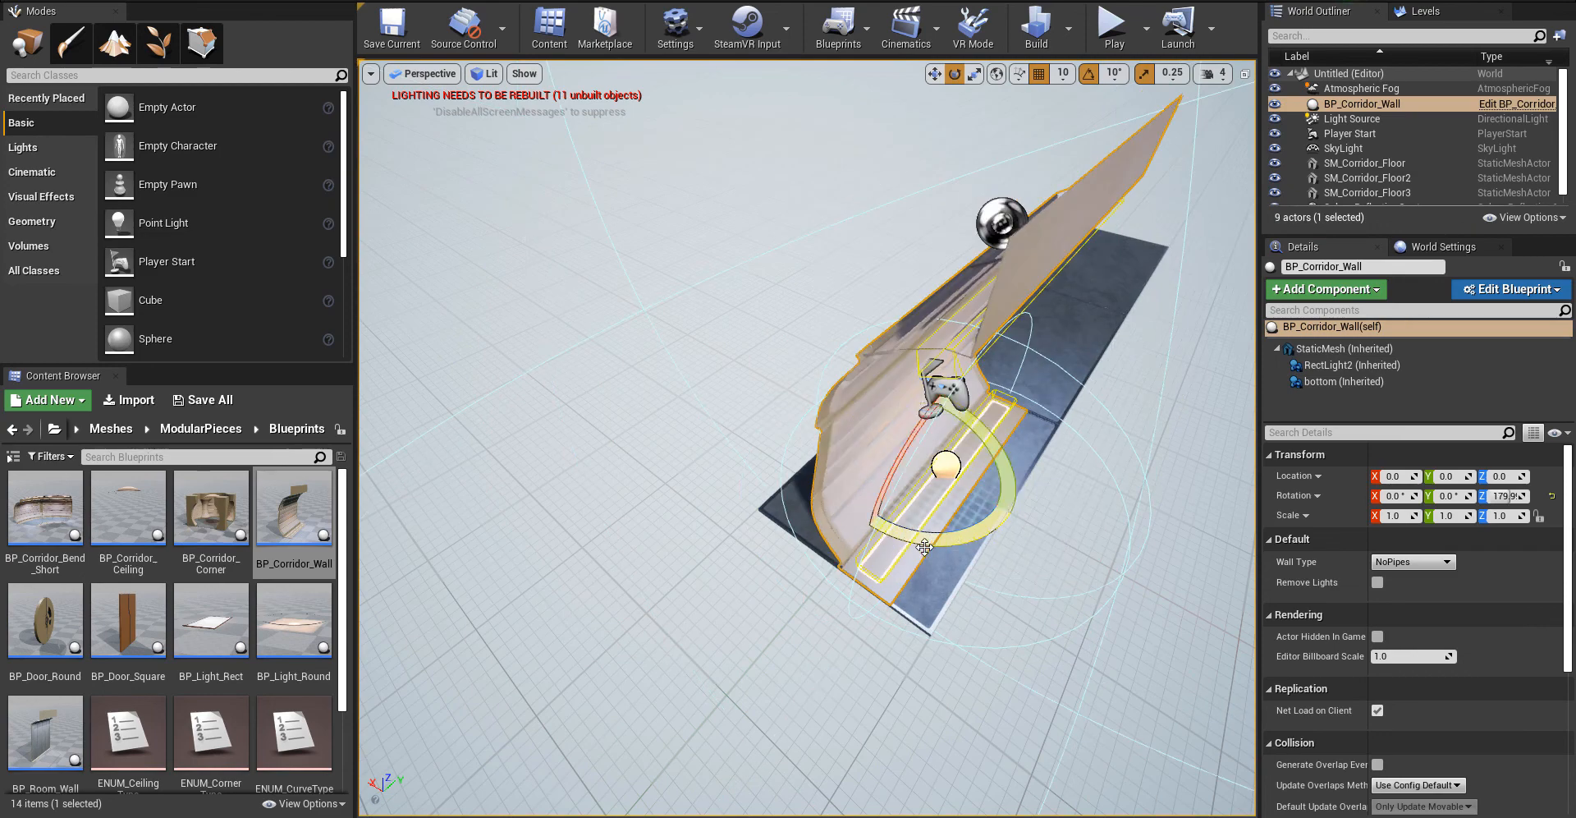
pyautogui.press('w')
pyautogui.moveTo(893, 456); pyautogui.dragTo(821, 402)
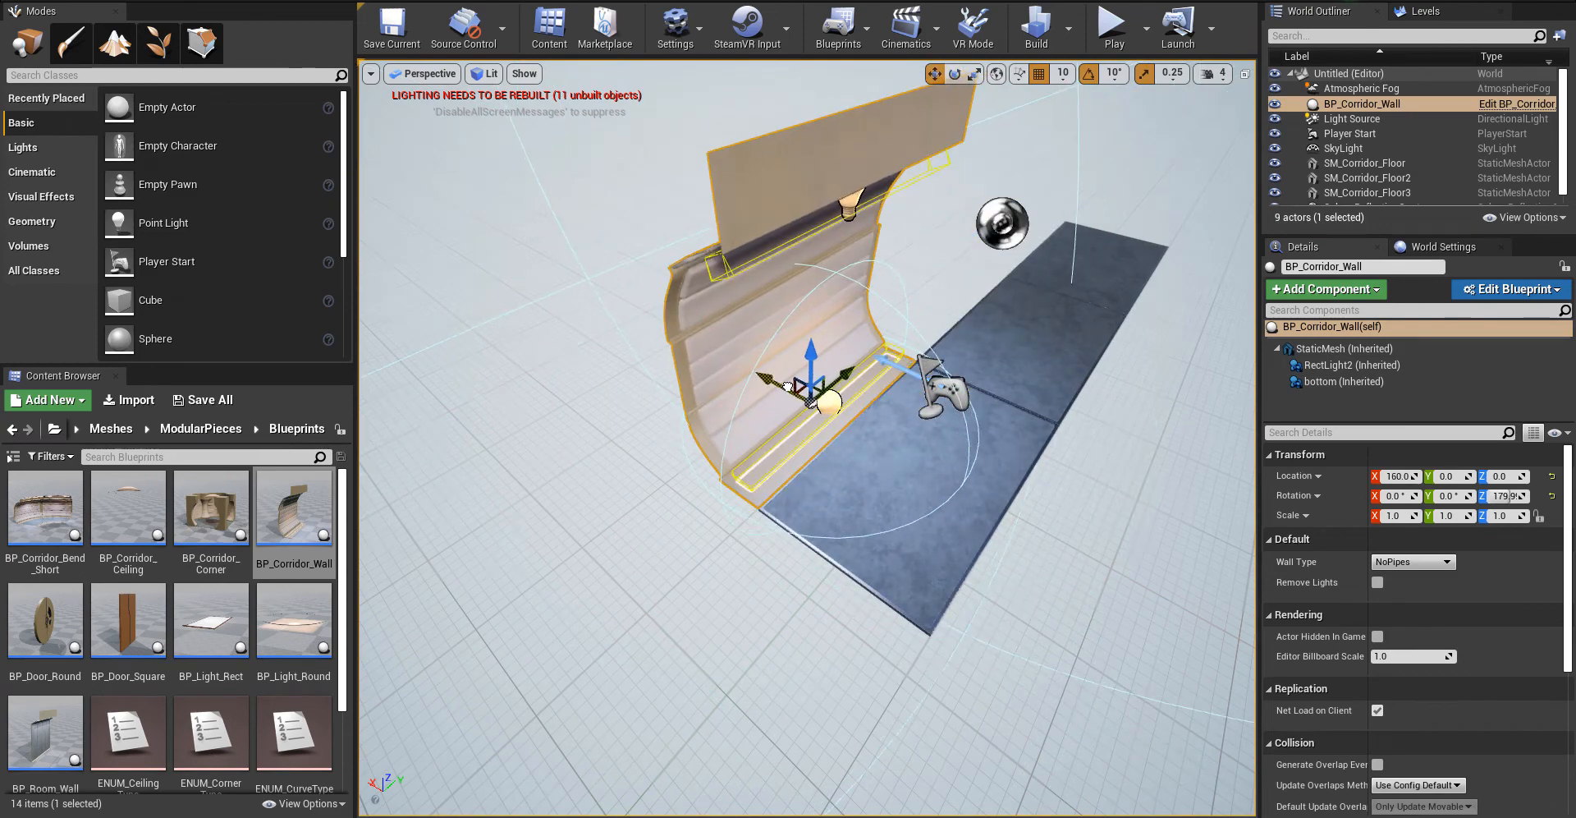
pyautogui.moveTo(820, 410); pyautogui.dragTo(677, 373, button='right')
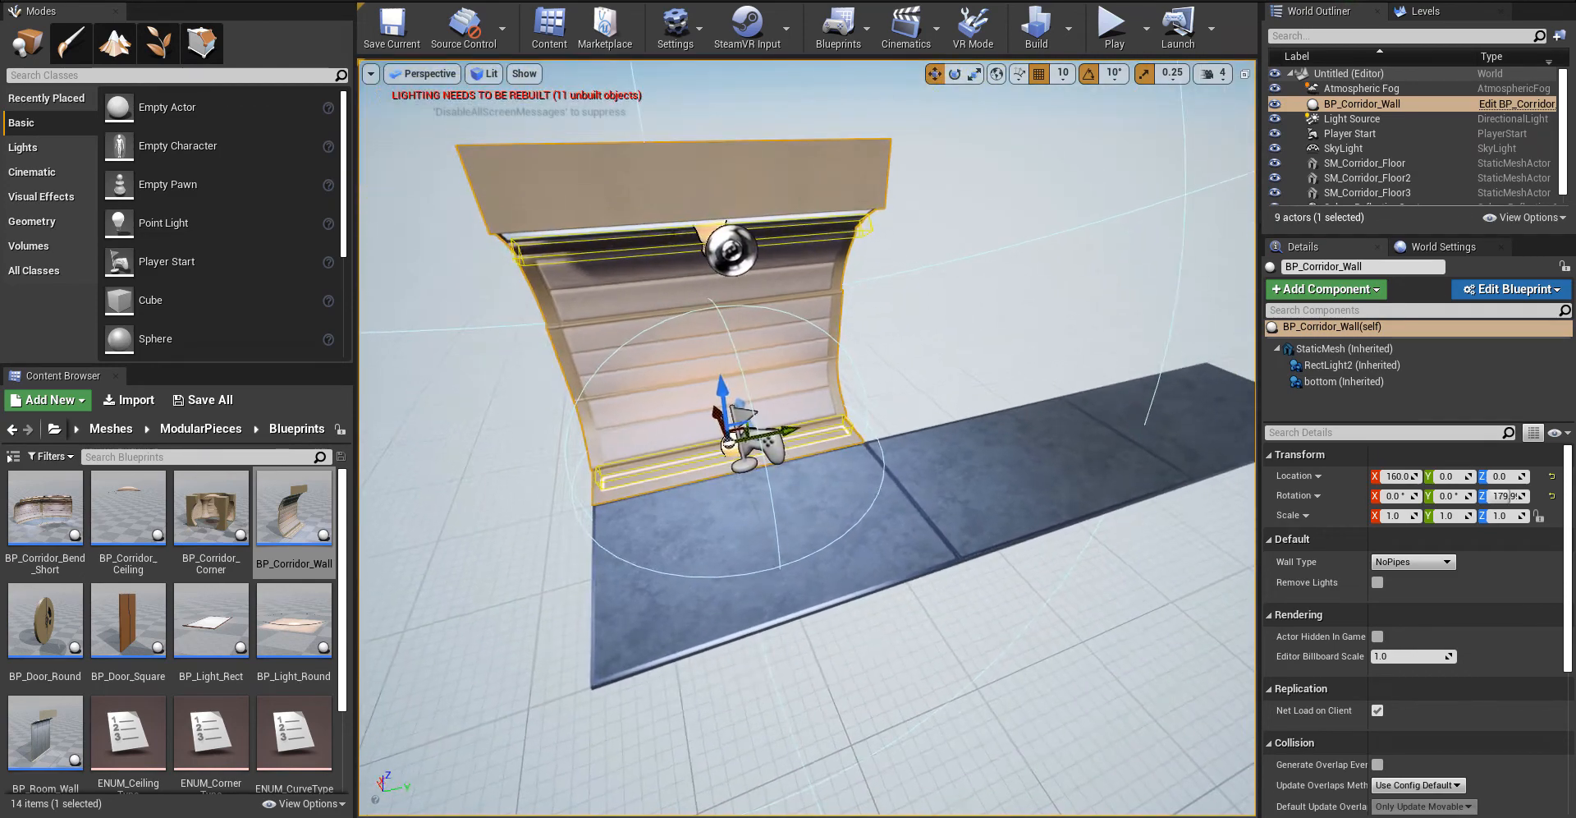
pyautogui.moveTo(748, 507); pyautogui.dragTo(854, 538, button='right')
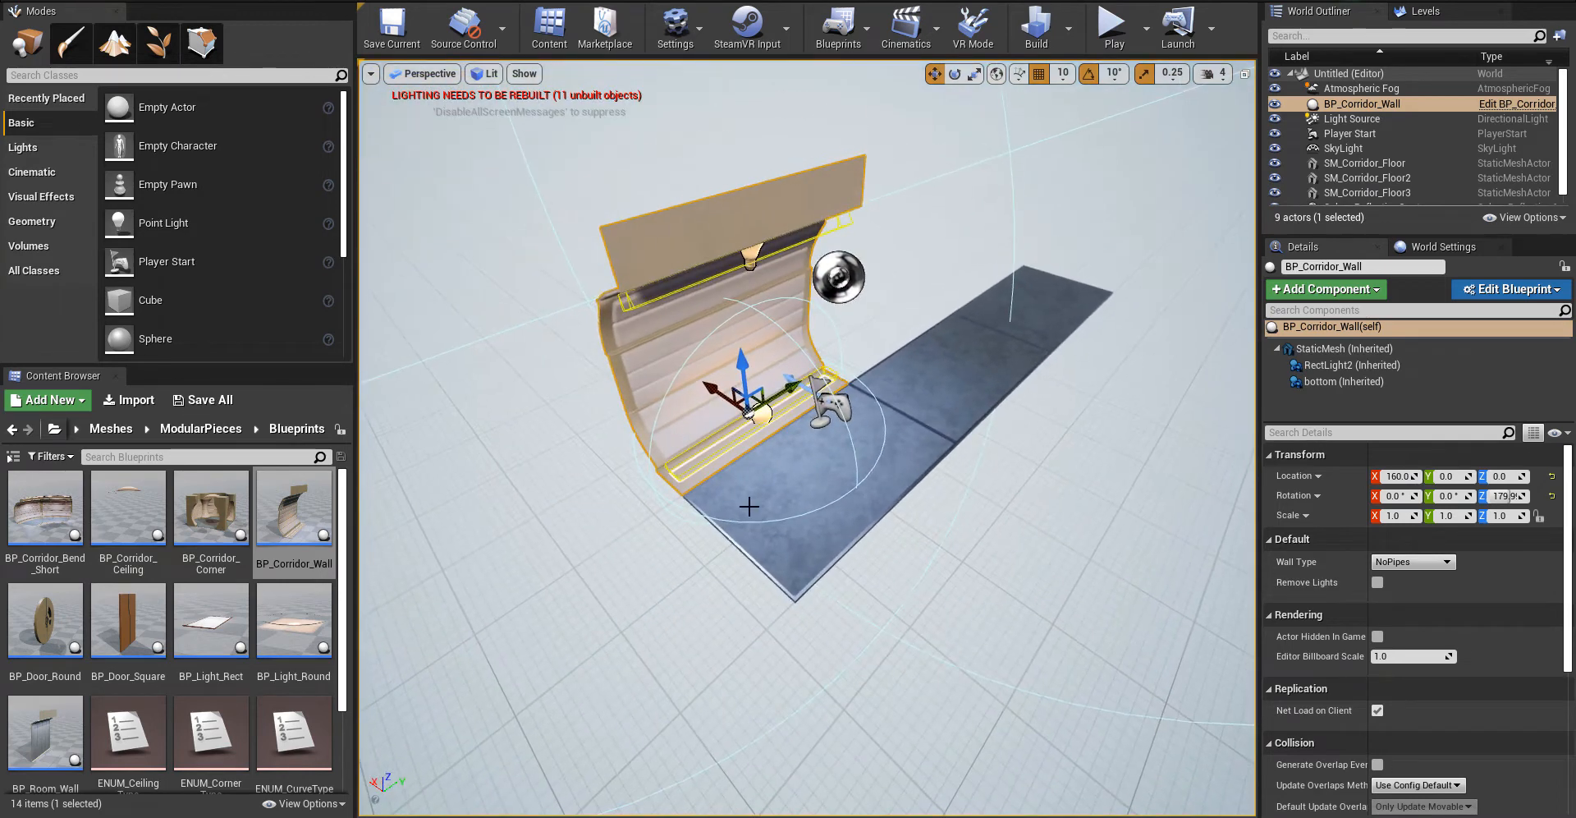
# - Place a BP_Corridor_Ceiling in the level and reset its location to the origin
pyautogui.click(239, 531)
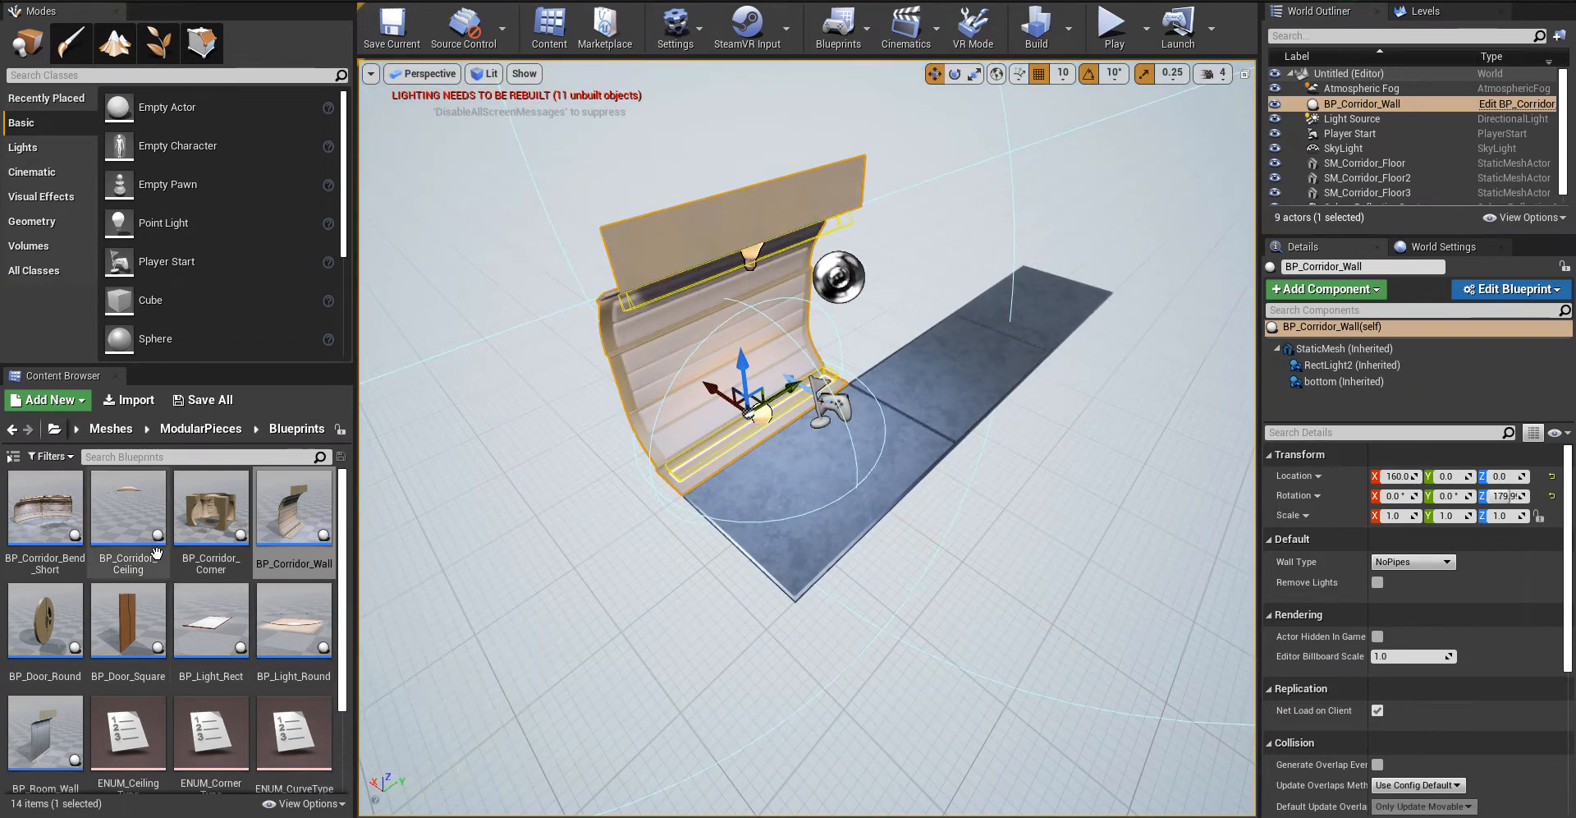
pyautogui.moveTo(238, 531); pyautogui.dragTo(825, 509)
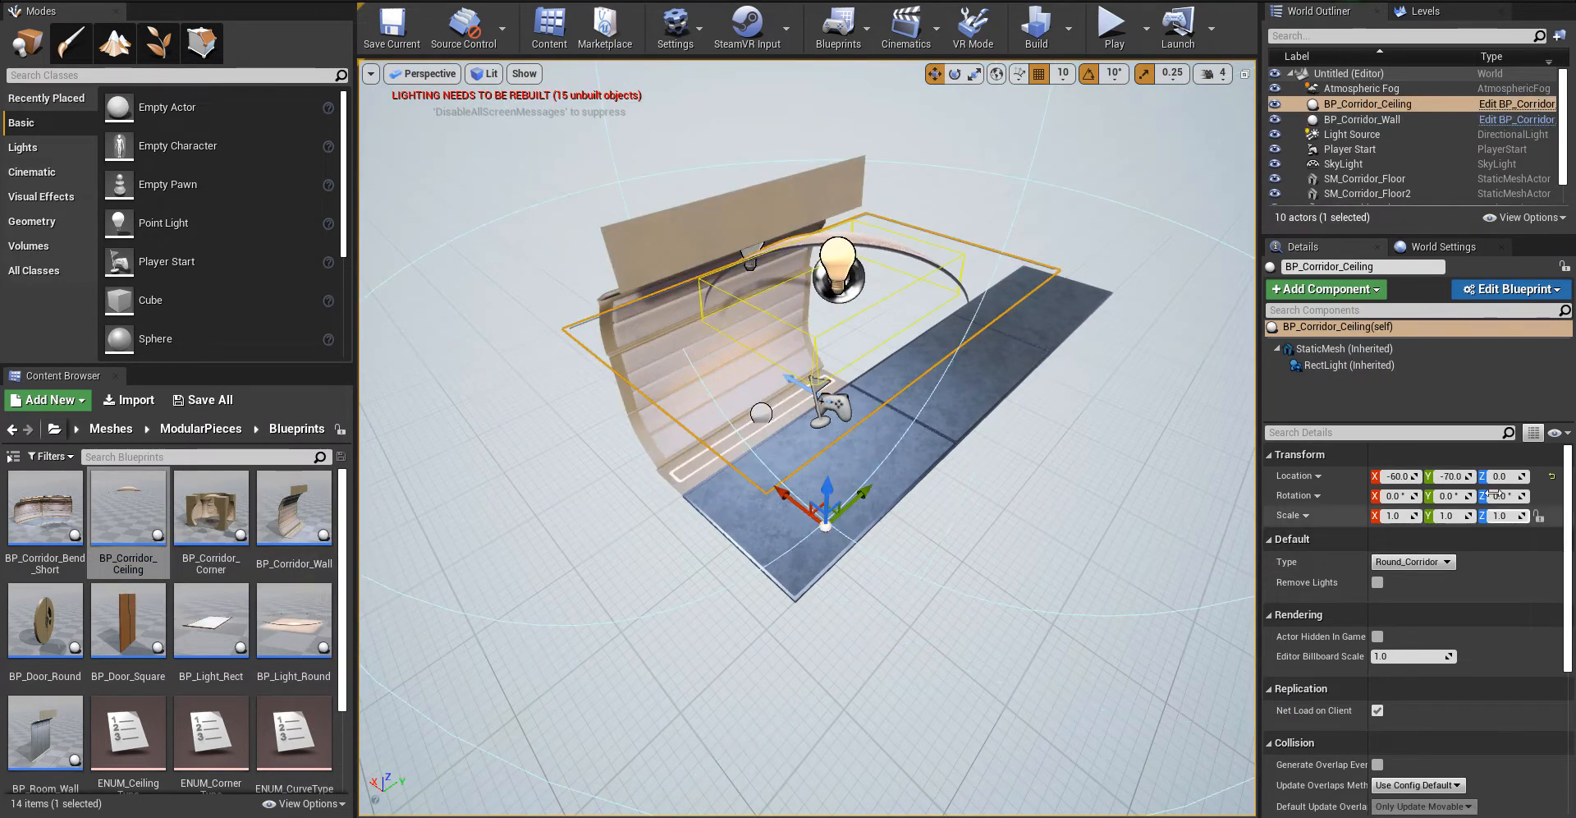
pyautogui.click(1550, 473)
# - Duplicate the corridor wall to the floor tile's opposite edge, with the copy rotated -180° about Z and placed at X -160
pyautogui.moveTo(902, 508); pyautogui.dragTo(739, 386, button='right')
pyautogui.moveTo(1208, 558); pyautogui.dragTo(1076, 636, button='right')
pyautogui.click(1208, 557)
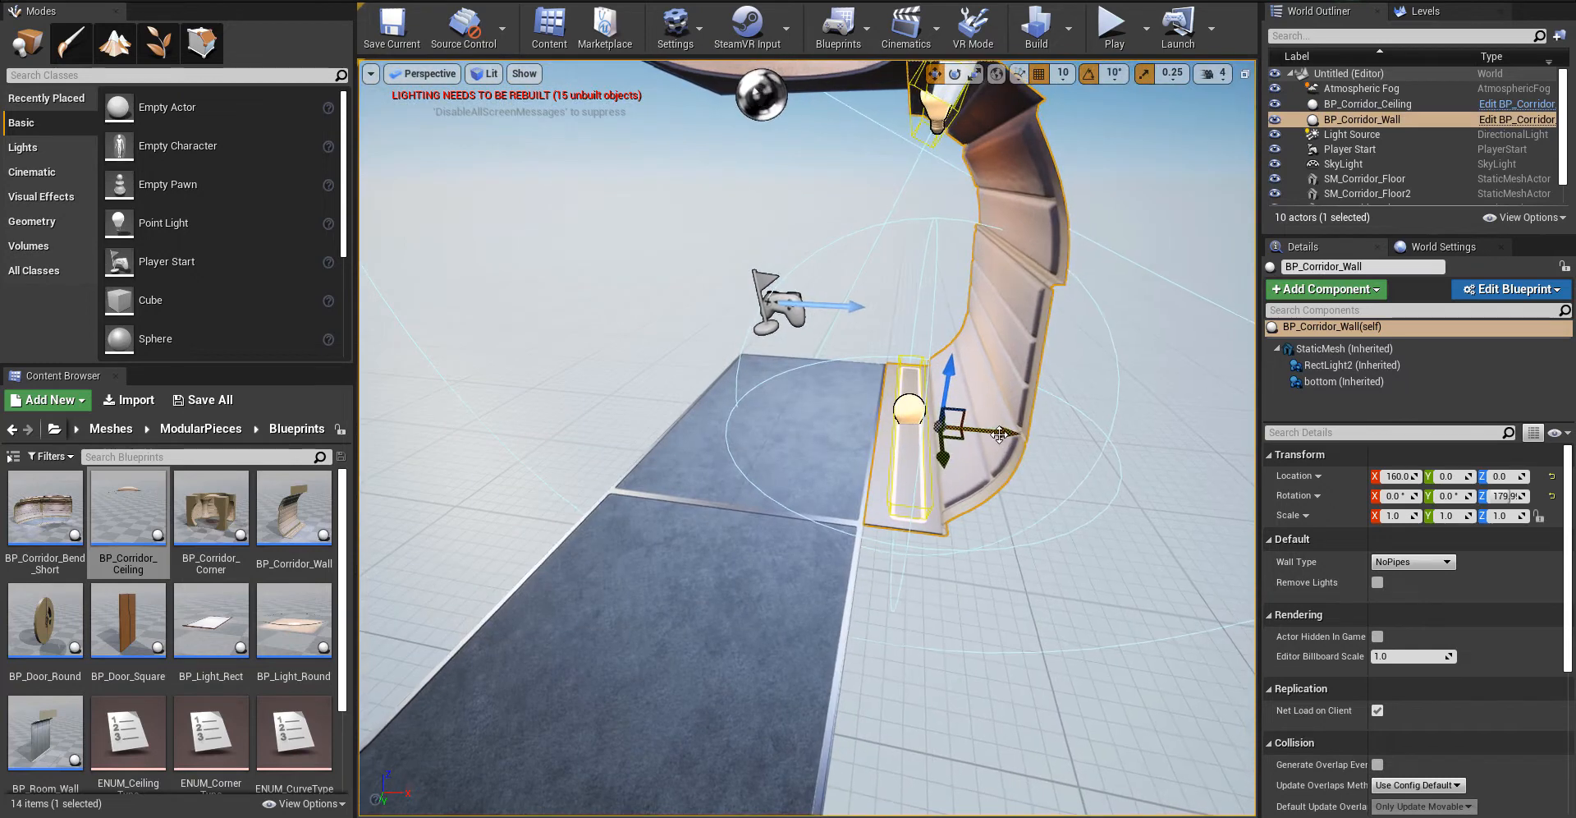
pyautogui.keyDown('alt'); pyautogui.moveTo(997, 431); pyautogui.dragTo(559, 422); pyautogui.keyUp('alt')
pyautogui.press('e')
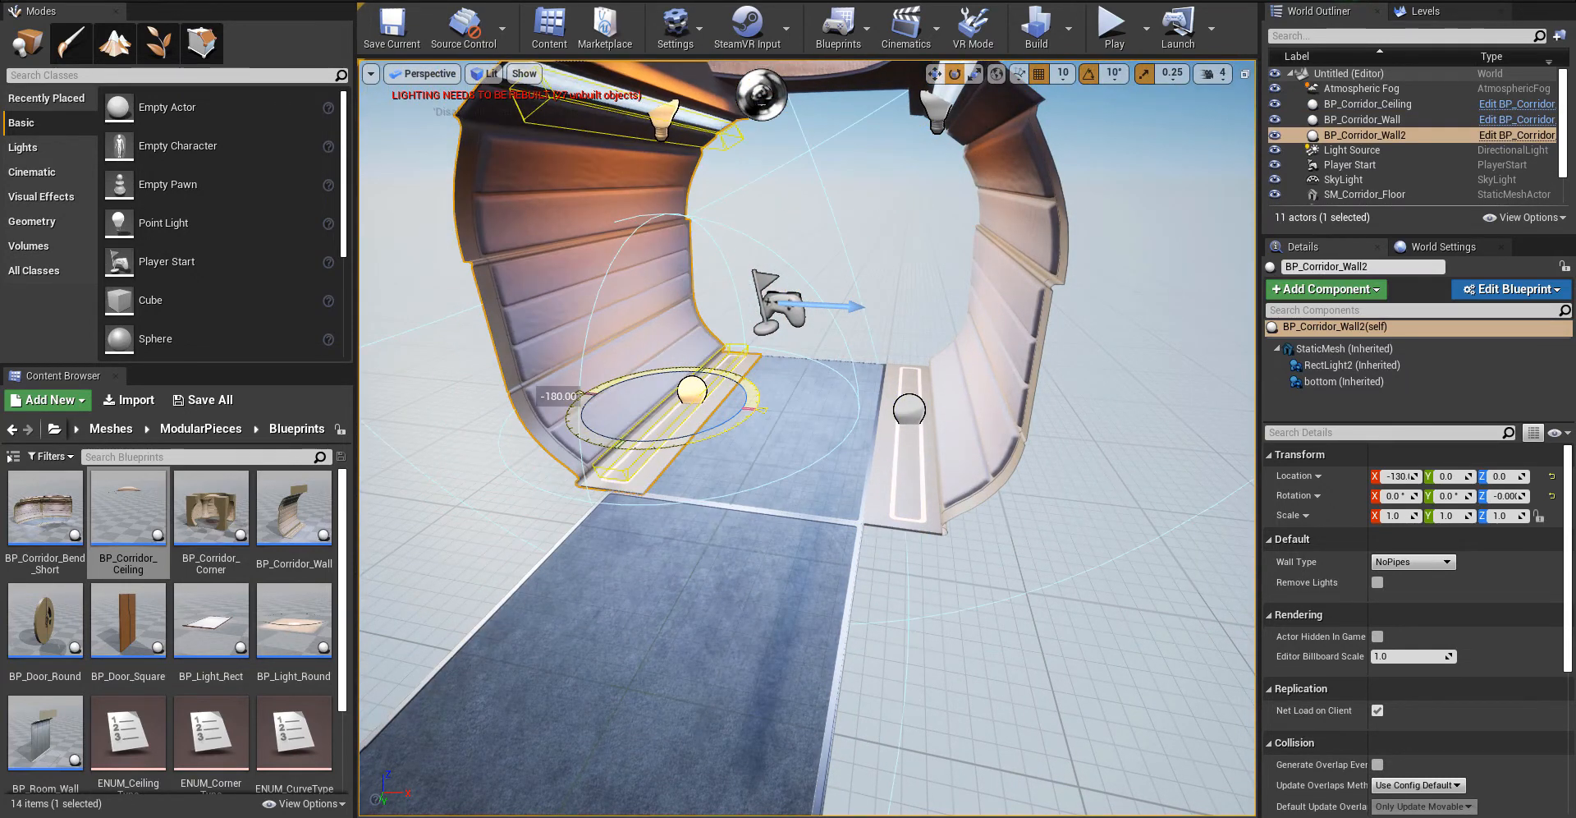
pyautogui.press('w')
pyautogui.moveTo(726, 412); pyautogui.dragTo(698, 407)
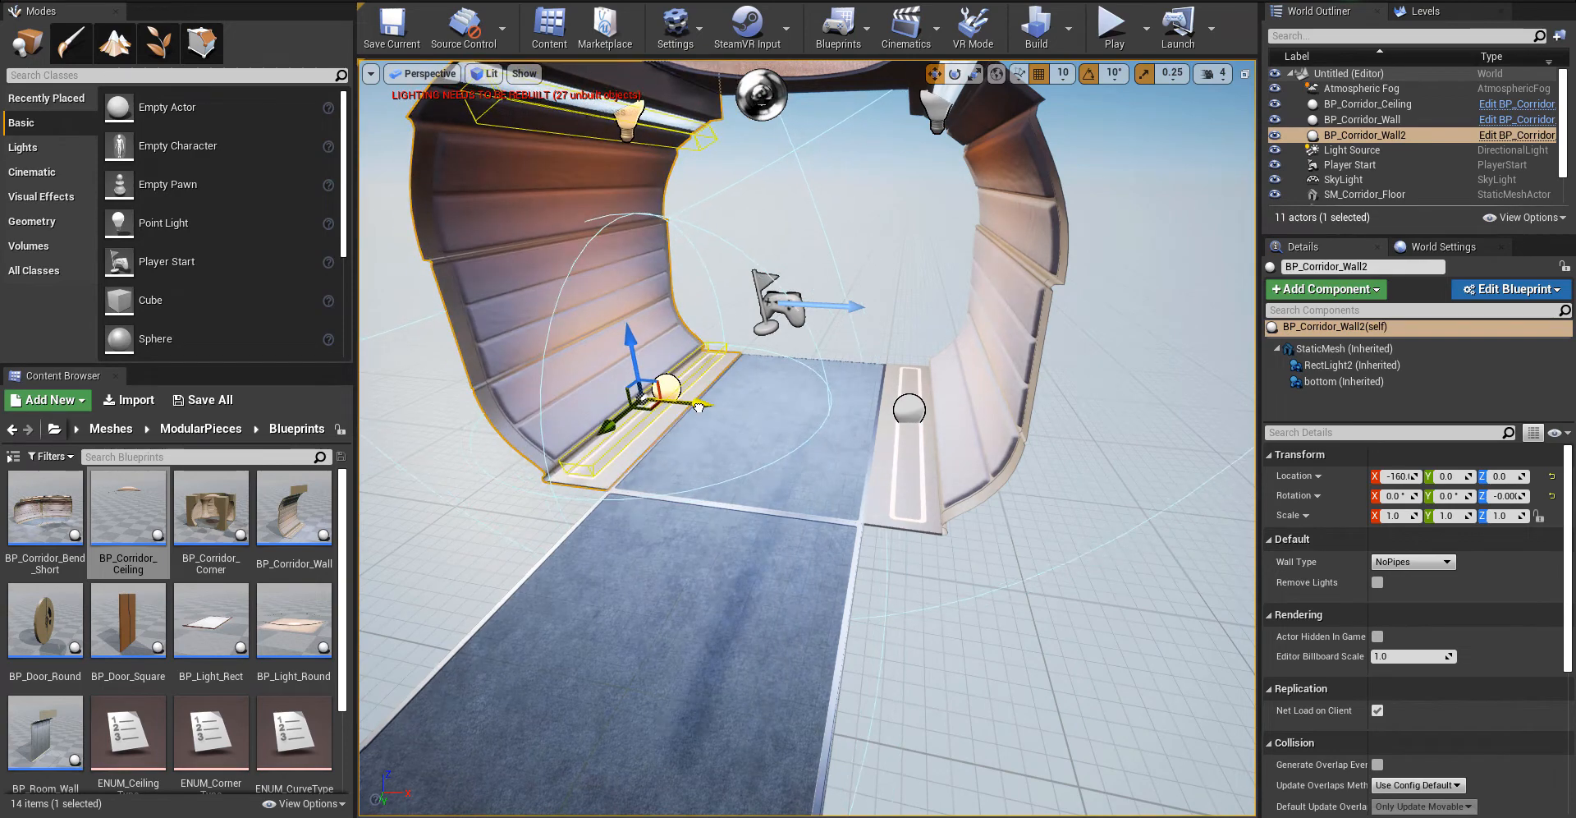
# - Duplicate both corridor walls and the ceiling together twice along the Y axis, placing the sets at Y 320 and Y 640
pyautogui.press('a')
pyautogui.moveTo(1053, 339); pyautogui.dragTo(1112, 322, button='right')
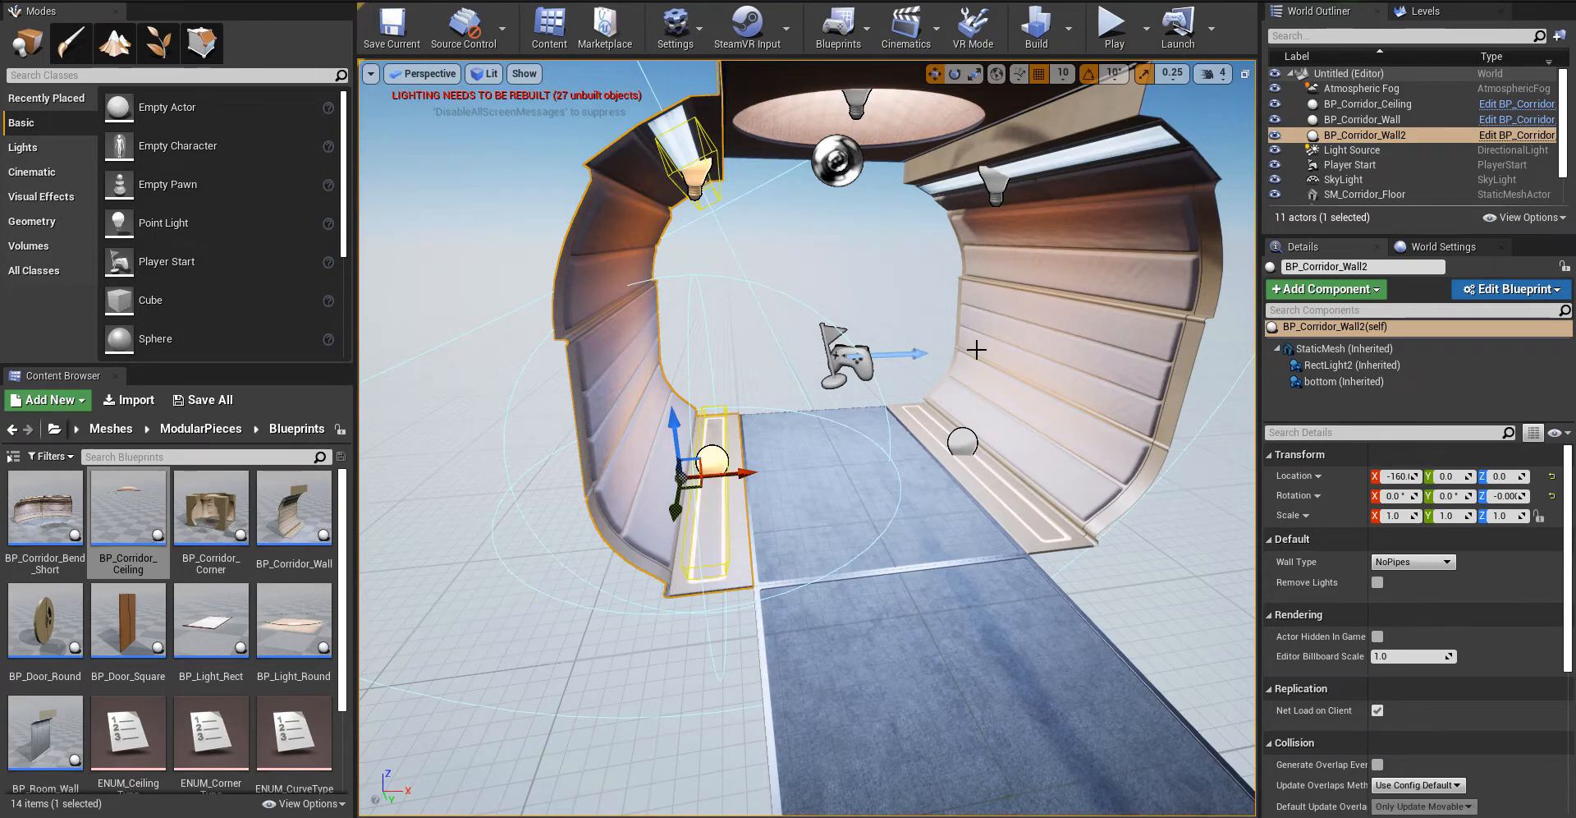
pyautogui.press('w')
pyautogui.moveTo(886, 486); pyautogui.dragTo(1125, 452, button='right')
pyautogui.press('s')
pyautogui.press('w')
pyautogui.click(644, 332)
pyautogui.keyDown('ctrl'); pyautogui.click(667, 210); pyautogui.keyUp('ctrl')
pyautogui.press('s')
pyautogui.moveTo(1038, 358)
pyautogui.mouseDown(button='right')
pyautogui.moveTo(1088, 366)
pyautogui.moveTo(1039, 358)
pyautogui.mouseUp(button='right')
pyautogui.press('a')
pyautogui.keyDown('ctrl'); pyautogui.click(1017, 429); pyautogui.keyUp('ctrl')
pyautogui.press('d')
pyautogui.moveTo(1017, 429); pyautogui.dragTo(788, 459, button='right')
pyautogui.press('s')
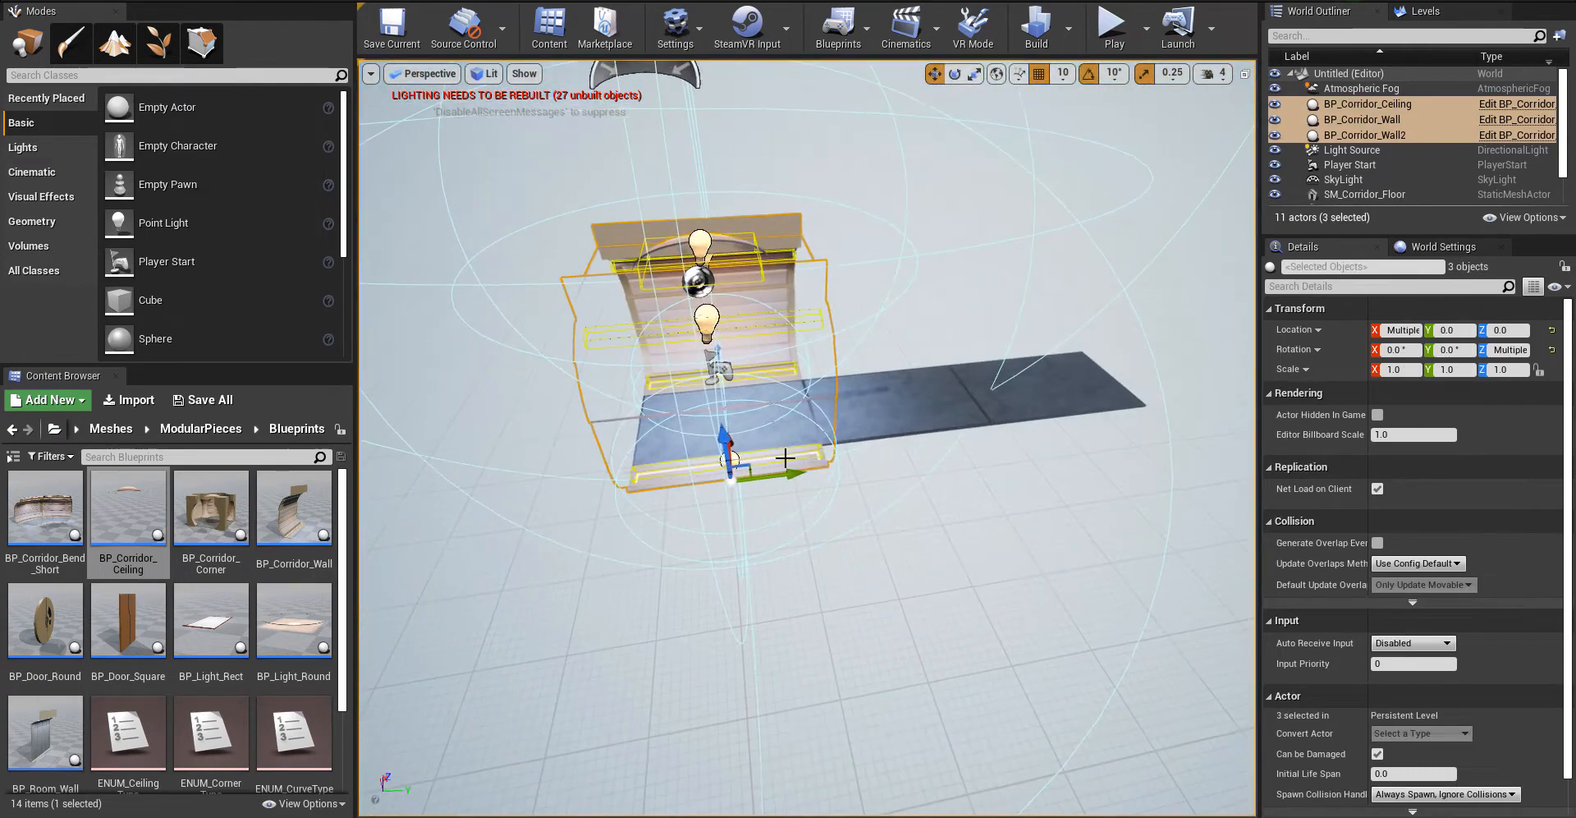
pyautogui.keyDown('alt'); pyautogui.keyDown('shift'); pyautogui.moveTo(796, 474); pyautogui.dragTo(888, 475); pyautogui.keyUp('shift'); pyautogui.keyUp('alt')
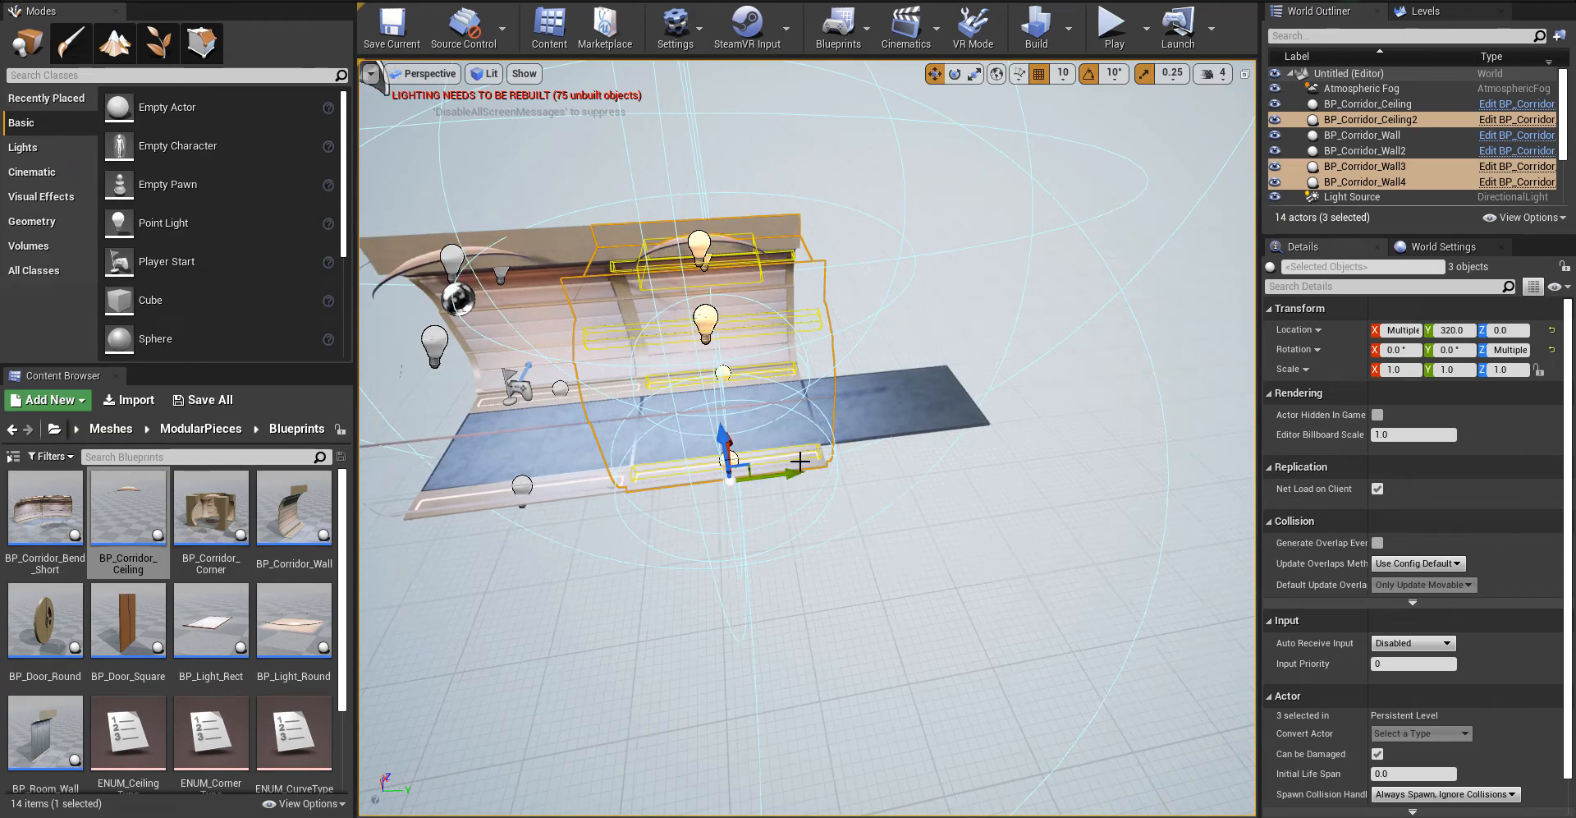
pyautogui.keyDown('alt'); pyautogui.keyDown('shift'); pyautogui.moveTo(792, 470); pyautogui.dragTo(866, 474); pyautogui.keyUp('shift'); pyautogui.keyUp('alt')
pyautogui.moveTo(792, 473); pyautogui.dragTo(1022, 456, button='right')
pyautogui.press('w')
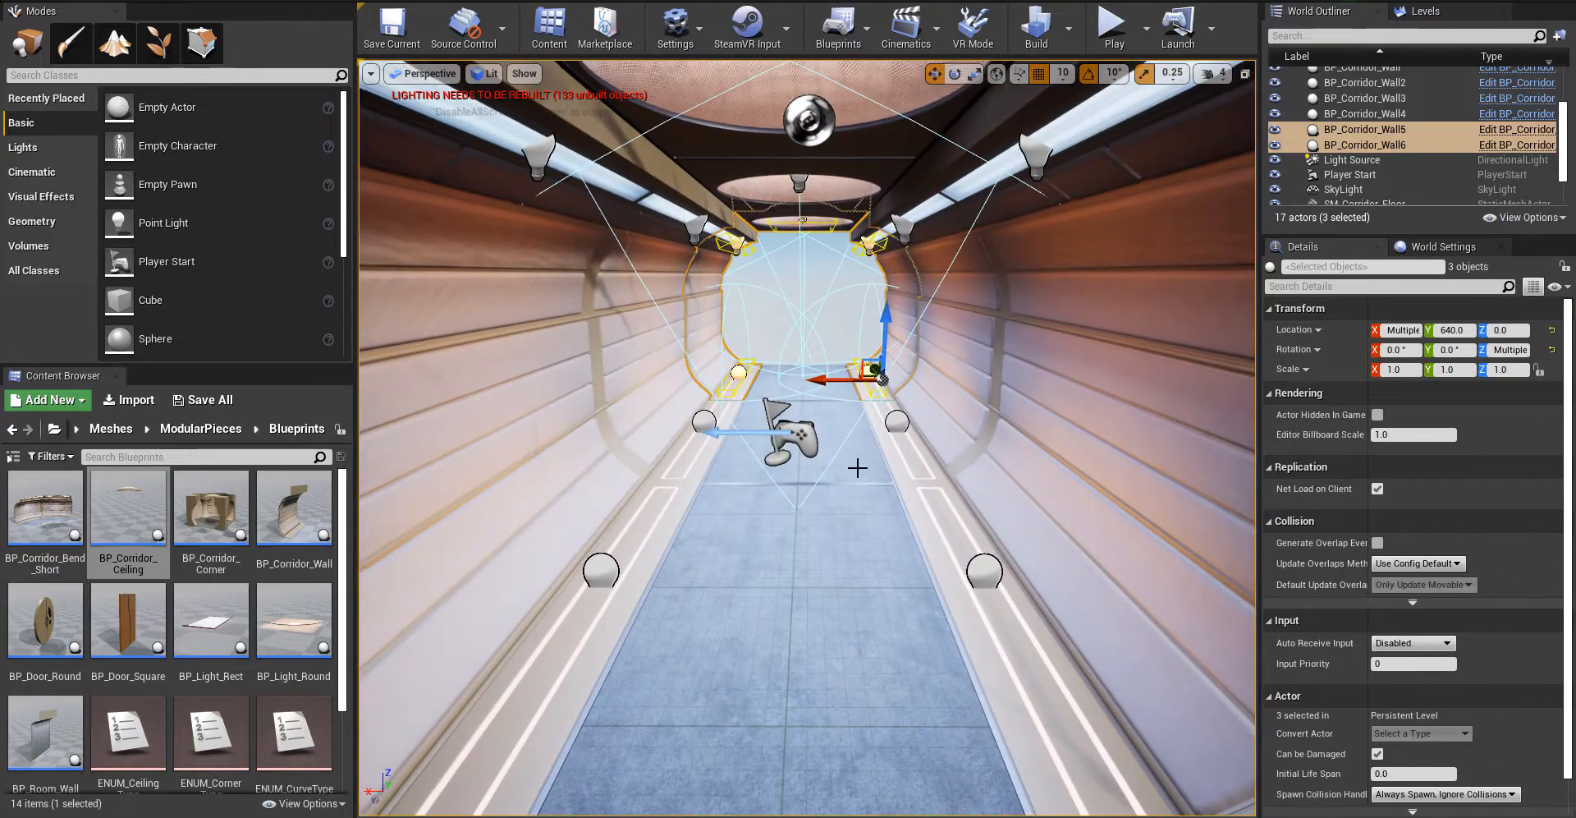
# - Try the Pipes and Pipes_Screen wall types on BP_Corridor_Wall in the first corridor section
pyautogui.press('d')
pyautogui.moveTo(858, 468); pyautogui.dragTo(788, 468, button='right')
pyautogui.click(525, 476)
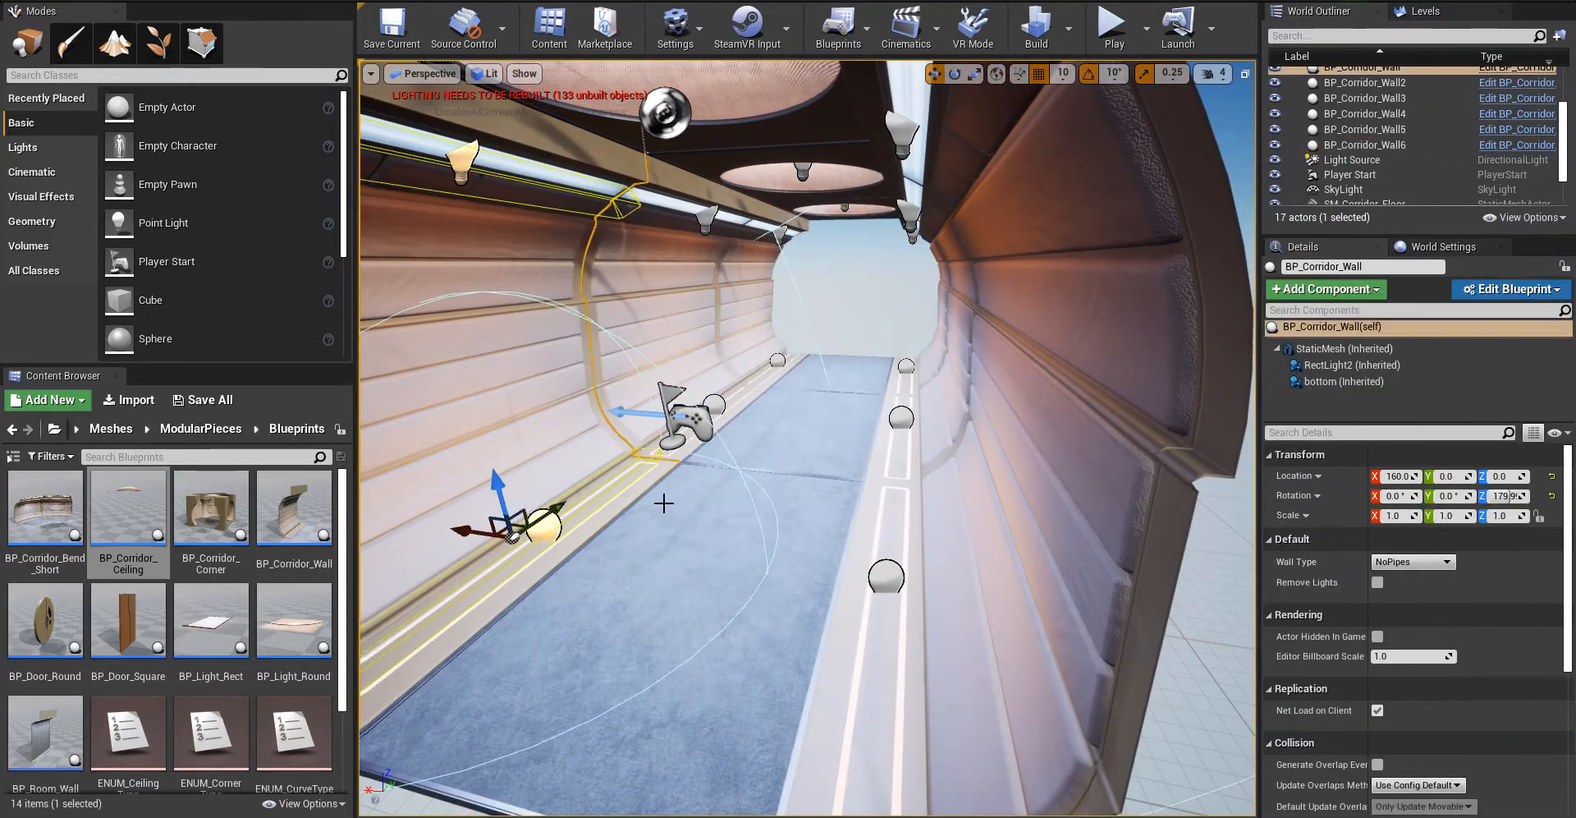
pyautogui.press('s')
pyautogui.moveTo(661, 499)
pyautogui.mouseDown(button='right')
pyautogui.moveTo(595, 497)
pyautogui.moveTo(648, 500)
pyautogui.moveTo(628, 507)
pyautogui.moveTo(638, 497)
pyautogui.moveTo(620, 483)
pyautogui.moveTo(657, 490)
pyautogui.mouseUp(button='right')
pyautogui.press('w')
pyautogui.press('w')
pyautogui.press('s')
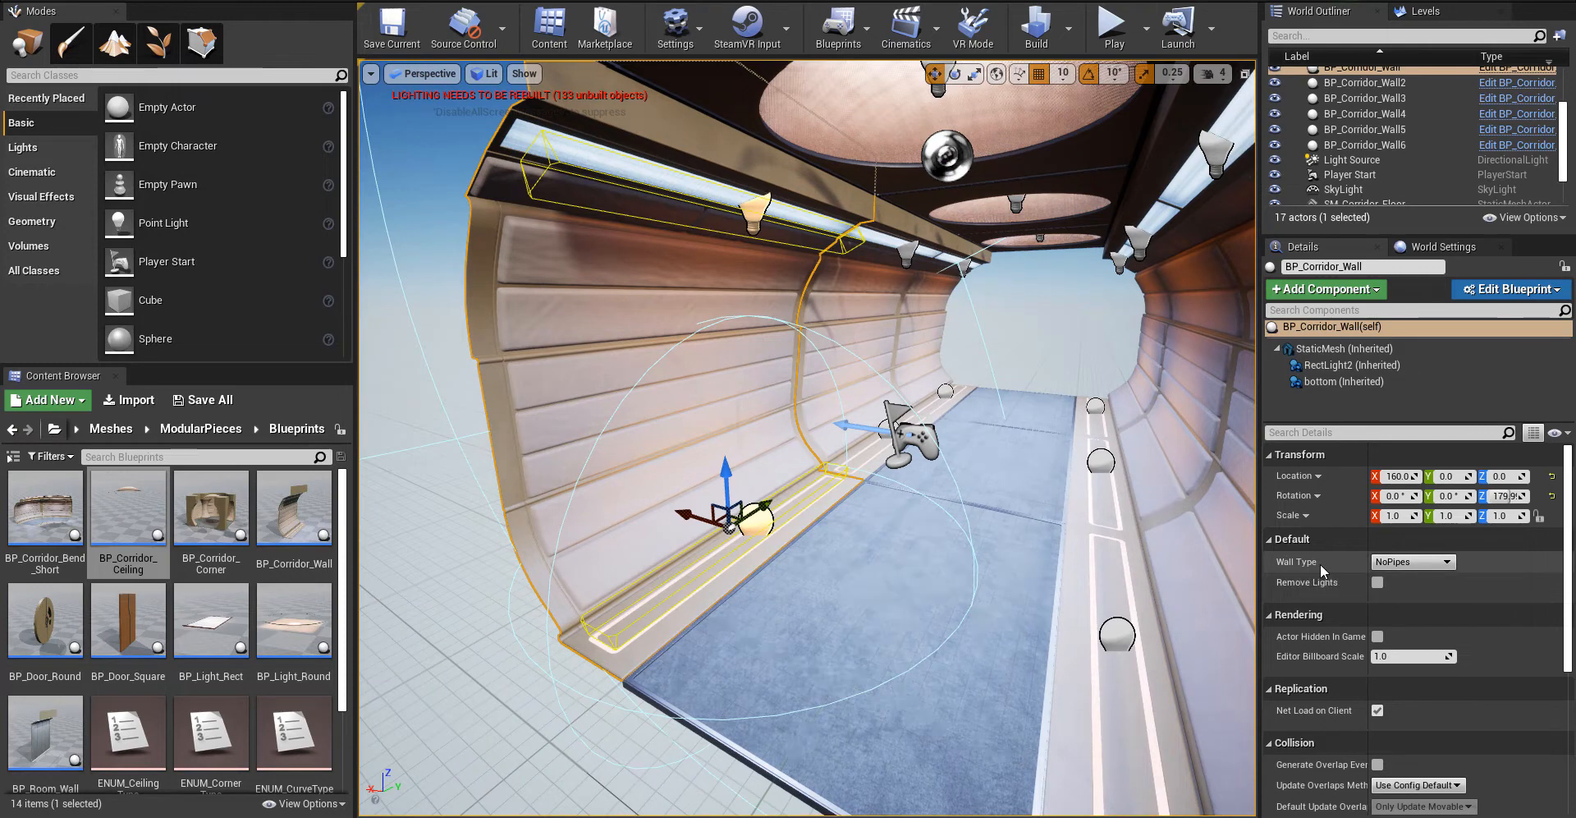
pyautogui.click(1412, 564)
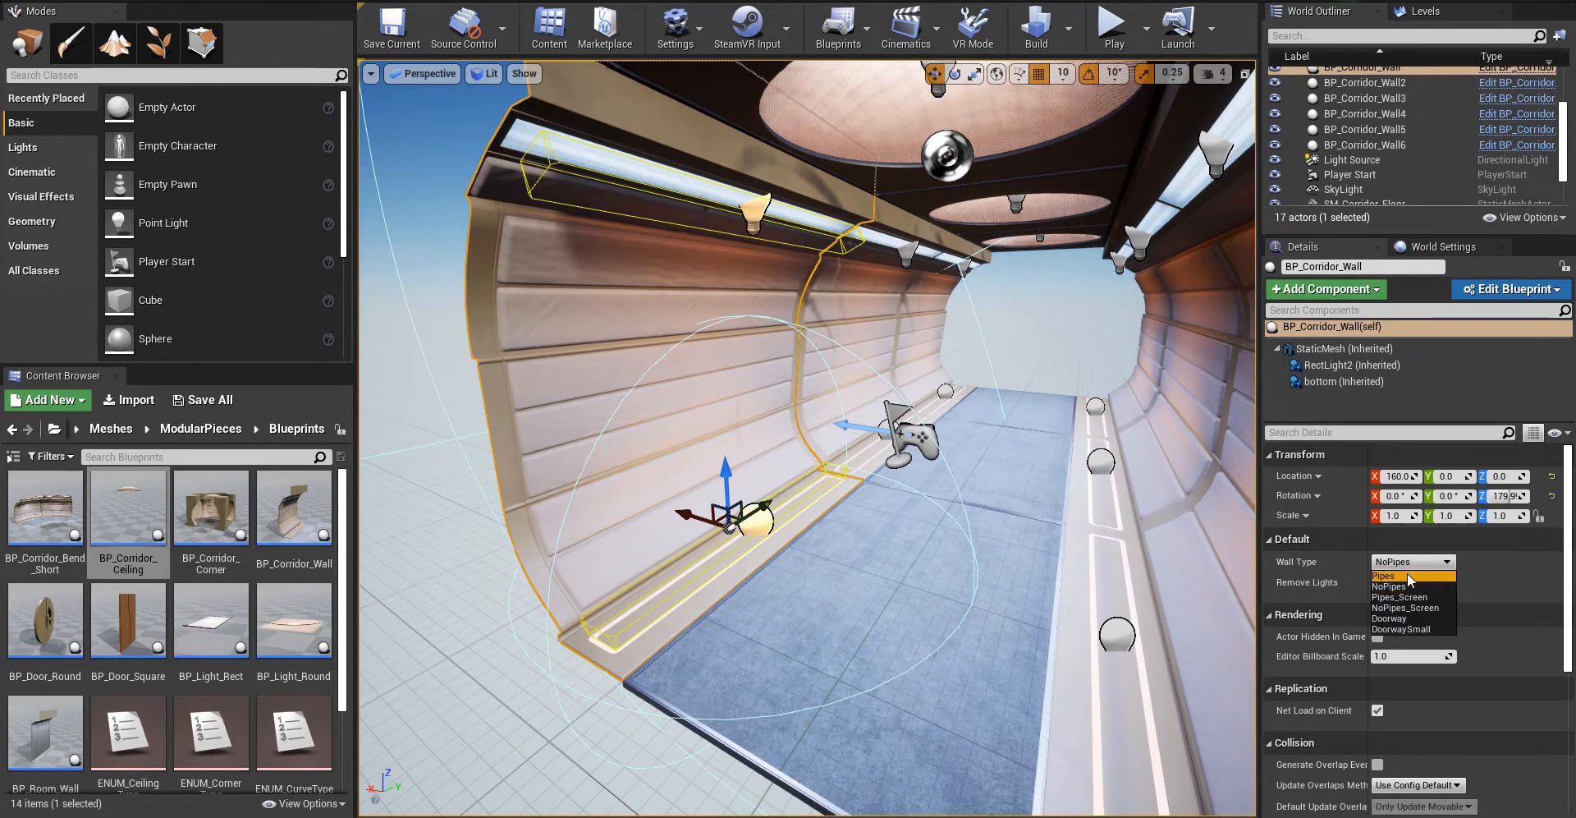
pyautogui.click(1407, 573)
pyautogui.click(1411, 563)
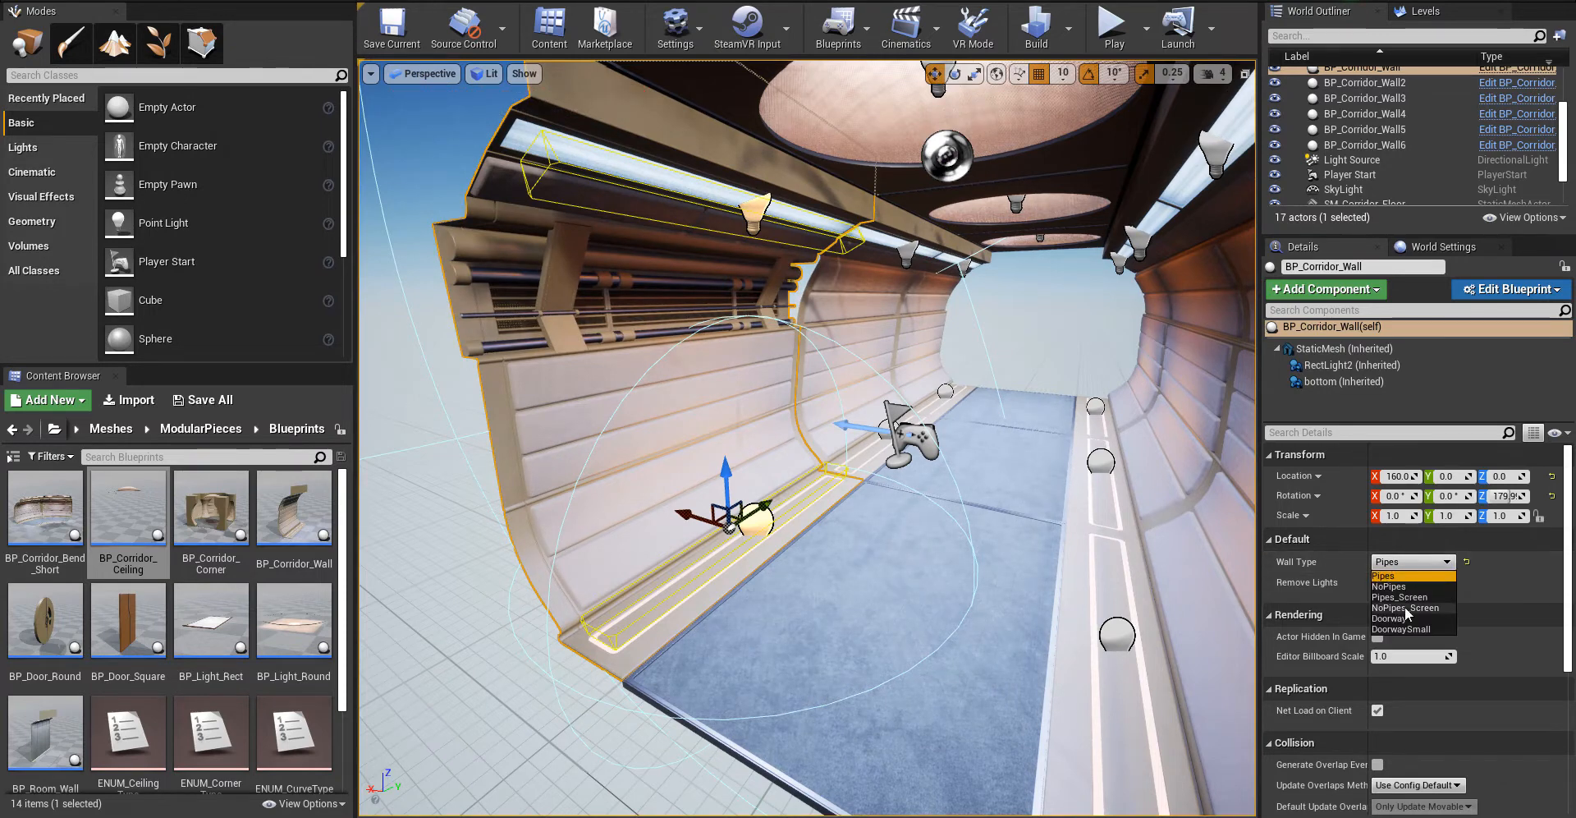
pyautogui.click(1400, 597)
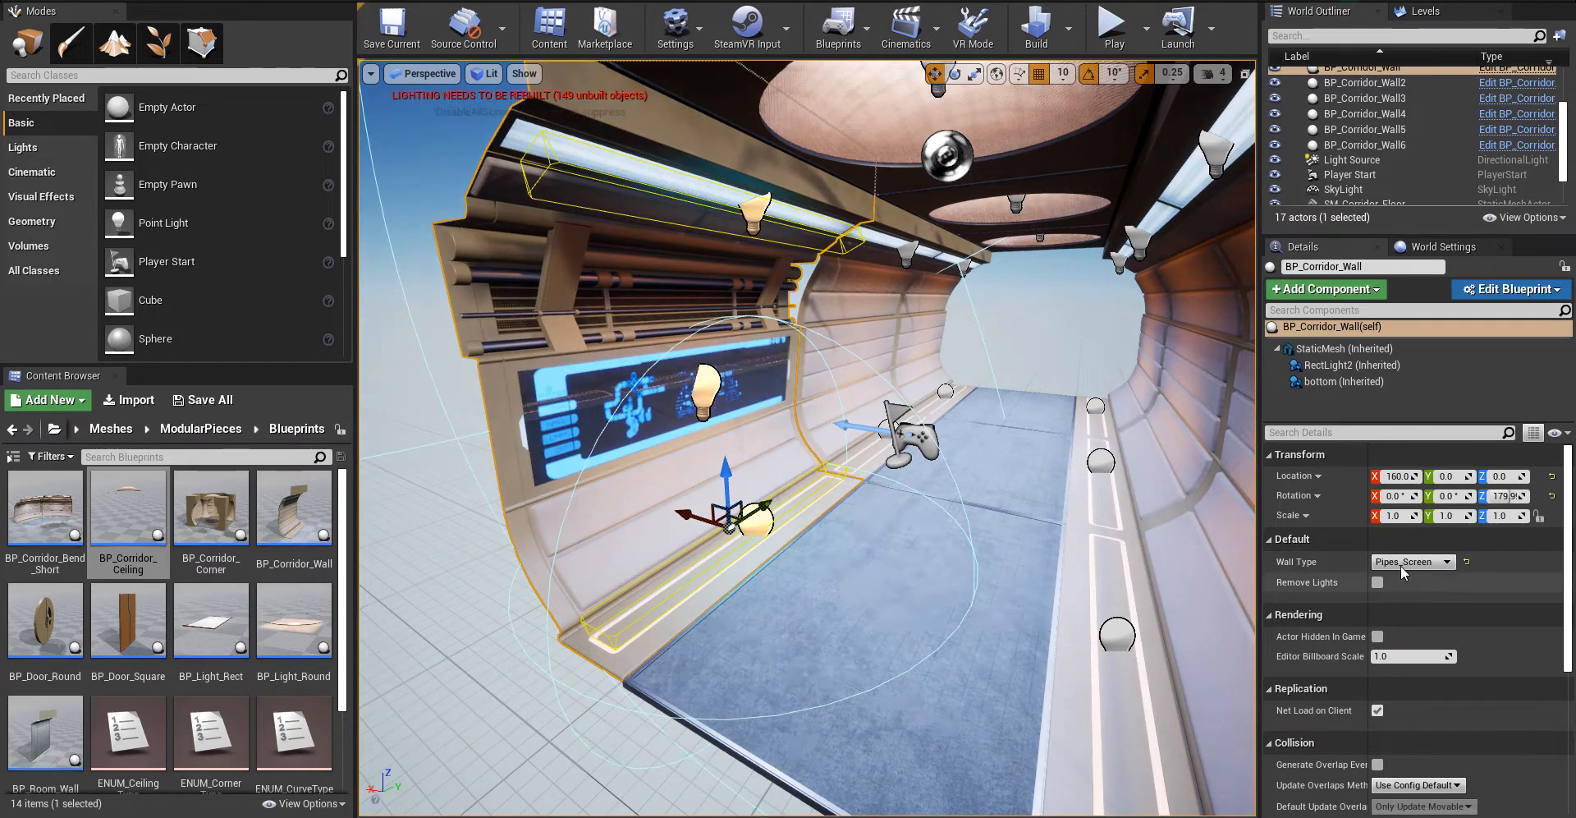
# - Set the wall type of BP_Corridor_Wall to Doorway and move the wall along the Y axis to Y -160
pyautogui.click(1401, 565)
pyautogui.click(1397, 620)
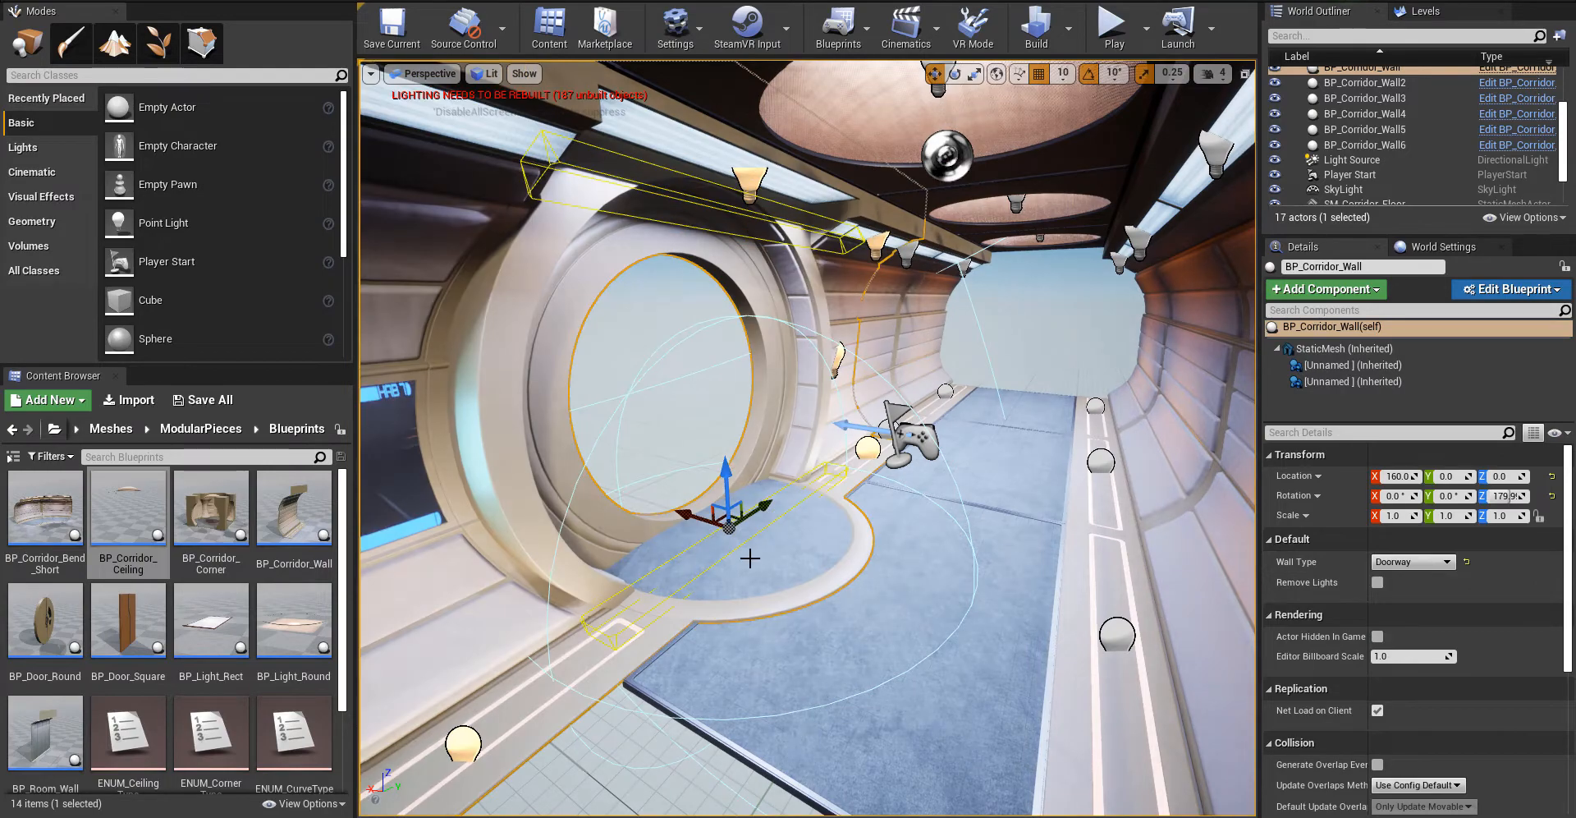
pyautogui.moveTo(963, 750); pyautogui.dragTo(854, 751, button='right')
pyautogui.moveTo(944, 448); pyautogui.dragTo(829, 493)
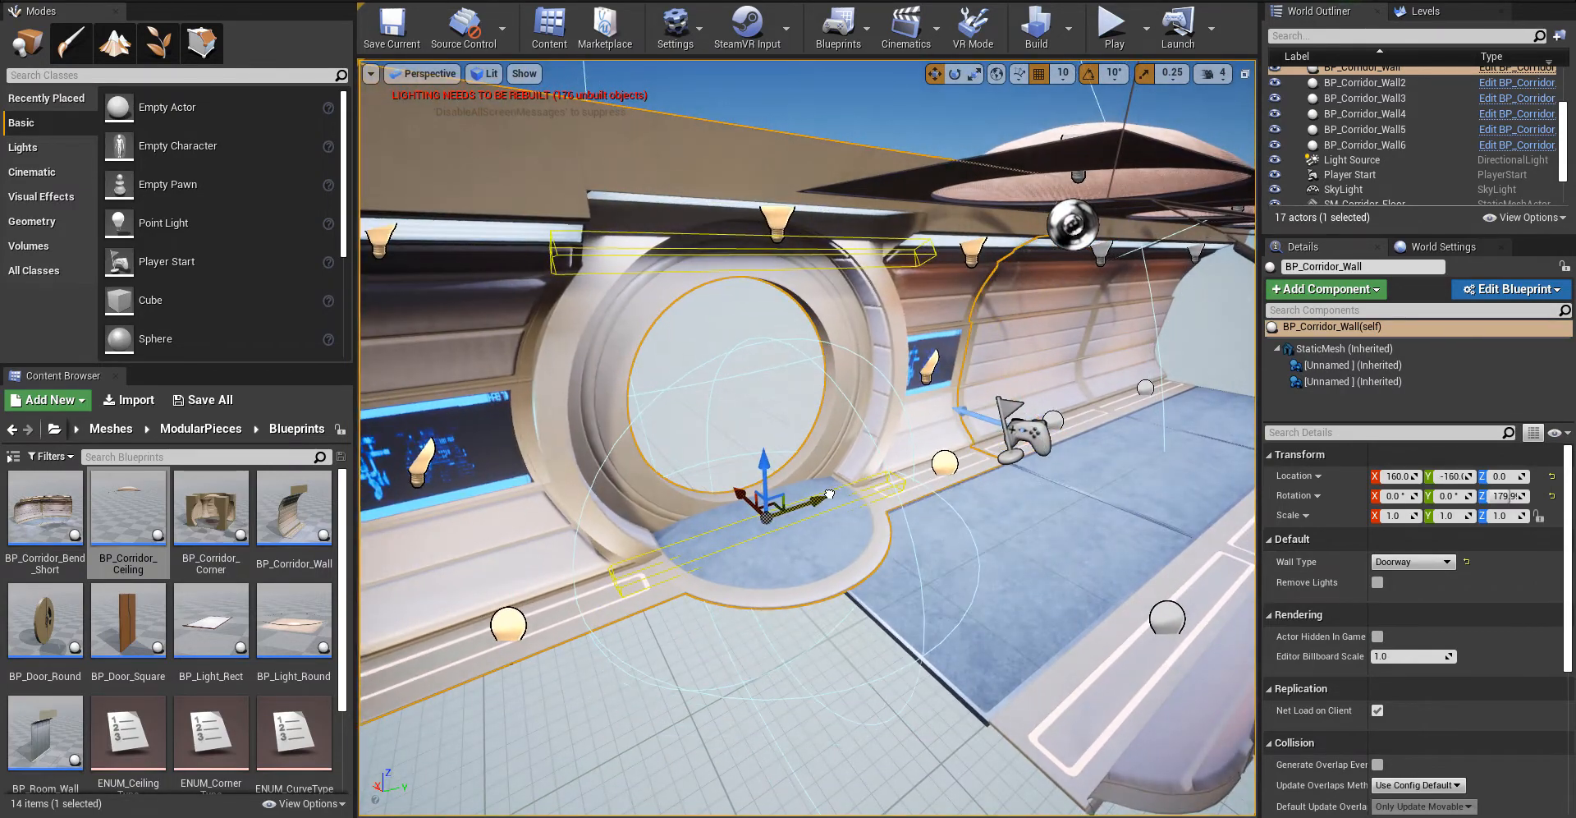
# - Duplicate the first floor tile along the Y axis to extend the floor under the doorway wall's open end
pyautogui.click(916, 599)
pyautogui.moveTo(915, 598); pyautogui.dragTo(1043, 526, button='right')
pyautogui.keyDown('alt'); pyautogui.moveTo(1041, 512); pyautogui.dragTo(803, 610); pyautogui.keyUp('alt')
pyautogui.moveTo(804, 610)
pyautogui.mouseDown(button='right')
pyautogui.moveTo(838, 567)
pyautogui.moveTo(825, 593)
pyautogui.mouseUp(button='right')
# - Switch the doorway wall's type to Pipes_Screen for comparison and back to Doorway
pyautogui.click(621, 479)
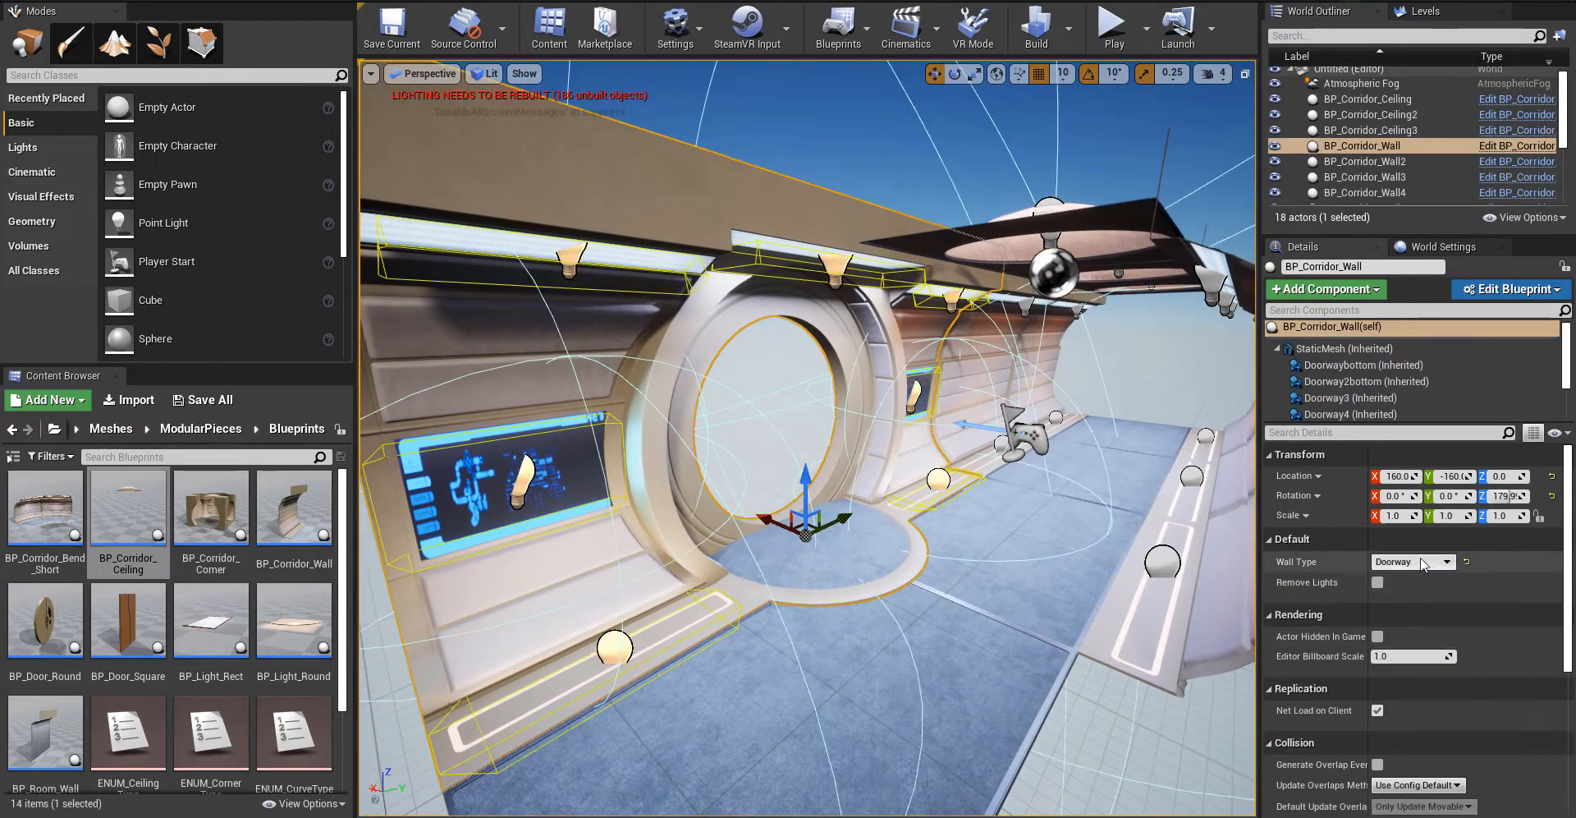
pyautogui.click(1422, 562)
pyautogui.click(1414, 597)
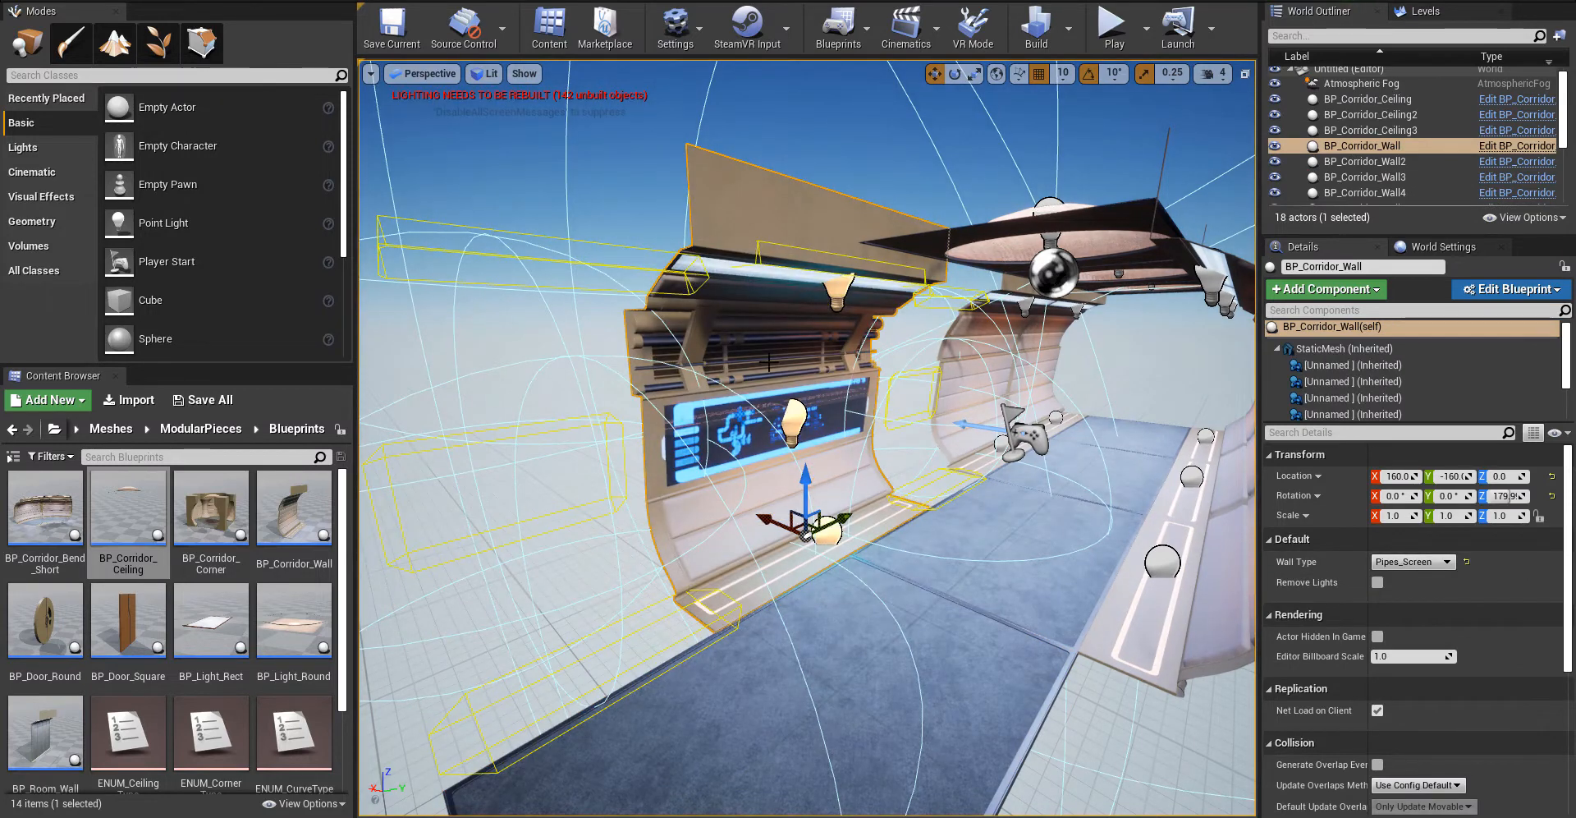
pyautogui.moveTo(829, 464); pyautogui.dragTo(824, 459, button='right')
pyautogui.click(875, 539)
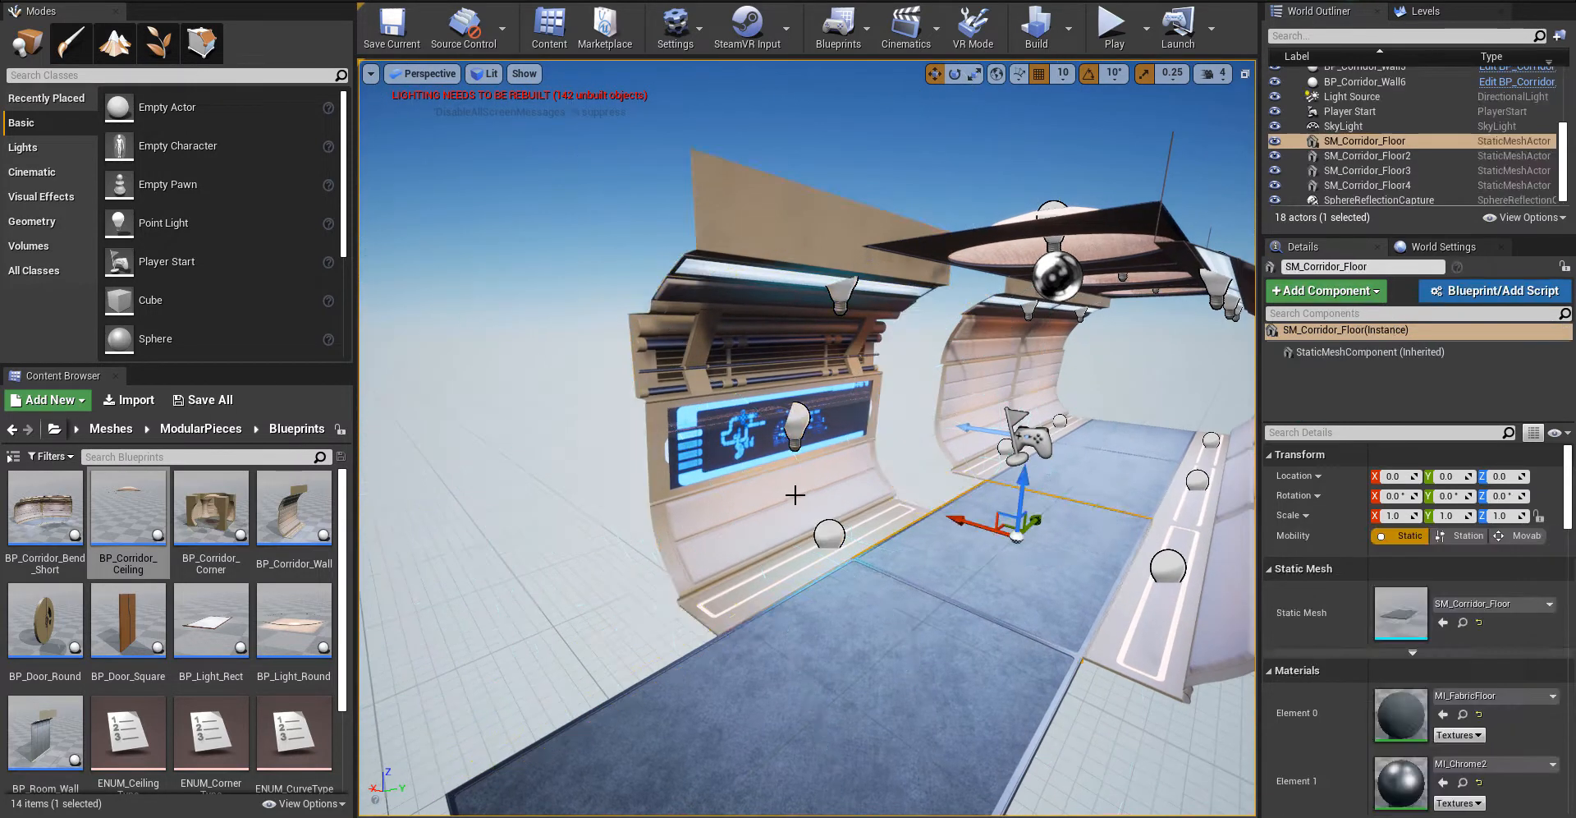
pyautogui.click(795, 493)
pyautogui.click(1404, 562)
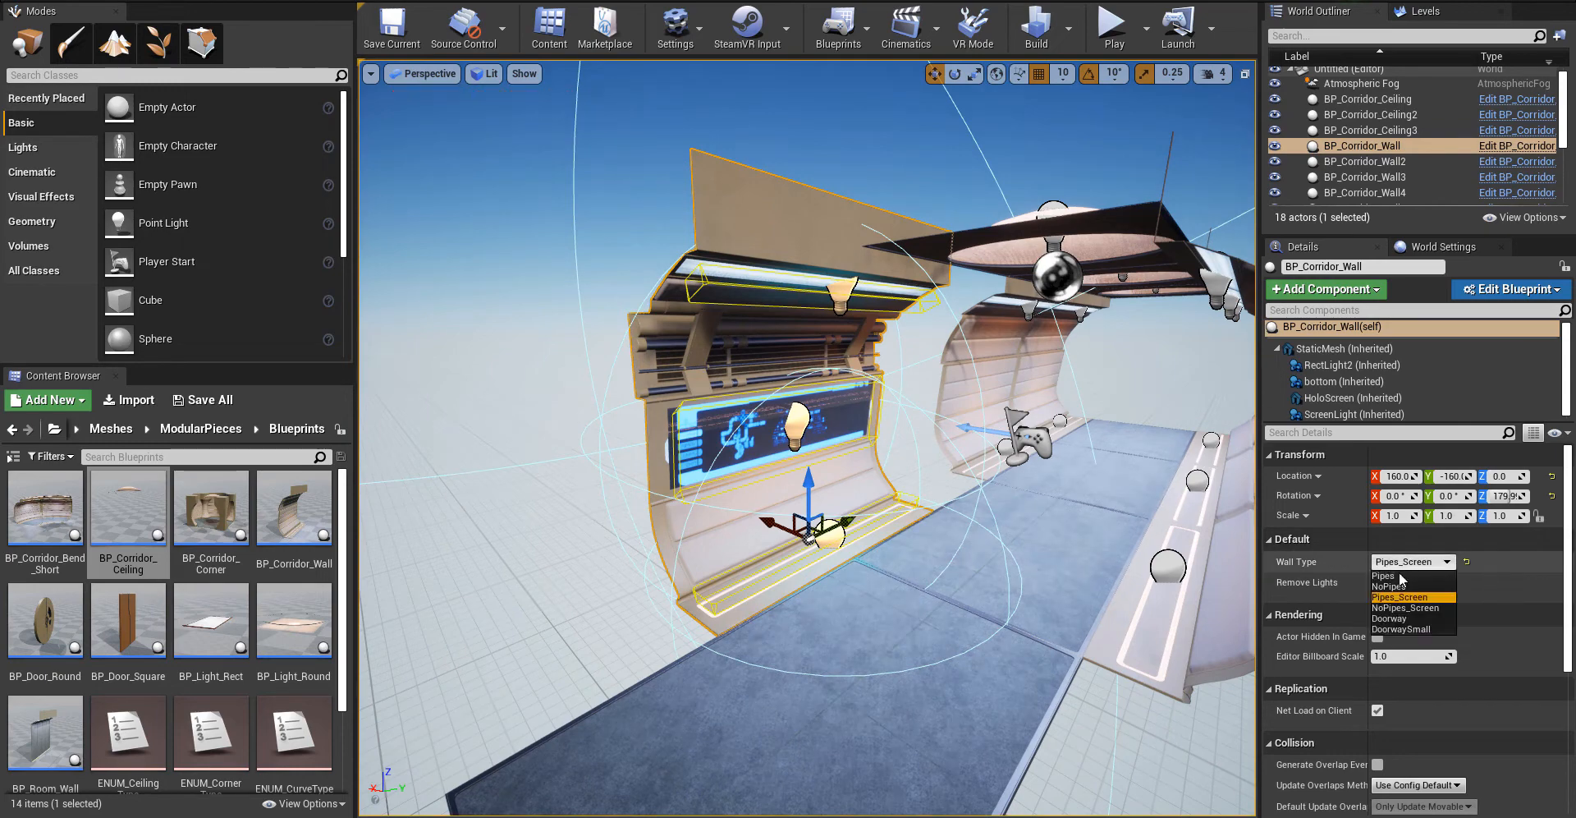
pyautogui.click(1410, 619)
# - Duplicate BP_Corridor_Wall2, the wall opposite the doorway, along the Y axis to Y -320
pyautogui.press('s')
pyautogui.moveTo(980, 572)
pyautogui.mouseDown(button='right')
pyautogui.moveTo(995, 578)
pyautogui.moveTo(980, 572)
pyautogui.mouseUp(button='right')
pyautogui.press('w')
pyautogui.moveTo(707, 440)
pyautogui.mouseDown(button='right')
pyautogui.moveTo(788, 459)
pyautogui.moveTo(707, 440)
pyautogui.mouseUp(button='right')
pyautogui.click(706, 440)
pyautogui.moveTo(802, 517); pyautogui.dragTo(765, 504, button='right')
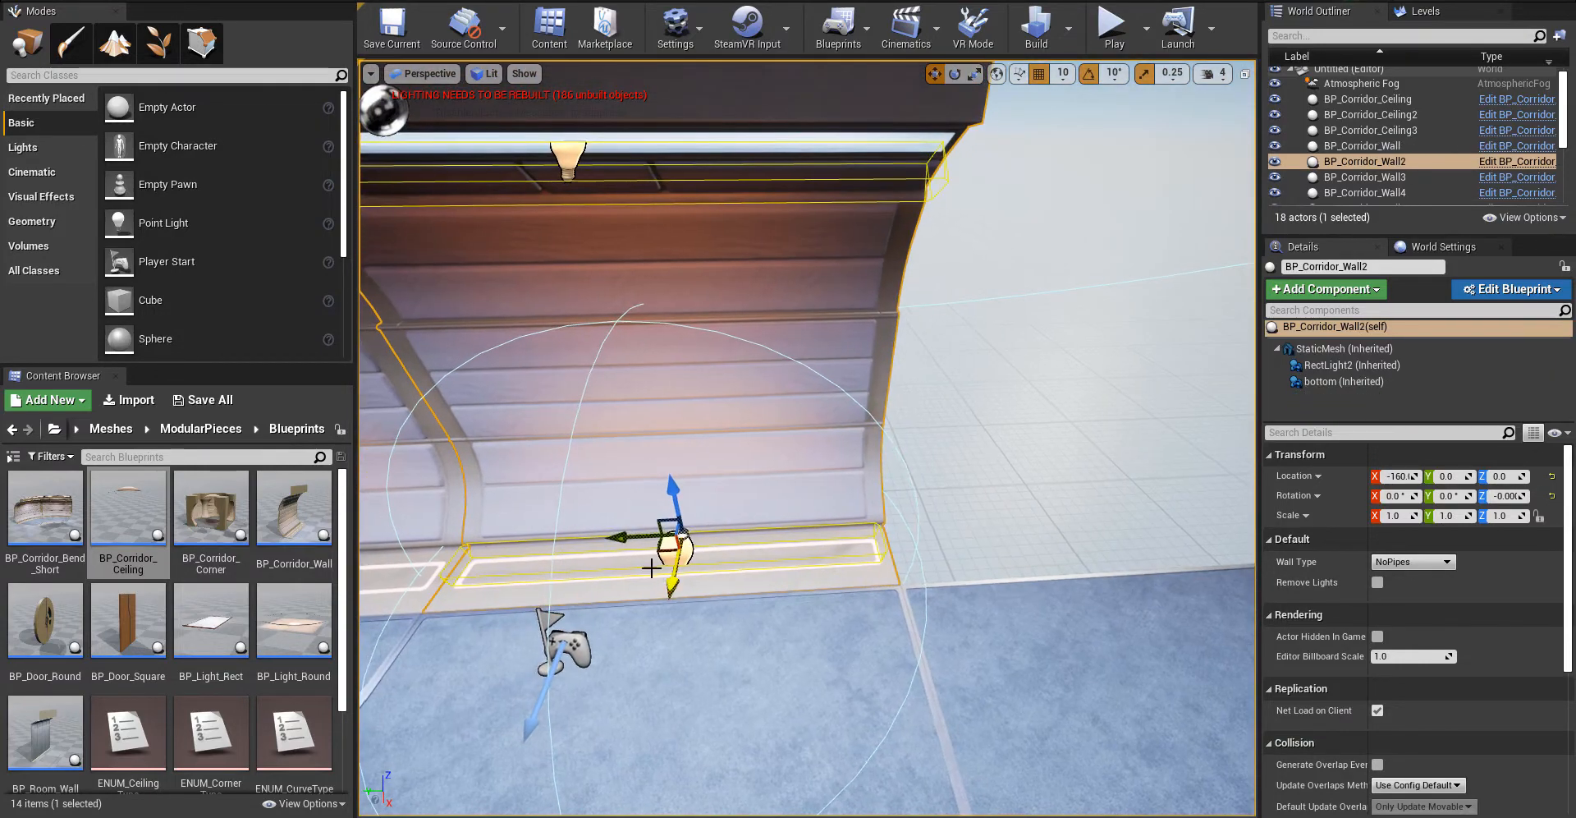
pyautogui.keyDown('alt'); pyautogui.keyDown('shift'); pyautogui.moveTo(622, 535); pyautogui.dragTo(689, 535); pyautogui.keyUp('shift'); pyautogui.keyUp('alt')
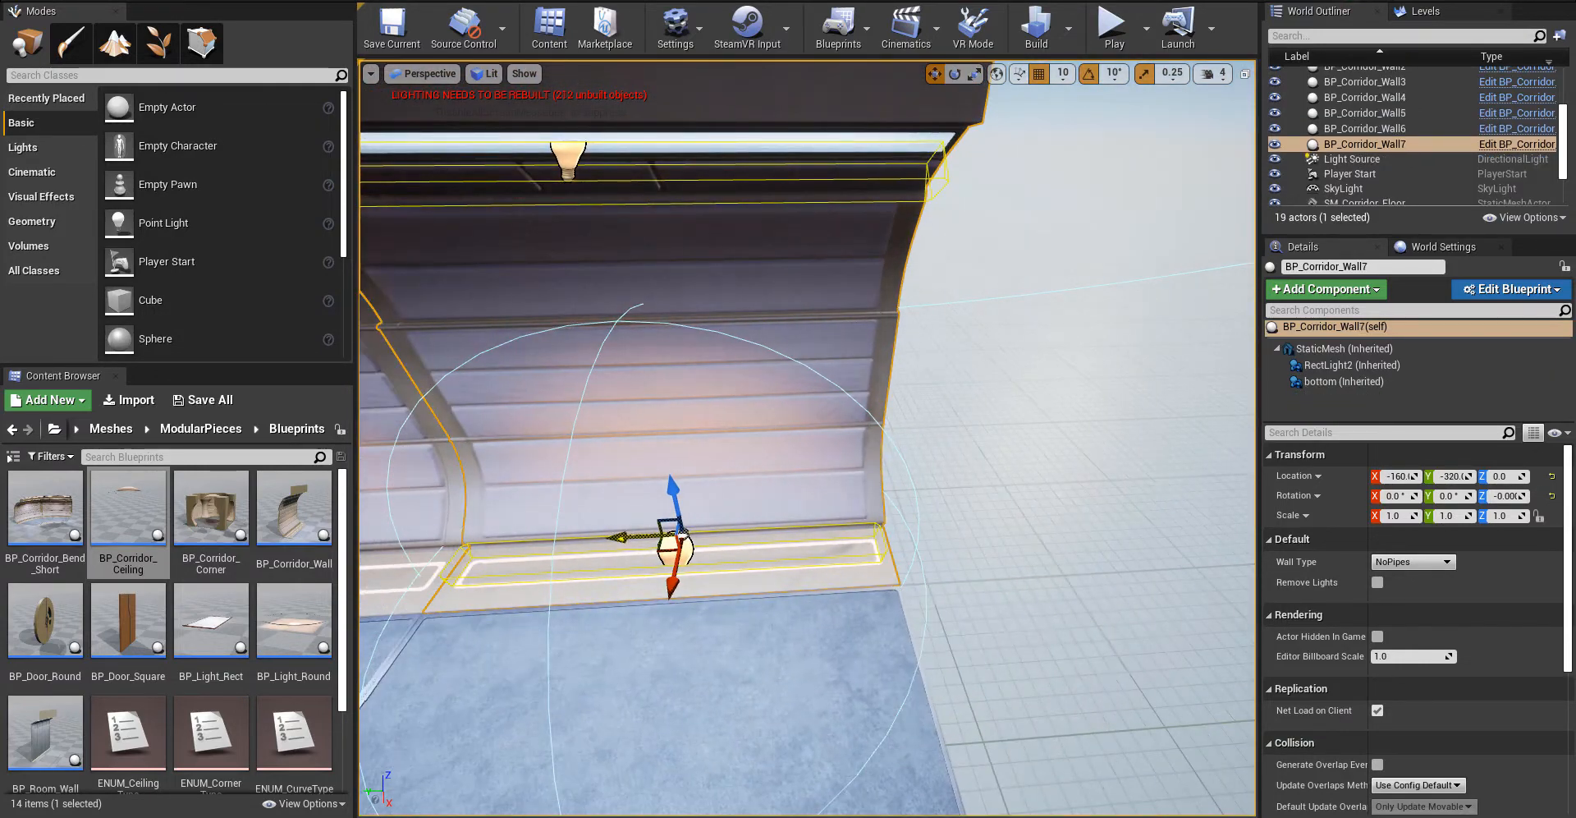
# - Set the duplicated wall's type to DoorwaySmall and clear the selection
pyautogui.click(1442, 564)
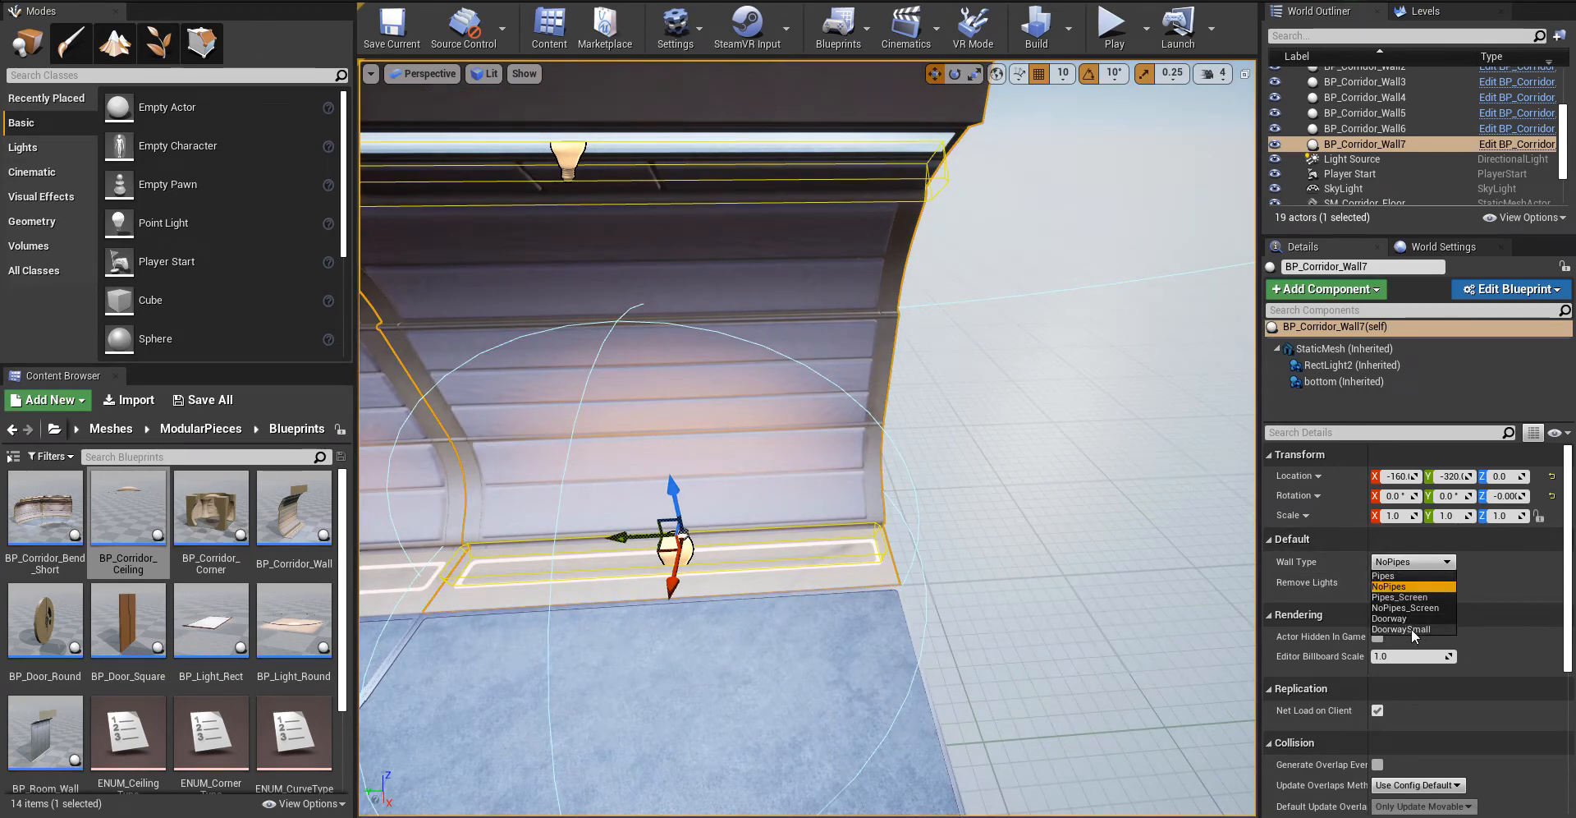
pyautogui.click(1412, 631)
pyautogui.moveTo(868, 622); pyautogui.dragTo(1076, 666, button='right')
pyautogui.click(735, 645)
pyautogui.press('Escape')
pyautogui.moveTo(703, 630); pyautogui.dragTo(1106, 543, button='right')
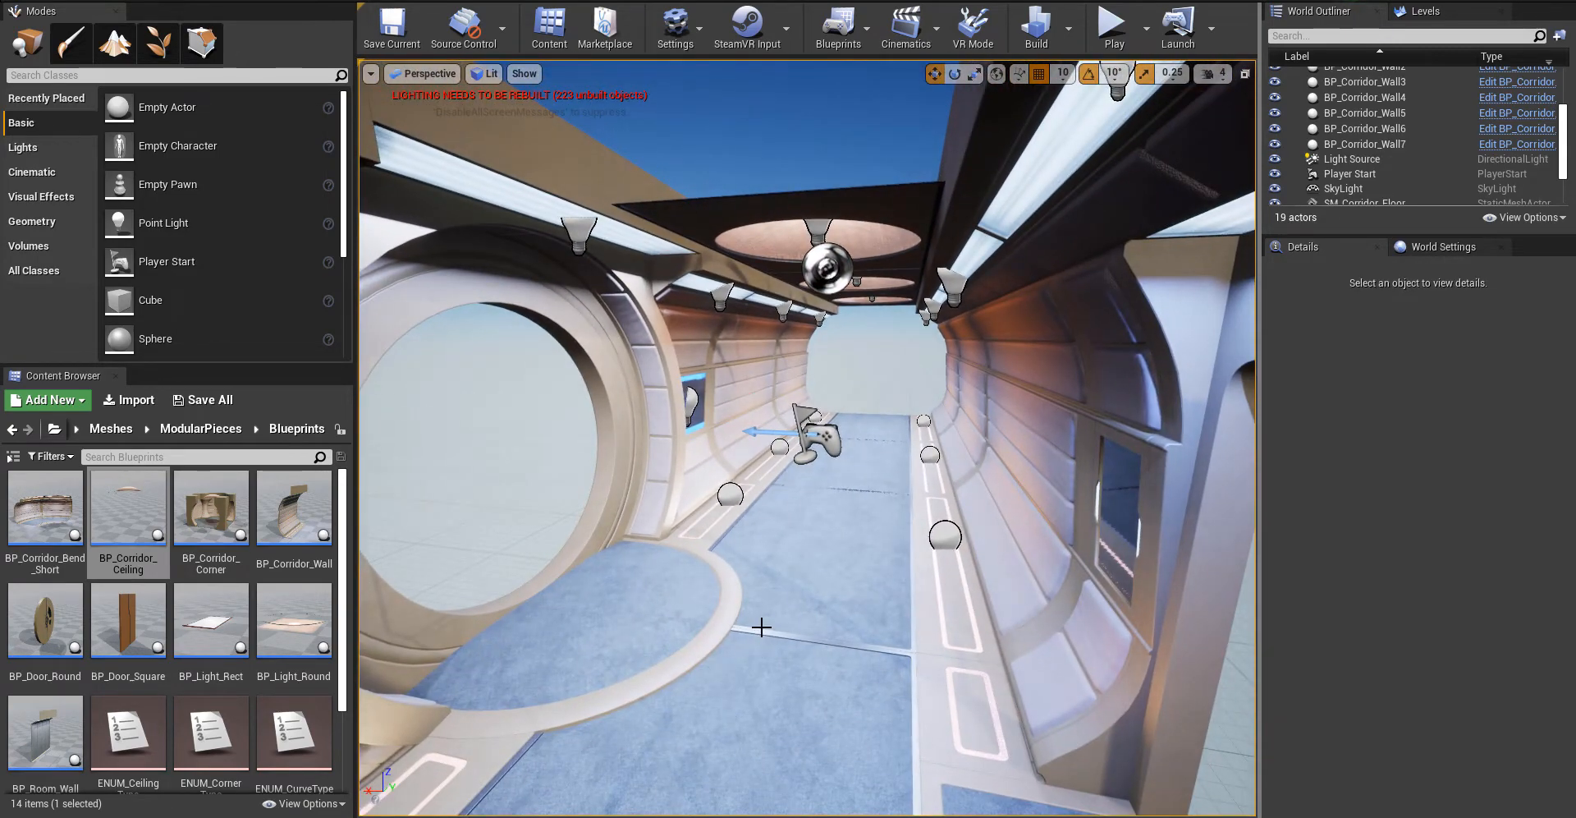
# - Duplicate BP_Corridor_Ceiling along the Y axis to Y -320 to cover the open section beside the doorway
pyautogui.click(673, 250)
pyautogui.press('f')
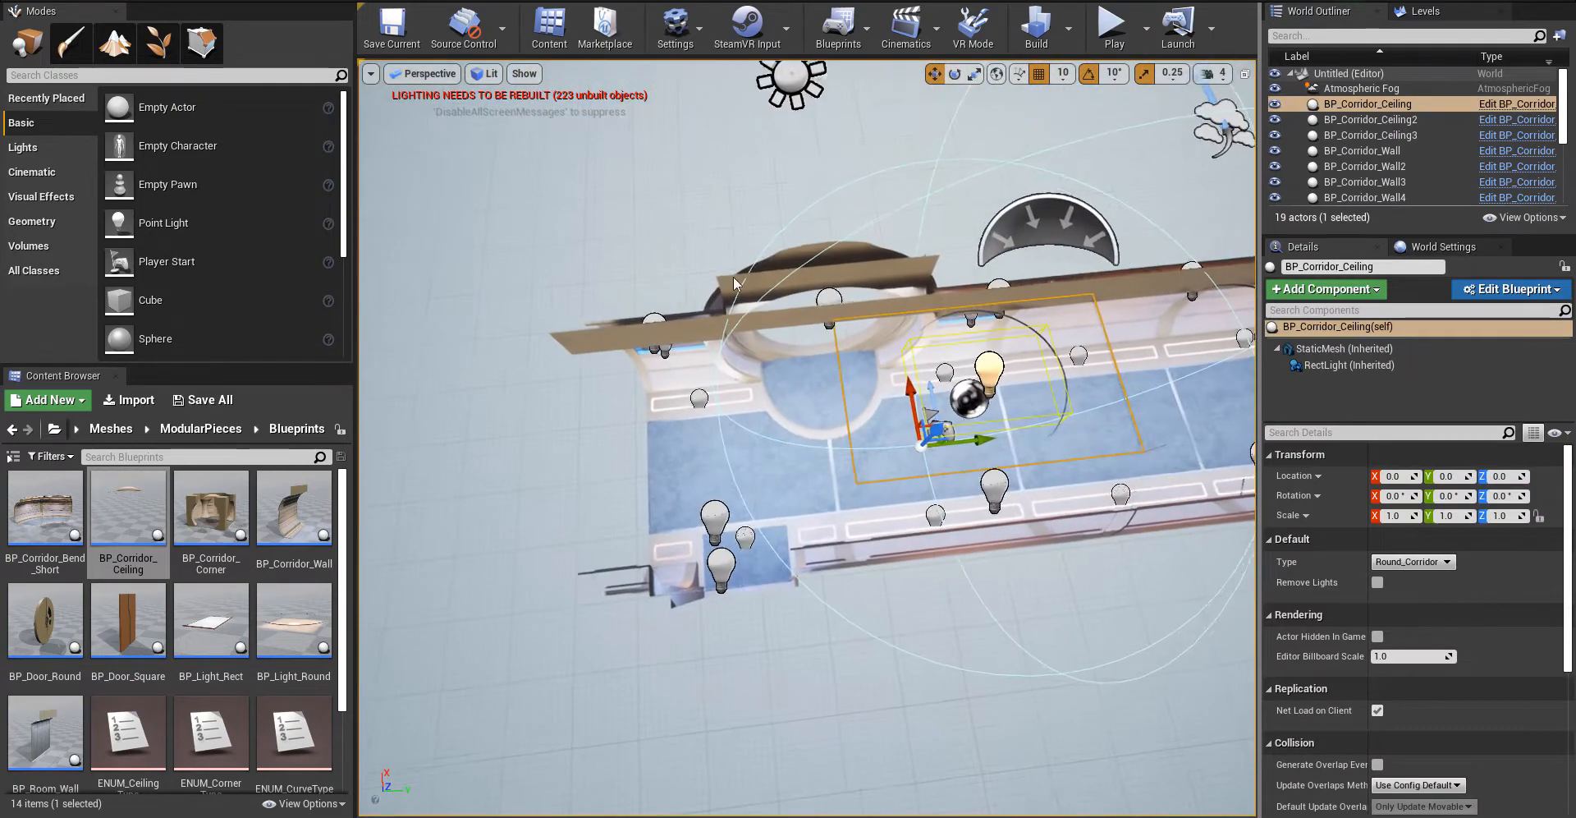
pyautogui.keyDown('alt'); pyautogui.moveTo(976, 444); pyautogui.dragTo(713, 460); pyautogui.keyUp('alt')
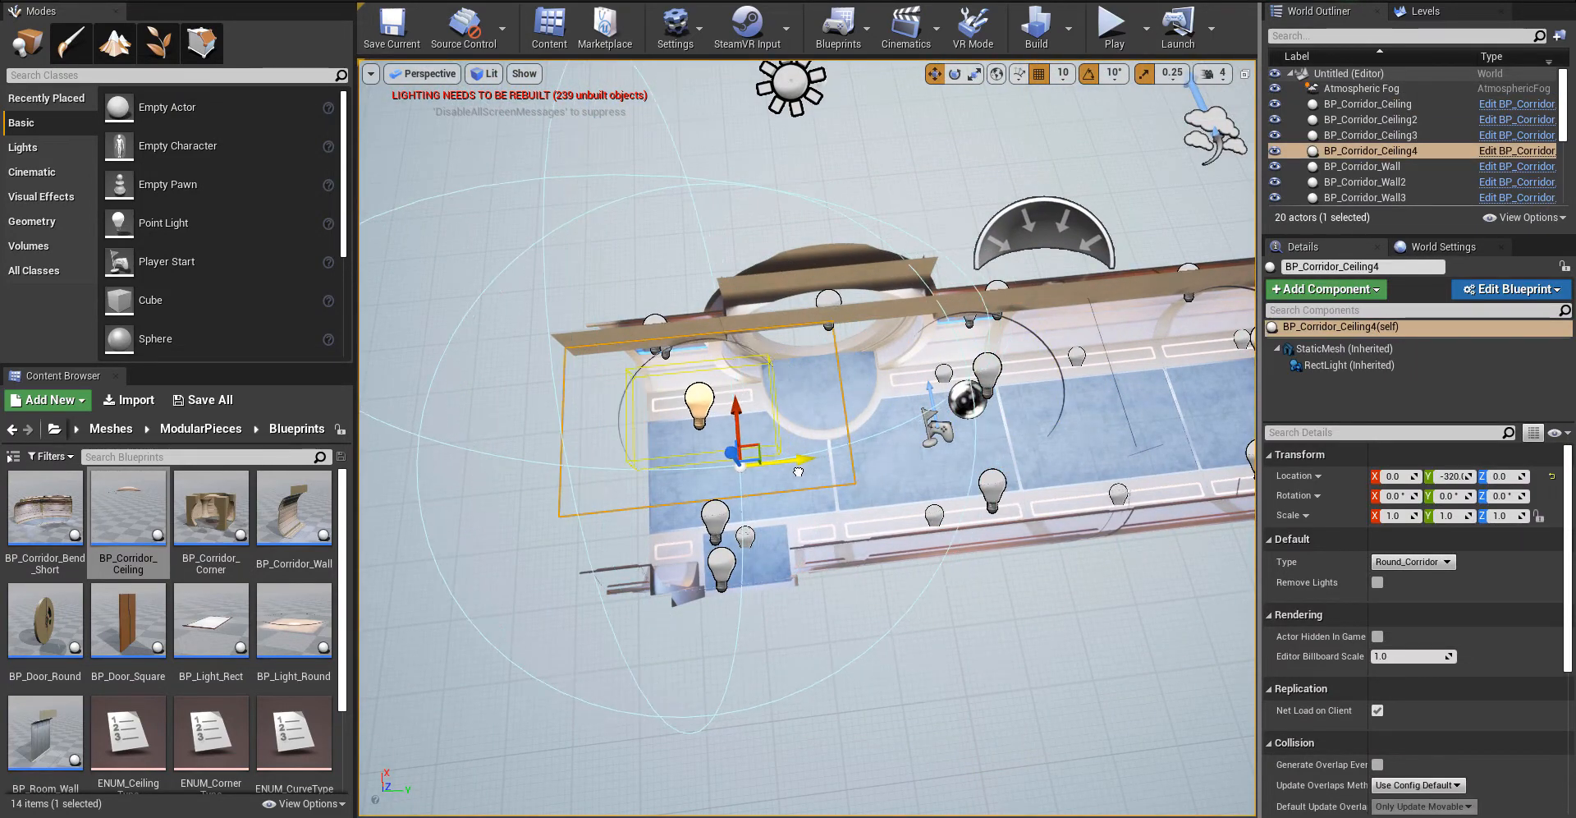
pyautogui.moveTo(788, 474); pyautogui.dragTo(591, 321, button='right')
pyautogui.press('s')
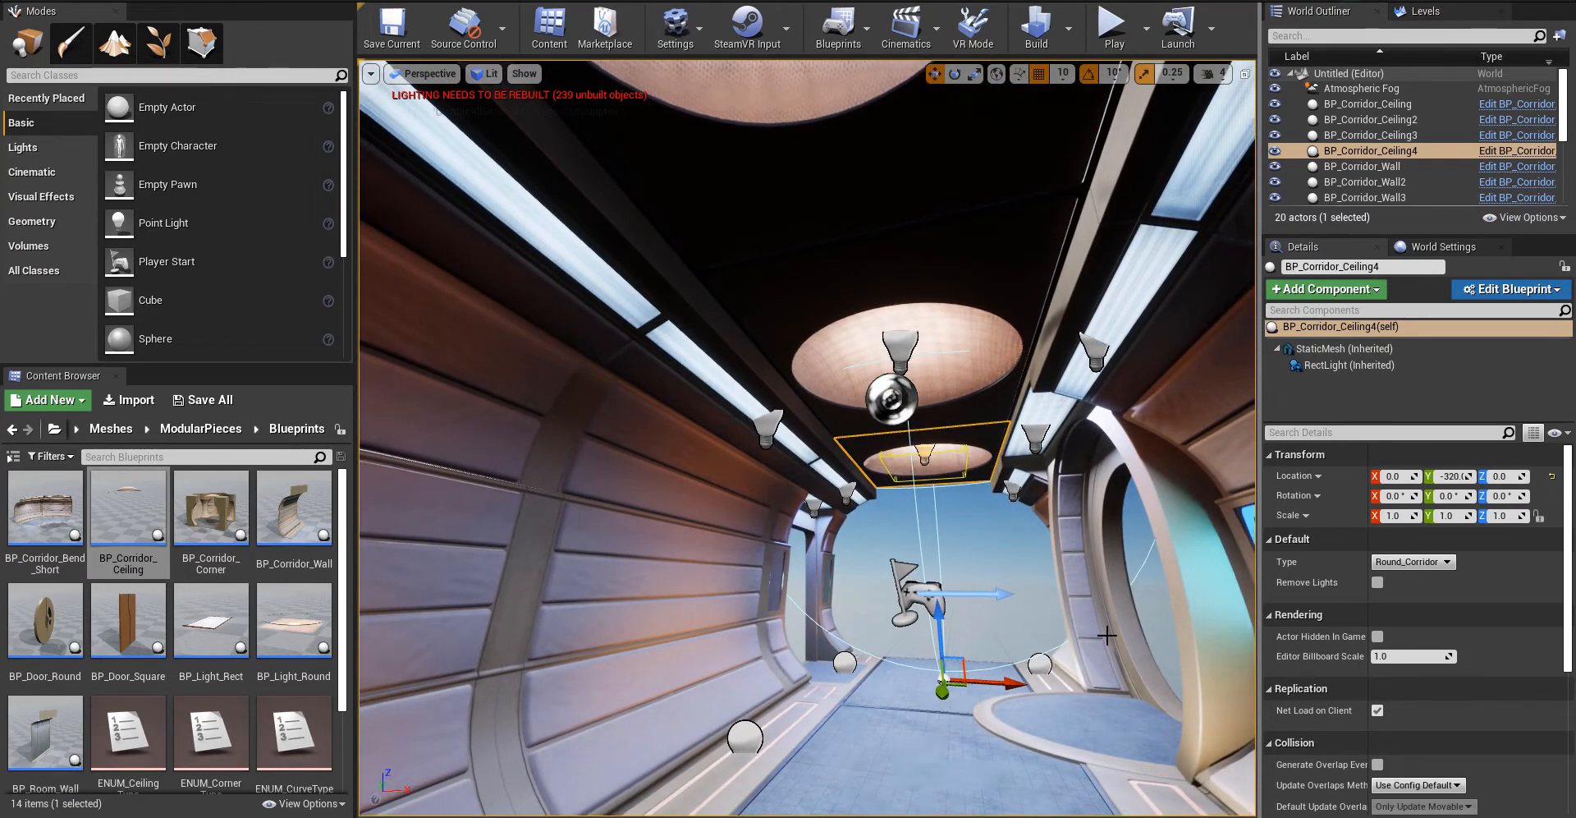
pyautogui.press('w')
pyautogui.moveTo(1106, 635); pyautogui.dragTo(1444, 696, button='right')
pyautogui.click(205, 429)
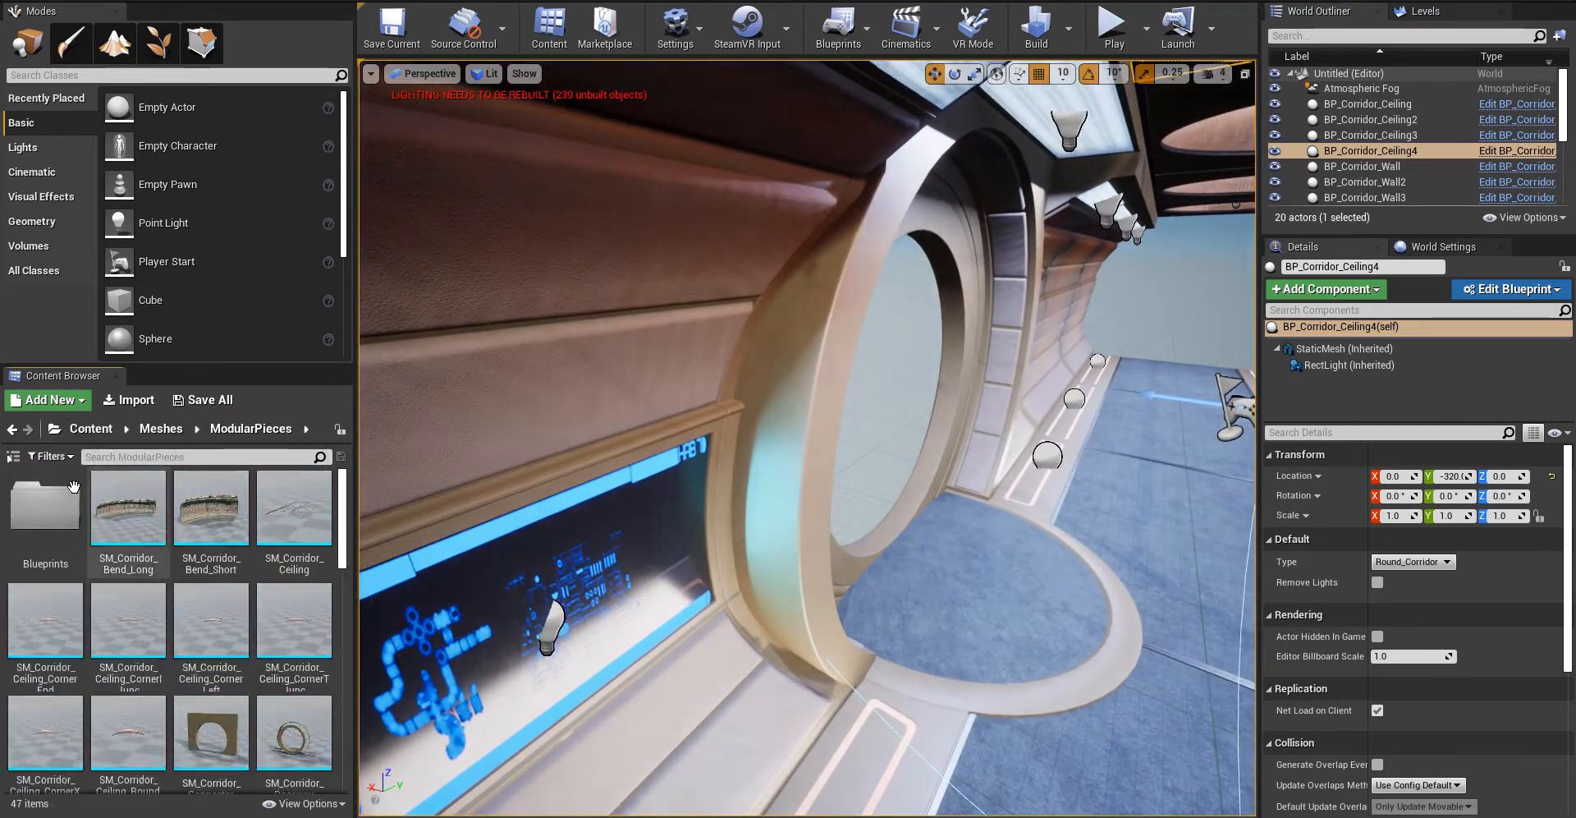
pyautogui.click(138, 532)
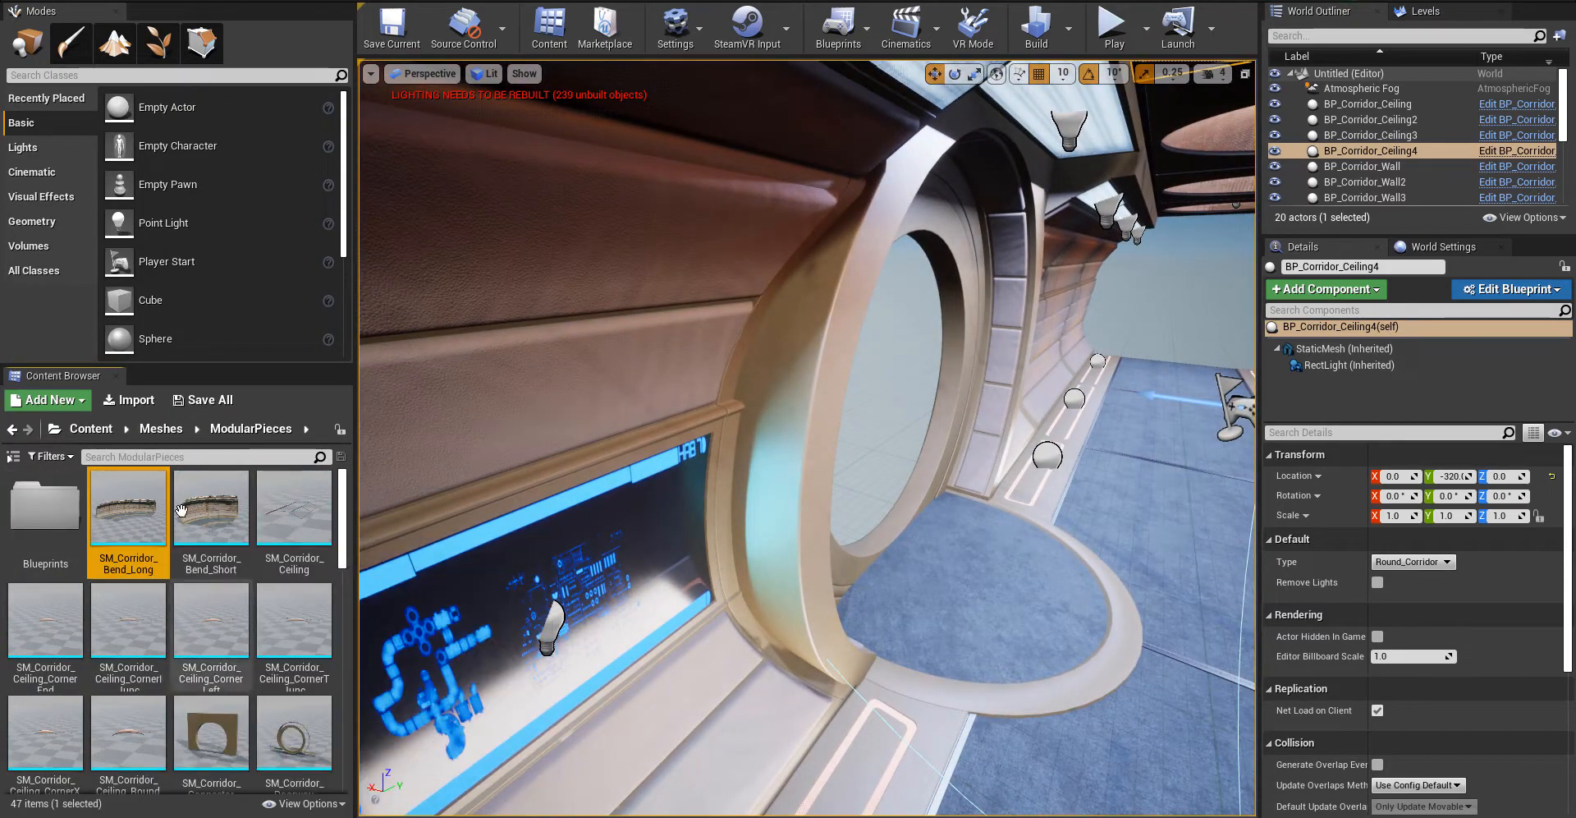
pyautogui.click(161, 428)
# - Turn on Remove Lights for the doorway wall to compare its lighting, and turn the option off again
pyautogui.doubleClick(1363, 166)
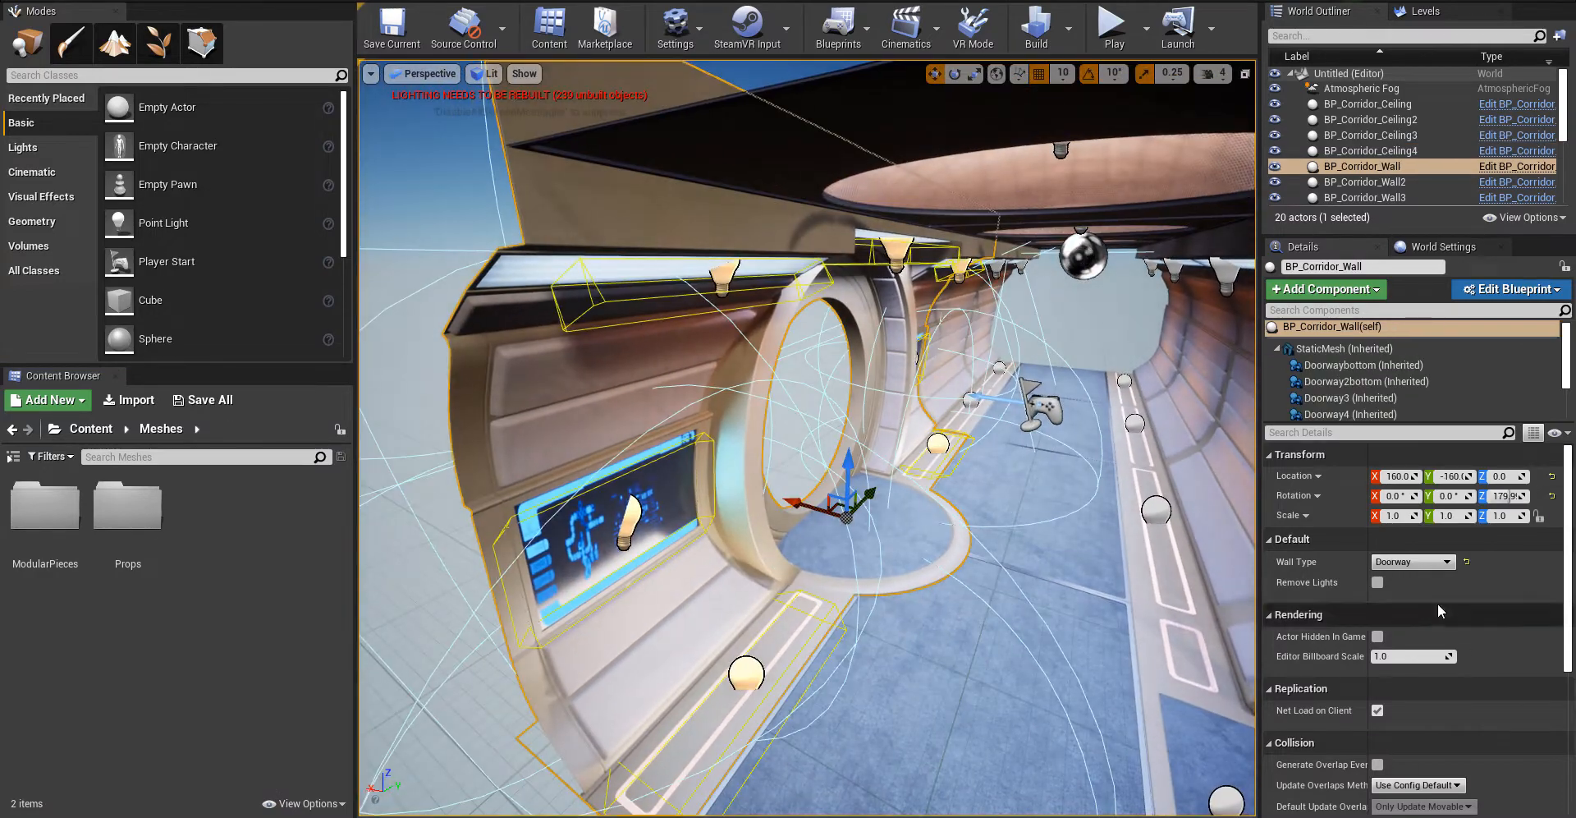
pyautogui.click(1377, 581)
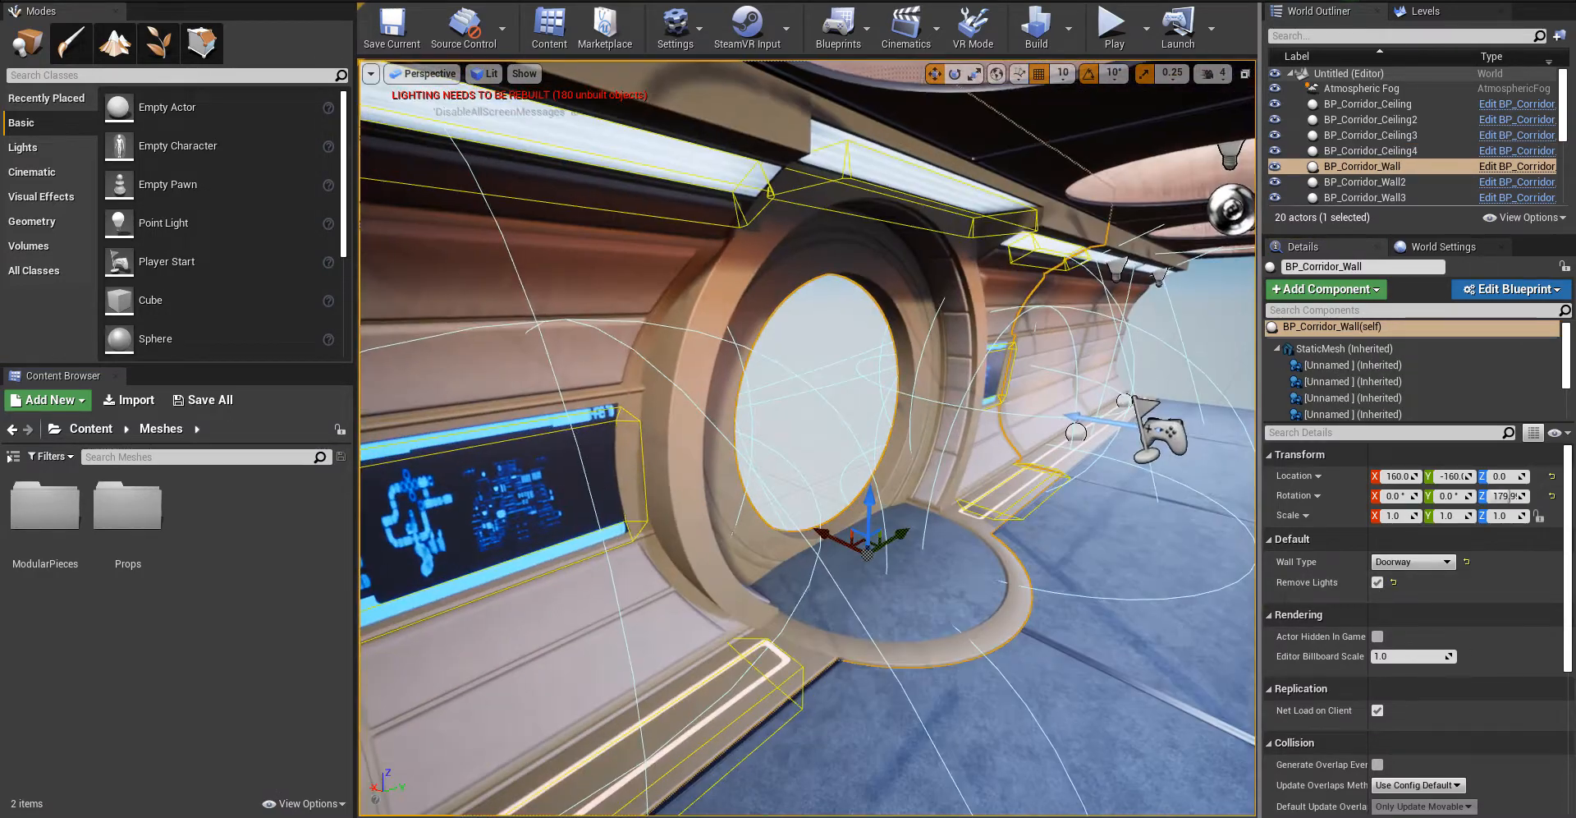
pyautogui.moveTo(852, 718); pyautogui.dragTo(852, 718, button='right')
pyautogui.click(851, 718)
pyautogui.press('s')
pyautogui.moveTo(675, 574); pyautogui.dragTo(676, 573, button='right')
pyautogui.press('w')
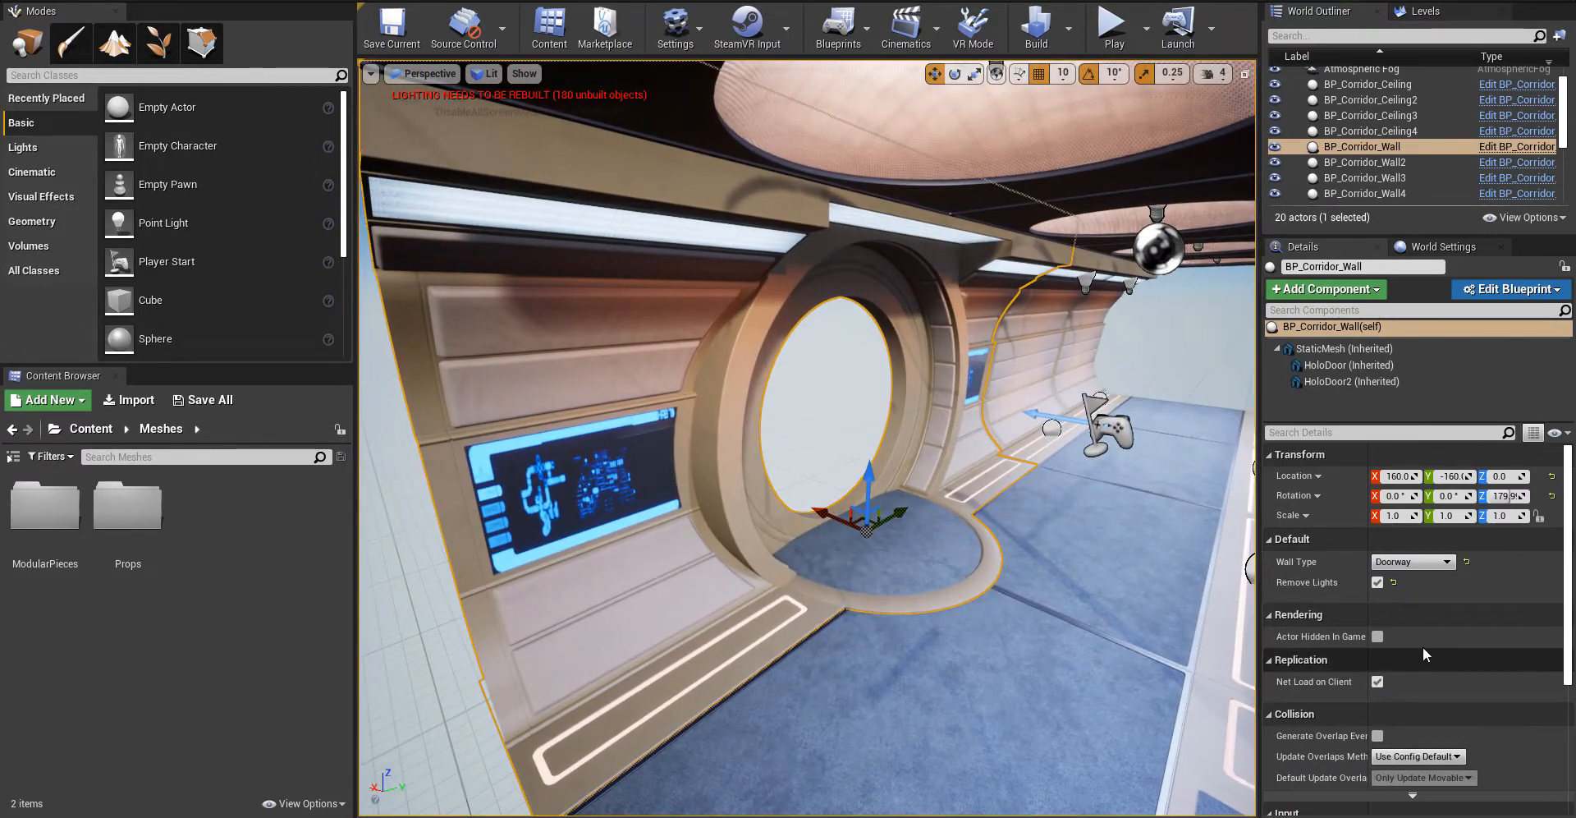
pyautogui.click(1377, 582)
pyautogui.moveTo(969, 574); pyautogui.dragTo(1067, 575, button='right')
pyautogui.press('s')
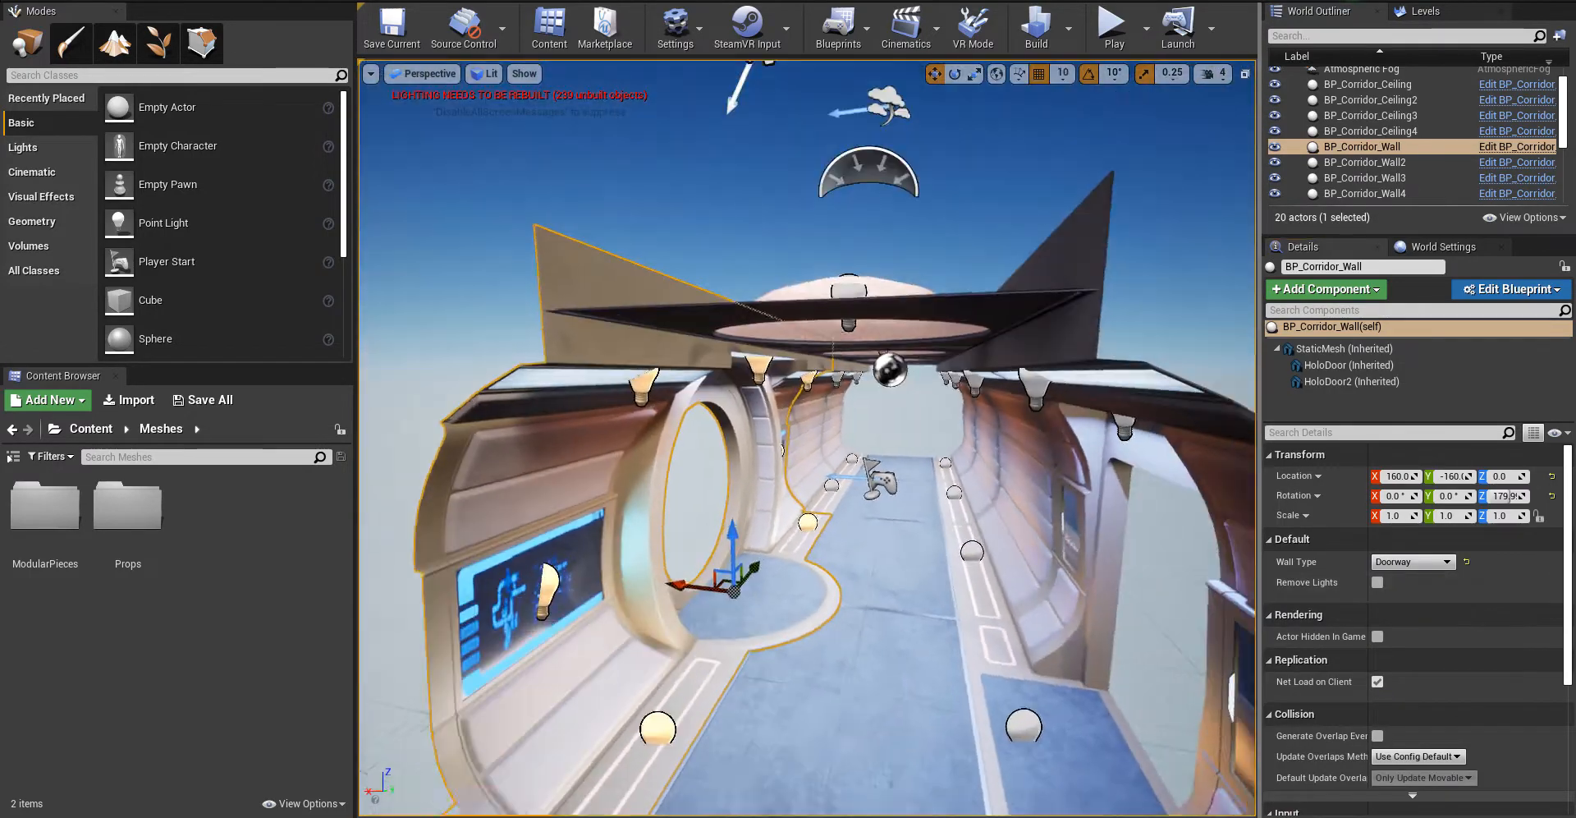
# - Set the type of BP_Corridor_Ceiling4 and BP_Corridor_Ceiling together to Straight_Corridor
pyautogui.click(851, 343)
pyautogui.press('w')
pyautogui.moveTo(854, 352); pyautogui.dragTo(853, 352, button='right')
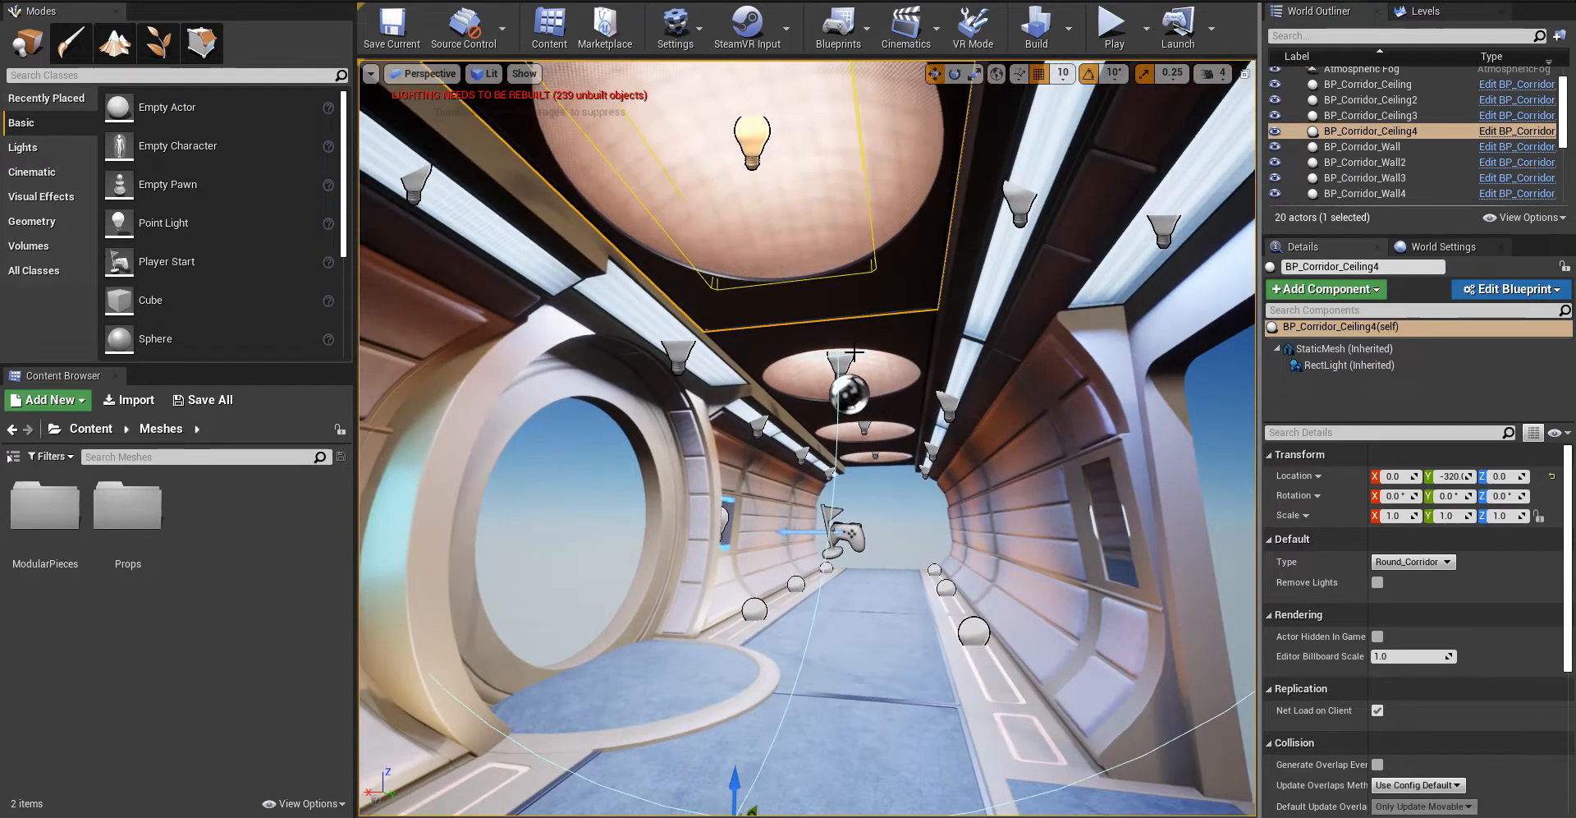
pyautogui.keyDown('ctrl'); pyautogui.click(850, 361); pyautogui.keyUp('ctrl')
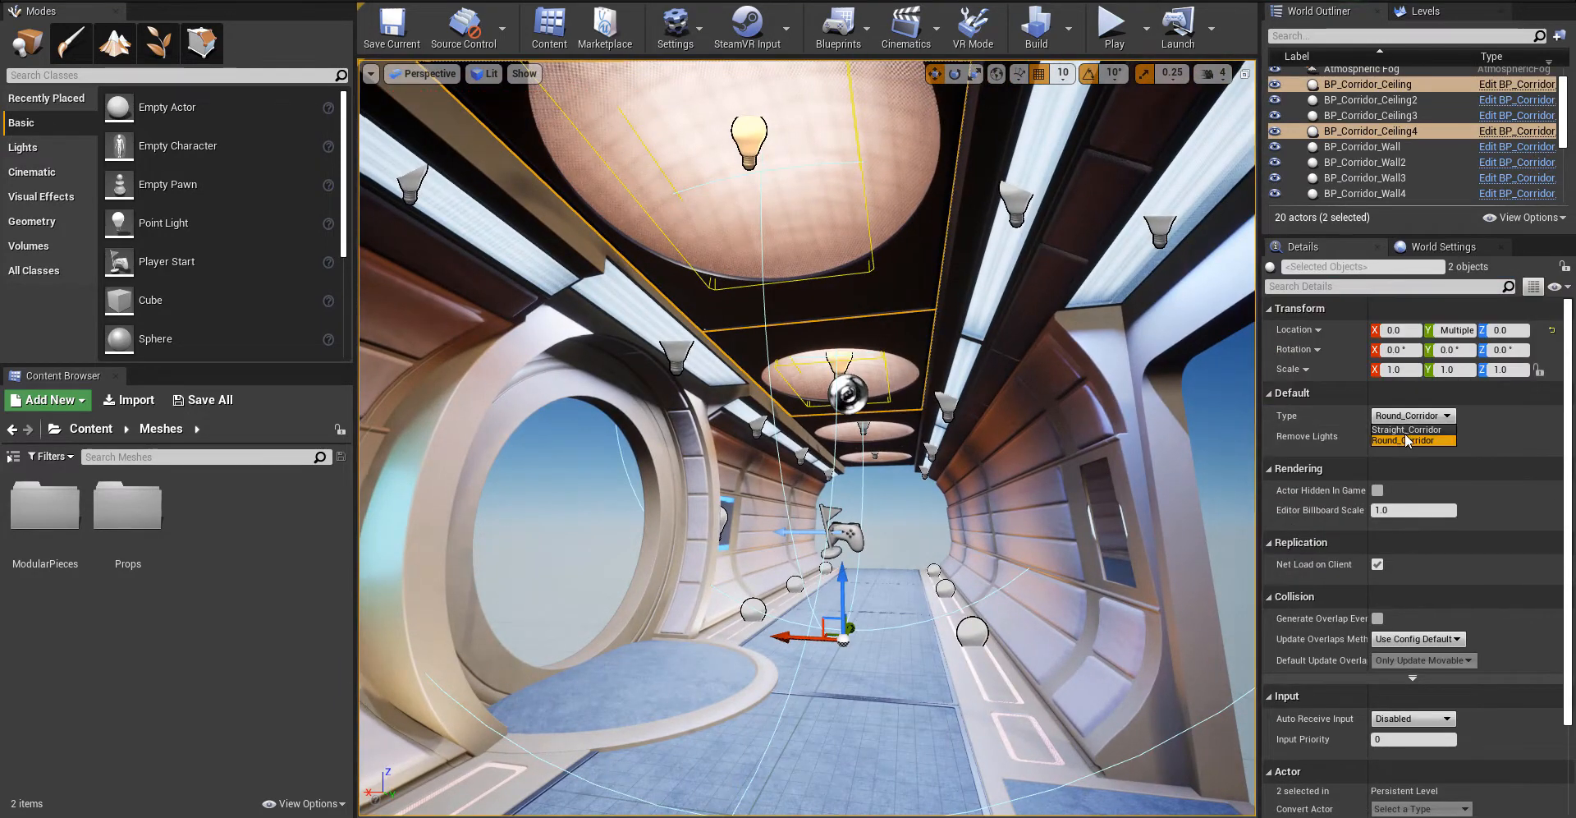
pyautogui.click(1407, 430)
pyautogui.click(879, 428)
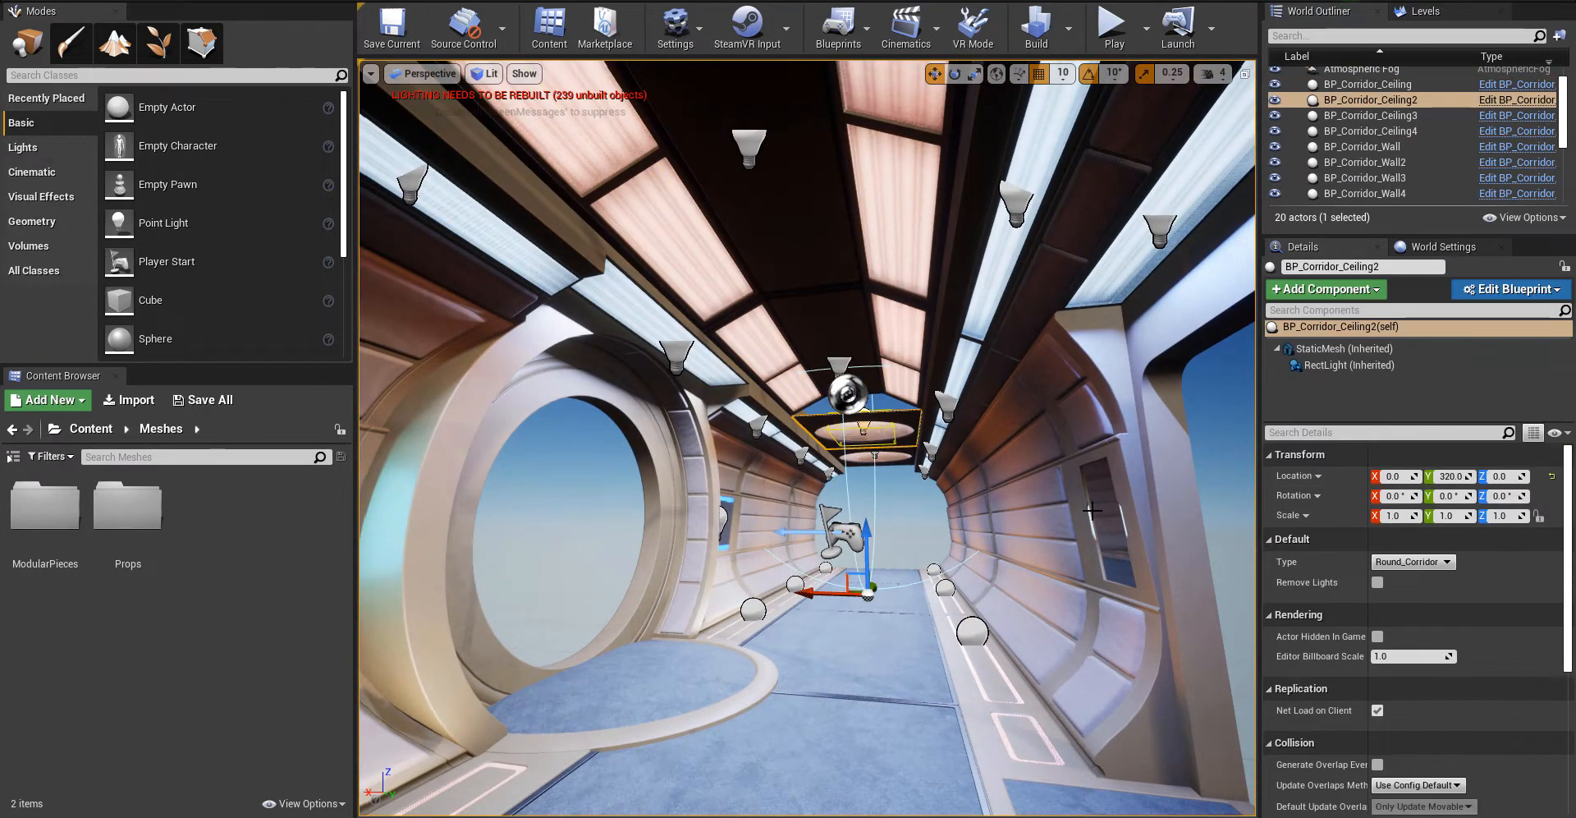
pyautogui.moveTo(910, 560); pyautogui.dragTo(827, 510, button='right')
pyautogui.press('w')
pyautogui.press('s')
pyautogui.press('a')
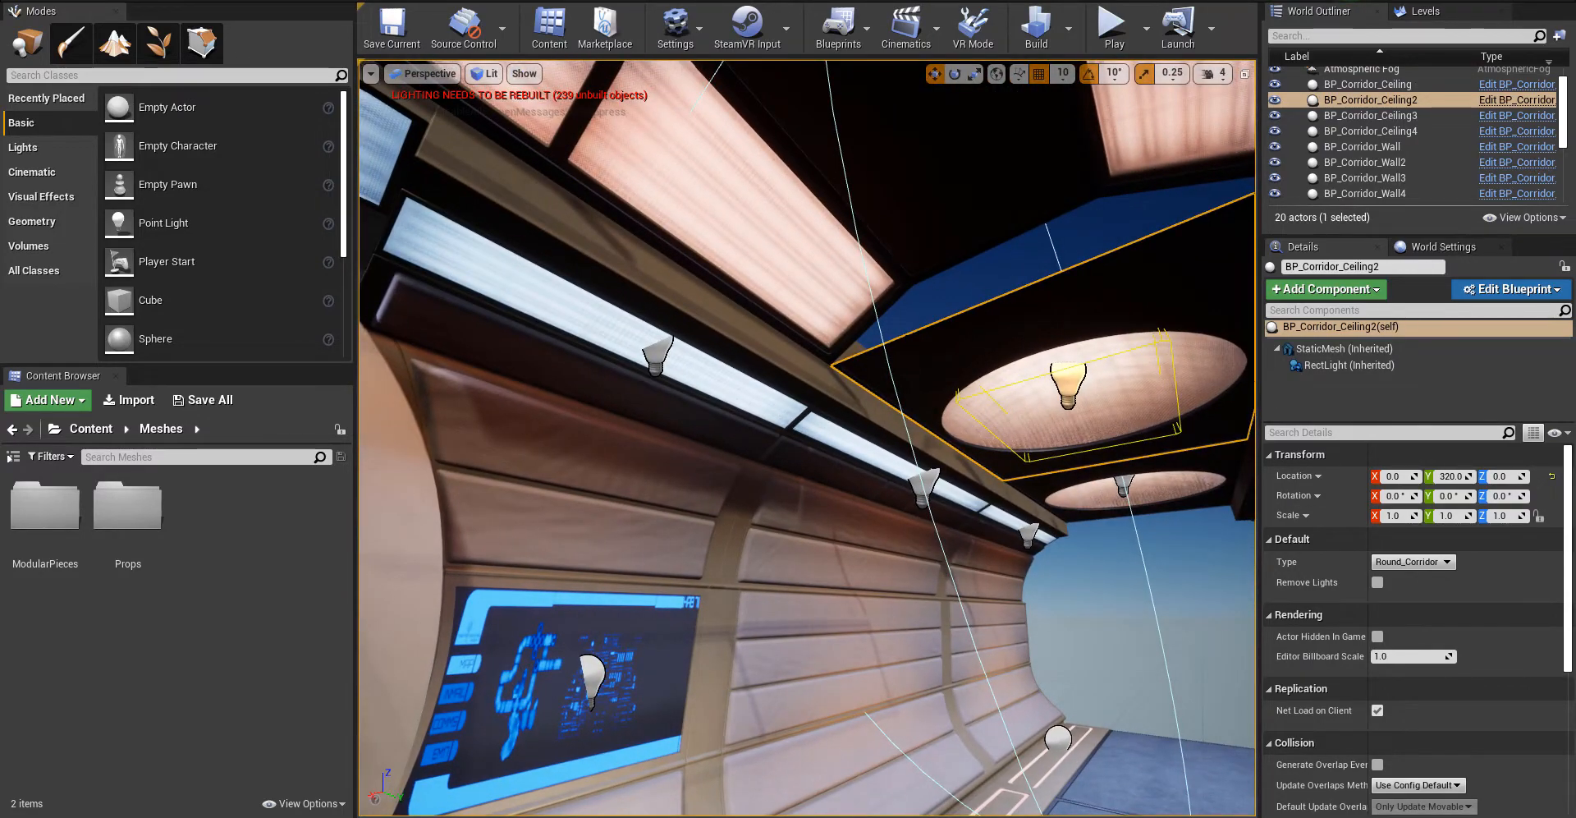
pyautogui.press('s')
pyautogui.moveTo(763, 197); pyautogui.dragTo(807, 228, button='right')
pyautogui.click(583, 465)
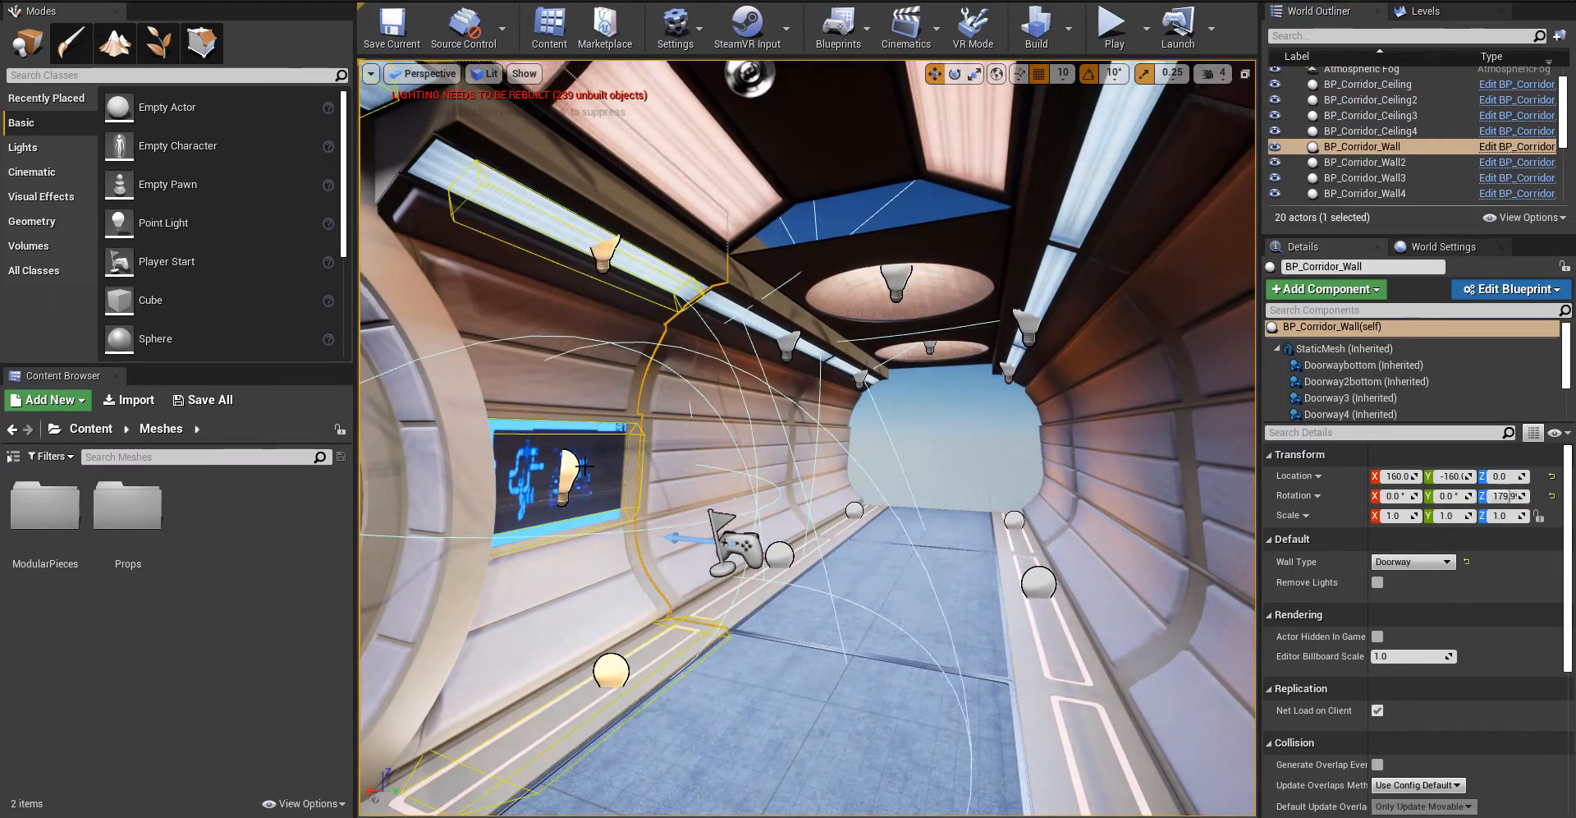
pyautogui.moveTo(793, 506); pyautogui.dragTo(941, 507, button='right')
pyautogui.press('s')
pyautogui.click(793, 506)
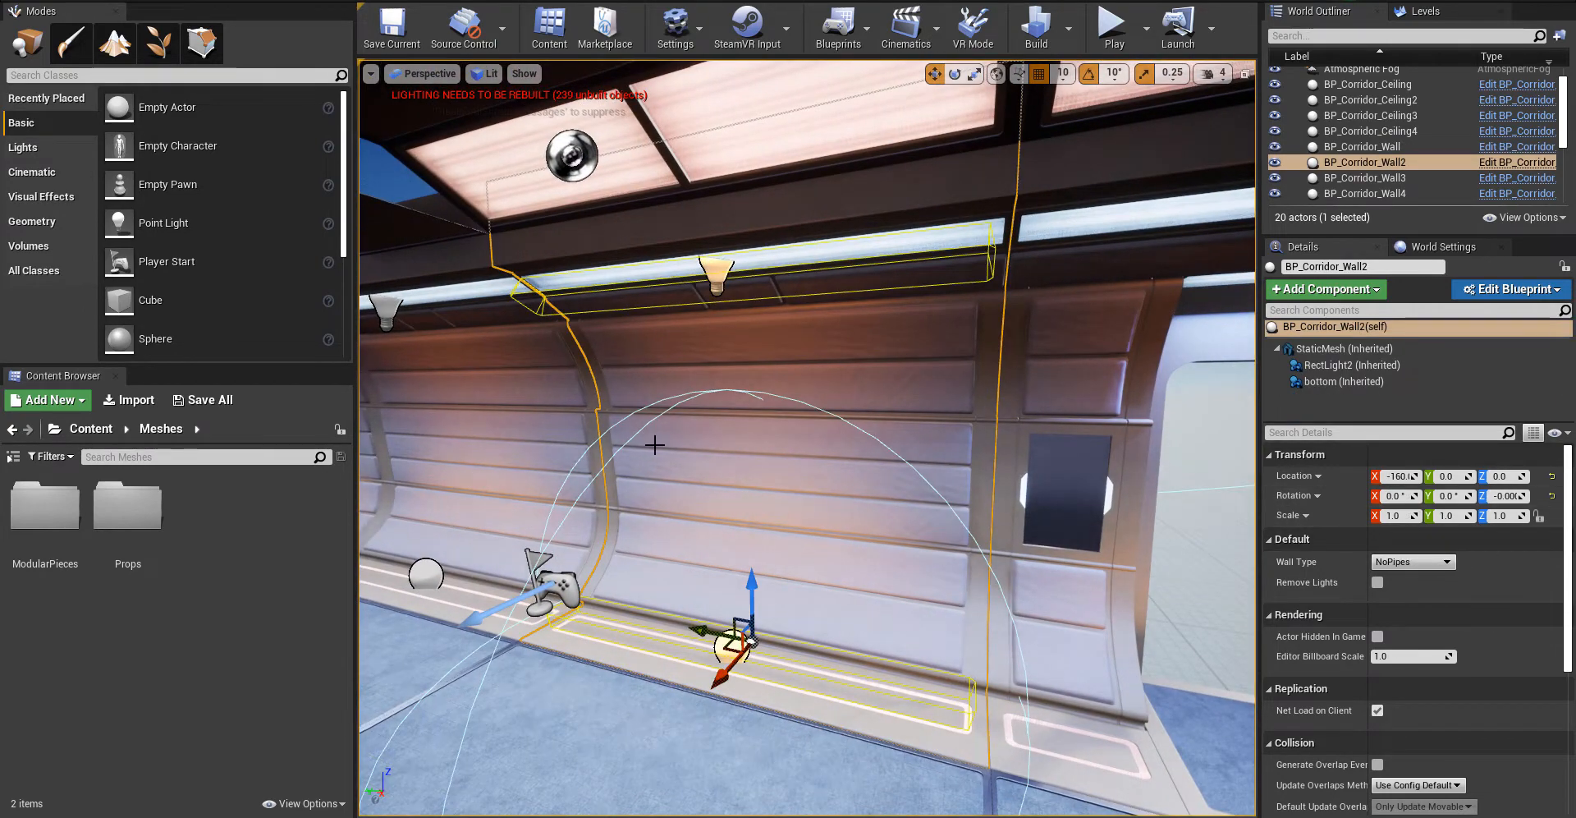
pyautogui.moveTo(654, 445); pyautogui.dragTo(508, 431, button='right')
pyautogui.moveTo(602, 307); pyautogui.dragTo(644, 308, button='right')
# - Undo the last ceiling type change, and set the type of BP_Corridor_Ceiling2 and BP_Corridor_Ceiling3 to Straight_Corridor
pyautogui.hotkey('ctrl', 'z')
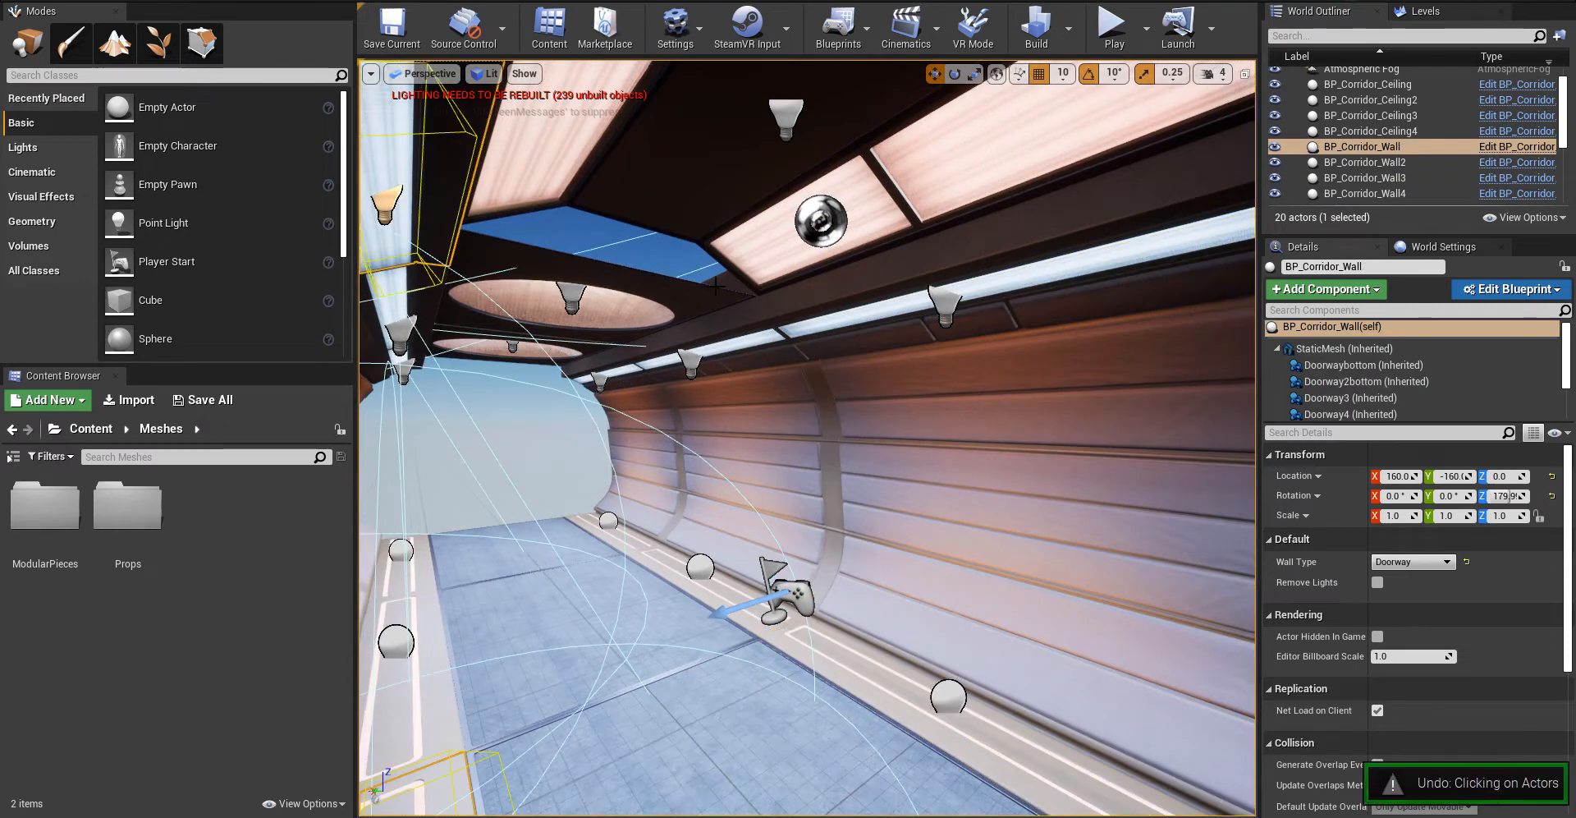
pyautogui.hotkey('ctrl', 'z')
pyautogui.hotkey('ctrl', 'z')
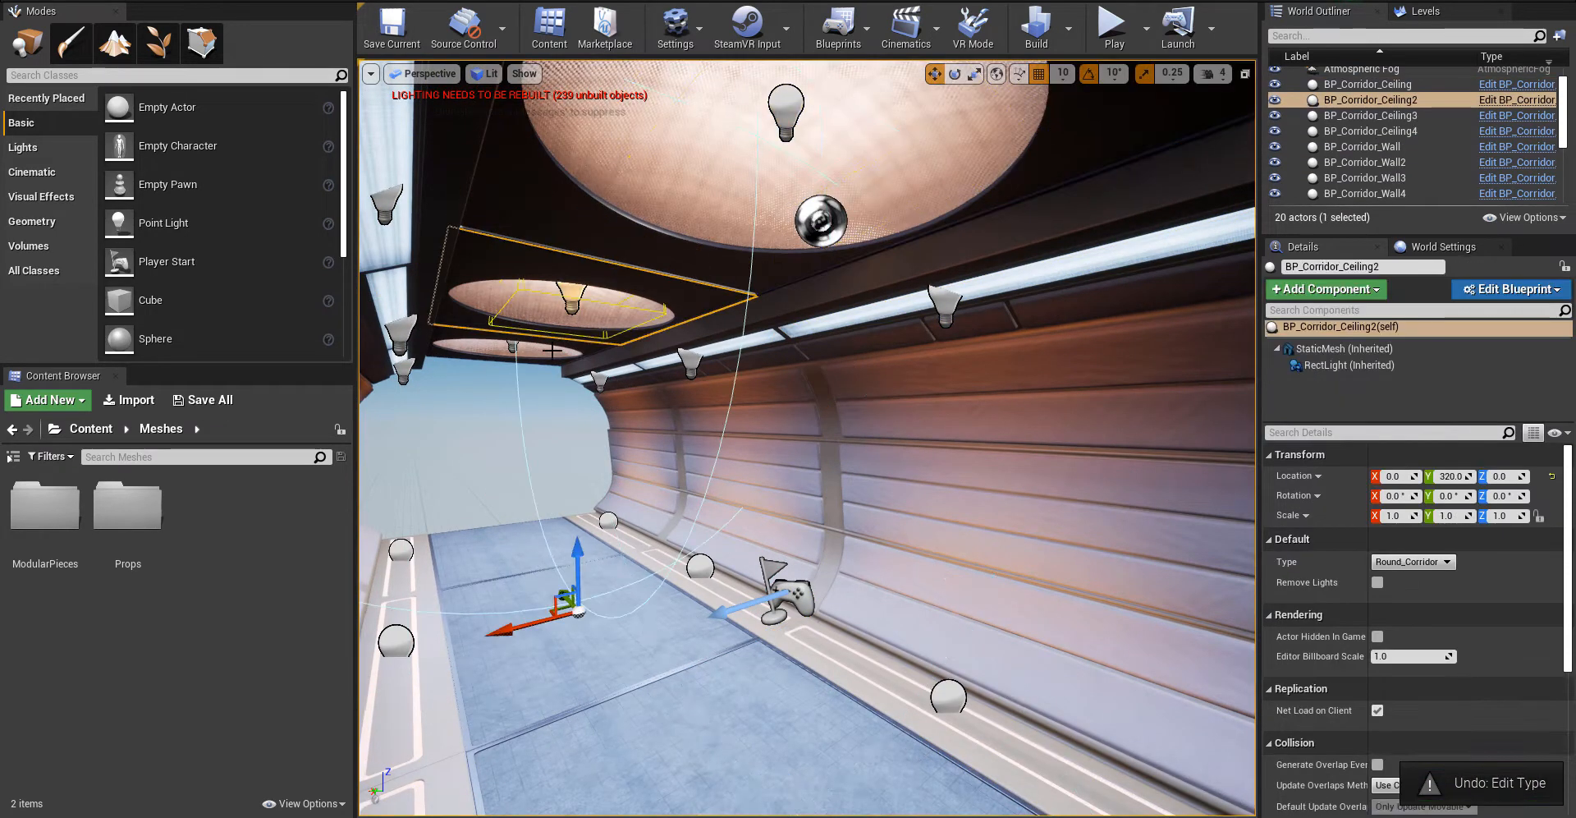
pyautogui.keyDown('ctrl'); pyautogui.click(535, 360); pyautogui.keyUp('ctrl')
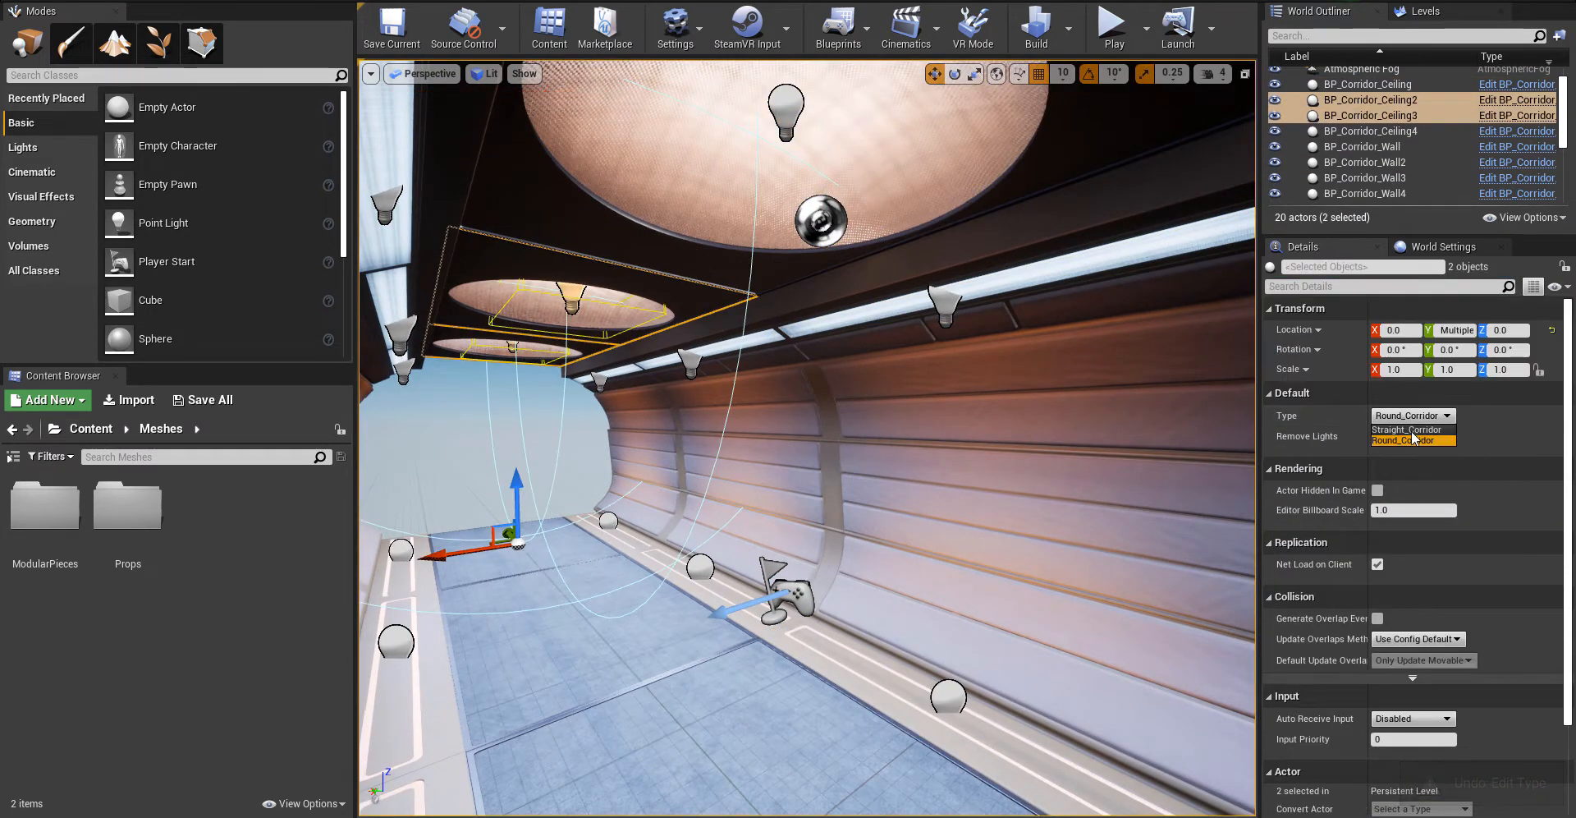
pyautogui.click(1418, 432)
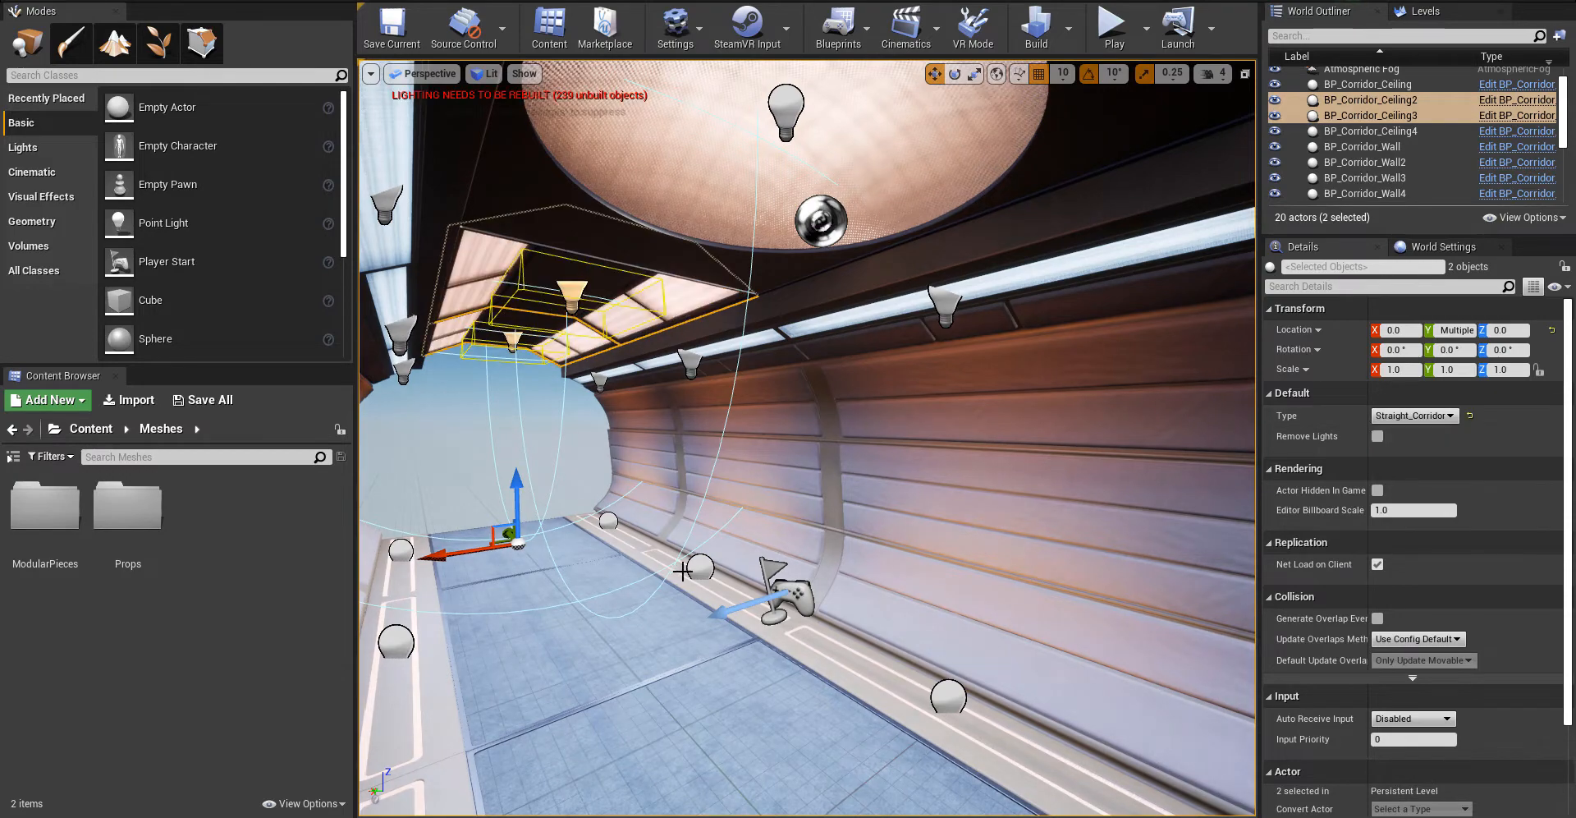
# - Set the wall type of BP_Corridor_Wall4 and BP_Corridor_Wall6 together to Pipes_Screen
pyautogui.moveTo(667, 559); pyautogui.dragTo(700, 560, button='right')
pyautogui.click(642, 467)
pyautogui.moveTo(641, 466); pyautogui.dragTo(576, 470, button='right')
pyautogui.keyDown('ctrl'); pyautogui.click(749, 404); pyautogui.keyUp('ctrl')
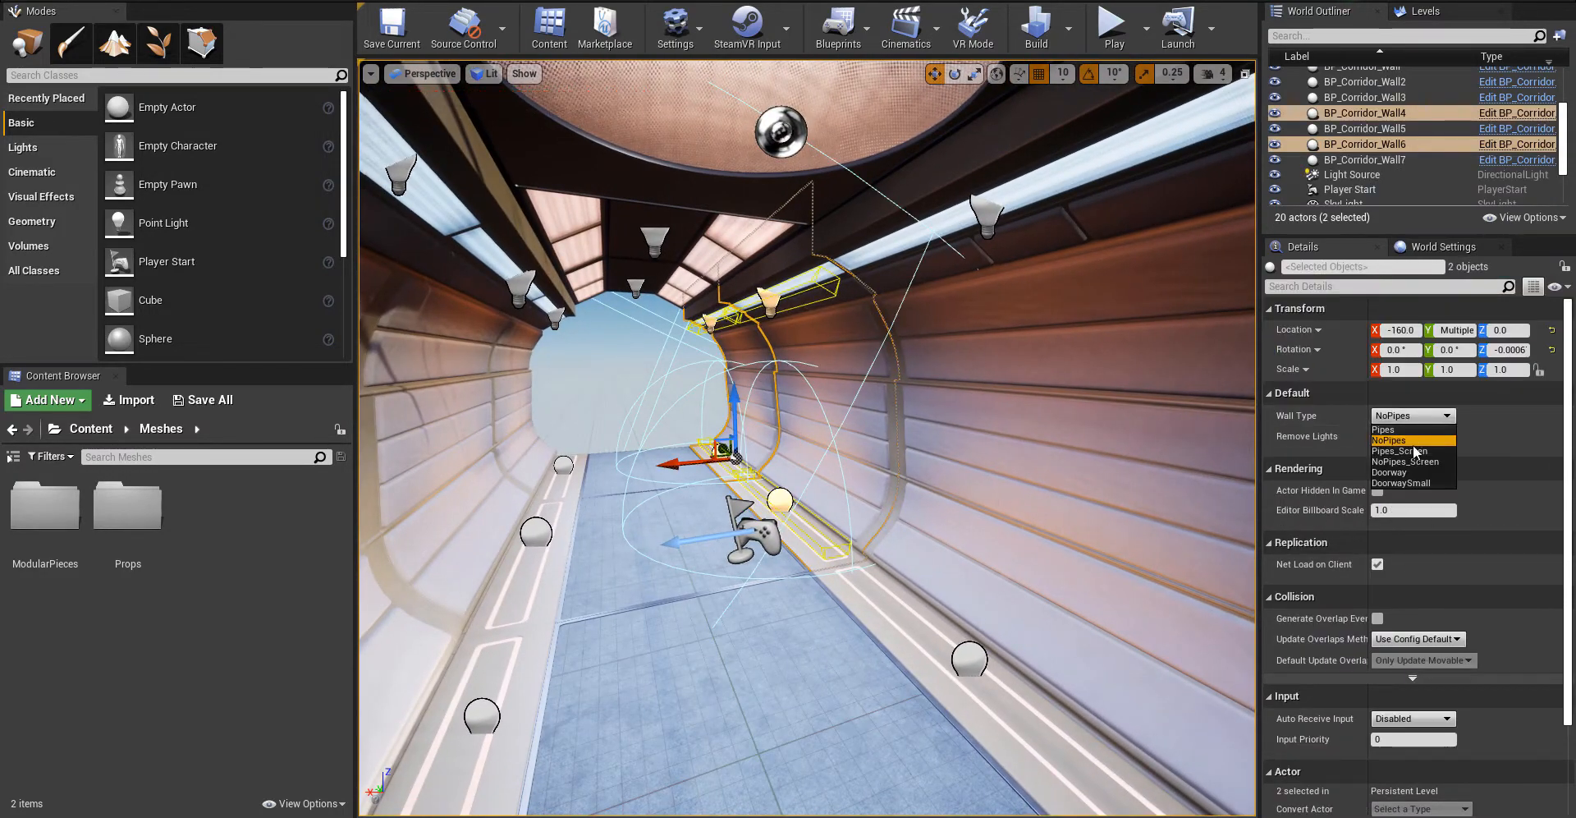
pyautogui.click(1405, 451)
# - Set the wall type of BP_Corridor_Wall3 and BP_Corridor_Wall5 on the opposite side to Pipes
pyautogui.moveTo(932, 514); pyautogui.dragTo(1084, 503, button='right')
pyautogui.click(936, 484)
pyautogui.keyDown('ctrl'); pyautogui.click(1083, 375); pyautogui.keyUp('ctrl')
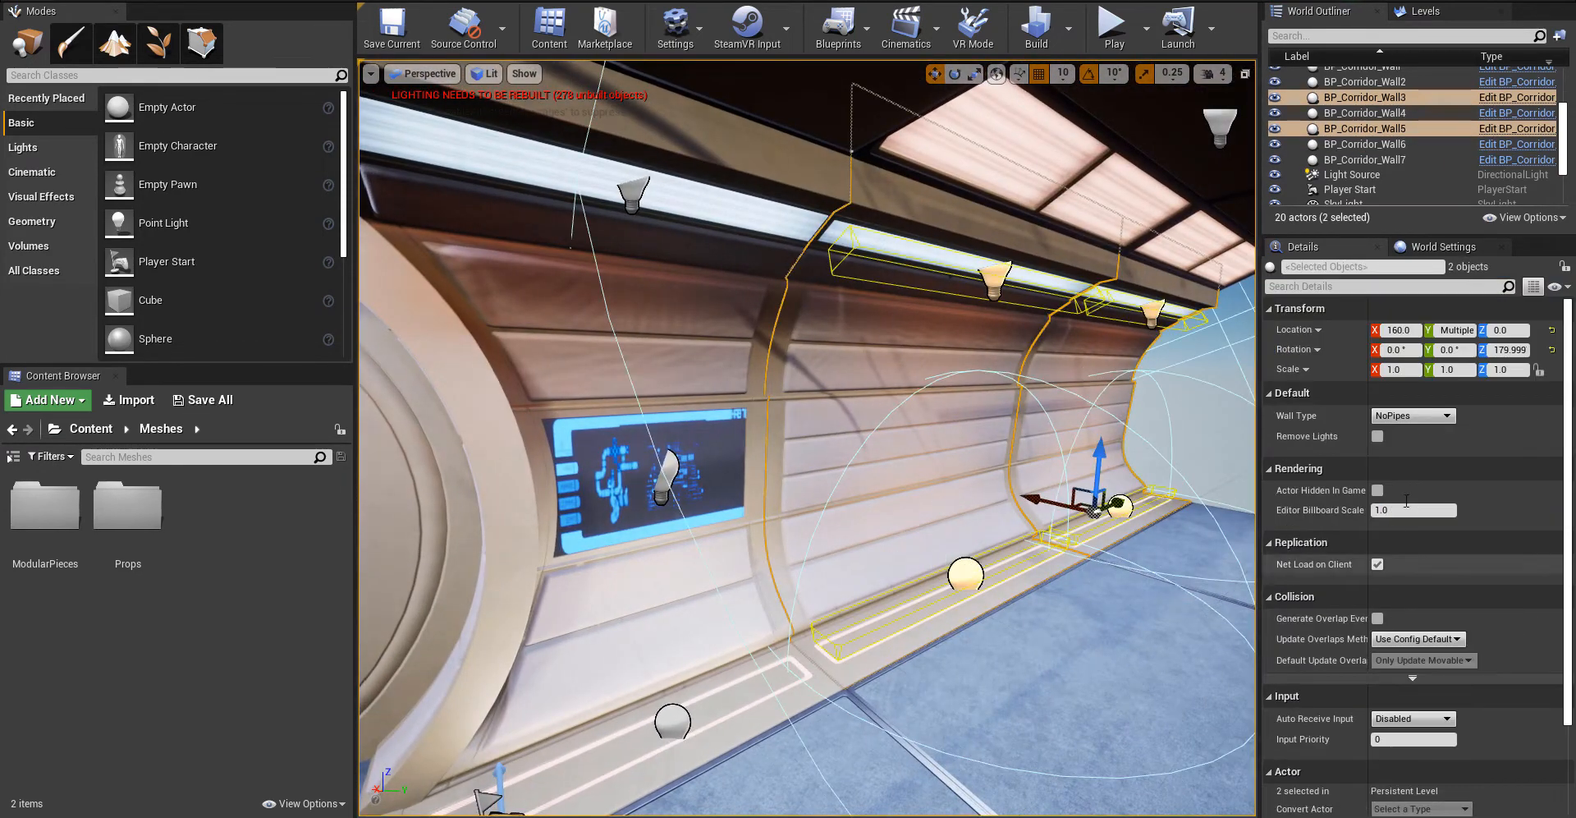
pyautogui.click(1399, 418)
pyautogui.click(1401, 434)
# - Open the ModularPieces folder inside the Meshes folder to reach the corridor meshes
pyautogui.moveTo(1067, 464); pyautogui.dragTo(632, 393, button='right')
pyautogui.press('w')
pyautogui.press('w')
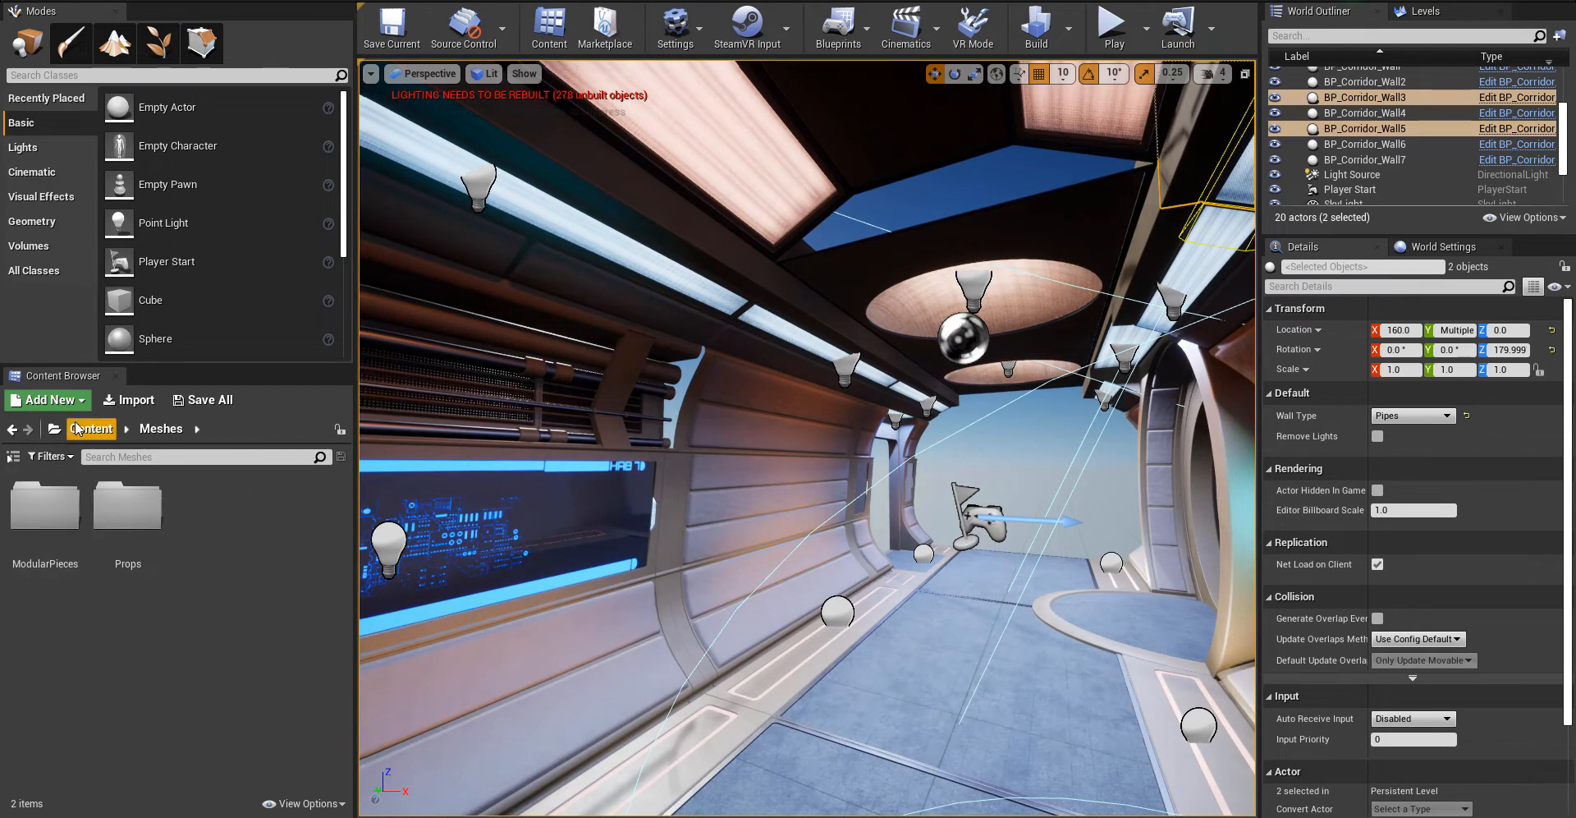
pyautogui.doubleClick(212, 513)
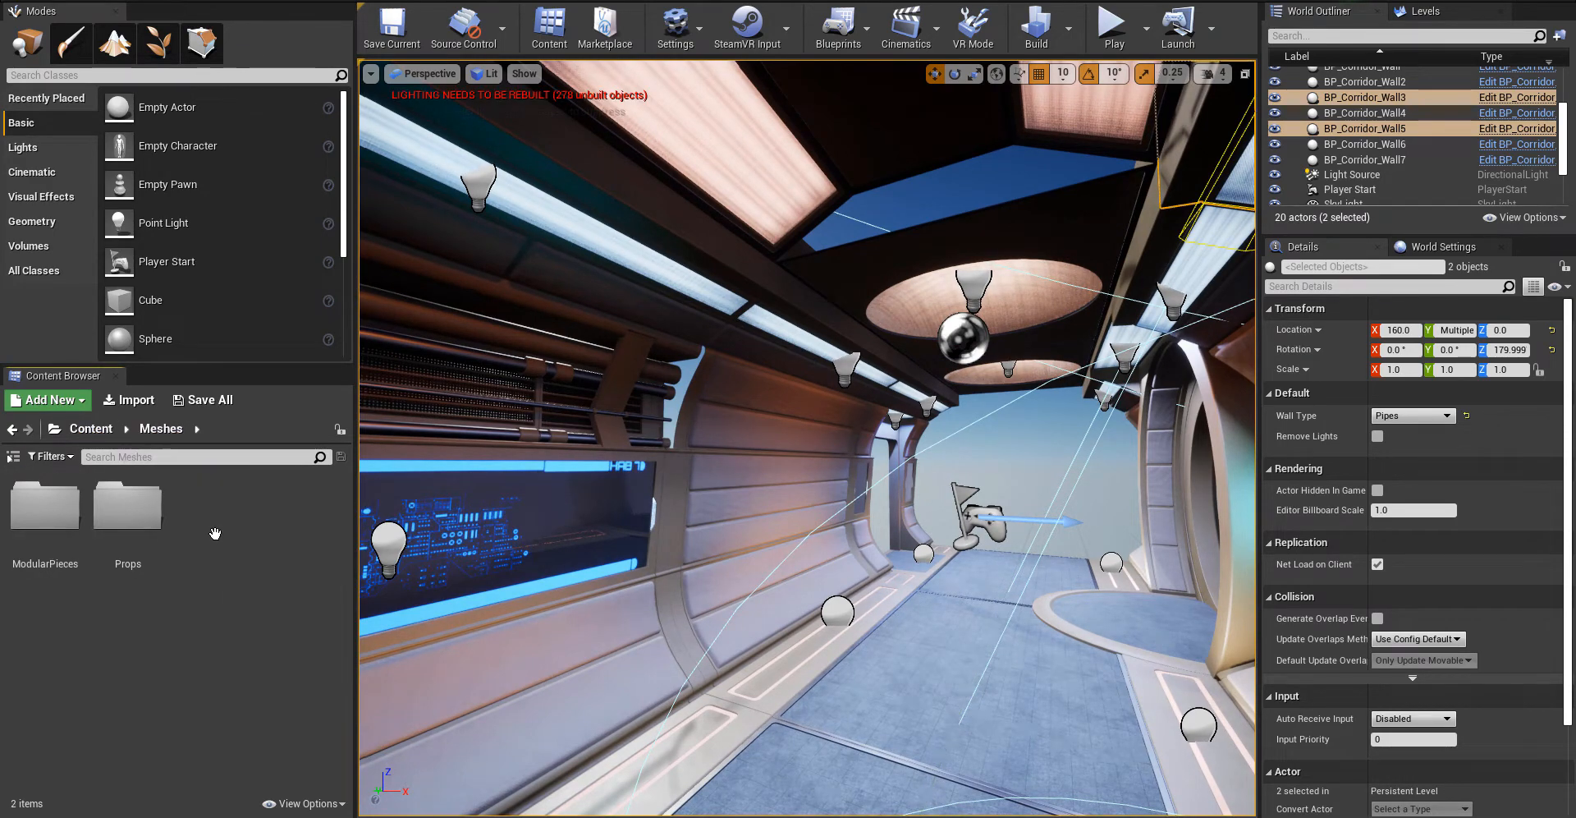
pyautogui.doubleClick(45, 508)
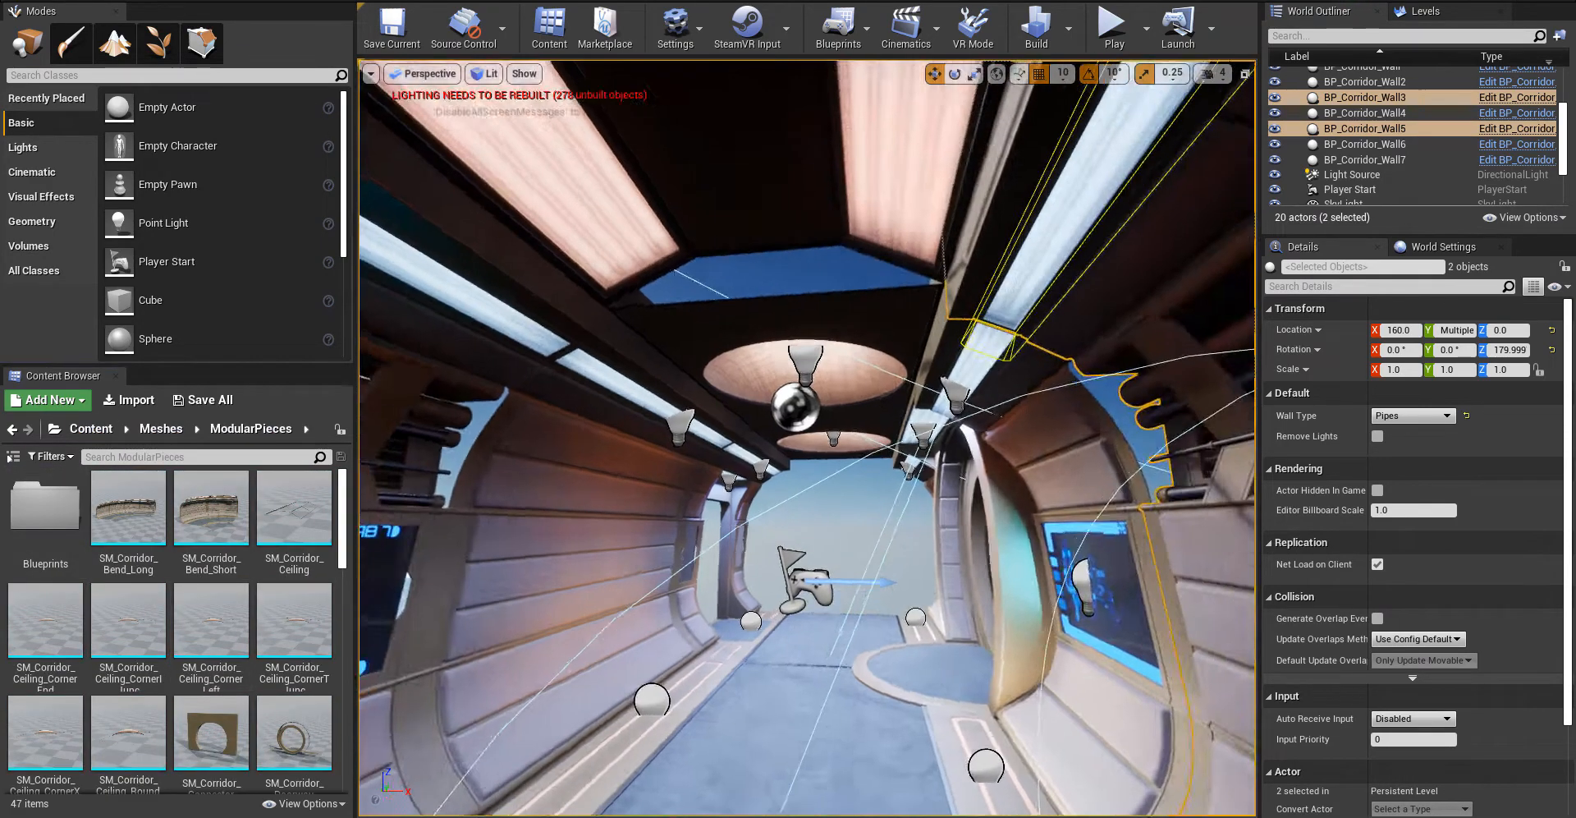
pyautogui.moveTo(739, 410); pyautogui.dragTo(820, 408, button='right')
pyautogui.press('s')
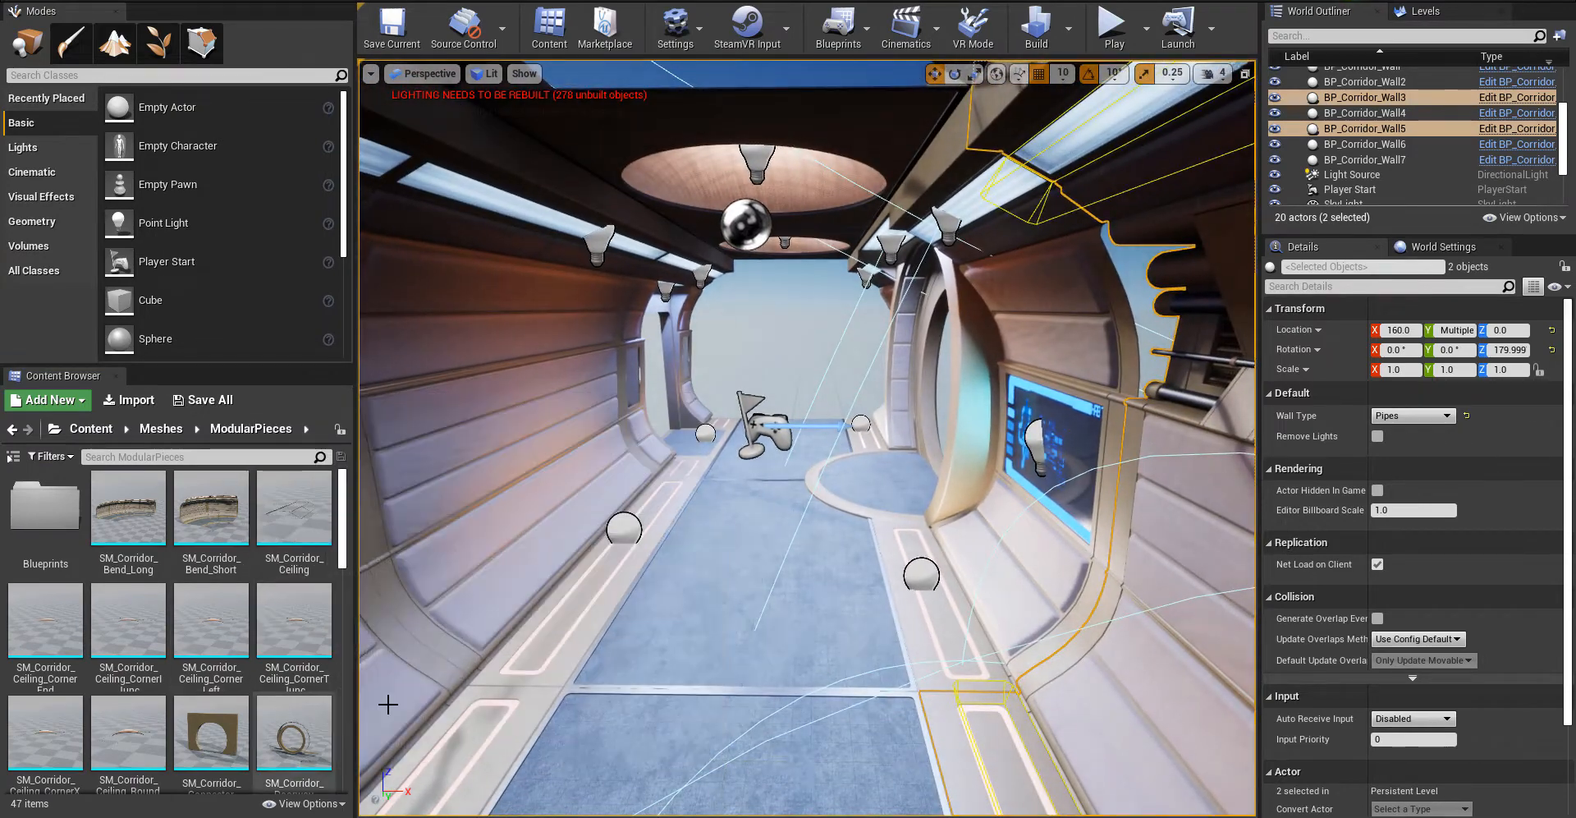
# - Find SM_Corridor_Connector among the modular pieces and place it across the corridor at X 0, Y 200, Z 0
pyautogui.scroll(-5, 388, 704)
pyautogui.scroll(-10, 287, 702)
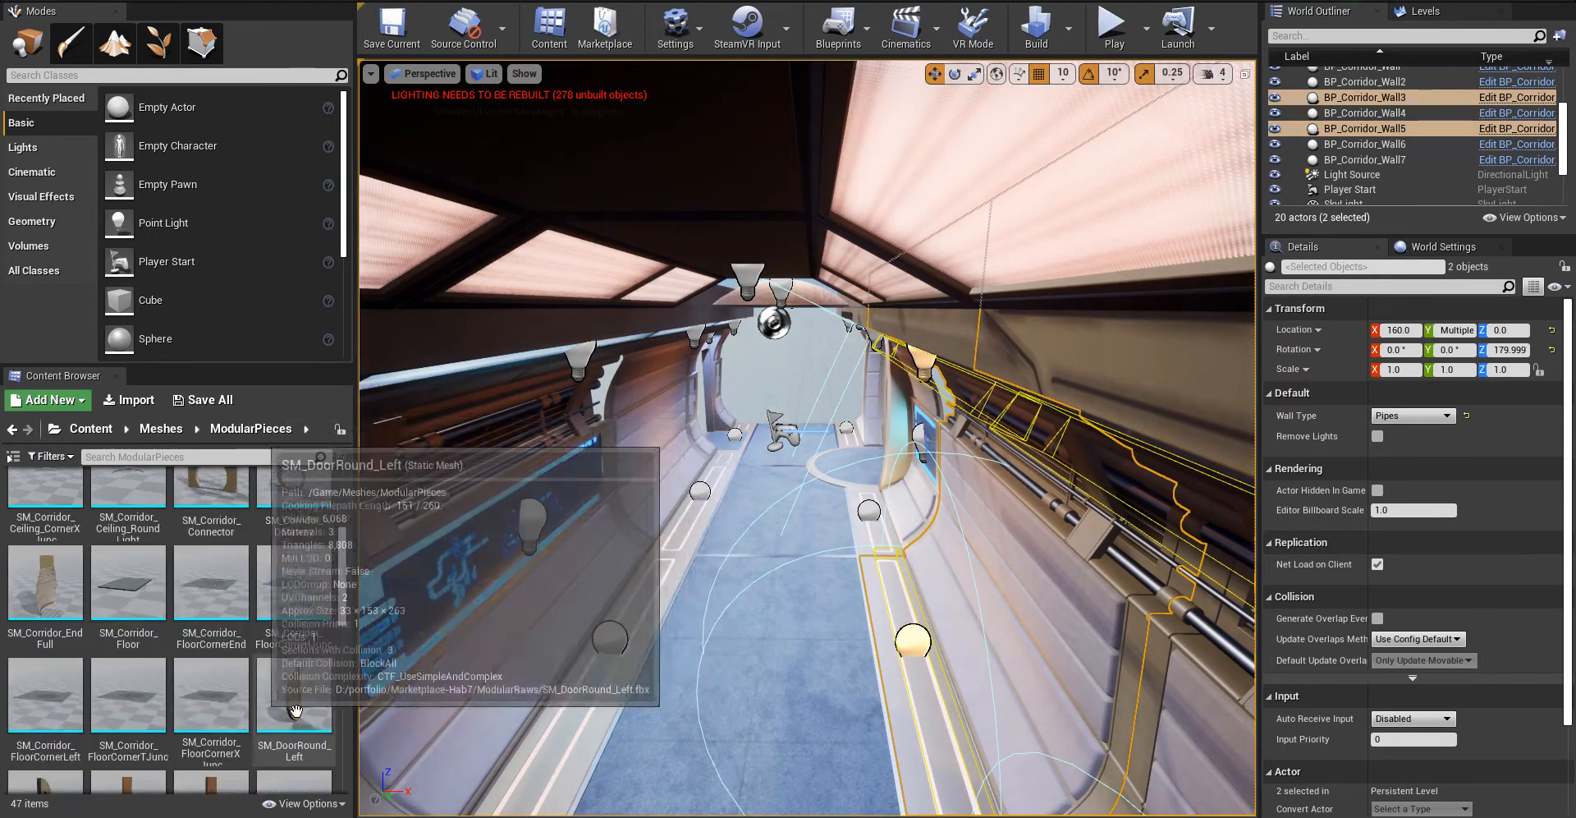
pyautogui.scroll(-8, 295, 710)
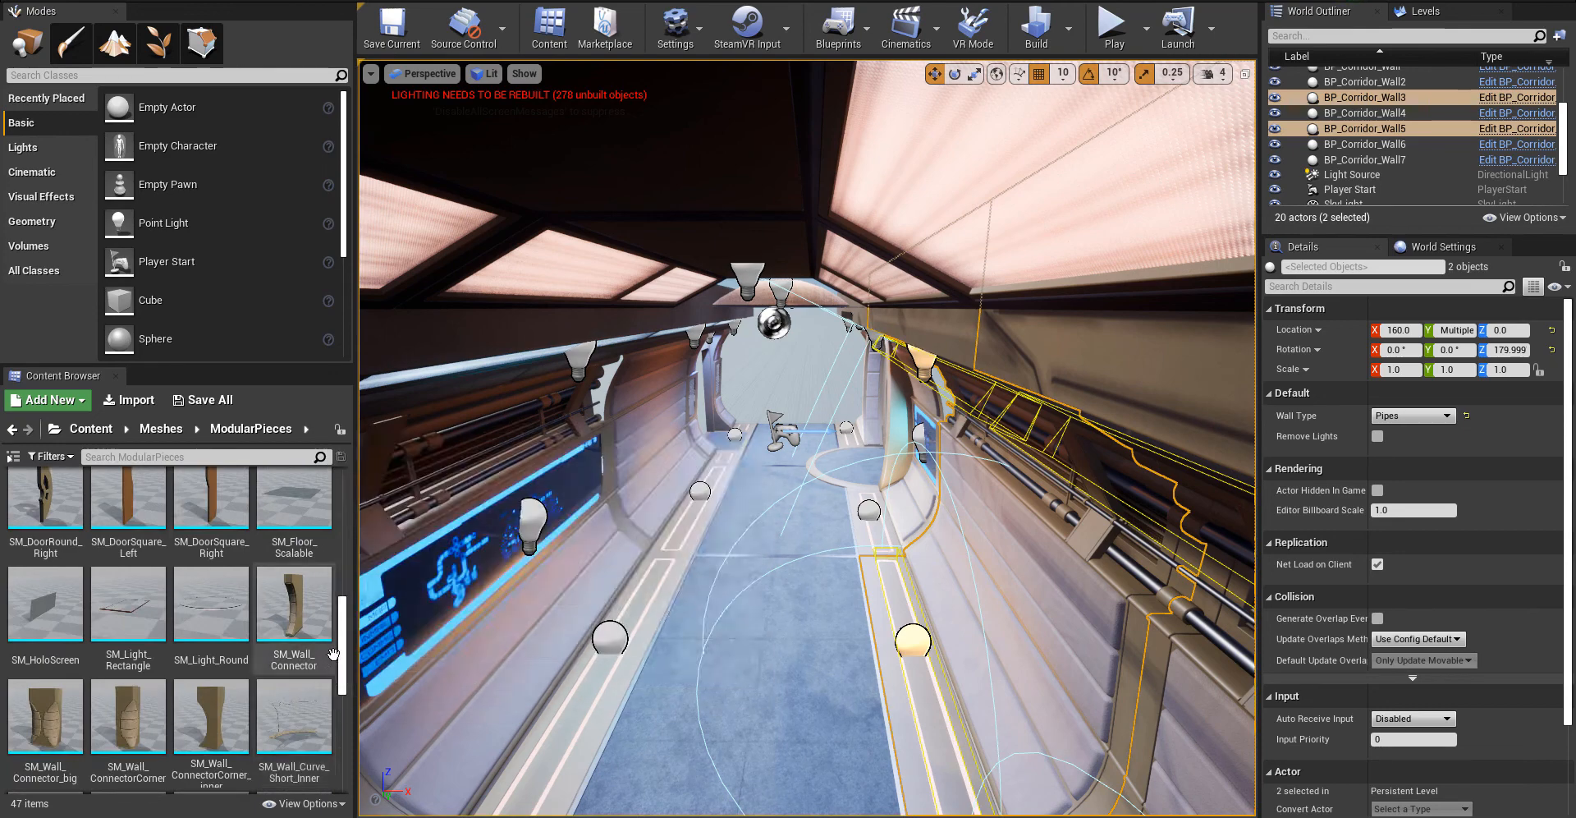
pyautogui.moveTo(345, 668); pyautogui.dragTo(342, 711)
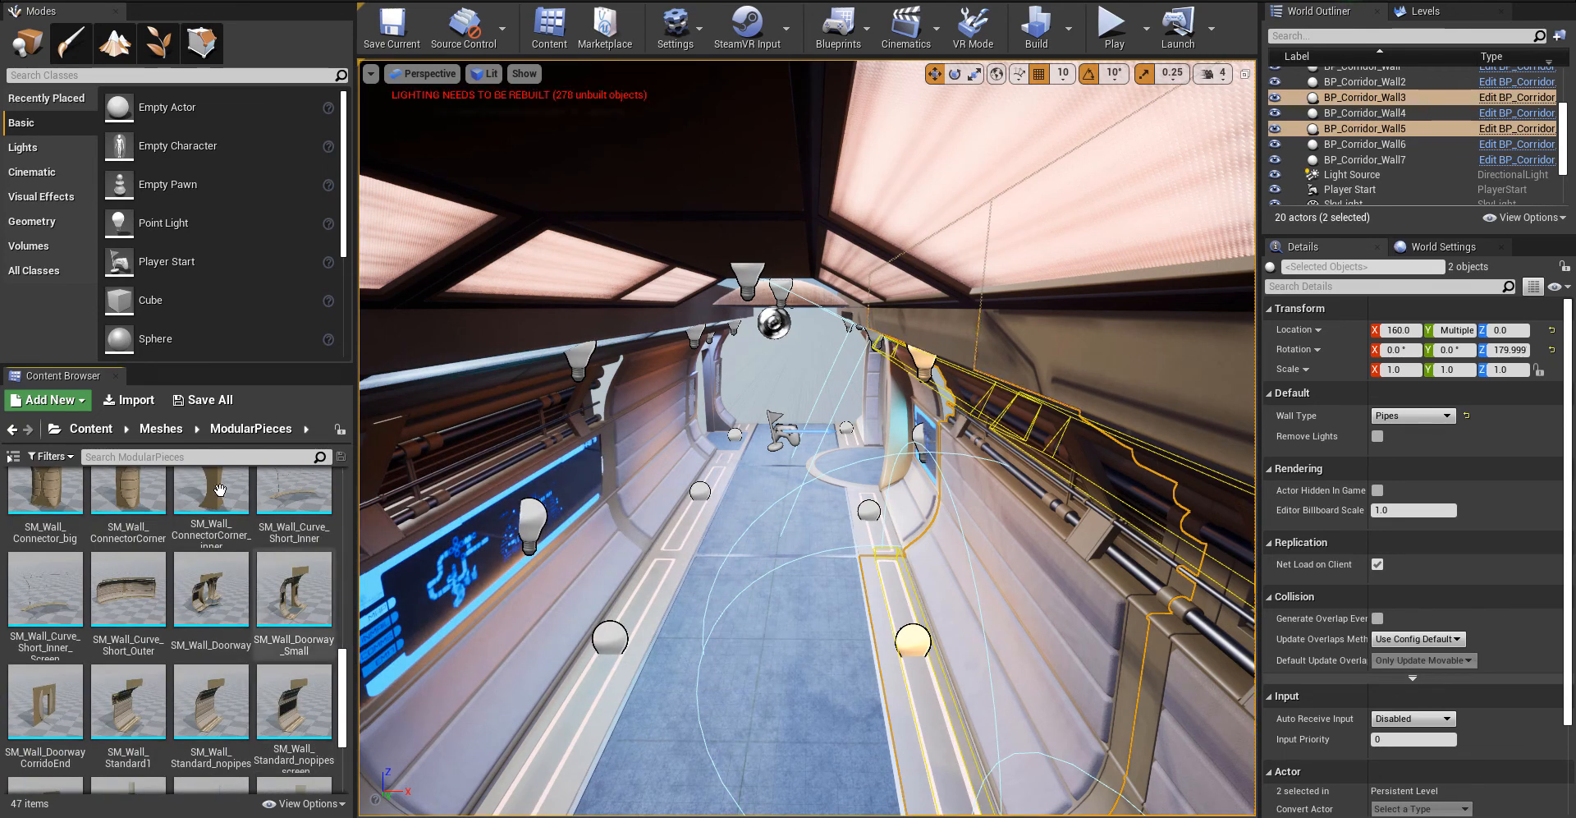
pyautogui.scroll(-5, 334, 716)
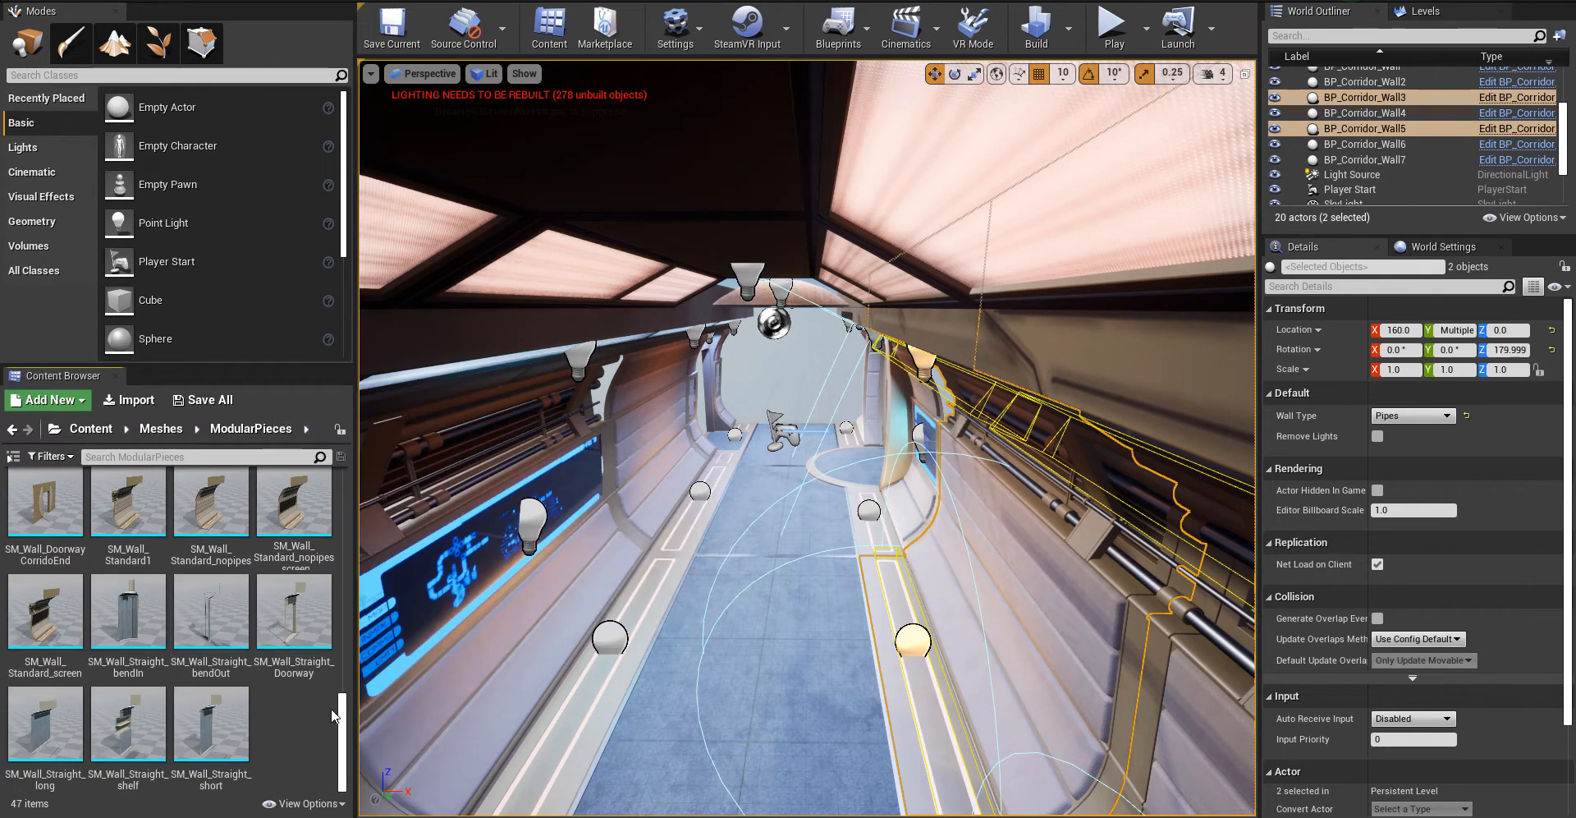
pyautogui.moveTo(338, 728); pyautogui.dragTo(337, 535)
pyautogui.moveTo(211, 604); pyautogui.dragTo(744, 632)
pyautogui.click(1552, 476)
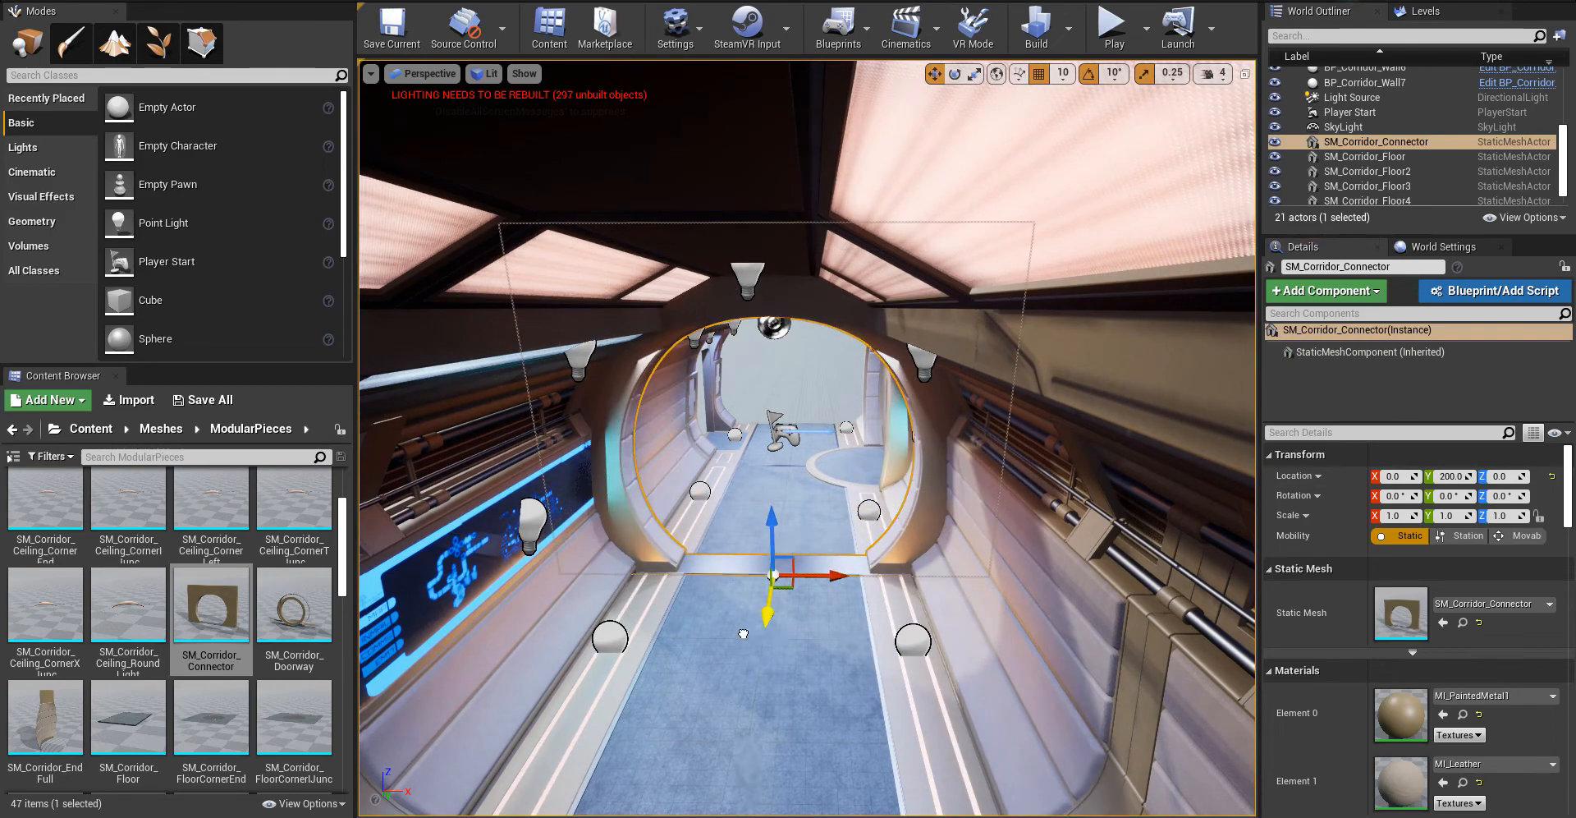
# - Shift BP_Corridor_Wall3 to BP_Corridor_Wall6 and SM_Corridor_Floor3 together along the Y axis to line up behind the connector
pyautogui.moveTo(794, 678); pyautogui.dragTo(1022, 683, button='right')
pyautogui.moveTo(922, 495)
pyautogui.mouseDown()
pyautogui.moveTo(940, 495)
pyautogui.moveTo(920, 495)
pyautogui.mouseUp()
pyautogui.press('d')
pyautogui.moveTo(823, 562); pyautogui.dragTo(819, 561, button='right')
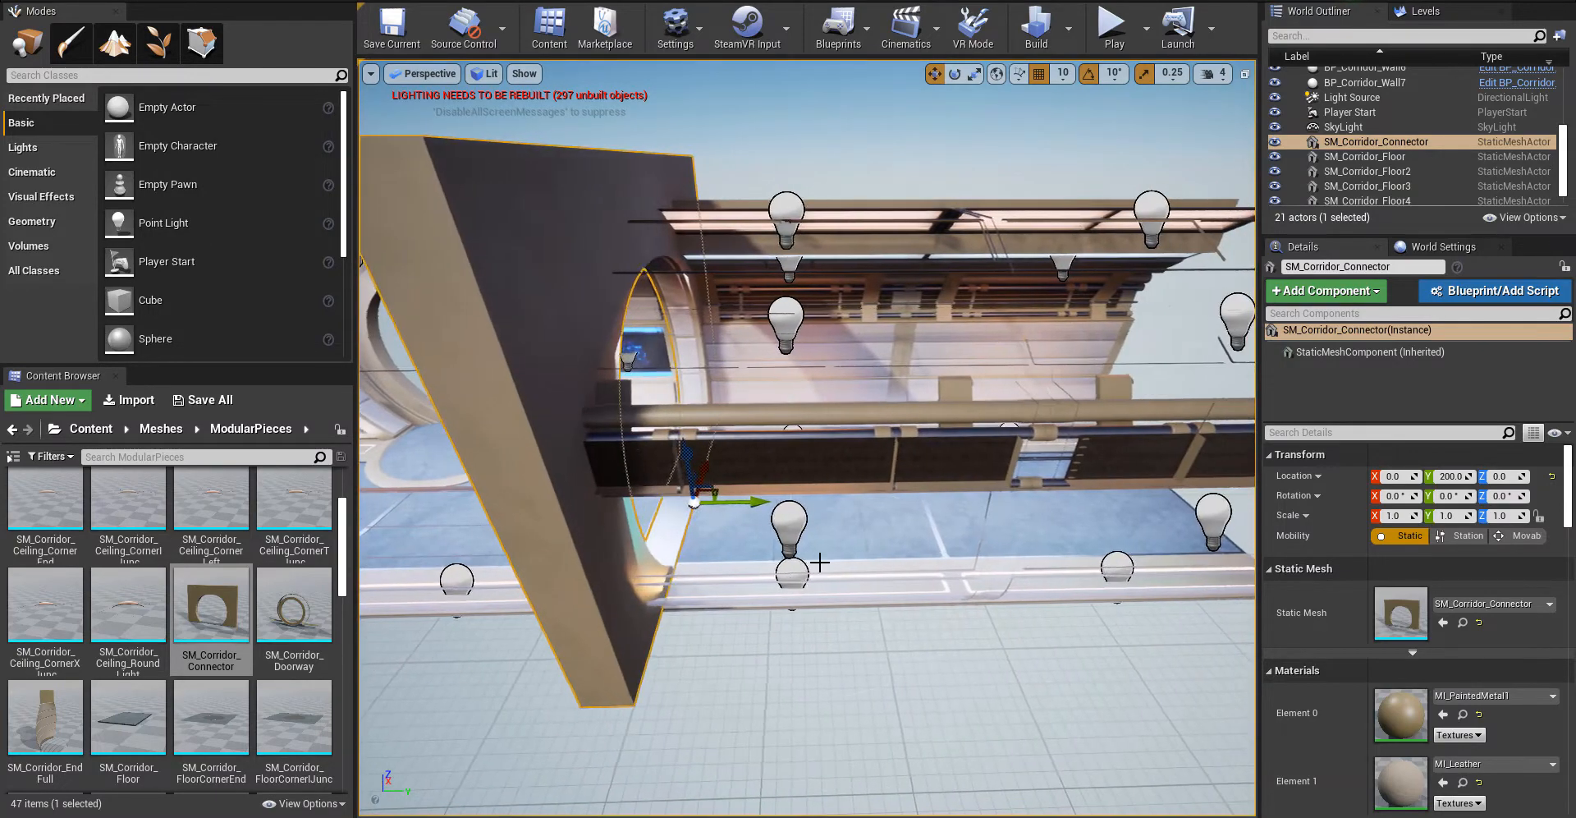
pyautogui.click(820, 563)
pyautogui.keyDown('ctrl'); pyautogui.click(1023, 540); pyautogui.keyUp('ctrl')
pyautogui.moveTo(1023, 540); pyautogui.dragTo(996, 539, button='right')
pyautogui.press('s')
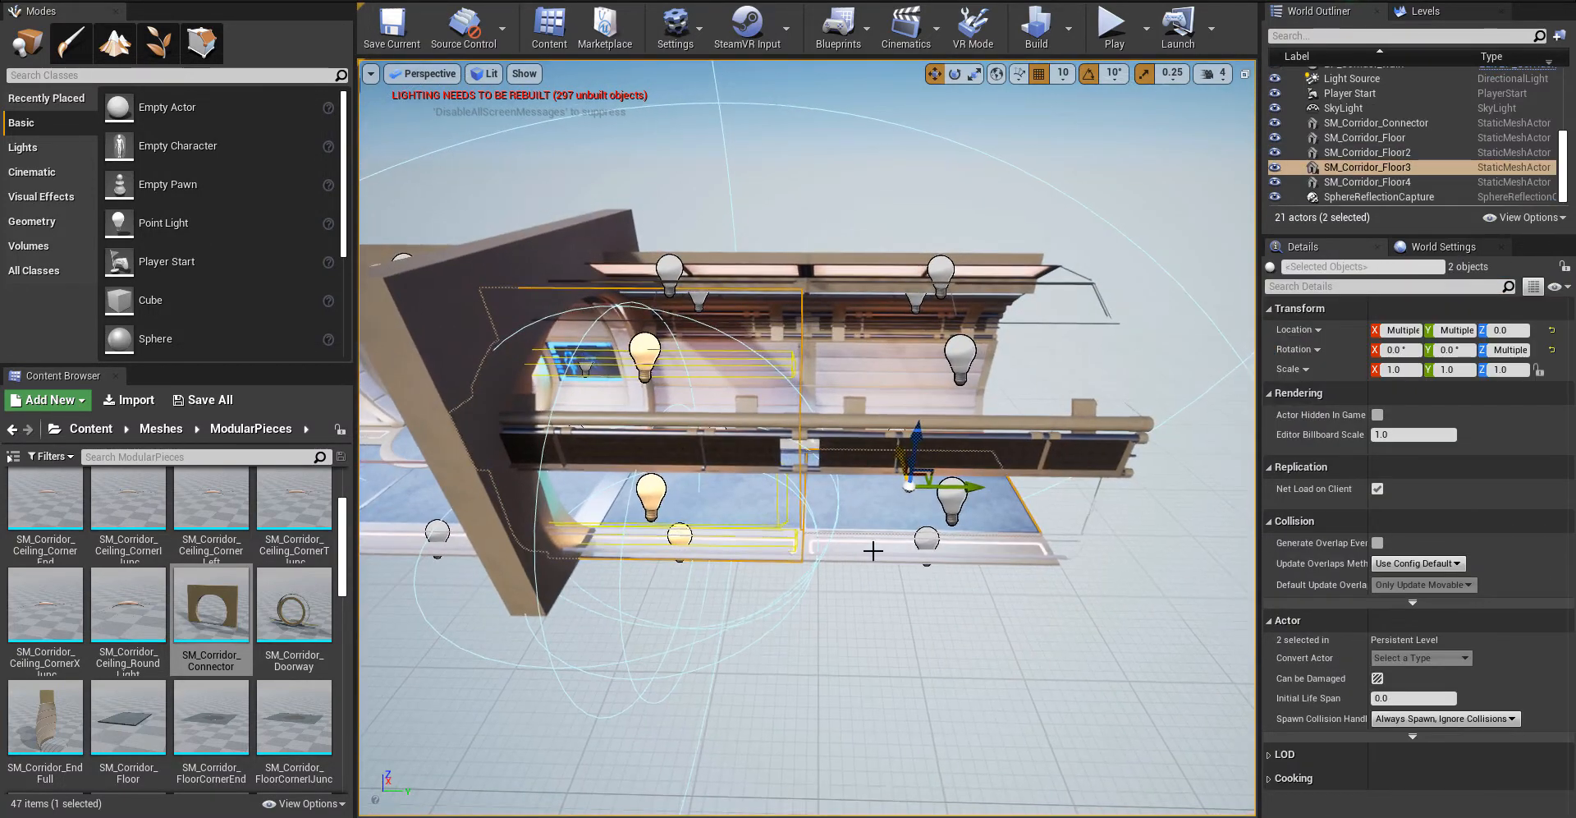
pyautogui.keyDown('ctrl'); pyautogui.click(873, 550); pyautogui.keyUp('ctrl')
pyautogui.keyDown('ctrl'); pyautogui.click(844, 328); pyautogui.keyUp('ctrl')
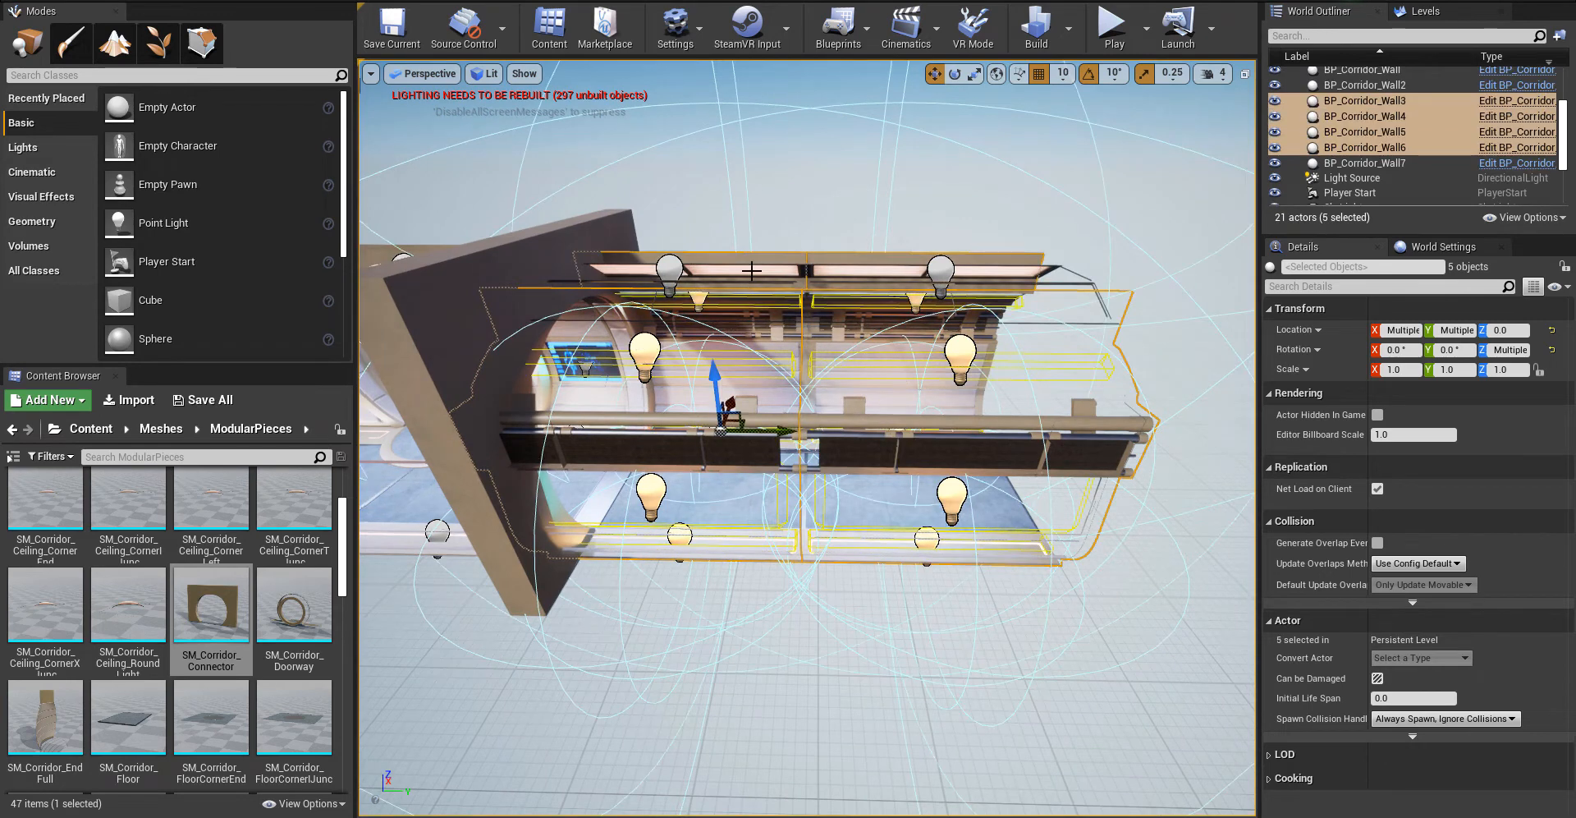
pyautogui.moveTo(763, 434)
pyautogui.mouseDown()
pyautogui.moveTo(806, 434)
pyautogui.moveTo(792, 433)
pyautogui.mouseUp()
pyautogui.press('w')
pyautogui.moveTo(792, 434); pyautogui.dragTo(826, 496, button='right')
pyautogui.press('a')
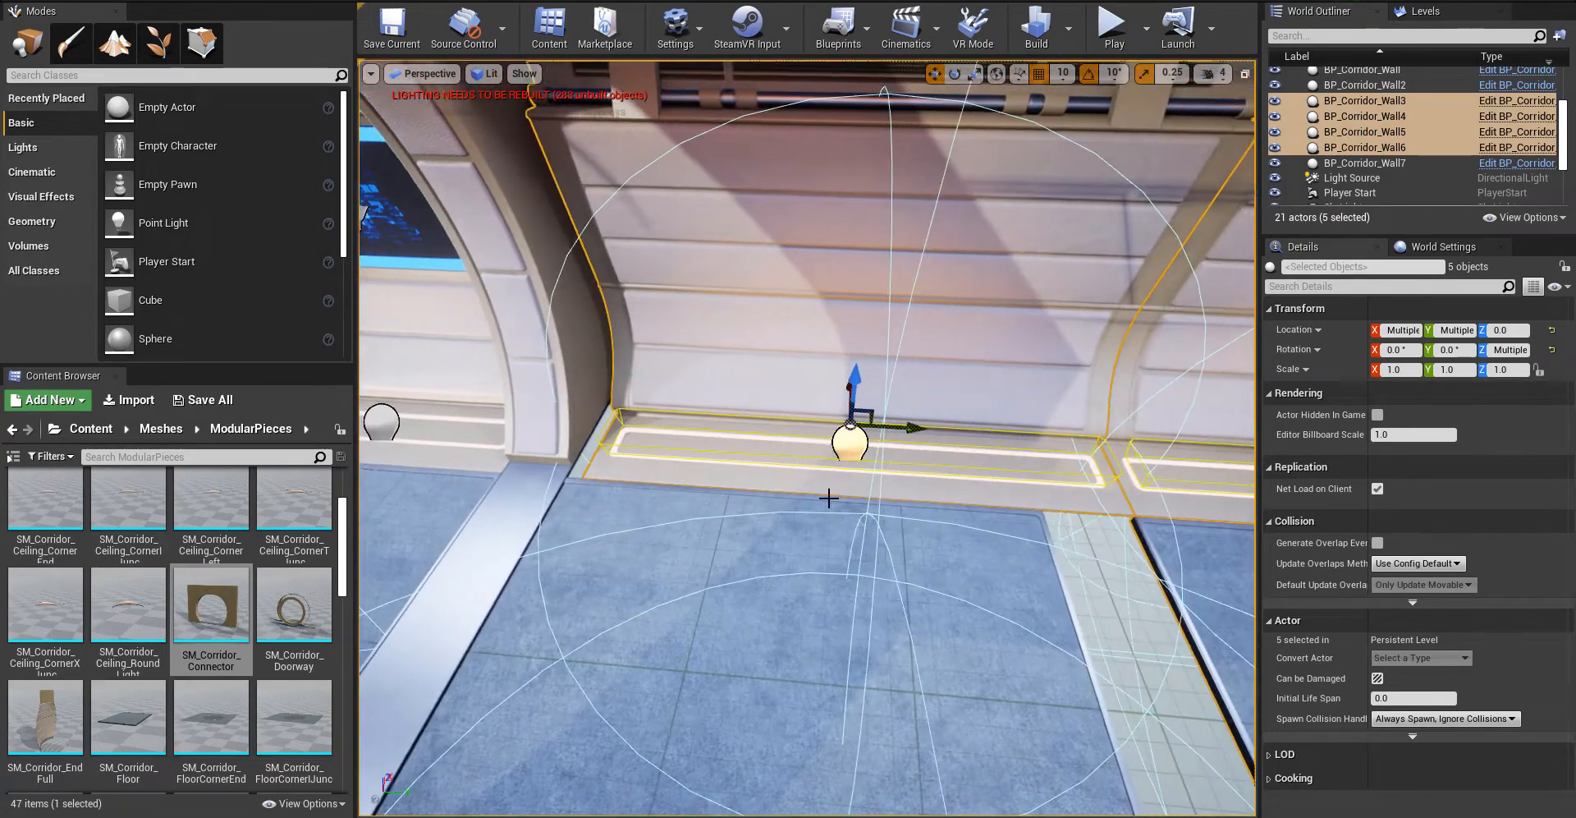
pyautogui.moveTo(926, 426); pyautogui.dragTo(905, 425)
# - Move SM_Corridor_Floor2 along the Y axis to Y 350 to follow the shifted walls
pyautogui.click(829, 566)
pyautogui.moveTo(829, 566); pyautogui.dragTo(951, 617, button='right')
pyautogui.moveTo(702, 722); pyautogui.dragTo(770, 687)
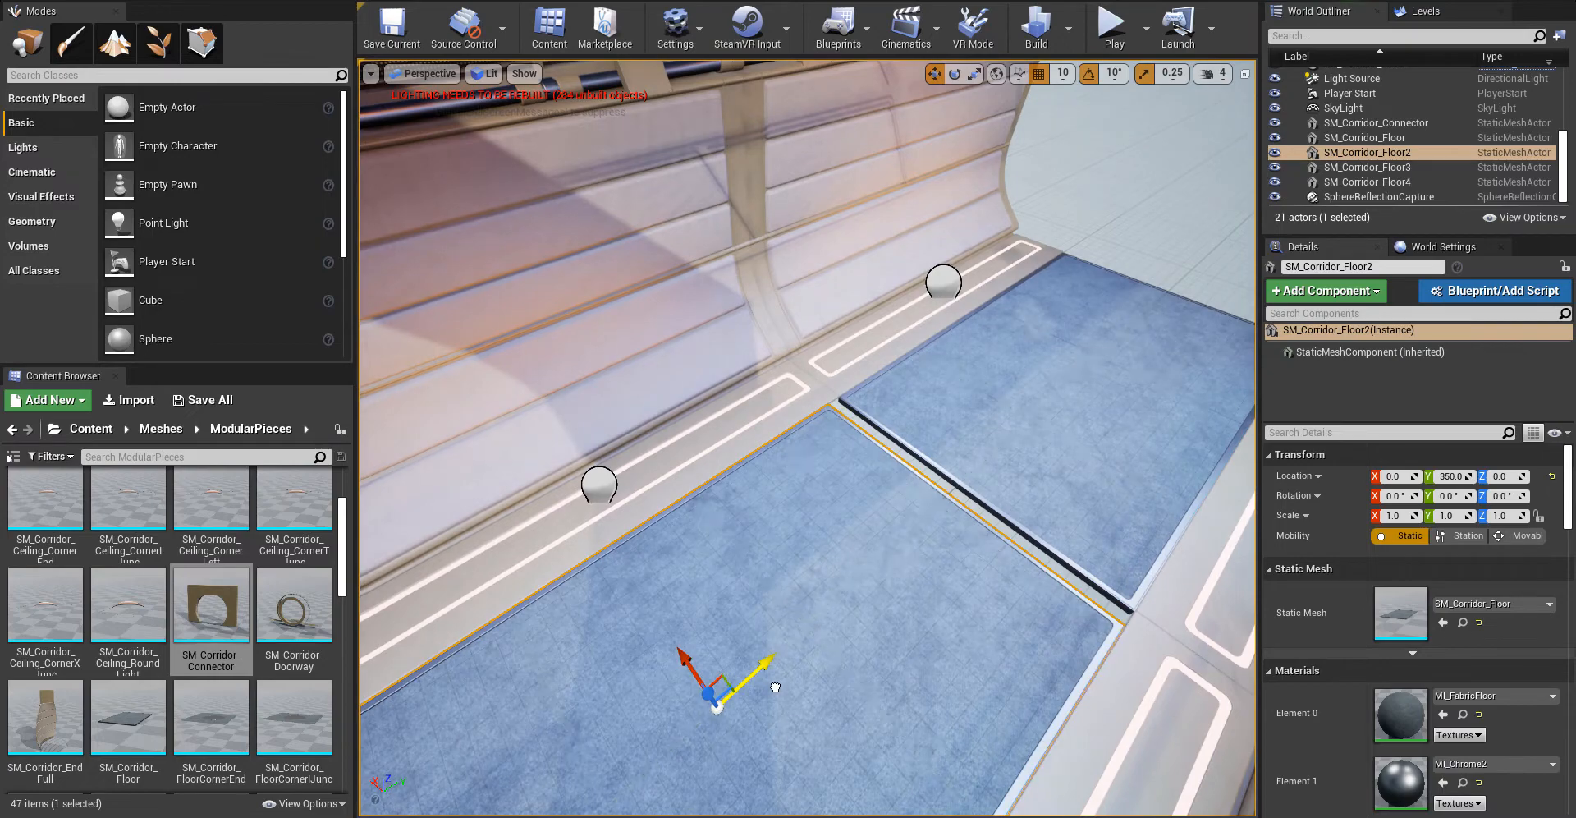
# - Select BP_Corridor_Ceiling2 and BP_Corridor_Ceiling3 together above the shifted corridor section
pyautogui.moveTo(914, 589); pyautogui.dragTo(772, 437, button='right')
pyautogui.click(794, 436)
pyautogui.press('a')
pyautogui.keyDown('ctrl'); pyautogui.click(663, 413); pyautogui.keyUp('ctrl')
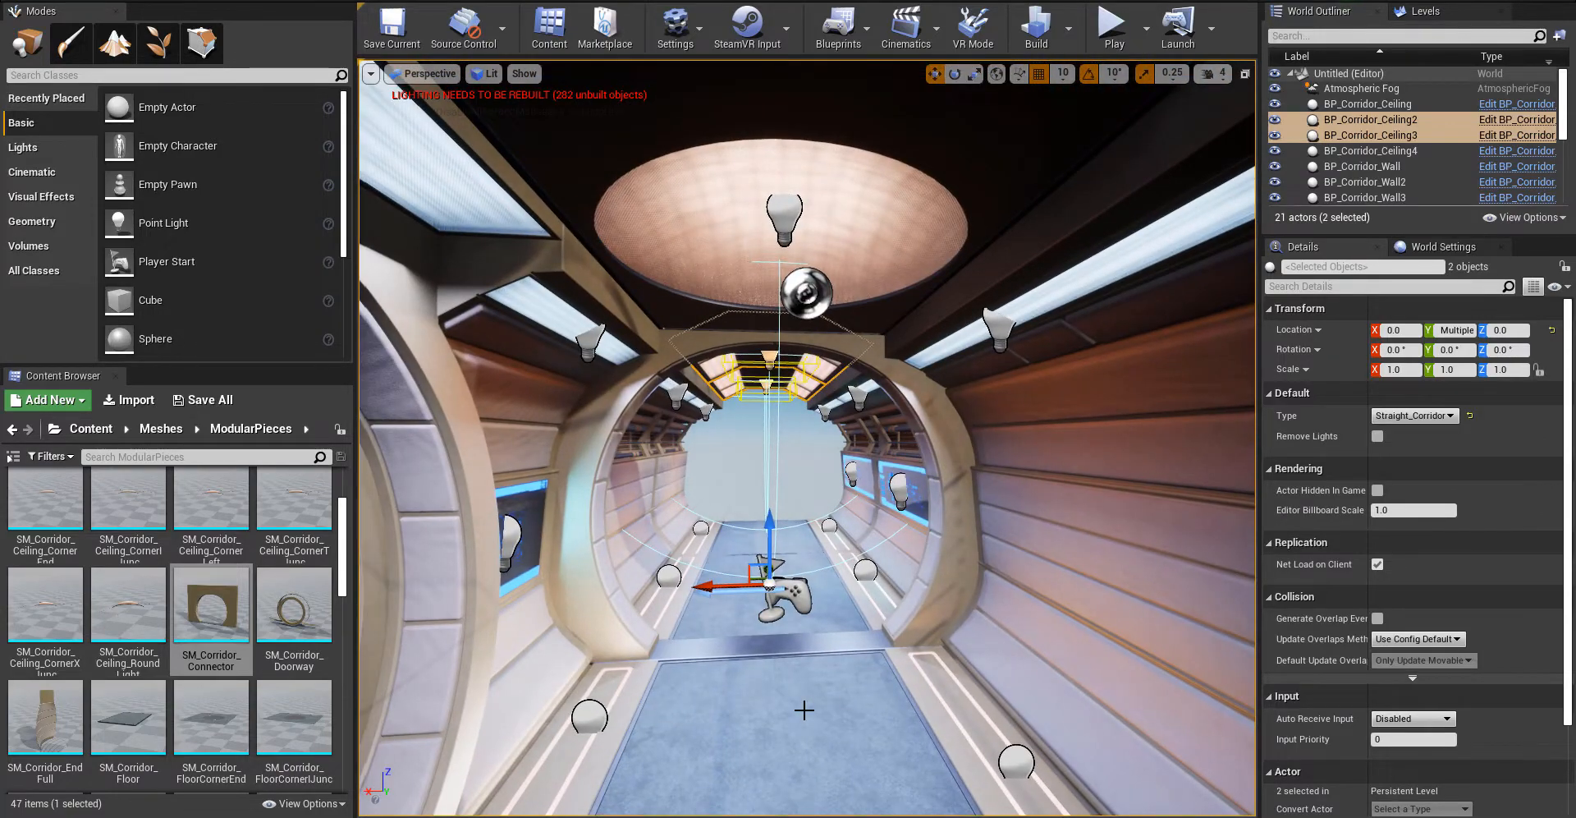
# - Clear the selection and examine the corridor's inside from the doorways through the connector to its open end
pyautogui.click(804, 710)
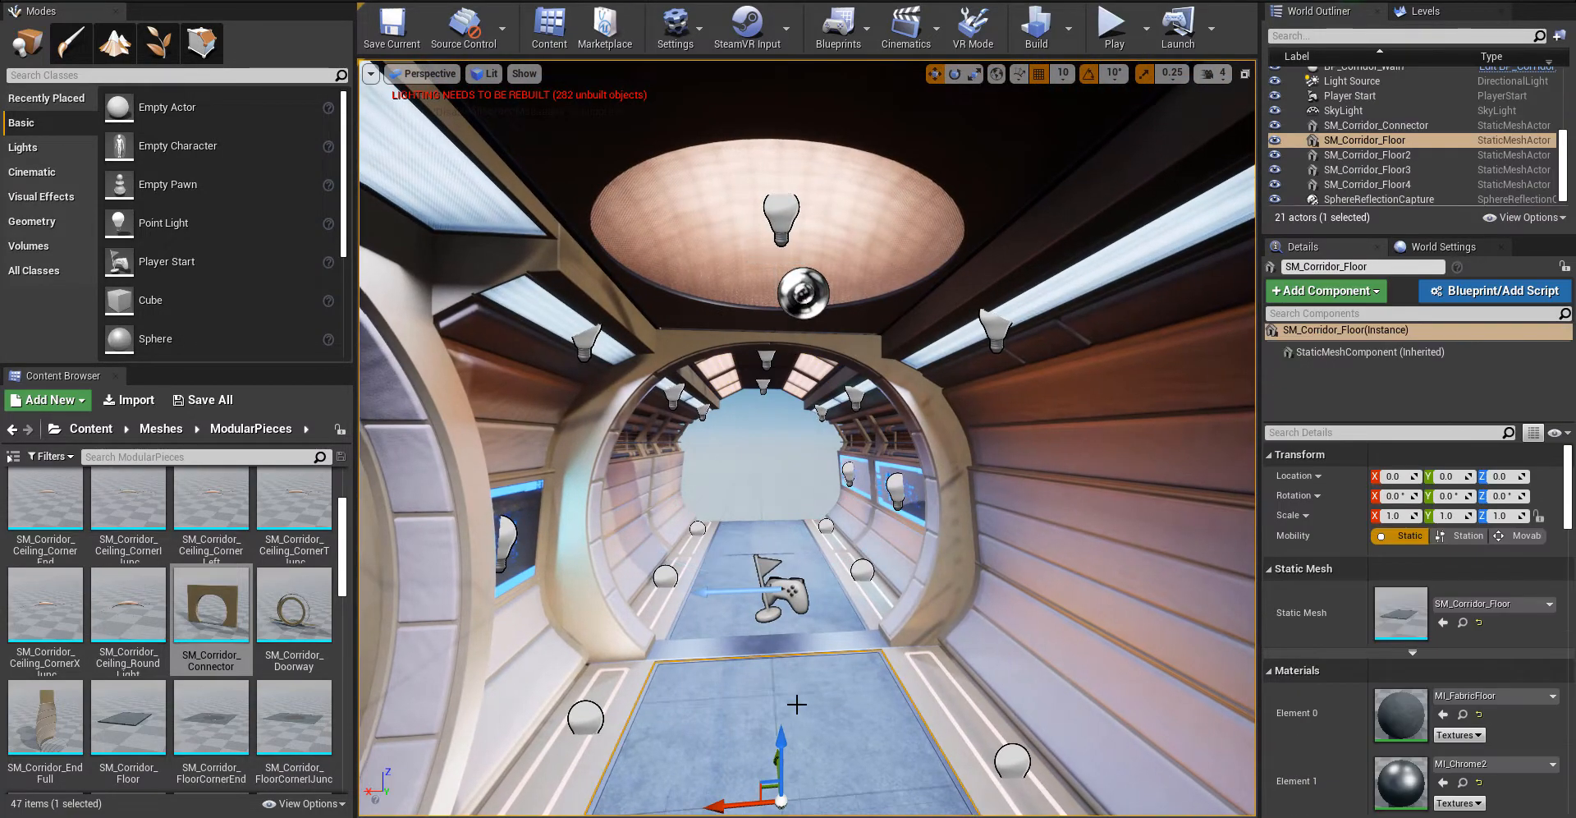
pyautogui.press('Escape')
pyautogui.moveTo(799, 711); pyautogui.dragTo(1231, 710, button='right')
pyautogui.press('s')
pyautogui.moveTo(805, 711); pyautogui.dragTo(591, 606, button='right')
pyautogui.press('w')
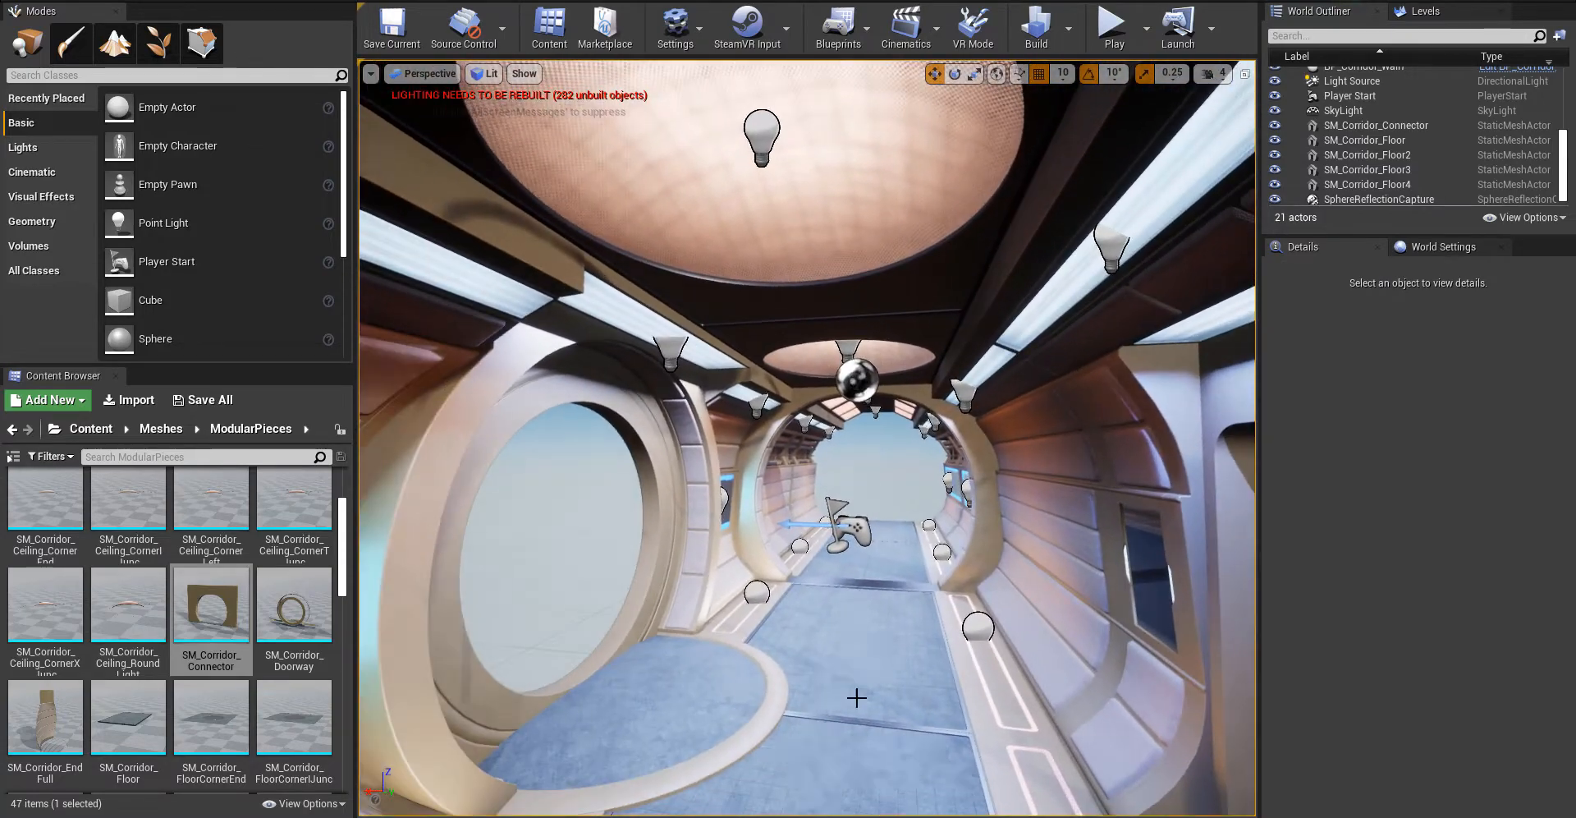
pyautogui.press('s')
pyautogui.moveTo(857, 697); pyautogui.dragTo(825, 780, button='right')
pyautogui.press('w')
pyautogui.press('s')
pyautogui.press('w')
pyautogui.press('s')
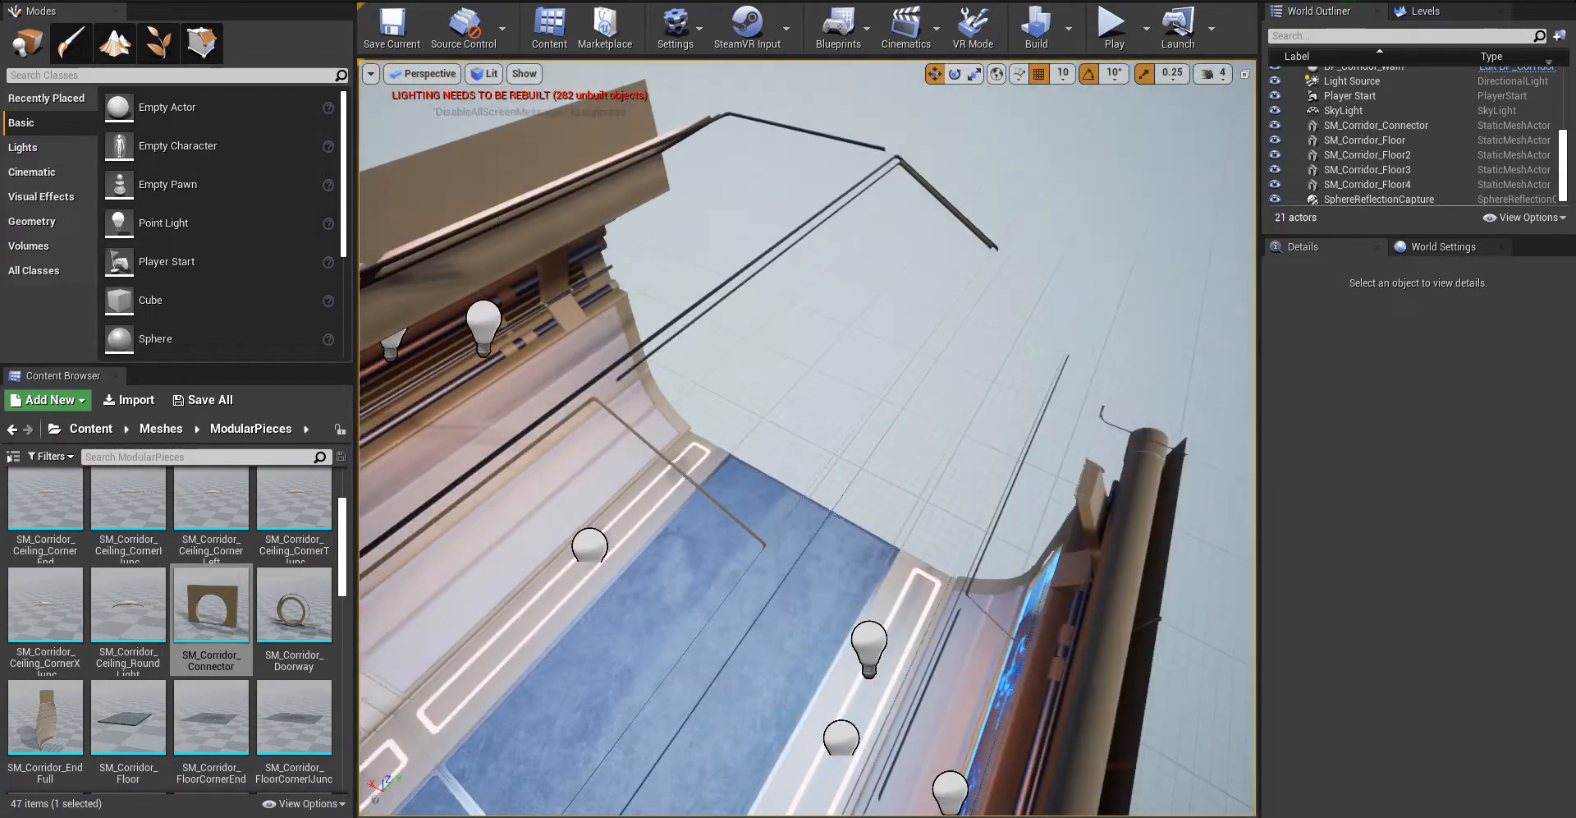
# - Place another SM_Corridor_Connector at the open end of the corridor at X 0, Y 880, Z 0
pyautogui.moveTo(419, 653); pyautogui.dragTo(415, 653, button='right')
pyautogui.press('w')
pyautogui.press('a')
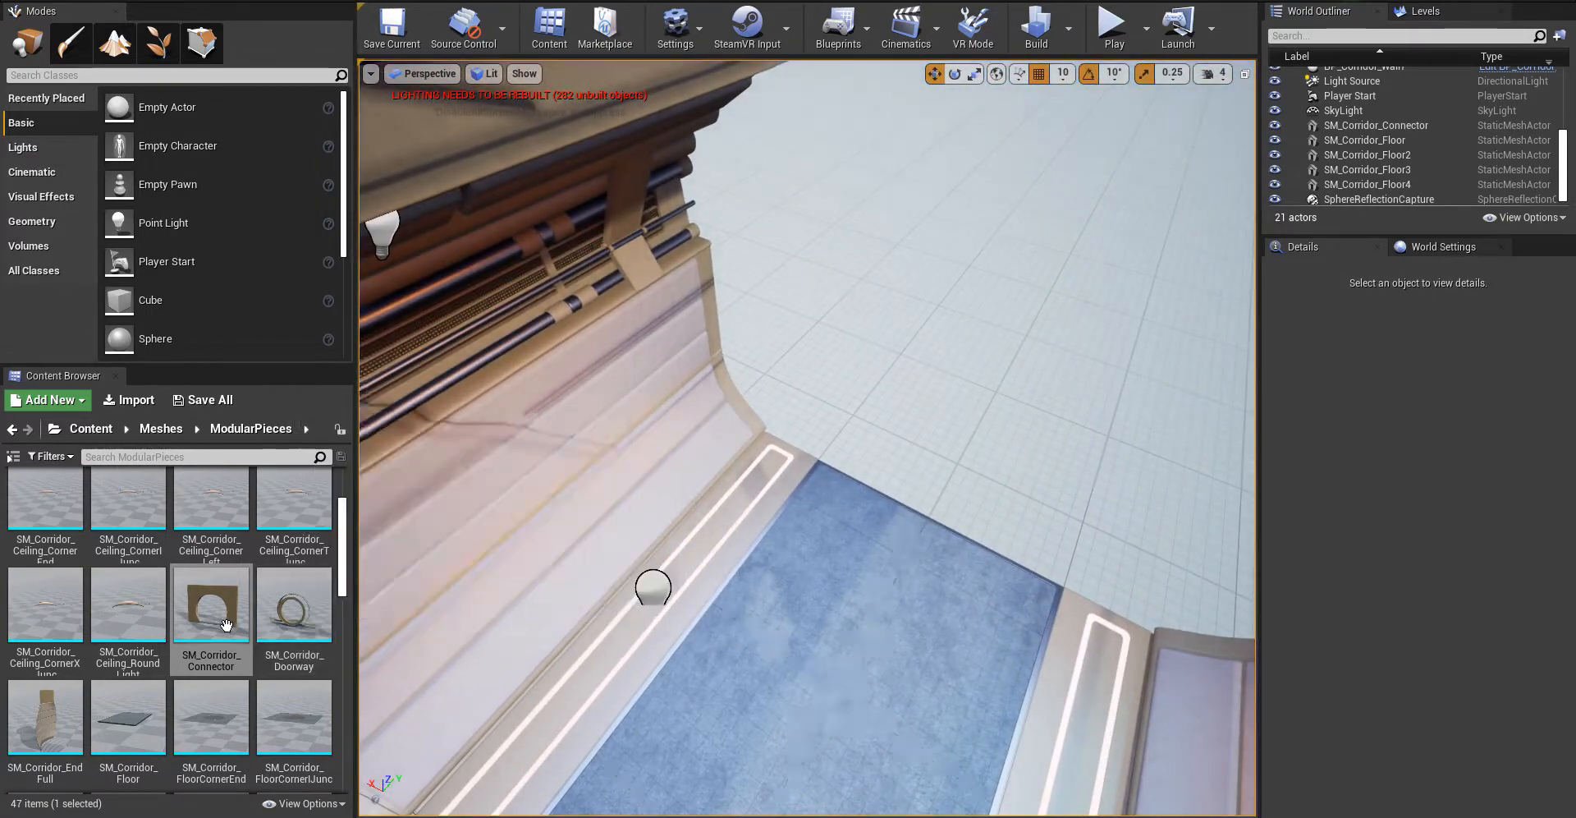
pyautogui.moveTo(227, 625); pyautogui.dragTo(933, 521)
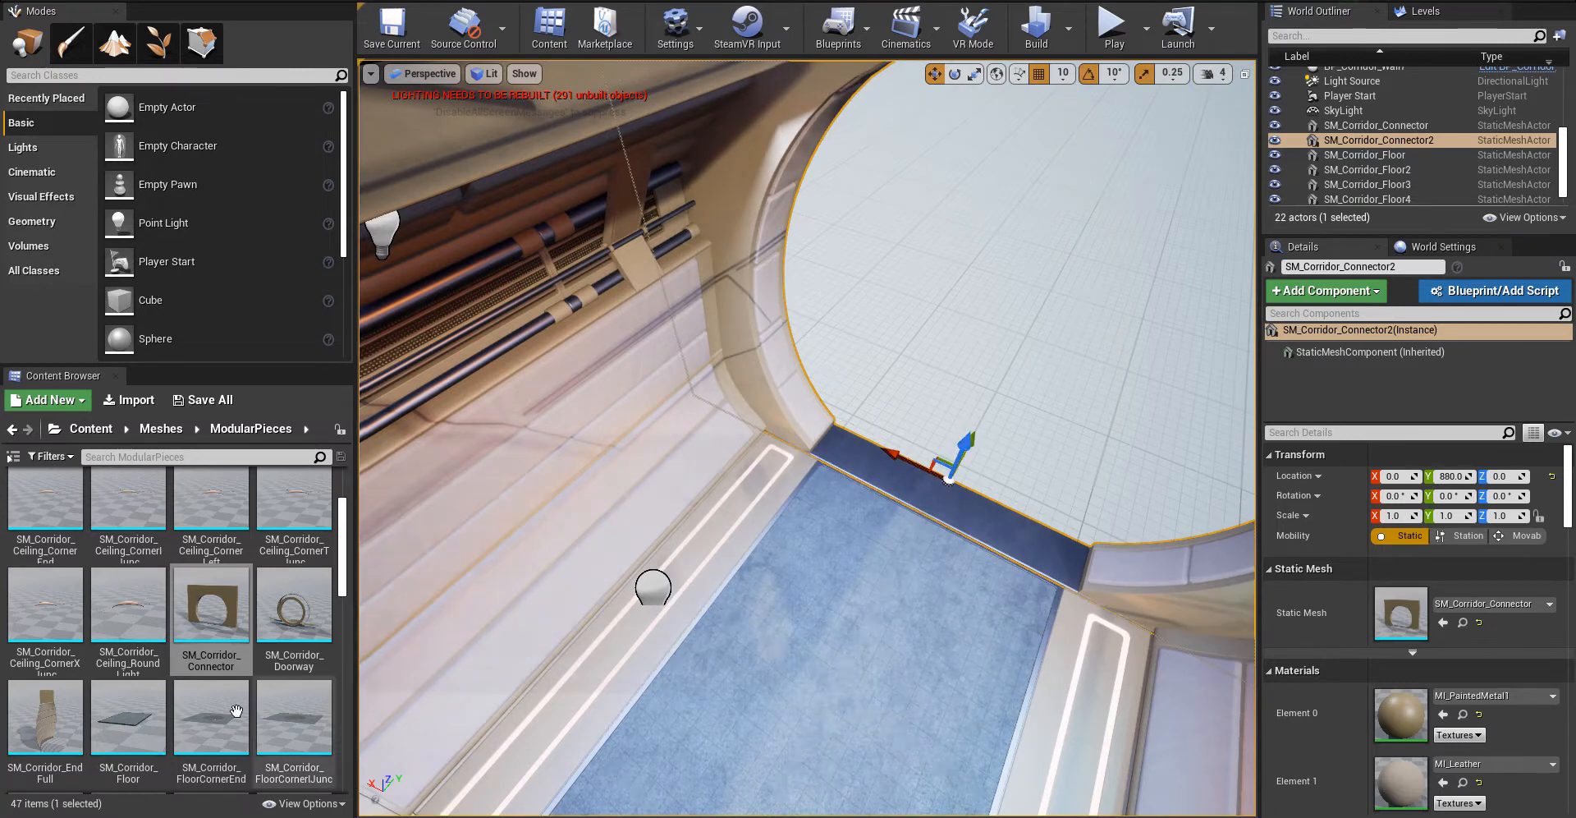
# - Place the BP_Corridor_Bend_Short blueprint at the end connector and rotate it about 180 degrees around the Z axis
pyautogui.scroll(2, 37, 514)
pyautogui.click(37, 514)
pyautogui.doubleClick(37, 514)
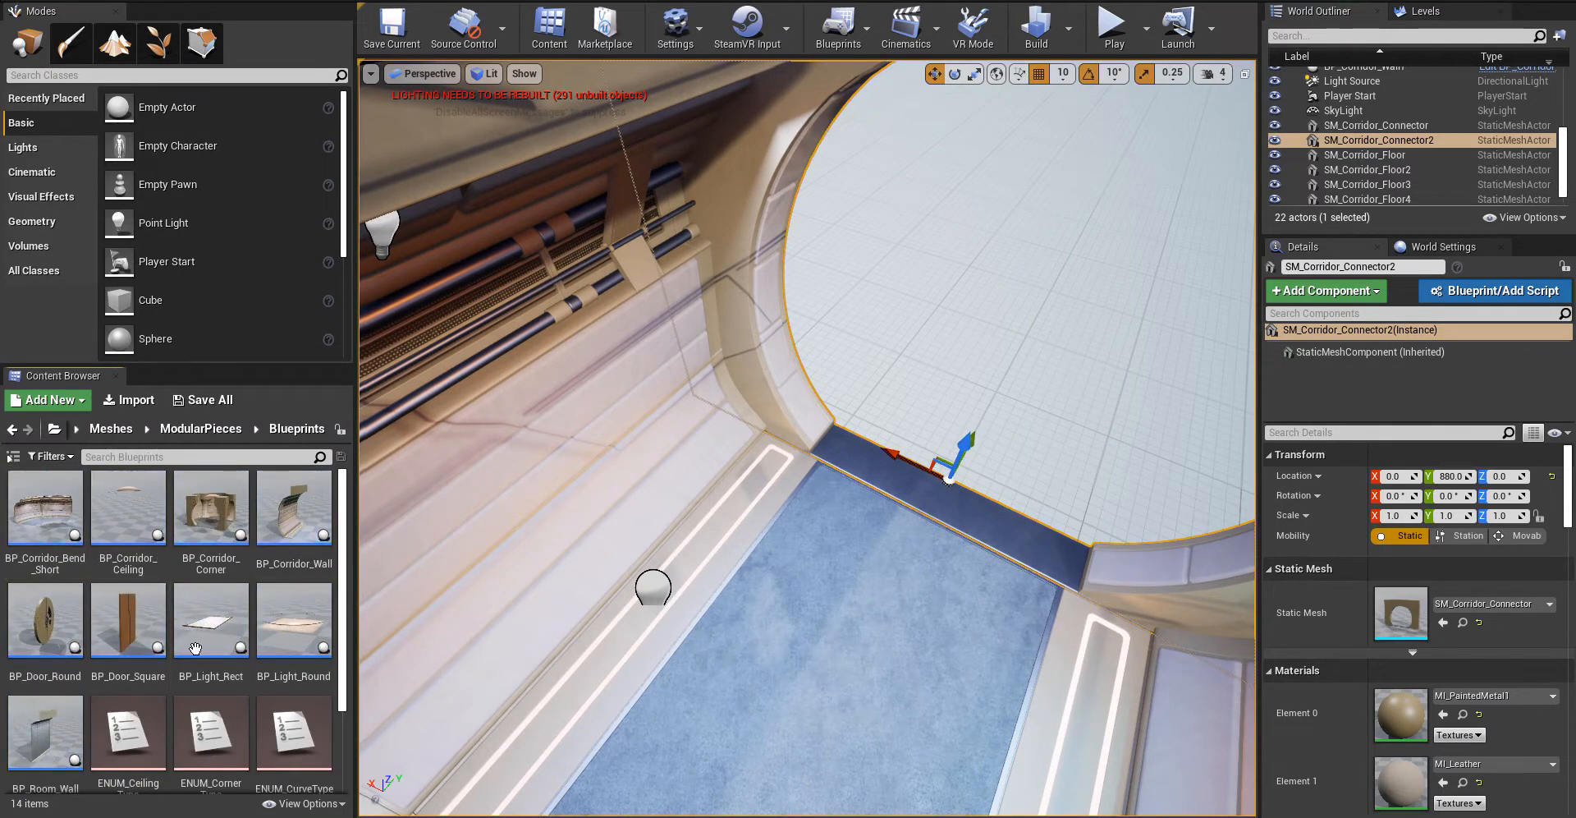
pyautogui.moveTo(45, 513); pyautogui.dragTo(982, 574)
pyautogui.moveTo(981, 573); pyautogui.dragTo(1005, 571, button='right')
pyautogui.press('e')
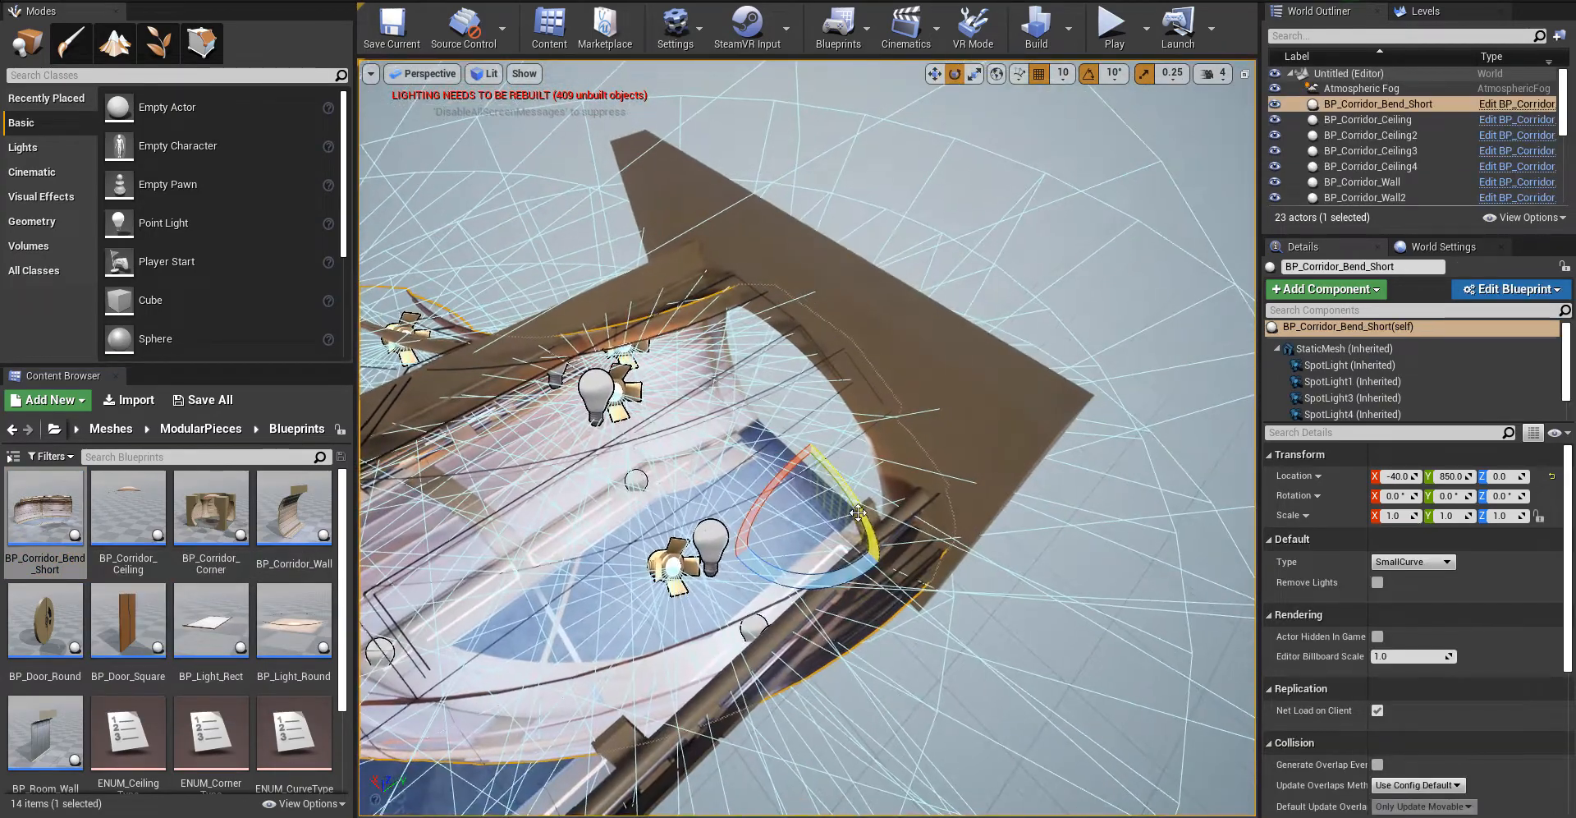
pyautogui.moveTo(808, 582); pyautogui.dragTo(566, 579)
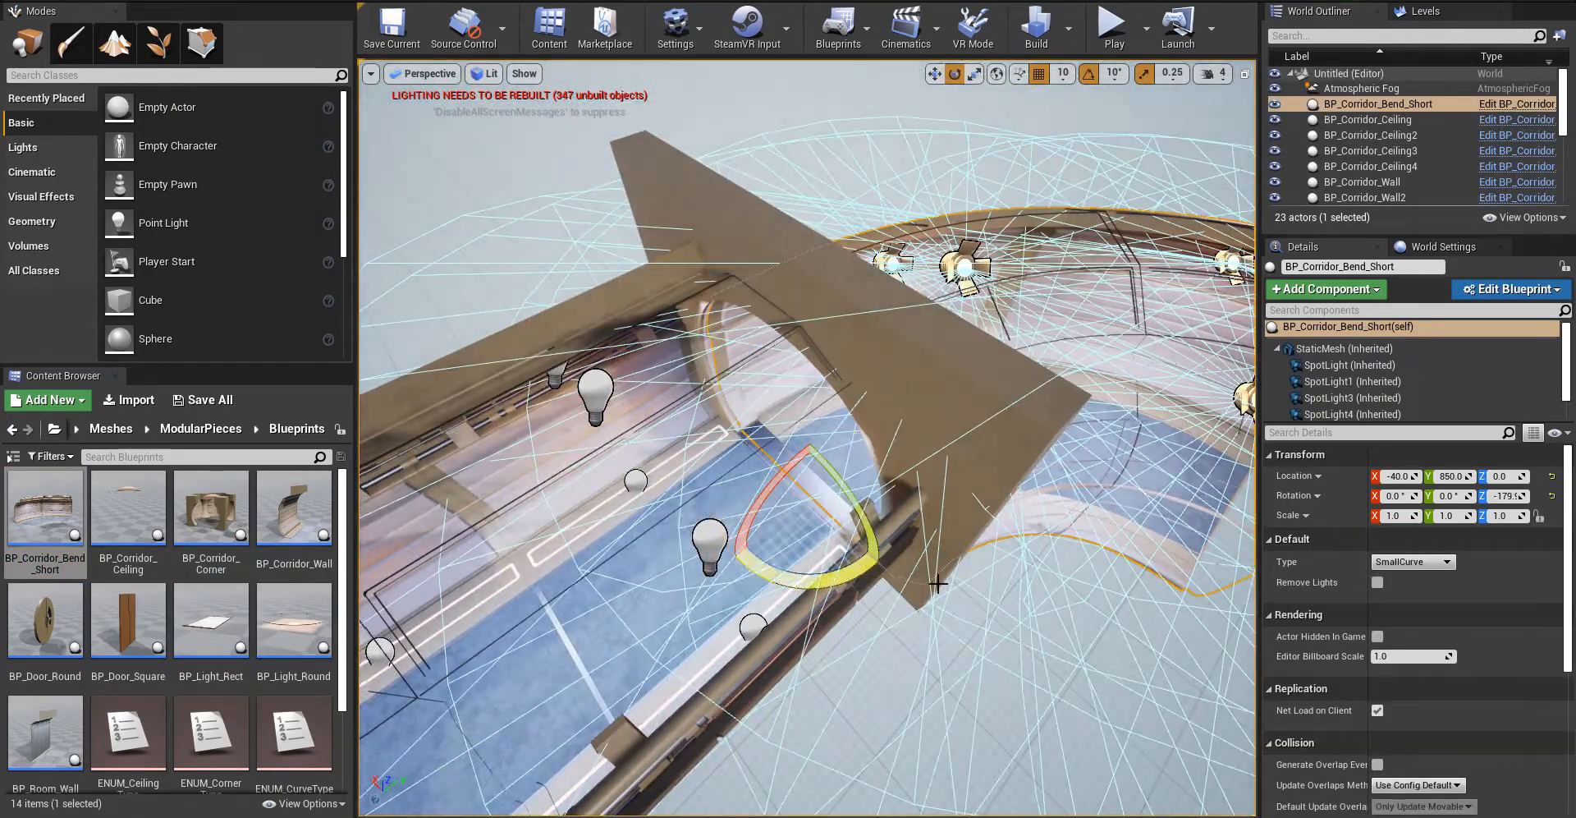
# - Align the bend with the end connector's opening by moving it to Y 880 and centring it along X
pyautogui.moveTo(937, 583); pyautogui.dragTo(903, 560, button='right')
pyautogui.press('w')
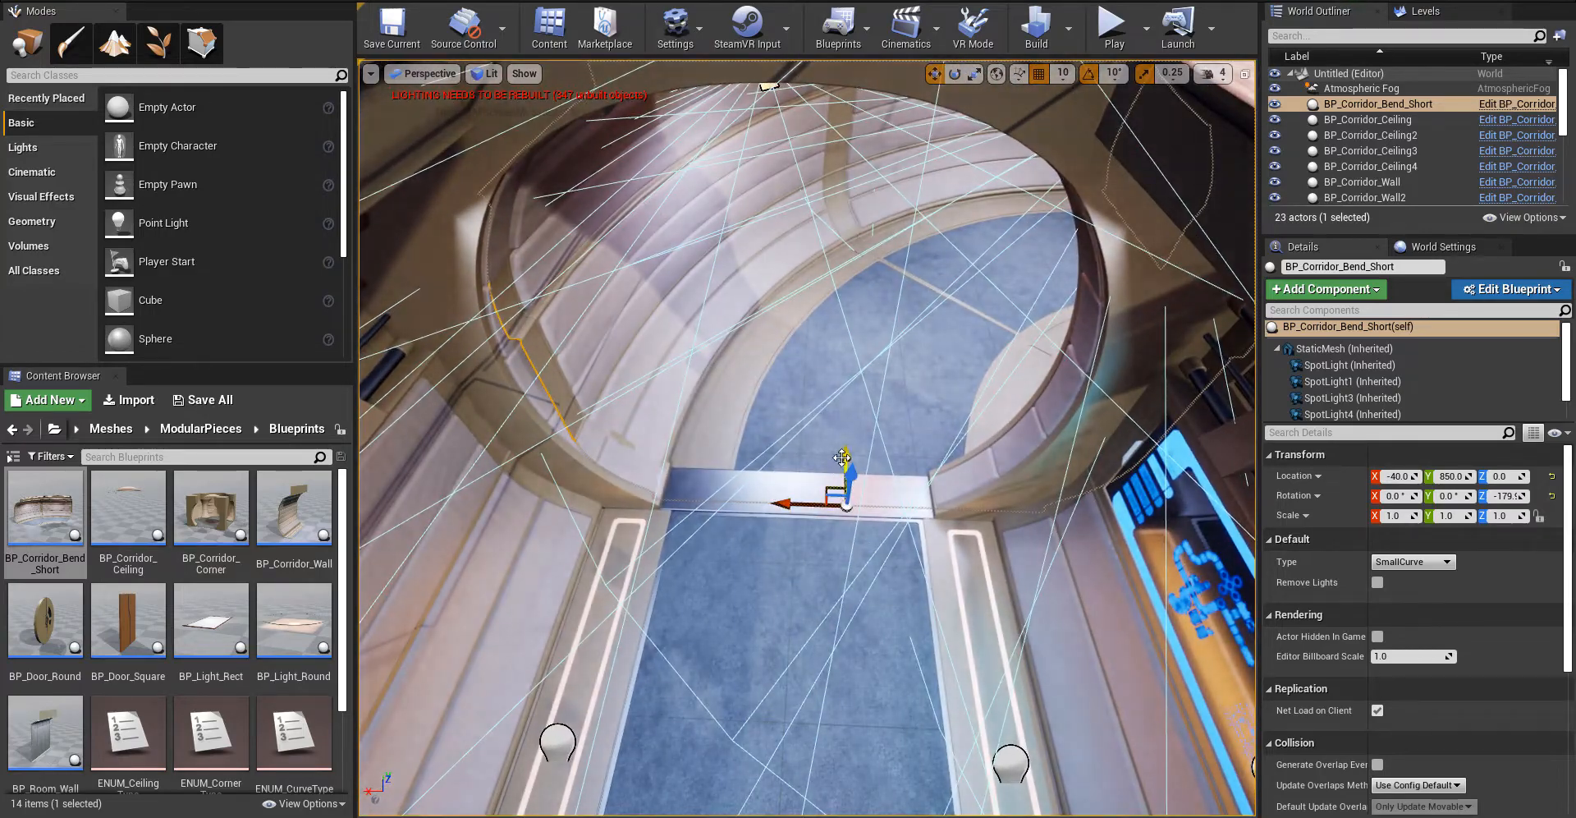
pyautogui.moveTo(842, 457); pyautogui.dragTo(782, 473)
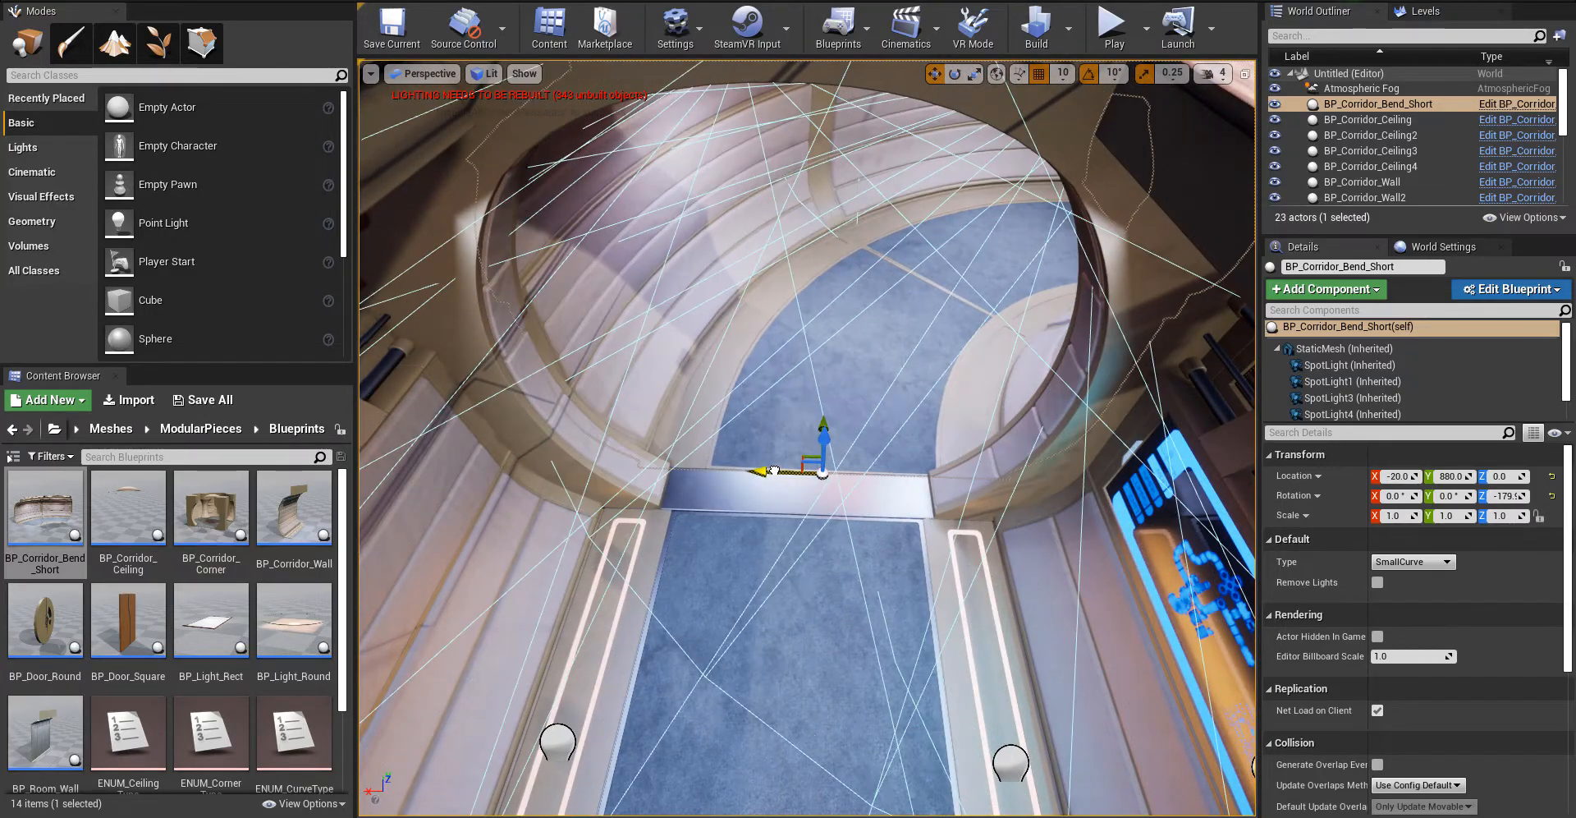
pyautogui.moveTo(782, 474); pyautogui.dragTo(985, 484, button='right')
pyautogui.moveTo(1018, 610); pyautogui.dragTo(1005, 602, button='right')
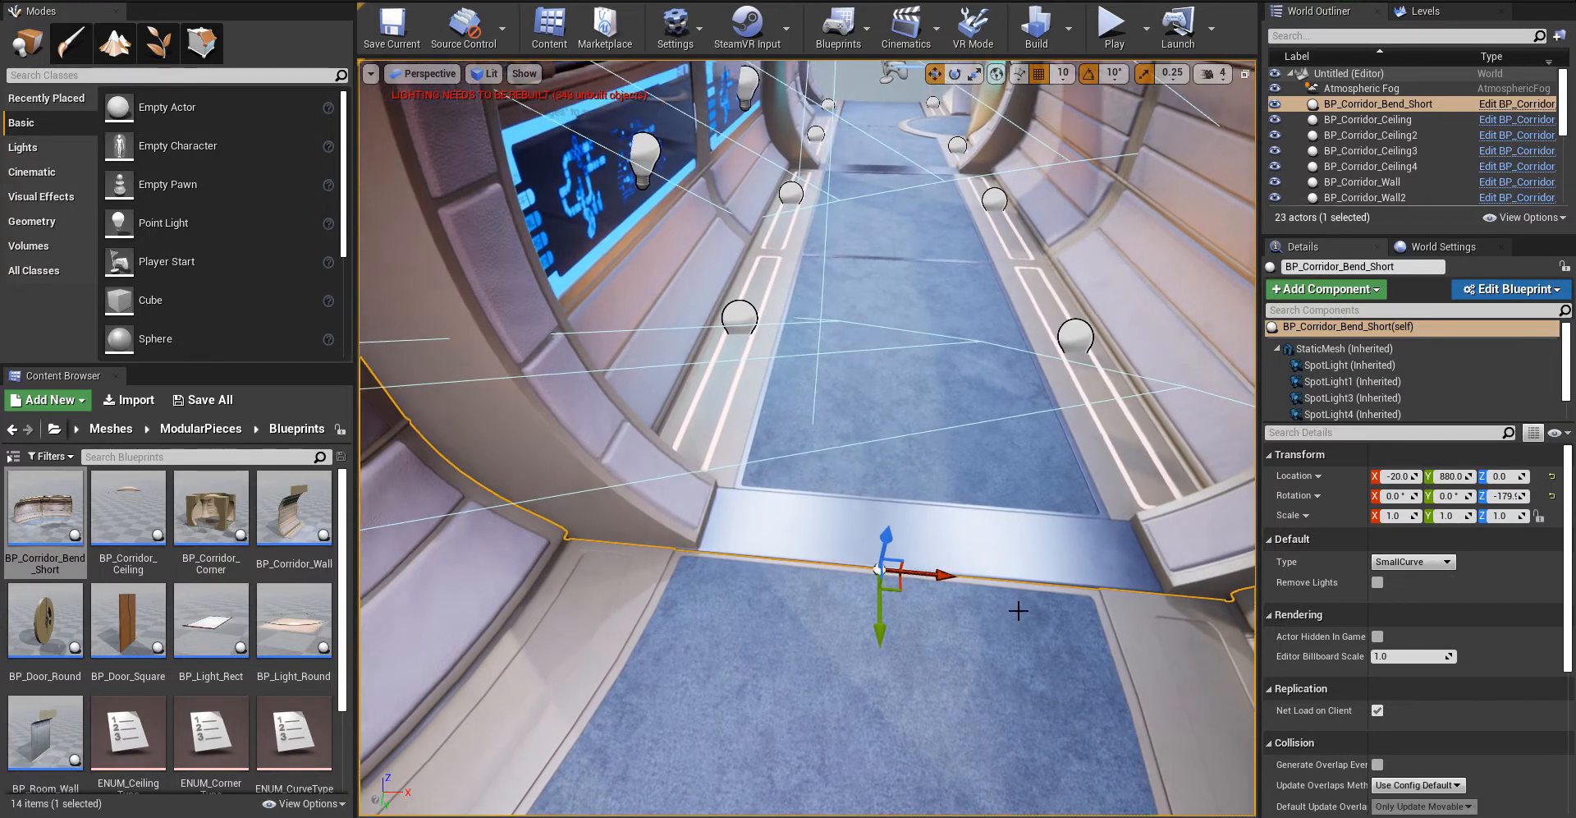
pyautogui.moveTo(942, 574)
pyautogui.keyDown('shift'); pyautogui.mouseDown()
pyautogui.moveTo(998, 578)
pyautogui.moveTo(952, 577)
pyautogui.mouseUp(); pyautogui.keyUp('shift')
# - Duplicate the bend and position the copy at X -800, Y 1670 with 0 degrees rotation, continuing the corridor as an S-curve
pyautogui.moveTo(898, 570); pyautogui.dragTo(911, 607, button='right')
pyautogui.moveTo(973, 454)
pyautogui.mouseDown(button='right')
pyautogui.moveTo(1005, 460)
pyautogui.moveTo(974, 454)
pyautogui.mouseUp(button='right')
pyautogui.keyDown('alt'); pyautogui.moveTo(974, 428); pyautogui.dragTo(574, 526); pyautogui.keyUp('alt')
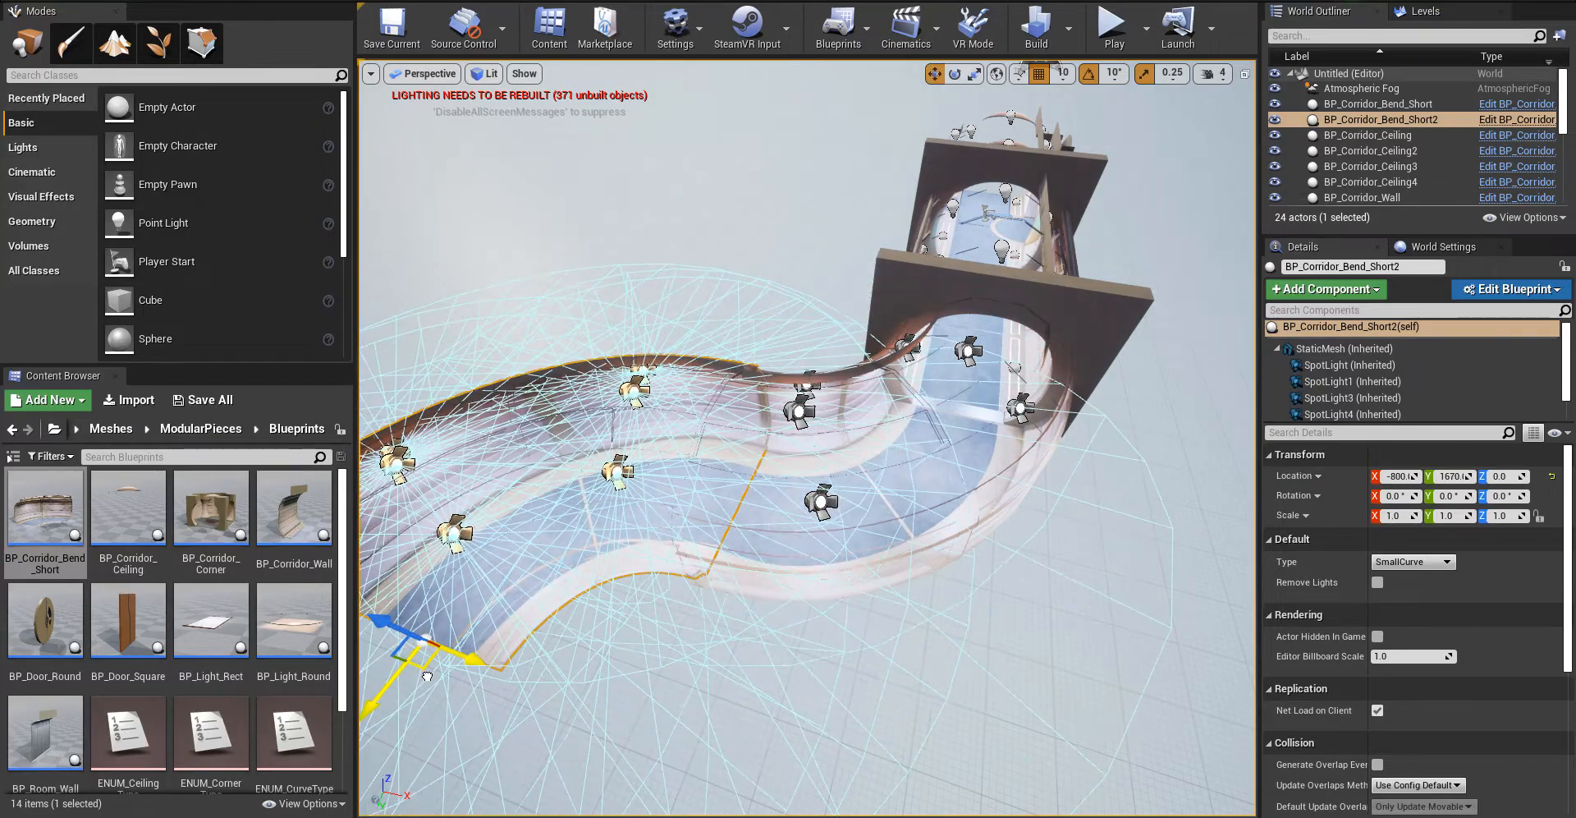
# - Shift the duplicated bend to Y 1680 so that it meets the first bend
pyautogui.moveTo(420, 683); pyautogui.dragTo(423, 712, button='right')
pyautogui.press('w')
pyautogui.press('s')
pyautogui.press('s')
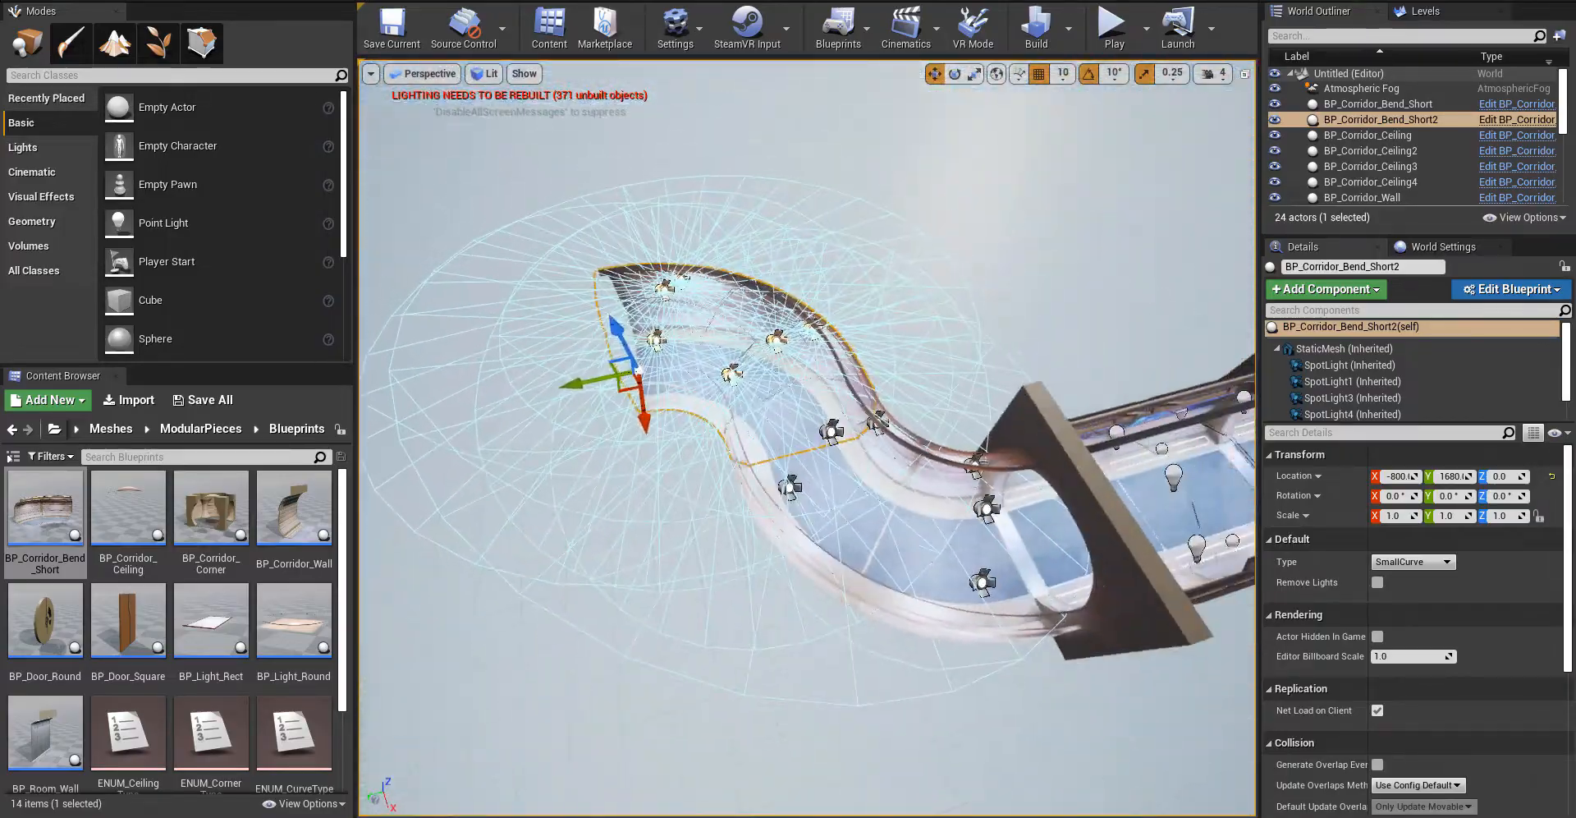
# - Select the first connector together with the adjoining floor, ceiling and both wall pieces of the straight corridor section
pyautogui.click(1033, 518)
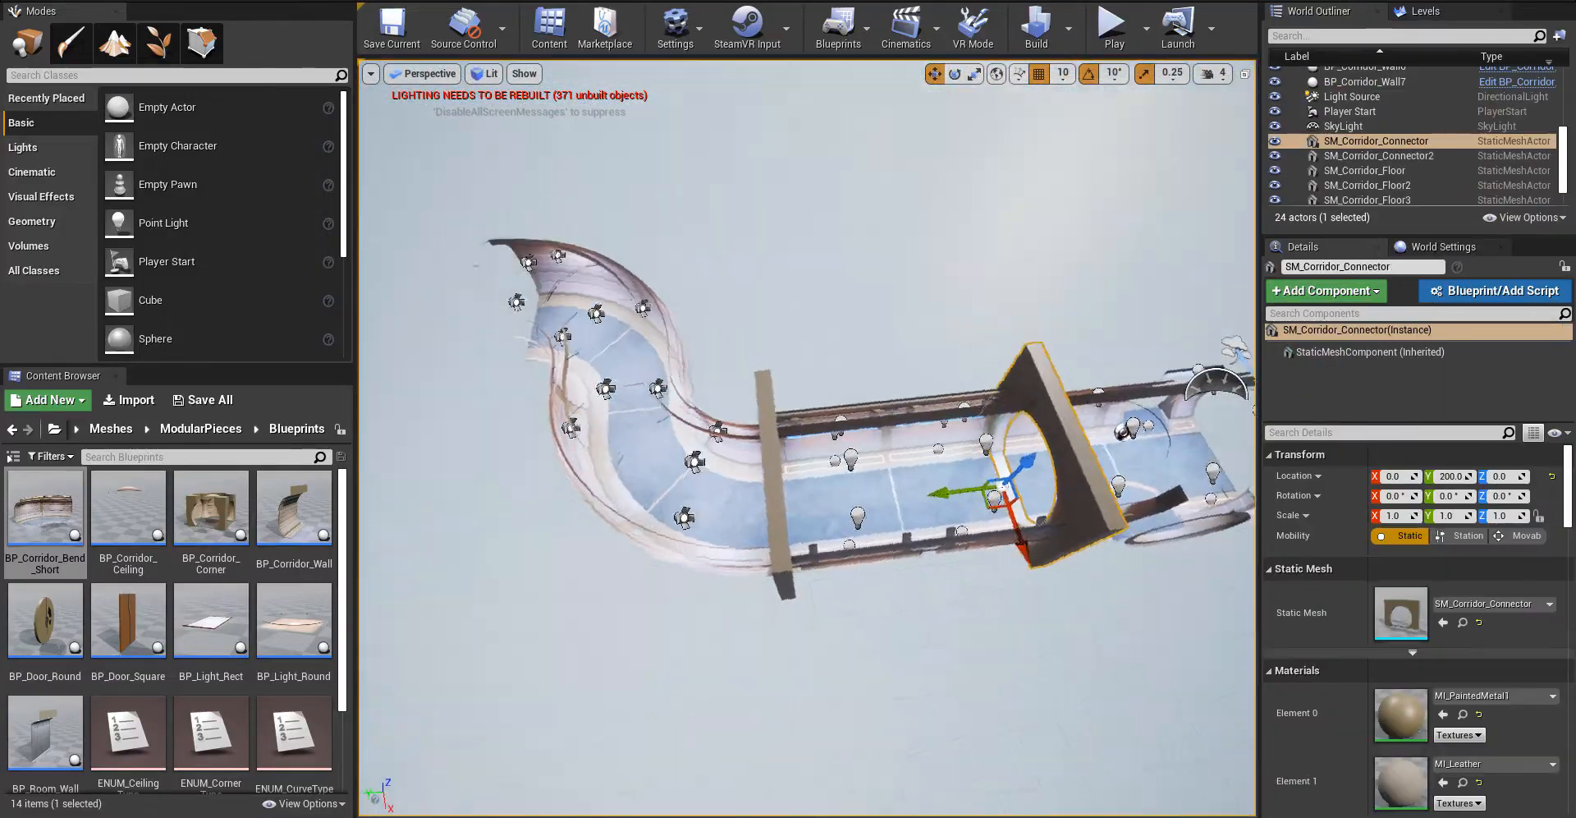
pyautogui.keyDown('ctrl'); pyautogui.click(916, 446); pyautogui.keyUp('ctrl')
pyautogui.keyDown('ctrl'); pyautogui.click(885, 407); pyautogui.keyUp('ctrl')
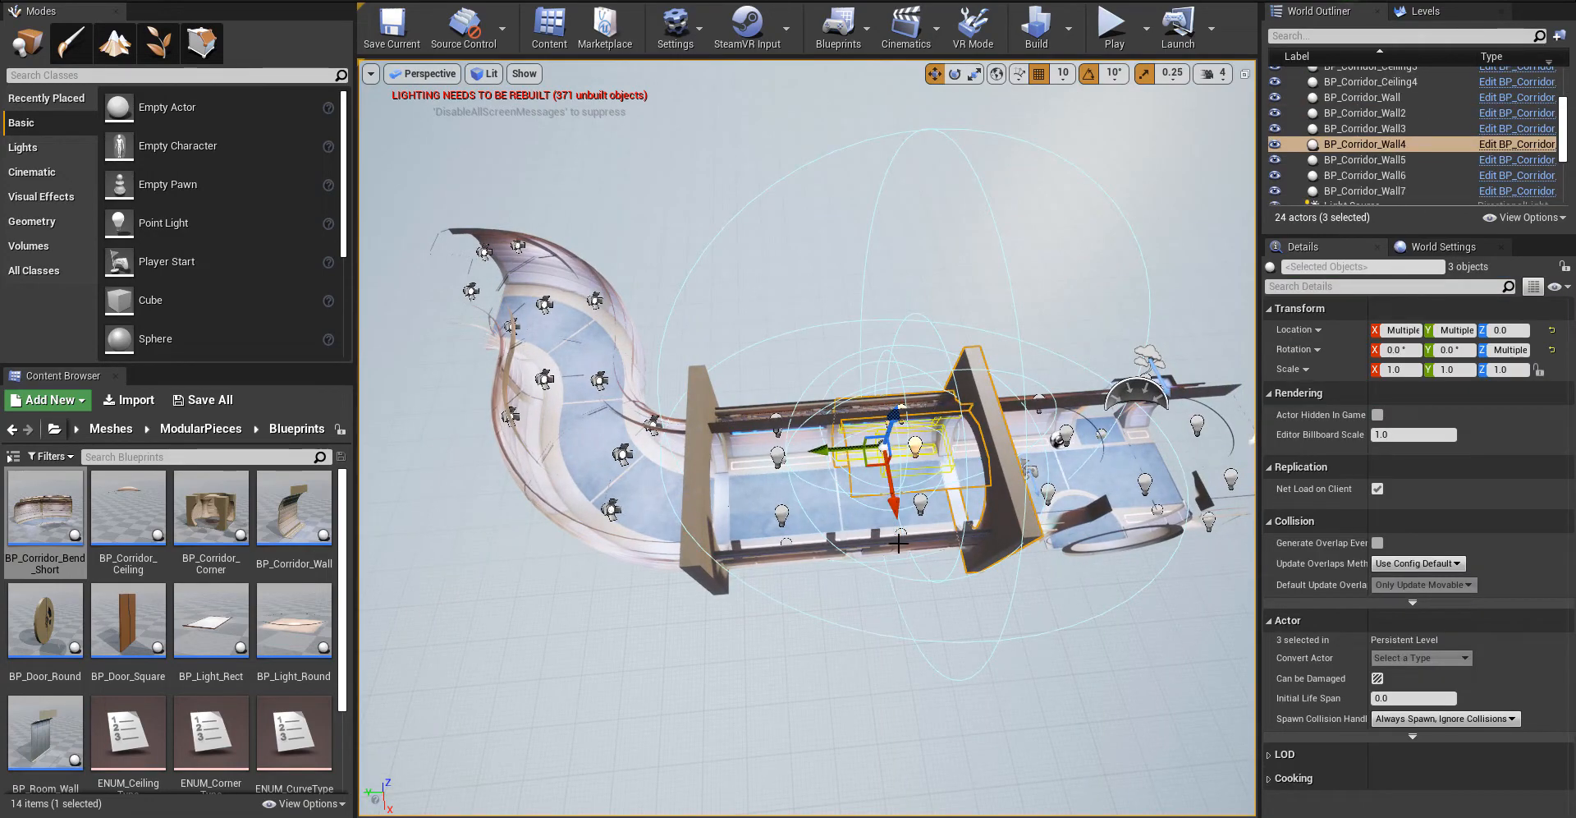
pyautogui.keyDown('ctrl'); pyautogui.click(882, 478); pyautogui.keyUp('ctrl')
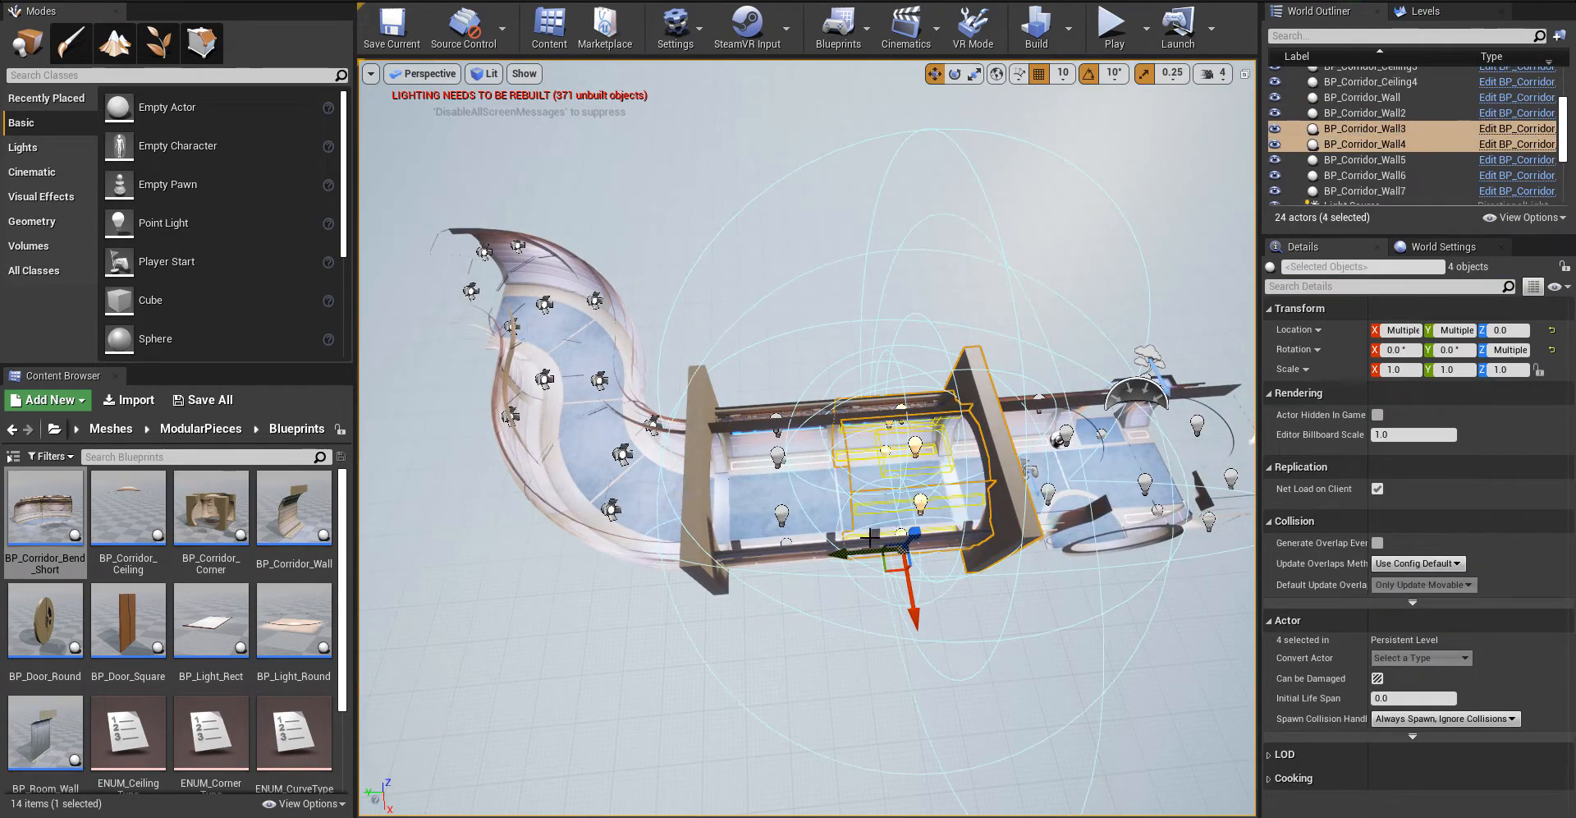
pyautogui.press('w')
pyautogui.moveTo(870, 538); pyautogui.dragTo(1100, 476, button='right')
pyautogui.press('s')
pyautogui.keyDown('ctrl'); pyautogui.click(781, 606); pyautogui.keyUp('ctrl')
pyautogui.press('s')
pyautogui.moveTo(992, 612)
pyautogui.mouseDown(button='right')
pyautogui.moveTo(919, 697)
pyautogui.moveTo(991, 612)
pyautogui.mouseUp(button='right')
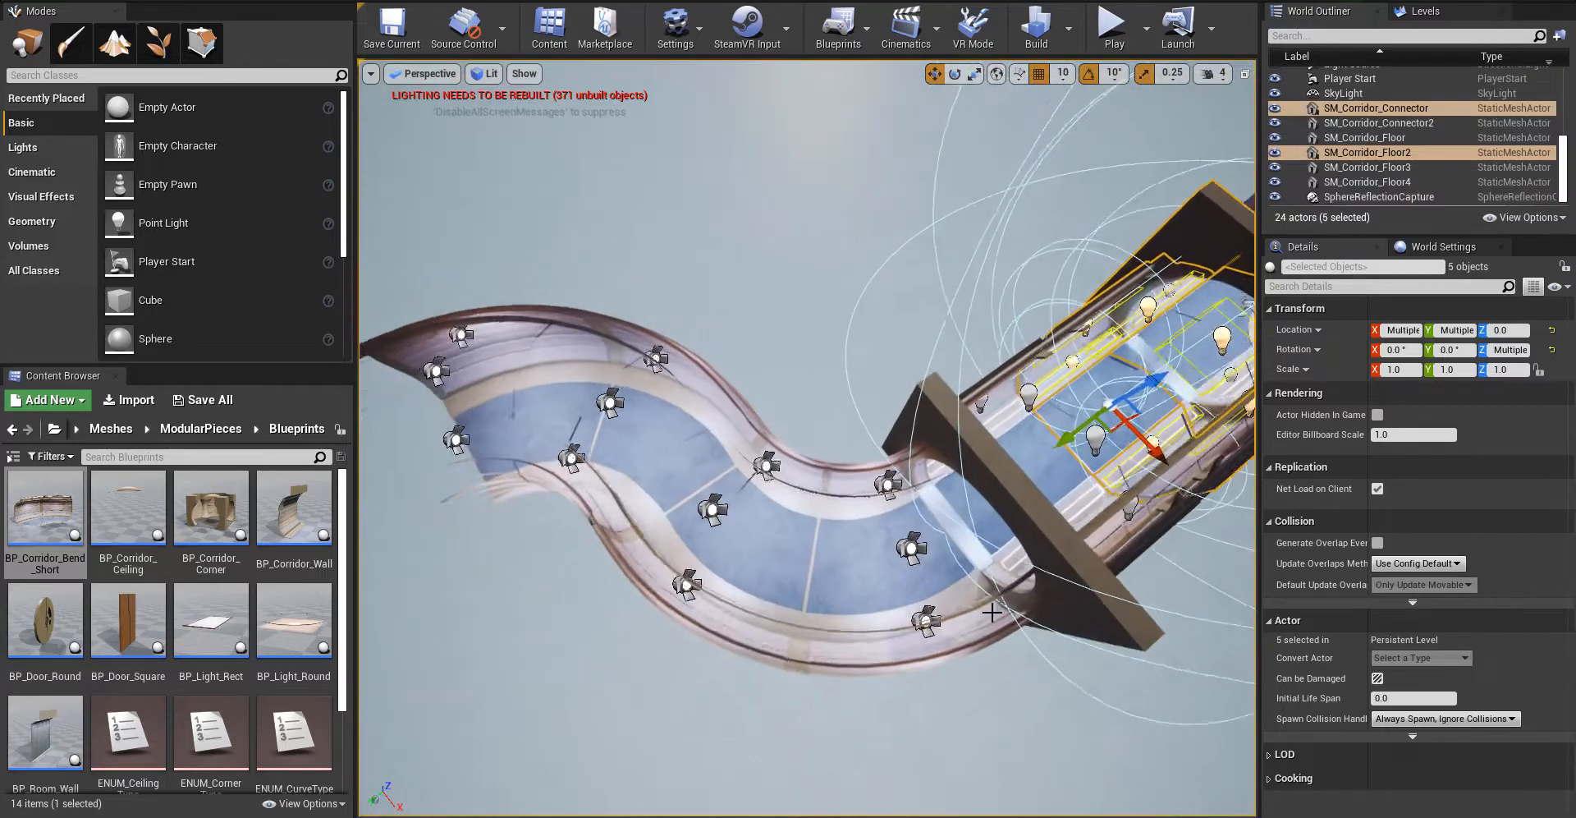
# - Duplicate the selected straight section and align the copy with the open end of the second bend
pyautogui.keyDown('alt'); pyautogui.keyDown('shift'); pyautogui.moveTo(1097, 432); pyautogui.dragTo(829, 453); pyautogui.keyUp('shift'); pyautogui.keyUp('alt')
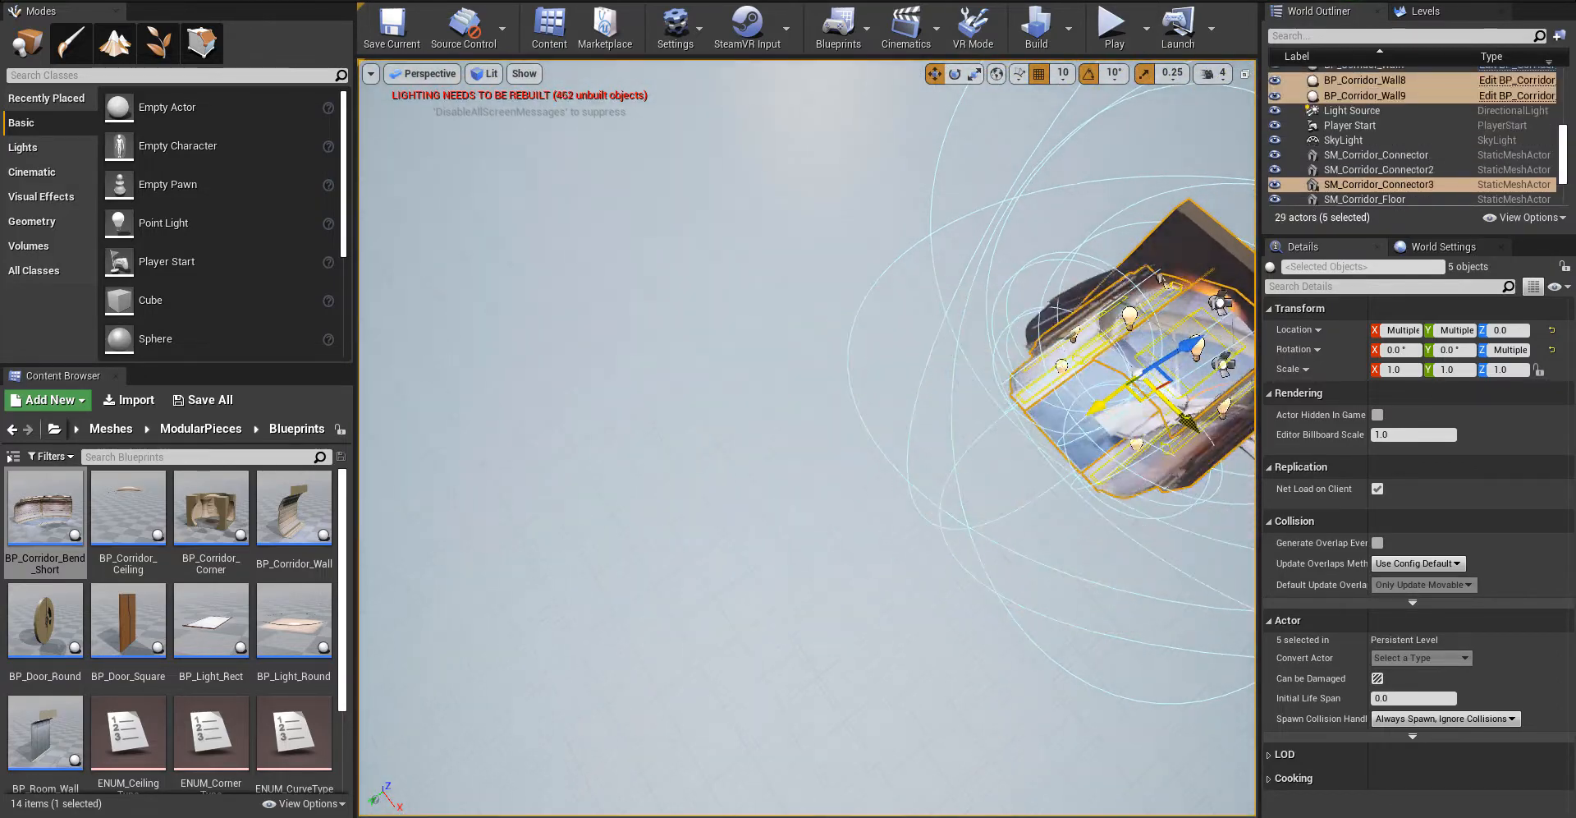
pyautogui.moveTo(1149, 397); pyautogui.dragTo(1235, 367, button='right')
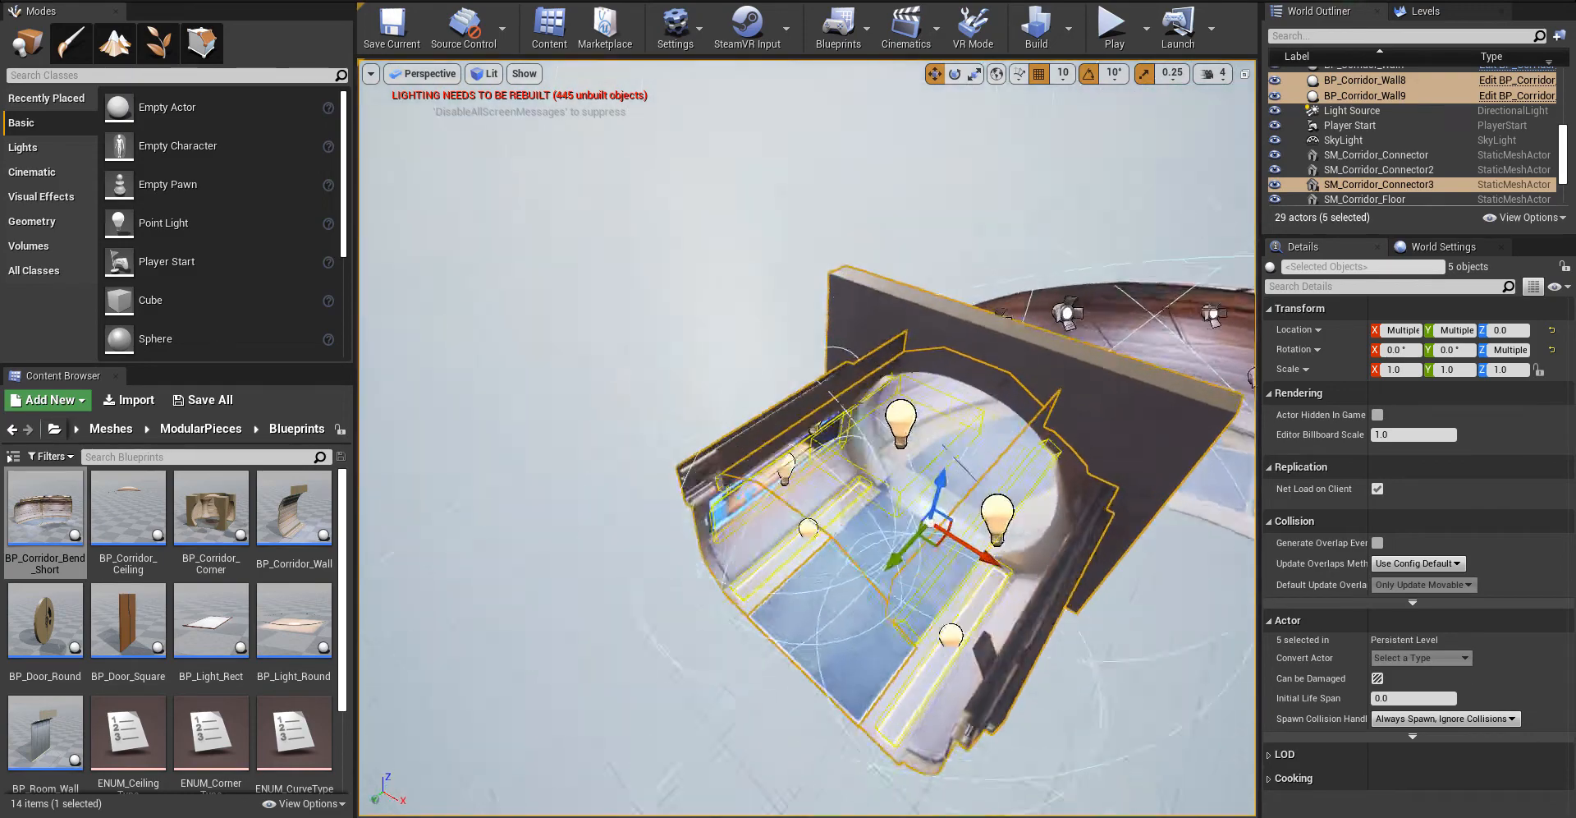
pyautogui.moveTo(904, 552); pyautogui.dragTo(907, 514)
pyautogui.moveTo(935, 526); pyautogui.dragTo(1120, 525, button='right')
pyautogui.press('w')
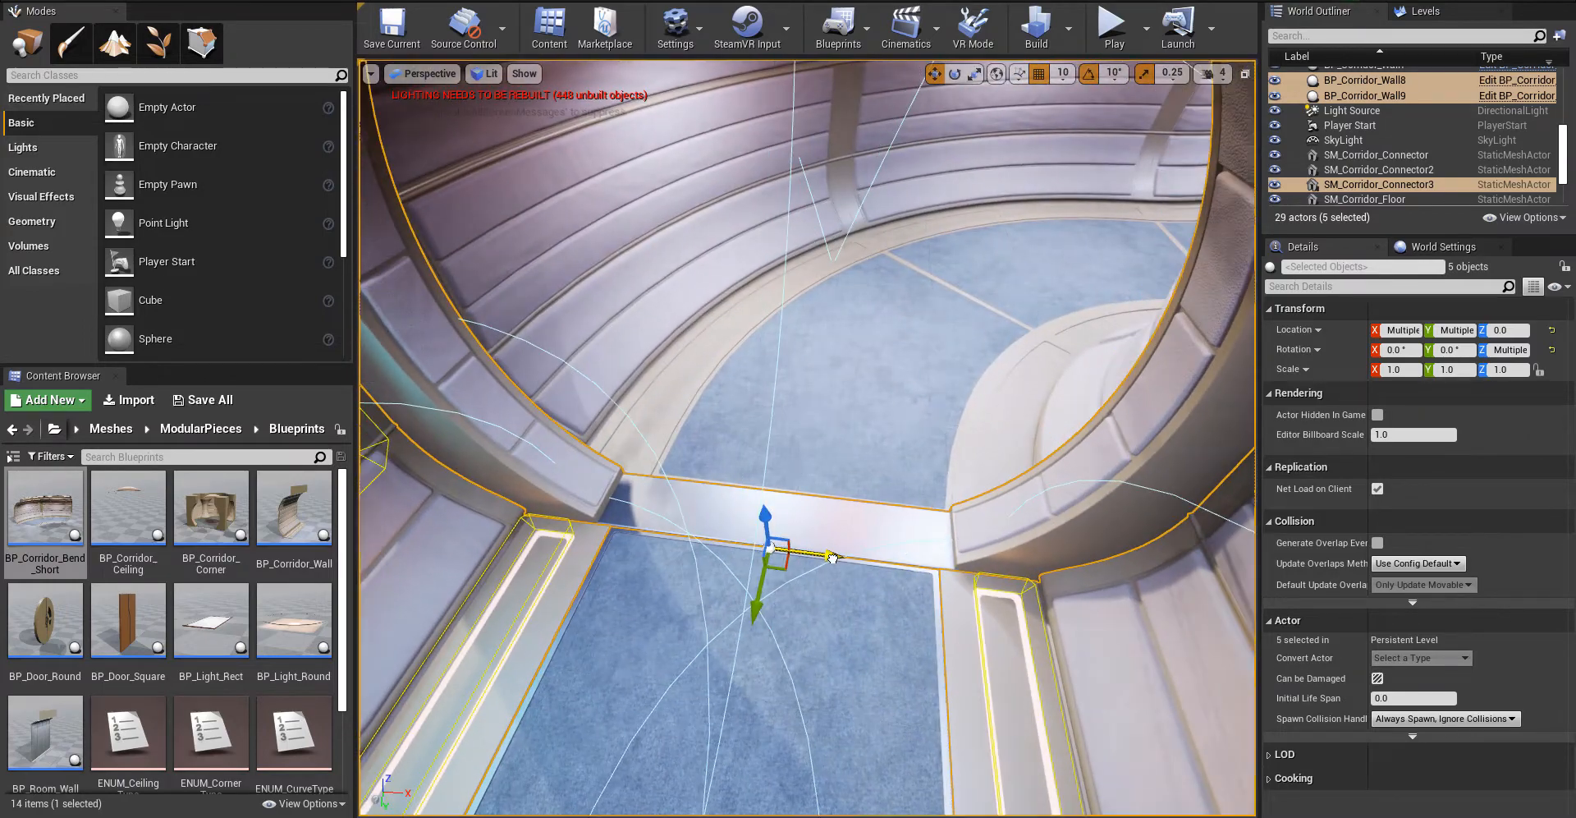
# - Examine how the new straight section joins the bend and review the whole corridor from outside
pyautogui.moveTo(845, 558); pyautogui.dragTo(1165, 574, button='right')
pyautogui.press('a')
pyautogui.press('w')
pyautogui.moveTo(806, 438); pyautogui.dragTo(901, 608, button='right')
pyautogui.press('s')
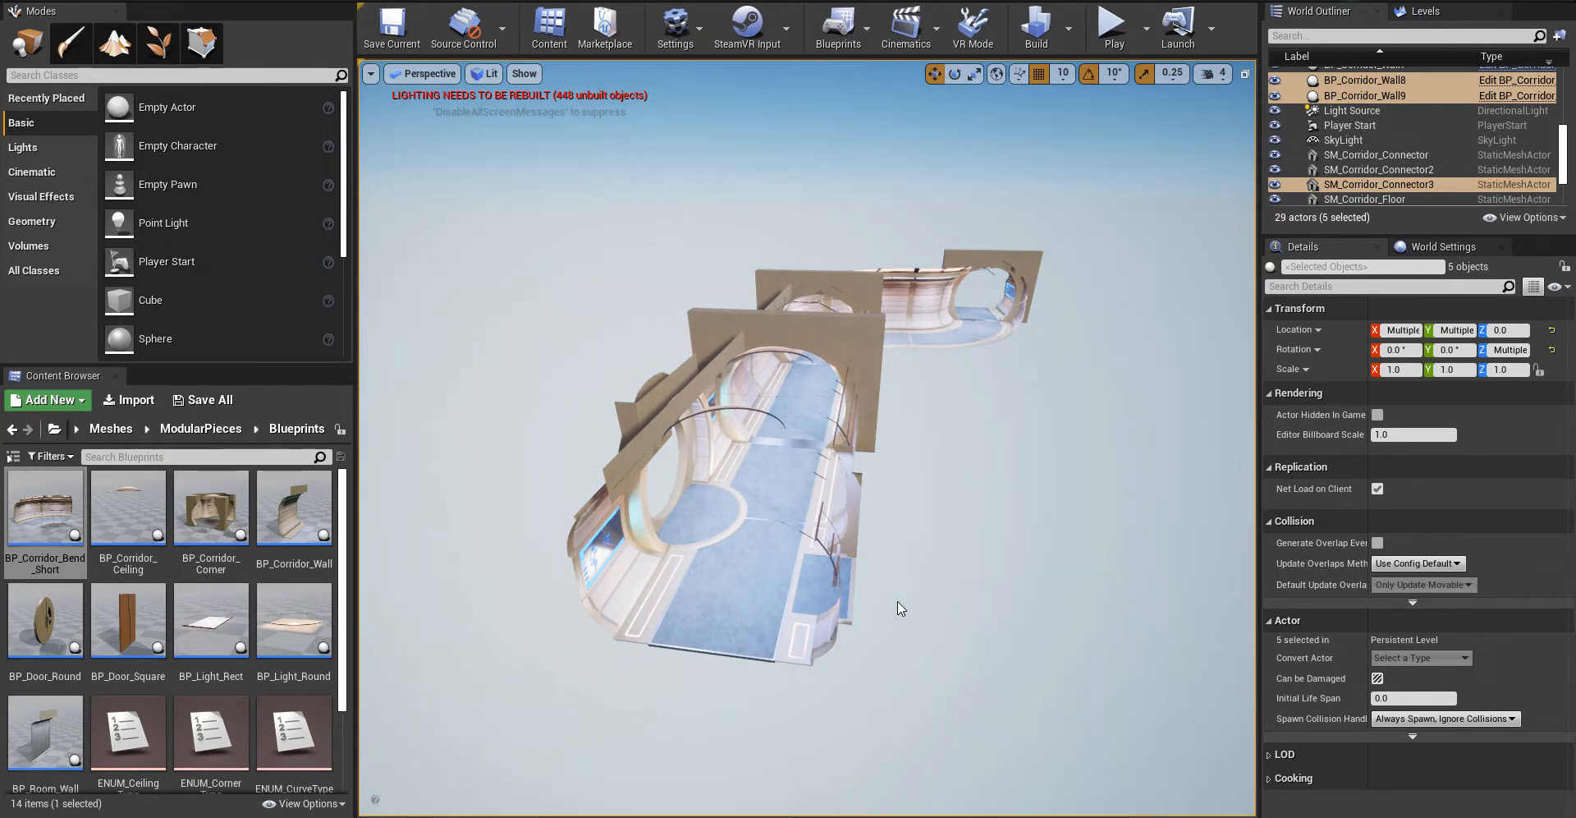
pyautogui.press('w')
pyautogui.moveTo(900, 608); pyautogui.dragTo(973, 652, button='right')
pyautogui.press('s')
pyautogui.press('a')
pyautogui.press('s')
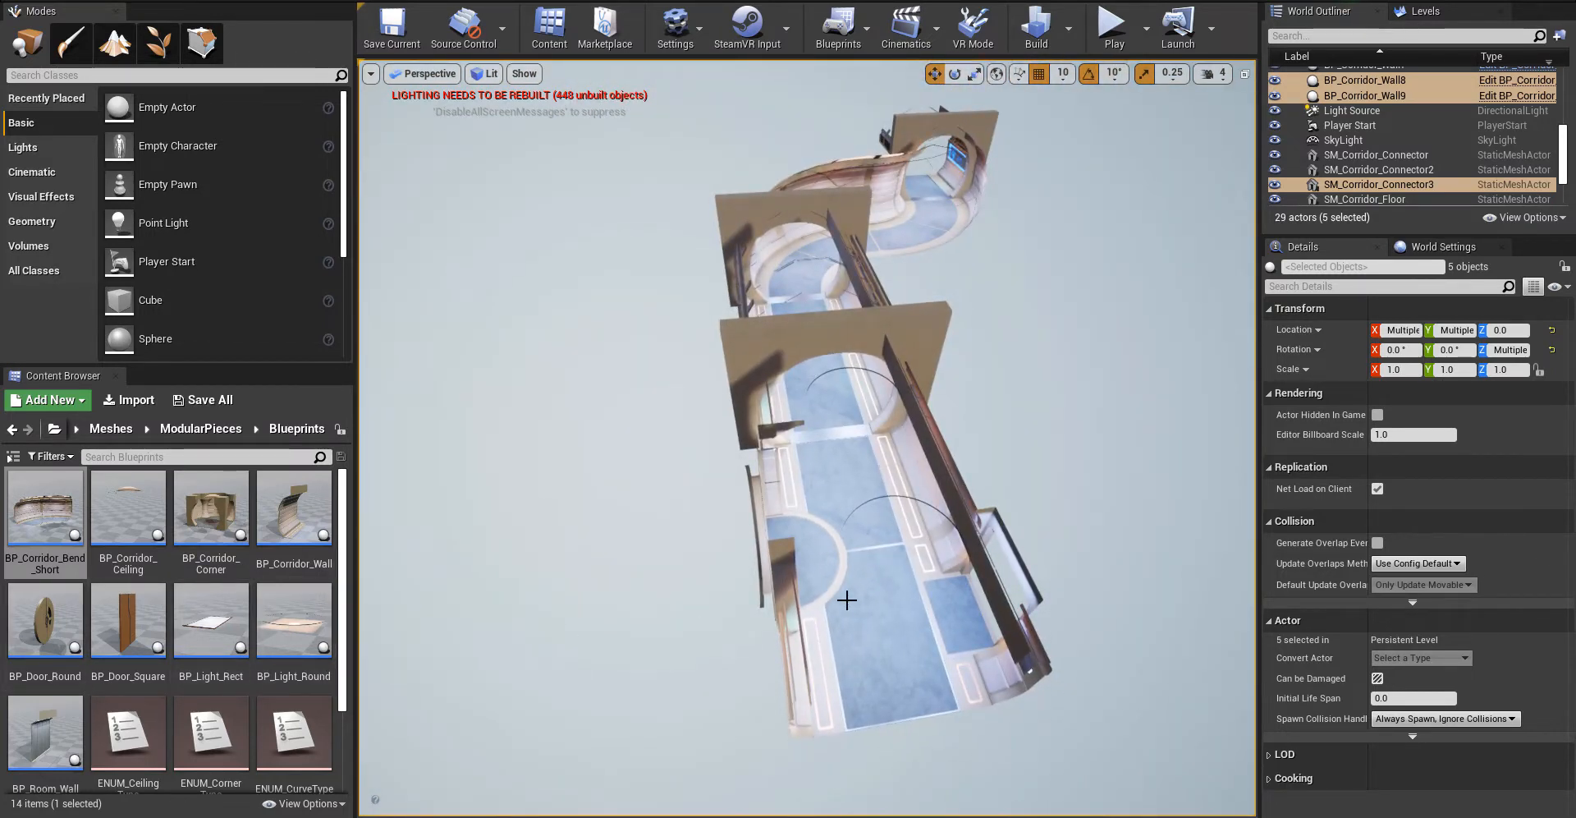
# - Place BP_Door_Round in the round doorway and position it at X 220, Y -160, Z 0
pyautogui.press('w')
pyautogui.moveTo(844, 599); pyautogui.dragTo(891, 558, button='right')
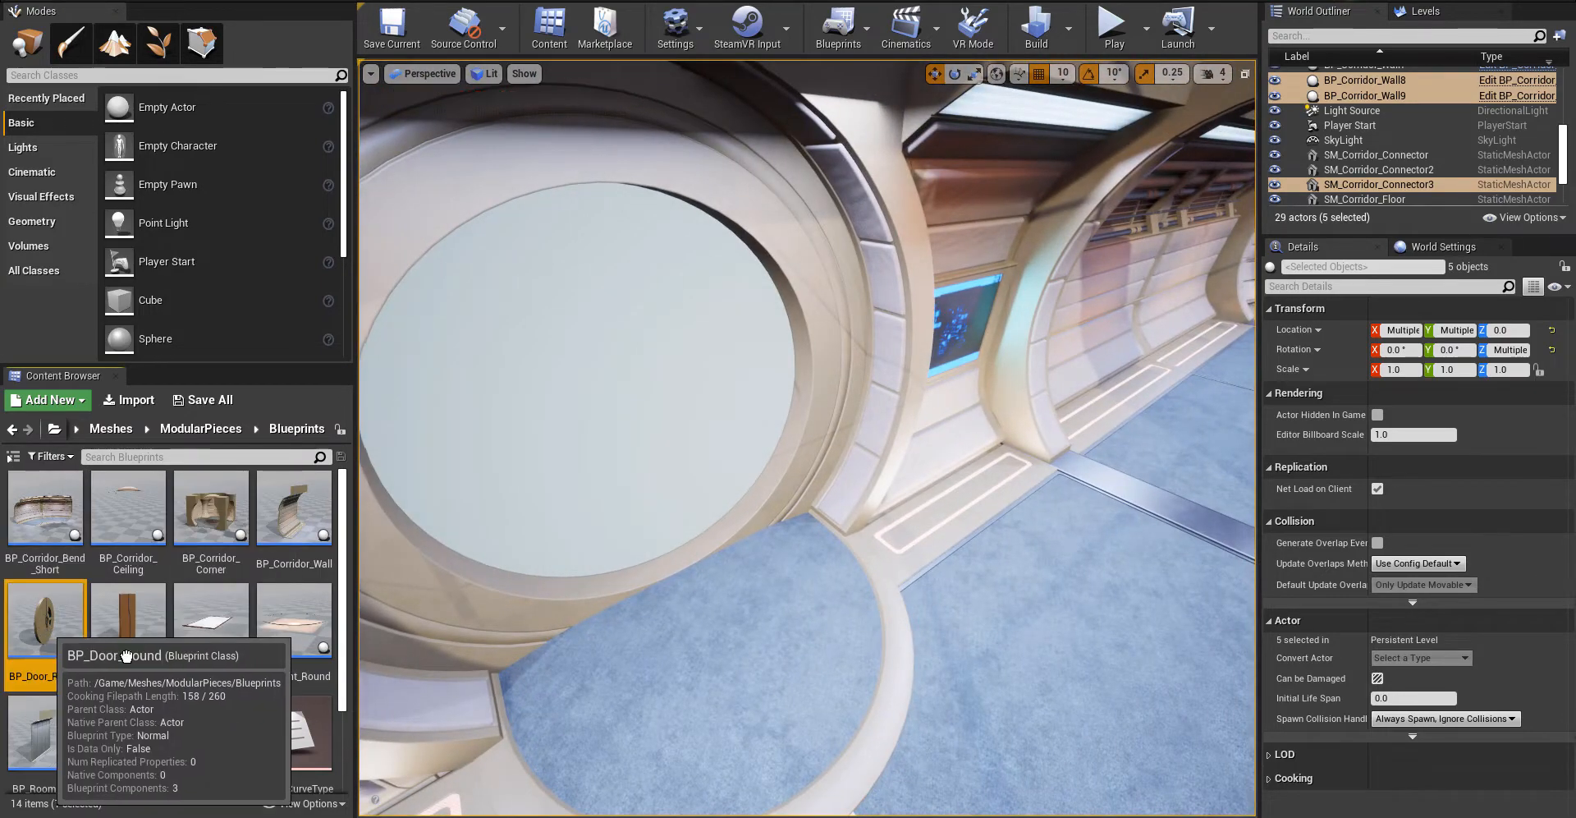
pyautogui.moveTo(45, 624); pyautogui.dragTo(694, 579)
pyautogui.moveTo(780, 630); pyautogui.dragTo(706, 625, button='right')
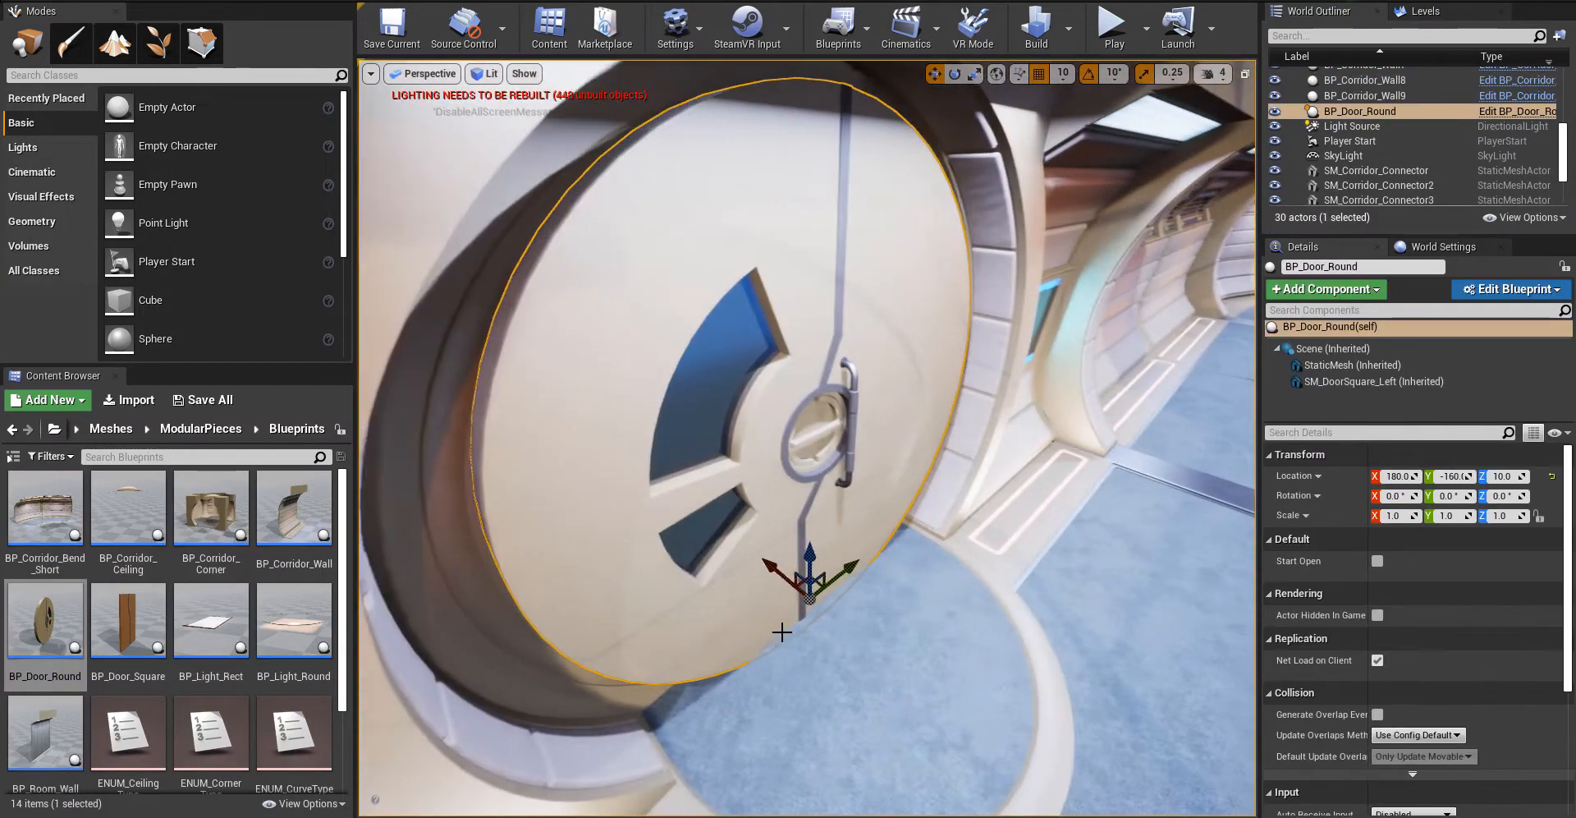
pyautogui.moveTo(794, 581); pyautogui.dragTo(753, 557)
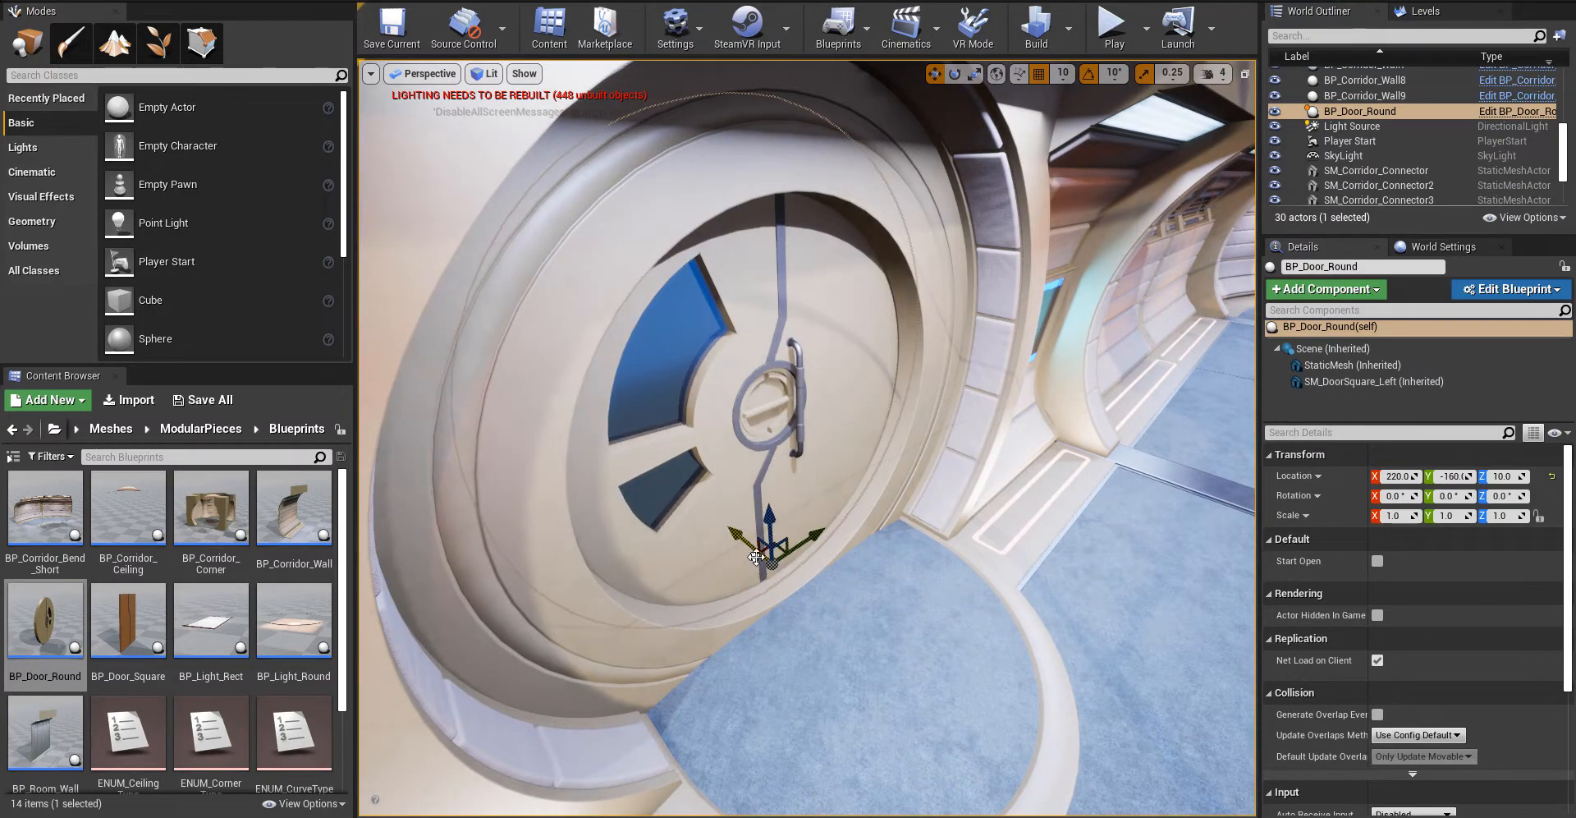
pyautogui.moveTo(756, 557); pyautogui.dragTo(682, 533, button='right')
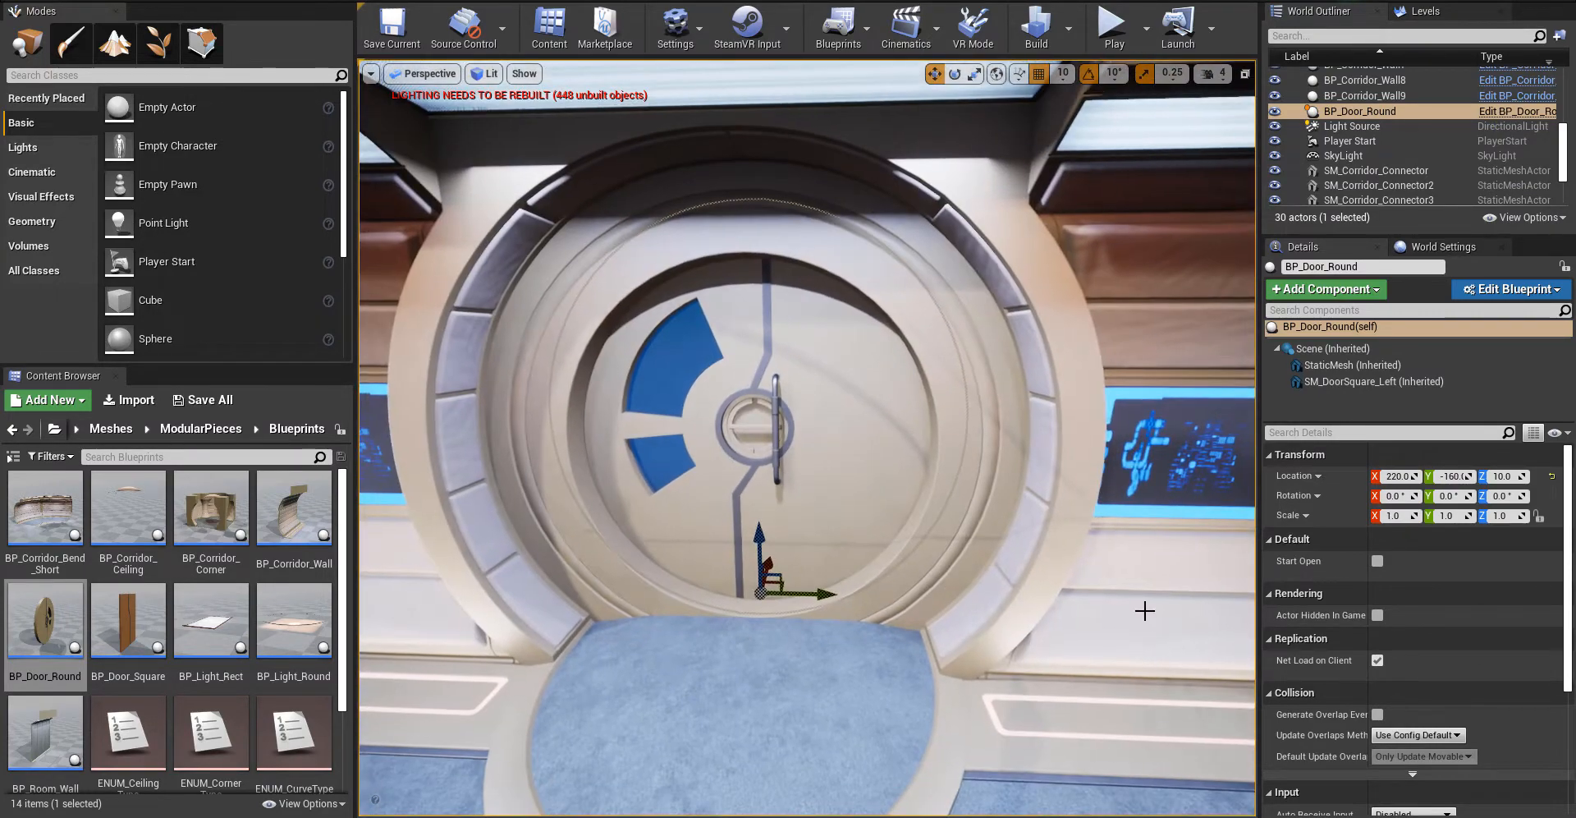
pyautogui.write('0')
pyautogui.press('Return')
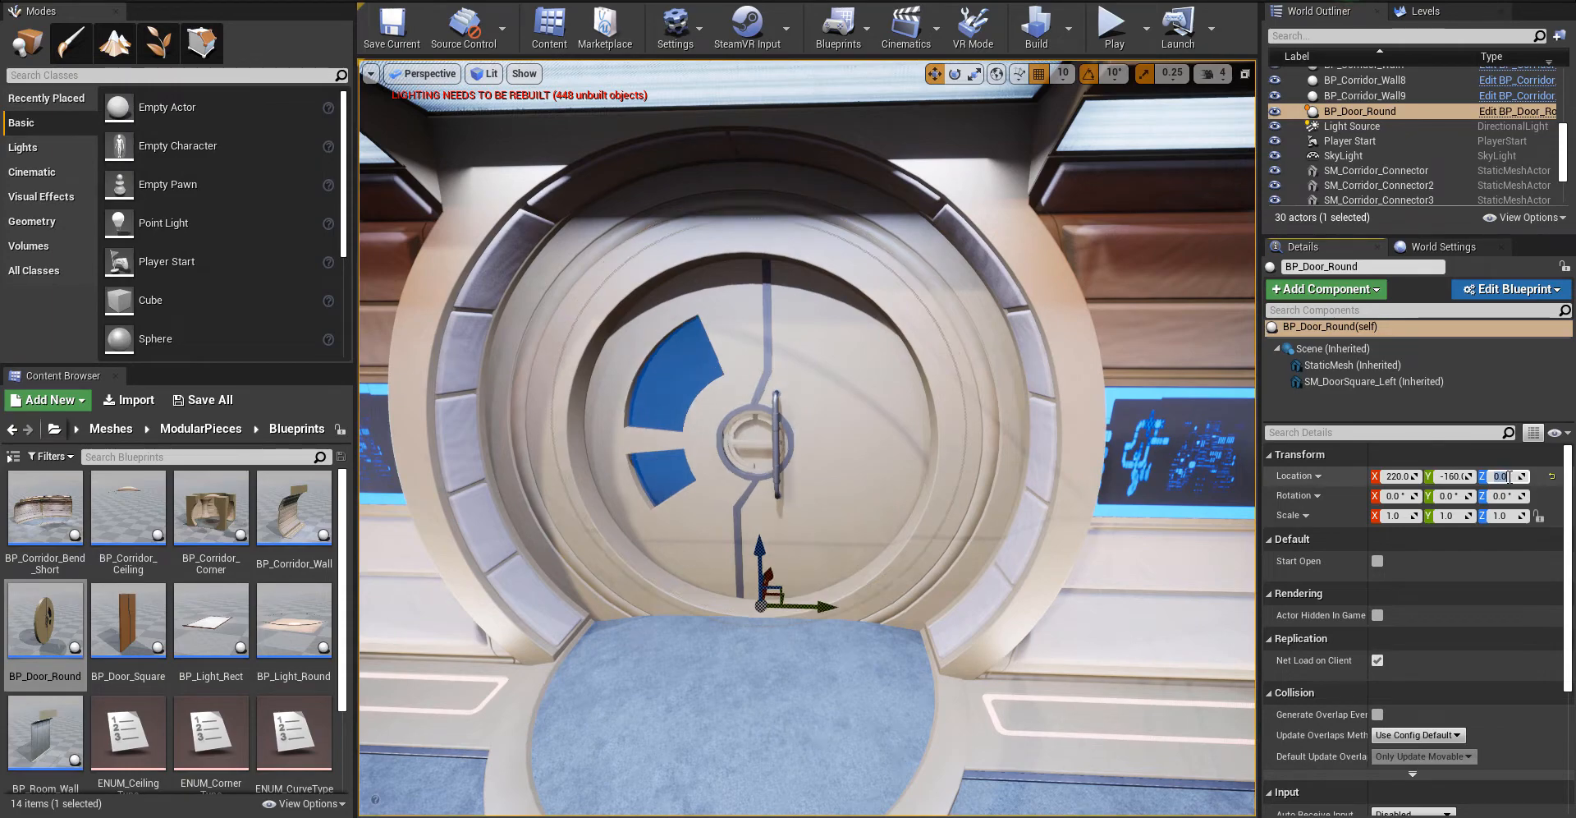
# - Preview the round door's Start Open option by enabling it and disabling it again
pyautogui.moveTo(922, 618); pyautogui.dragTo(936, 651, button='right')
pyautogui.click(1378, 562)
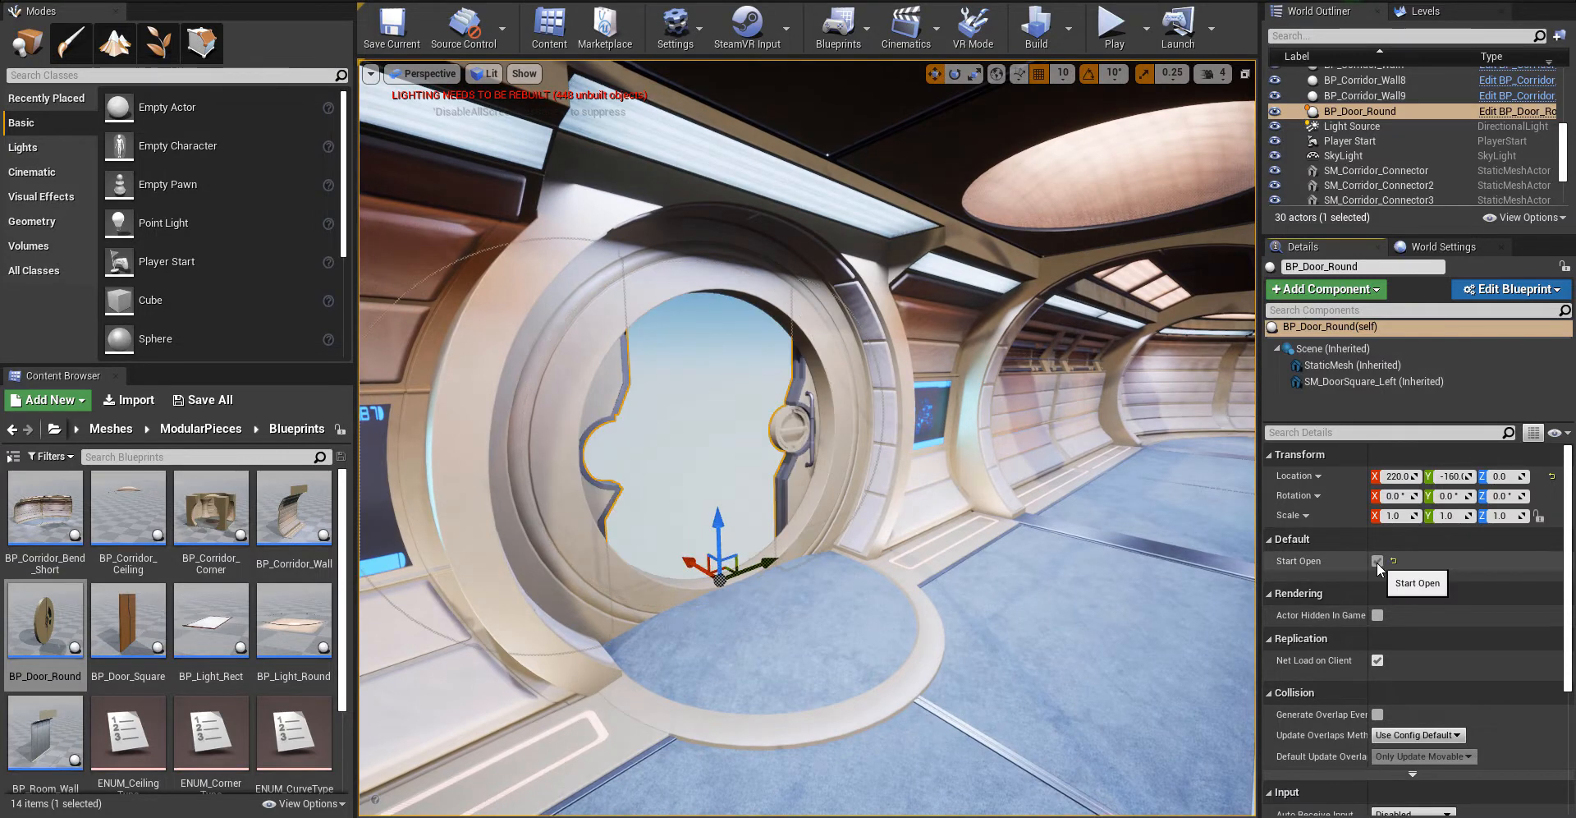
pyautogui.click(1377, 563)
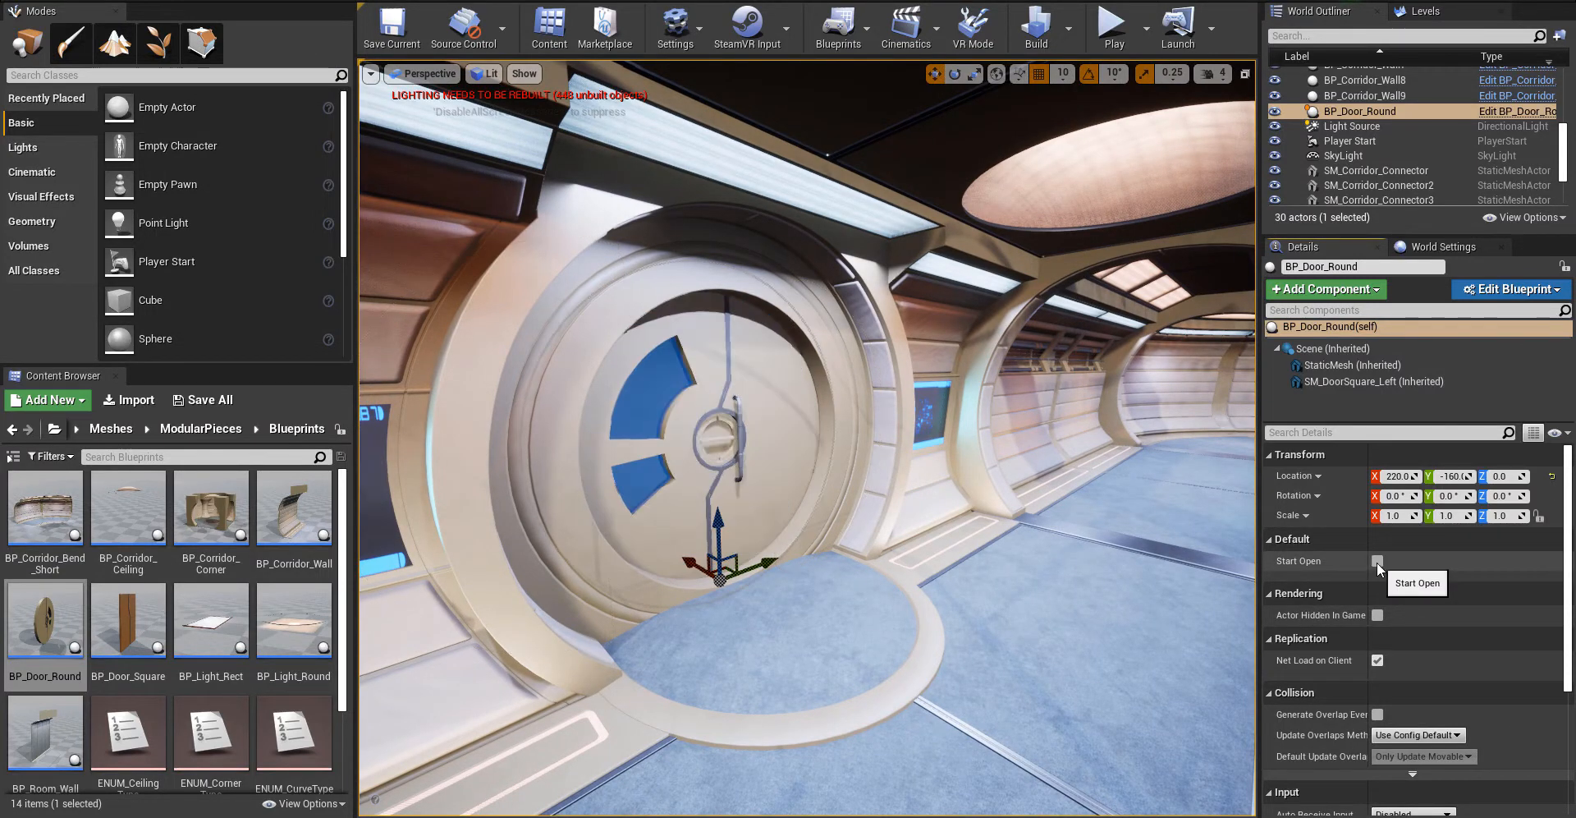
# - Open BP_Door_Round in the Blueprint Editor and examine the Delay, Door Open and Door Close calls in its Event Graph
pyautogui.click(1512, 289)
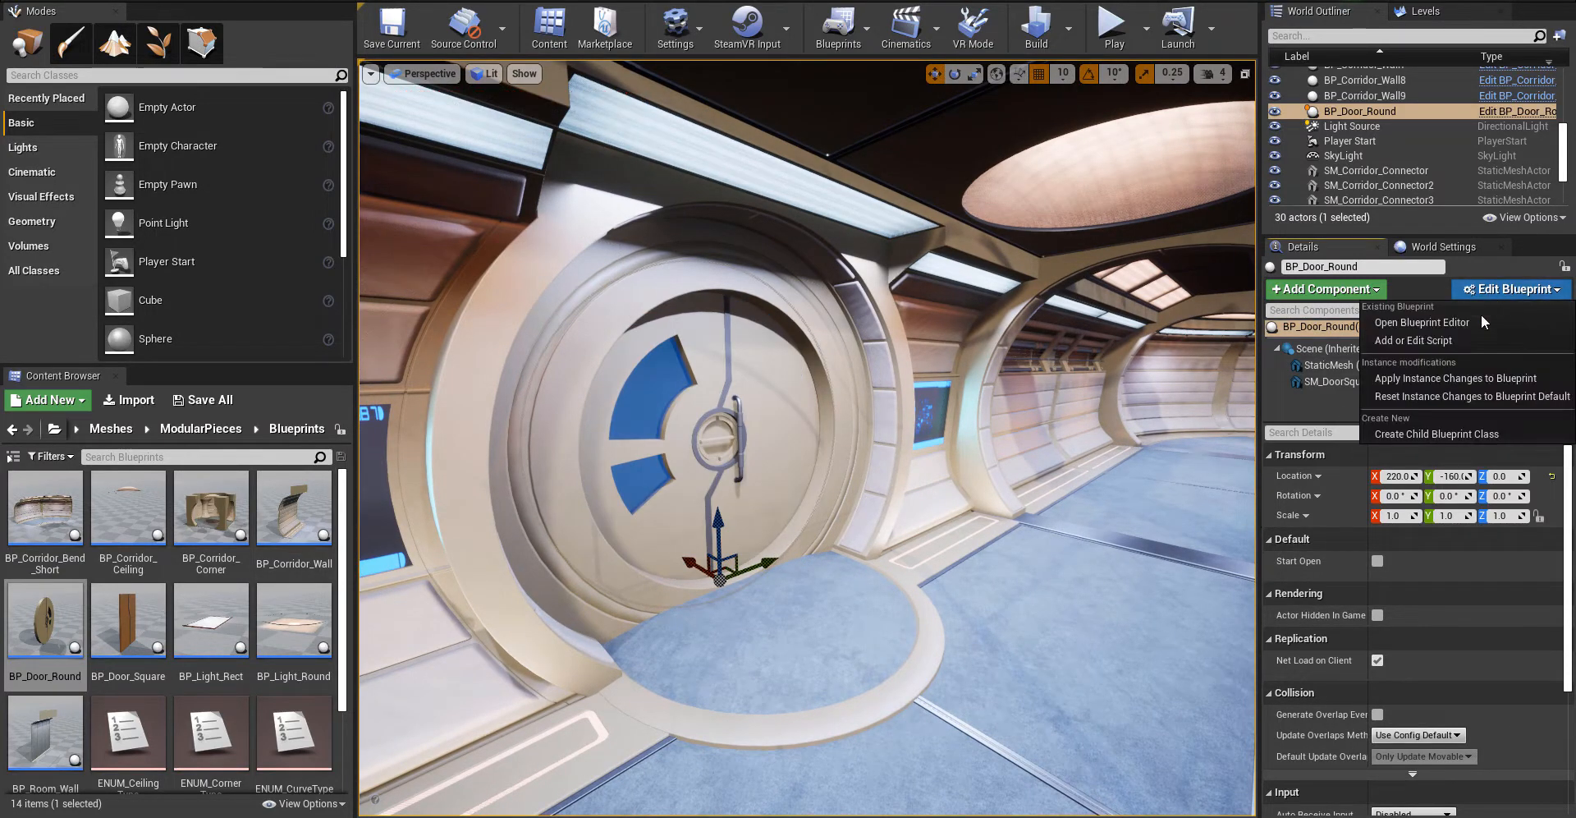
pyautogui.click(1403, 318)
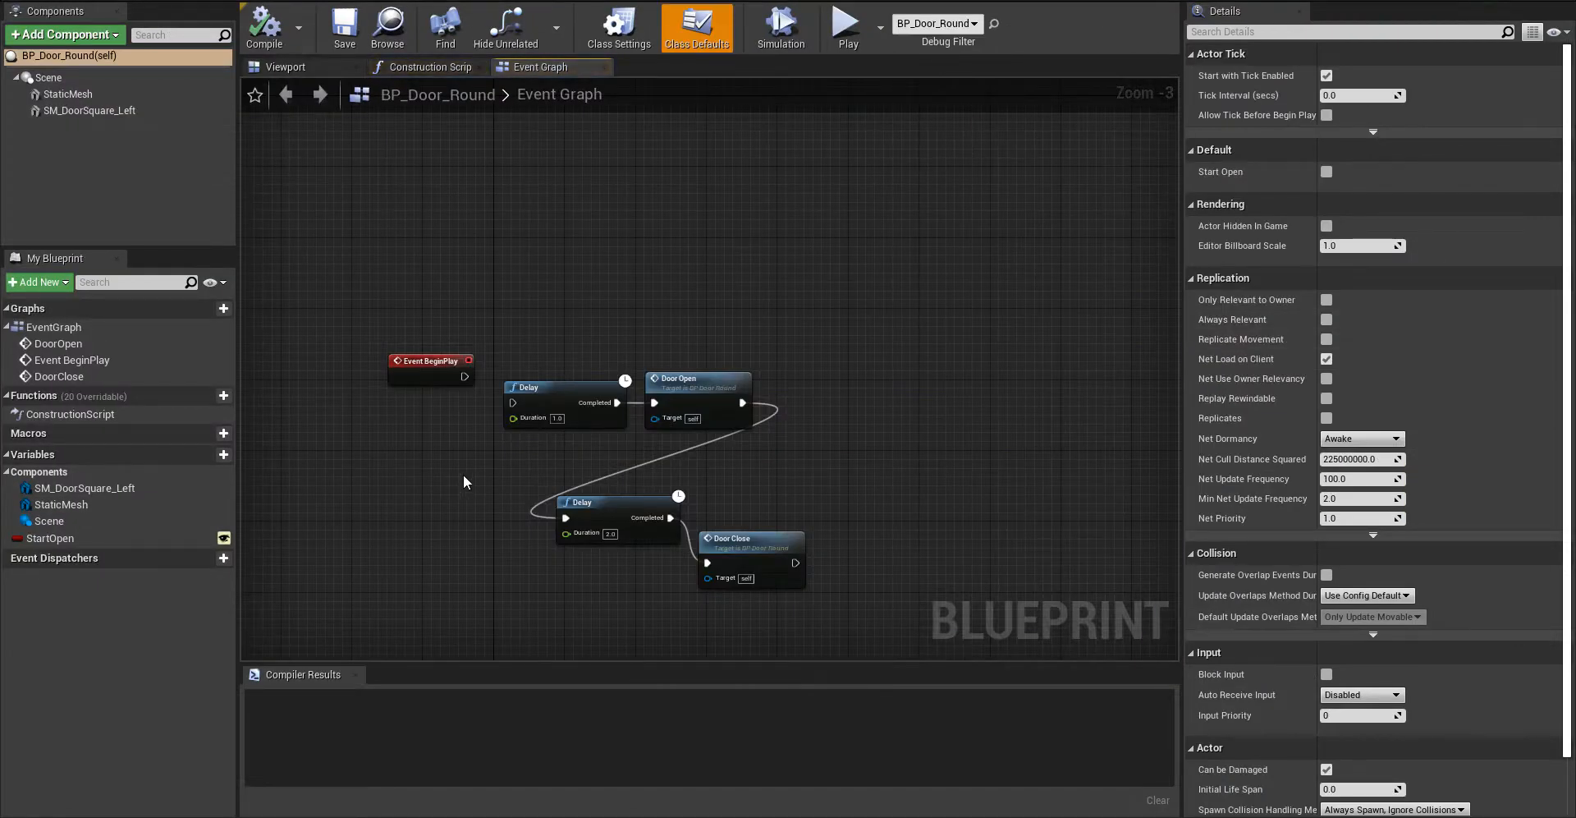
pyautogui.moveTo(817, 527); pyautogui.dragTo(897, 453, button='right')
pyautogui.click(797, 306)
pyautogui.moveTo(797, 305); pyautogui.dragTo(797, 314)
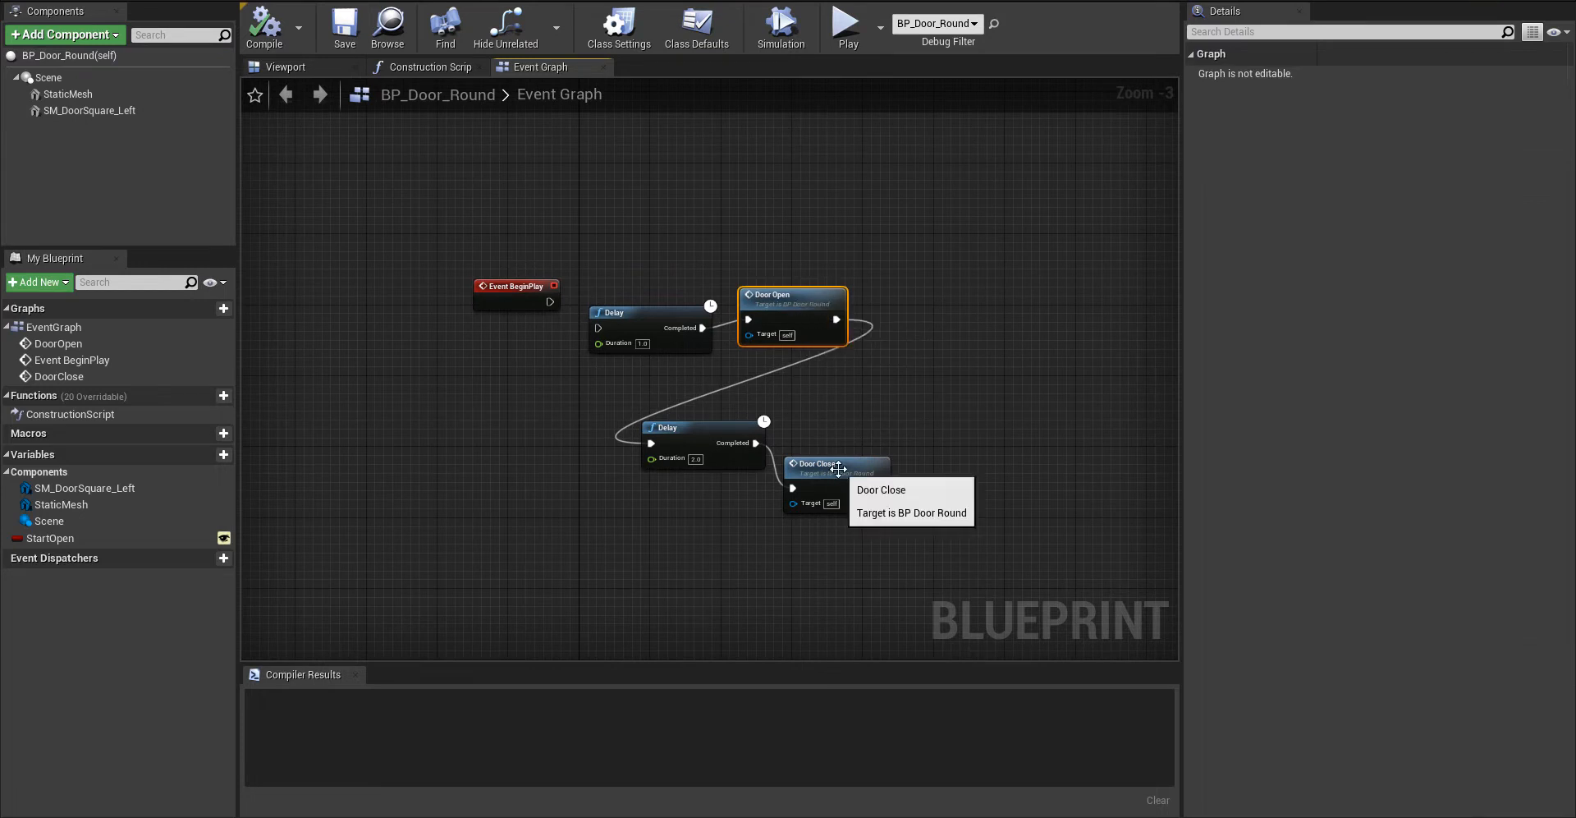
pyautogui.moveTo(837, 467); pyautogui.dragTo(846, 467)
pyautogui.scroll(-2, 931, 386)
pyautogui.moveTo(931, 385); pyautogui.dragTo(812, 91, button='right')
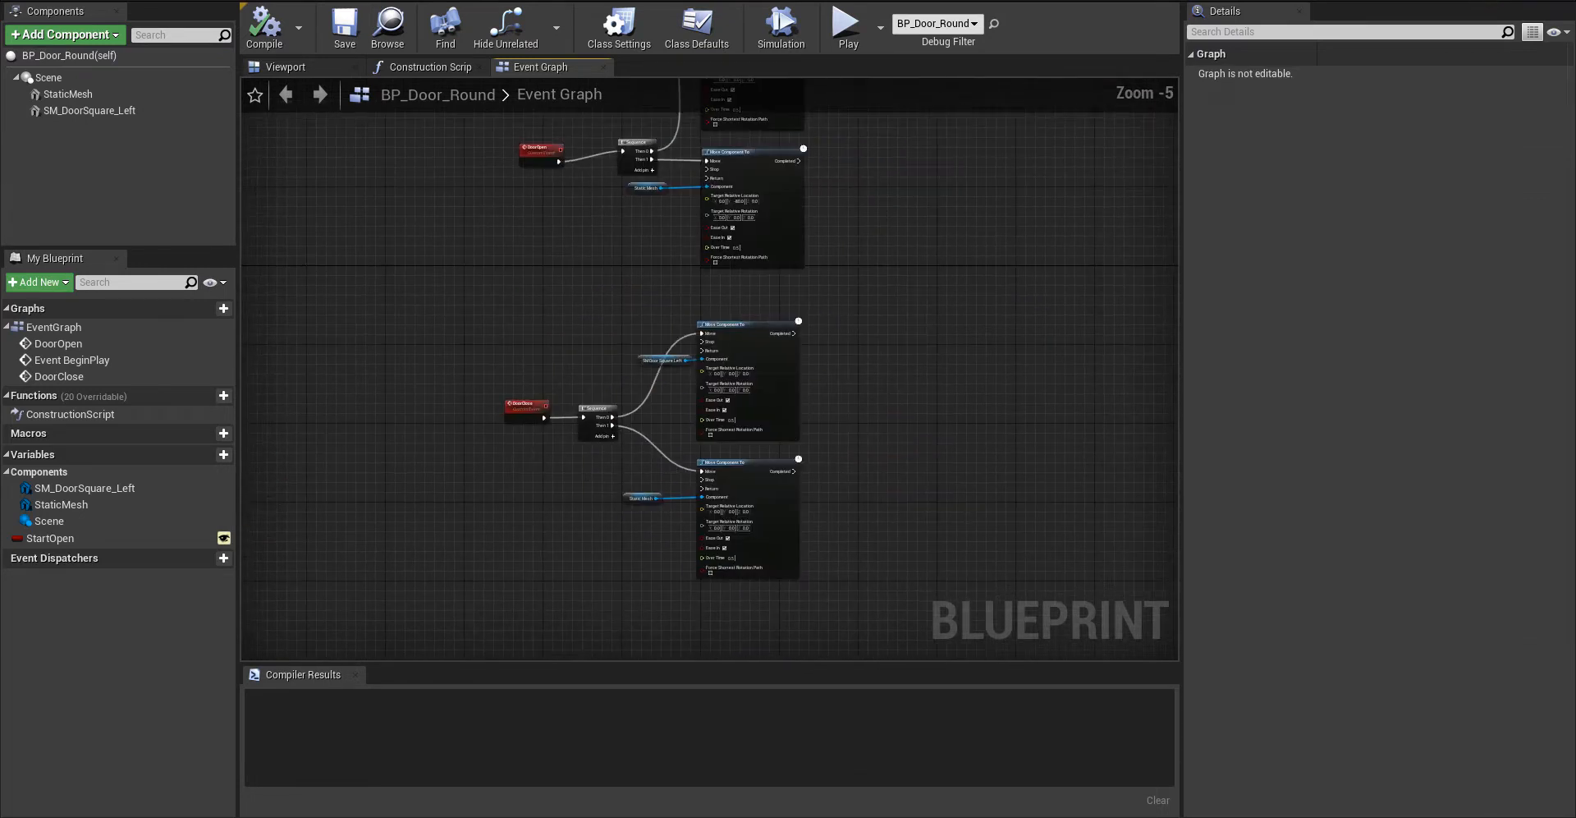
# - Examine the DoorOpen and DoorClose custom events with their Sequence and Move Component To nodes
pyautogui.rightClick(244, 474)
pyautogui.moveTo(449, 303); pyautogui.dragTo(408, 512, button='right')
pyautogui.moveTo(532, 487); pyautogui.dragTo(535, 373, button='right')
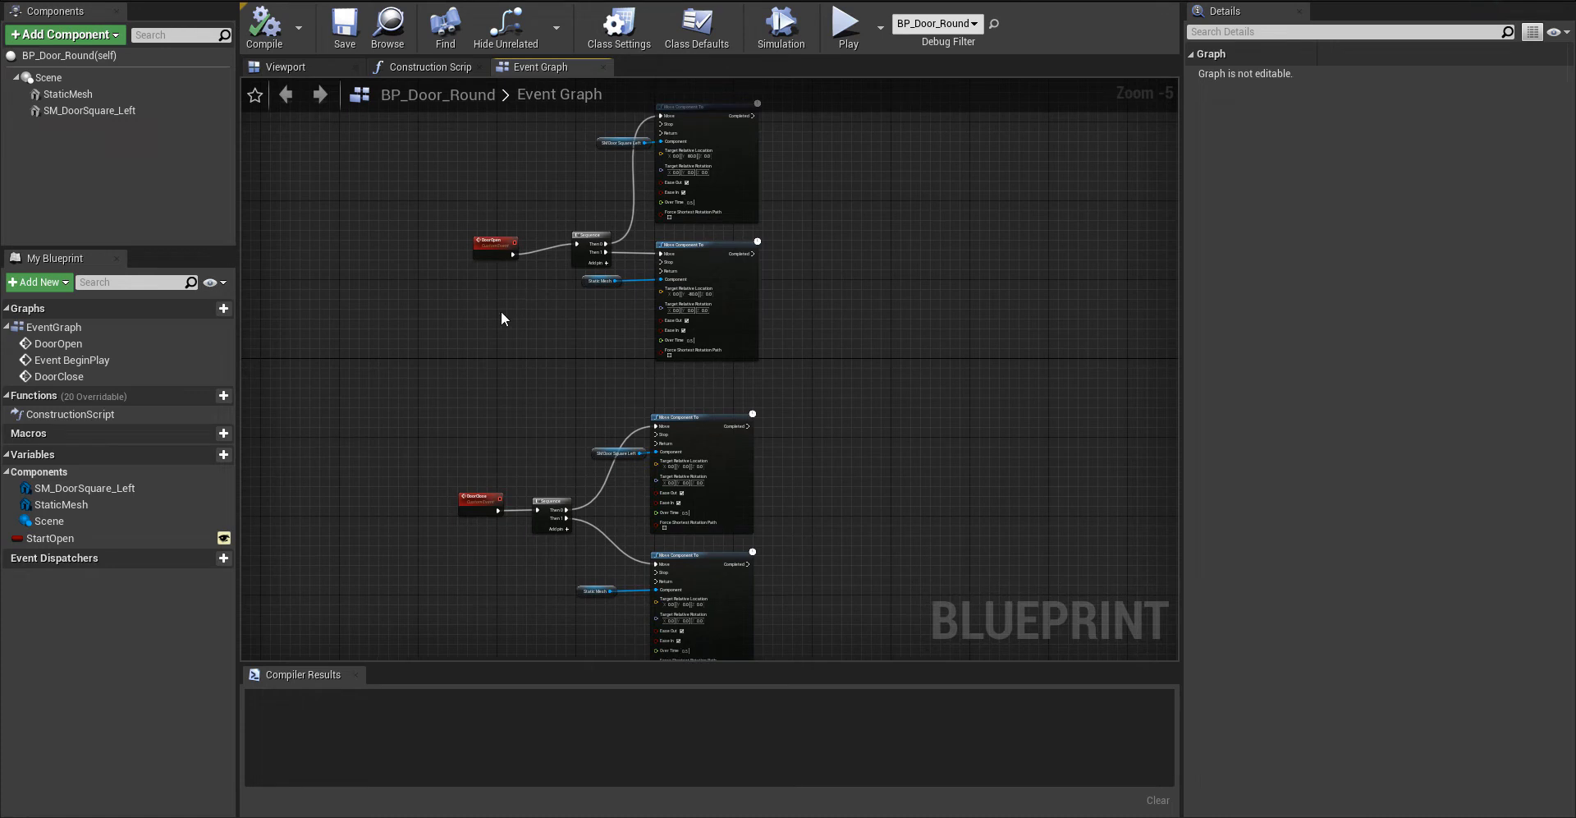
pyautogui.scroll(5, 534, 312)
pyautogui.moveTo(530, 253); pyautogui.dragTo(542, 240)
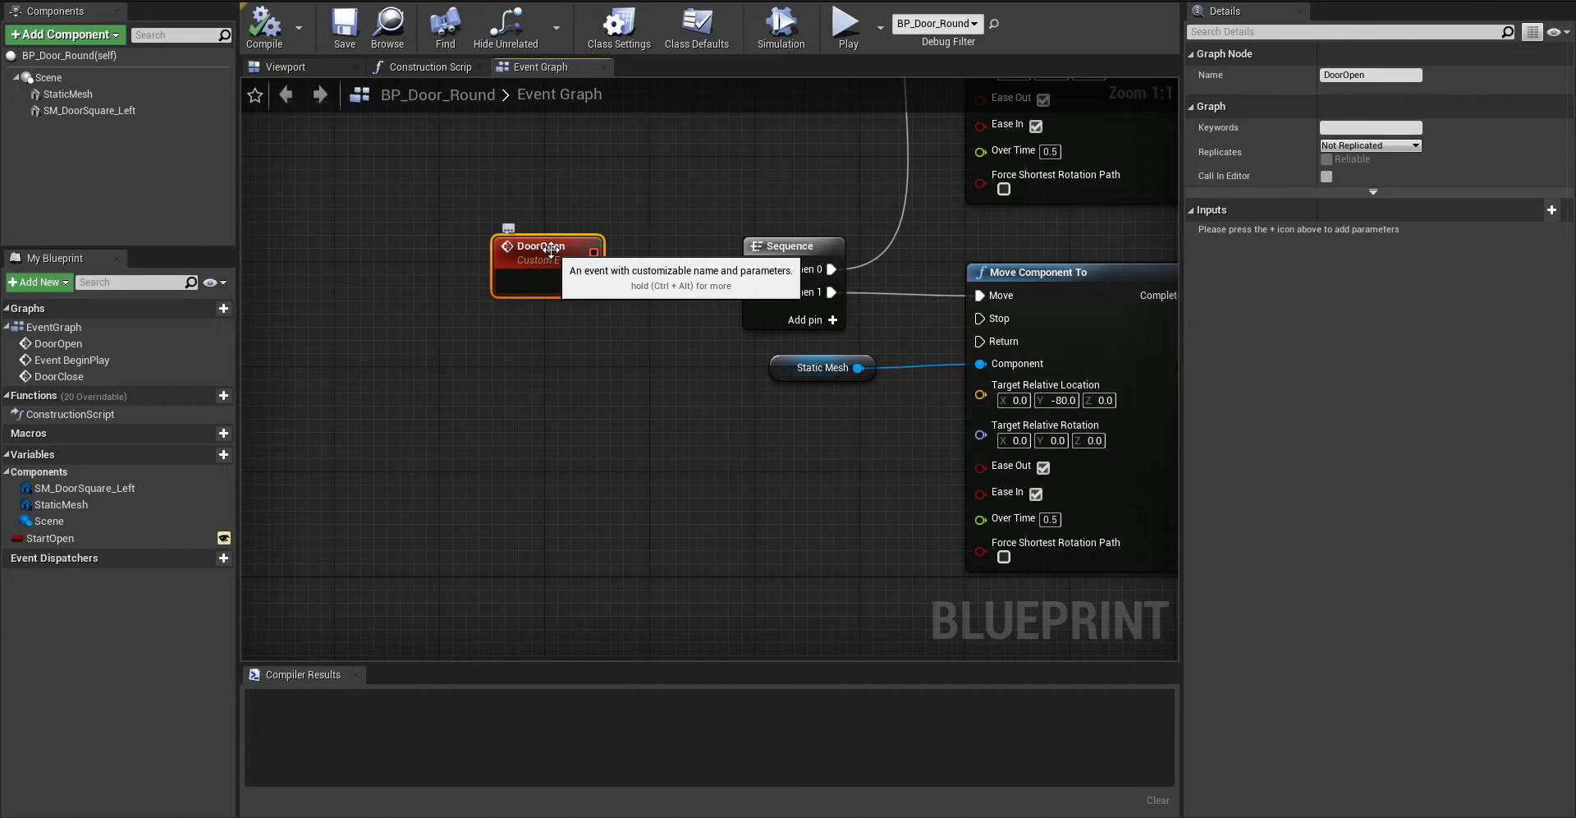
pyautogui.click(537, 325)
pyautogui.click(530, 250)
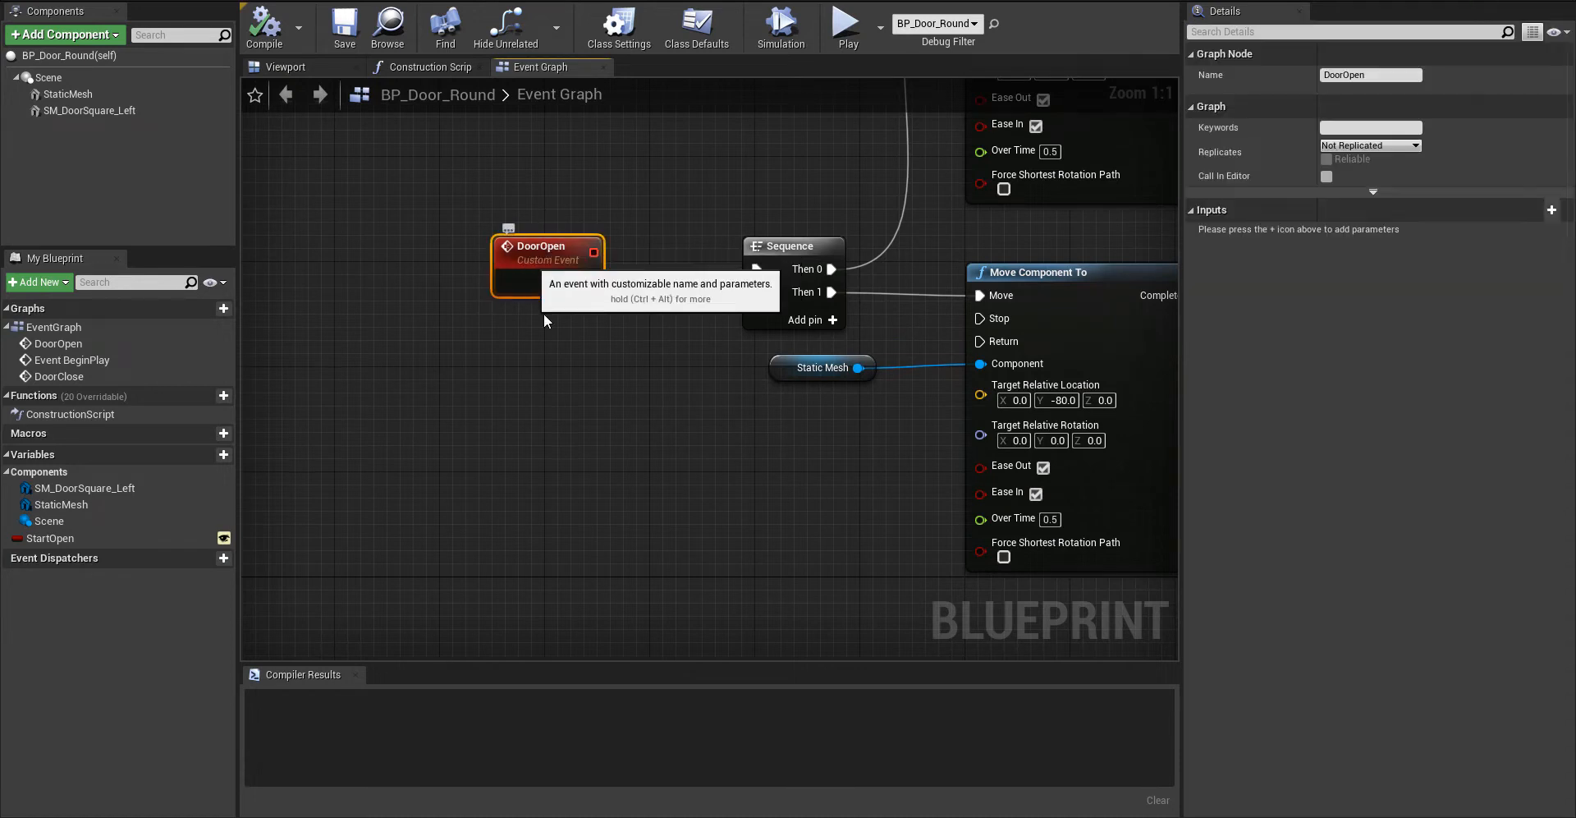
pyautogui.moveTo(551, 401); pyautogui.dragTo(606, 240, button='right')
pyautogui.scroll(-2, 631, 483)
pyautogui.moveTo(631, 483); pyautogui.dragTo(553, 476, button='right')
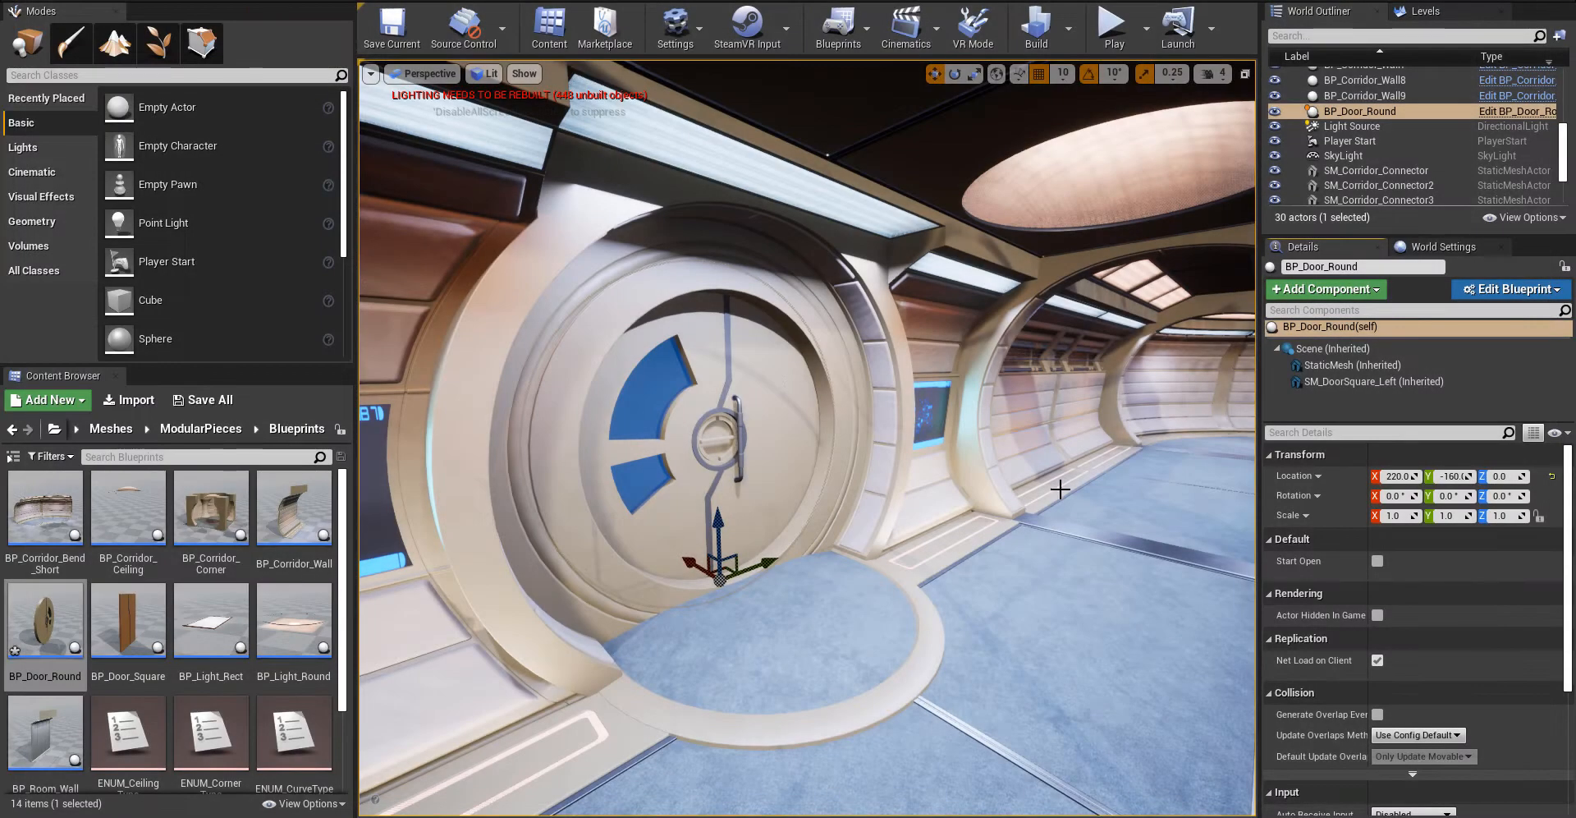
# - Return to the level and enable Start Open for the round door
pyautogui.click(1377, 562)
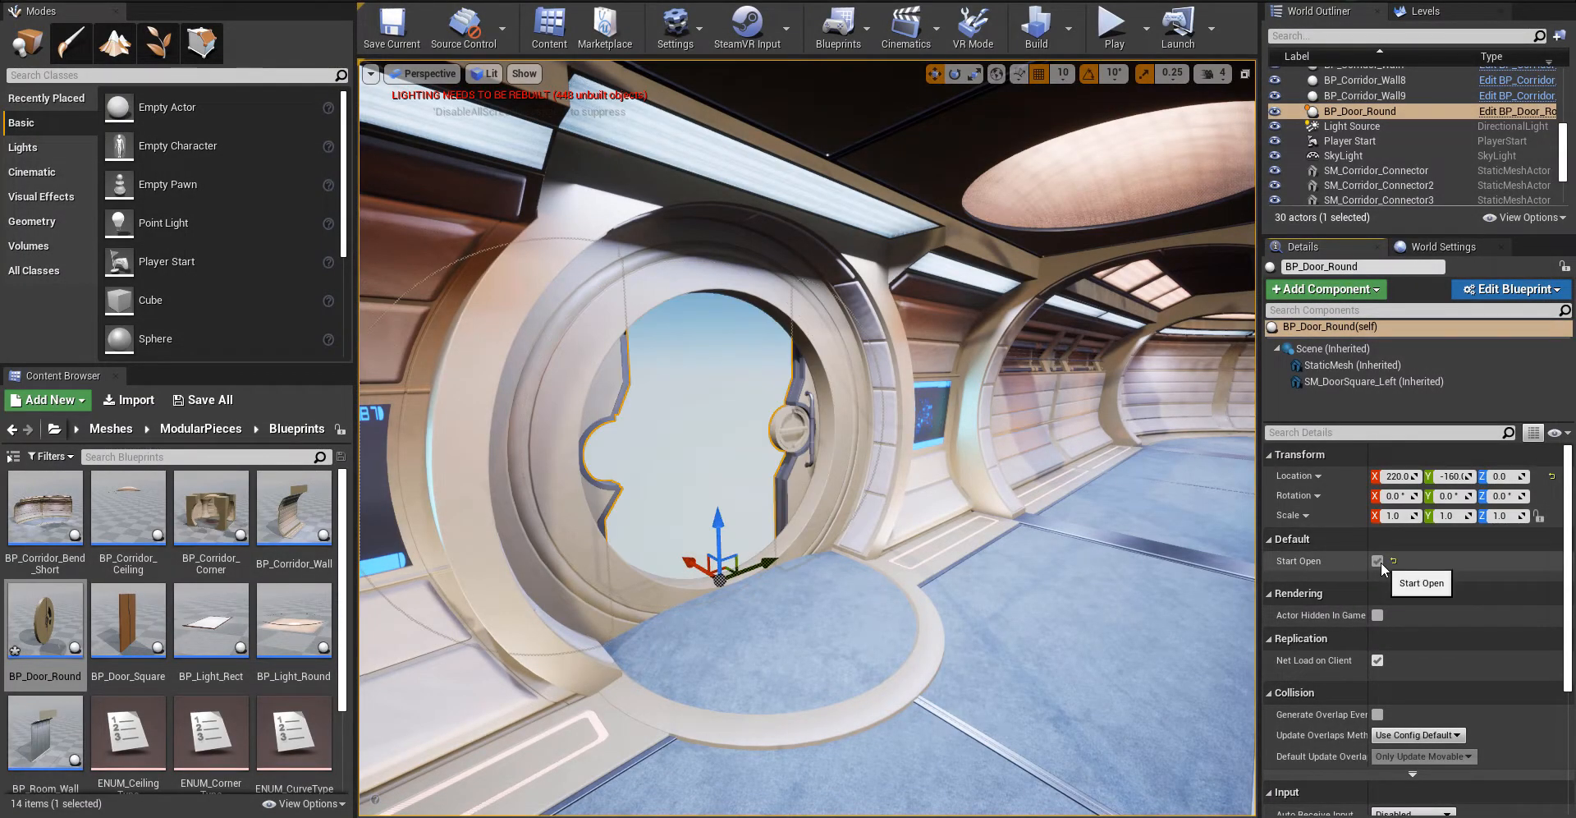
# - Place BP_Door_Square in the rectangular doorway and position it at X -210, Y -320, Z 0
pyautogui.moveTo(983, 603); pyautogui.dragTo(1223, 636, button='right')
pyautogui.press('s')
pyautogui.moveTo(128, 620); pyautogui.dragTo(809, 534)
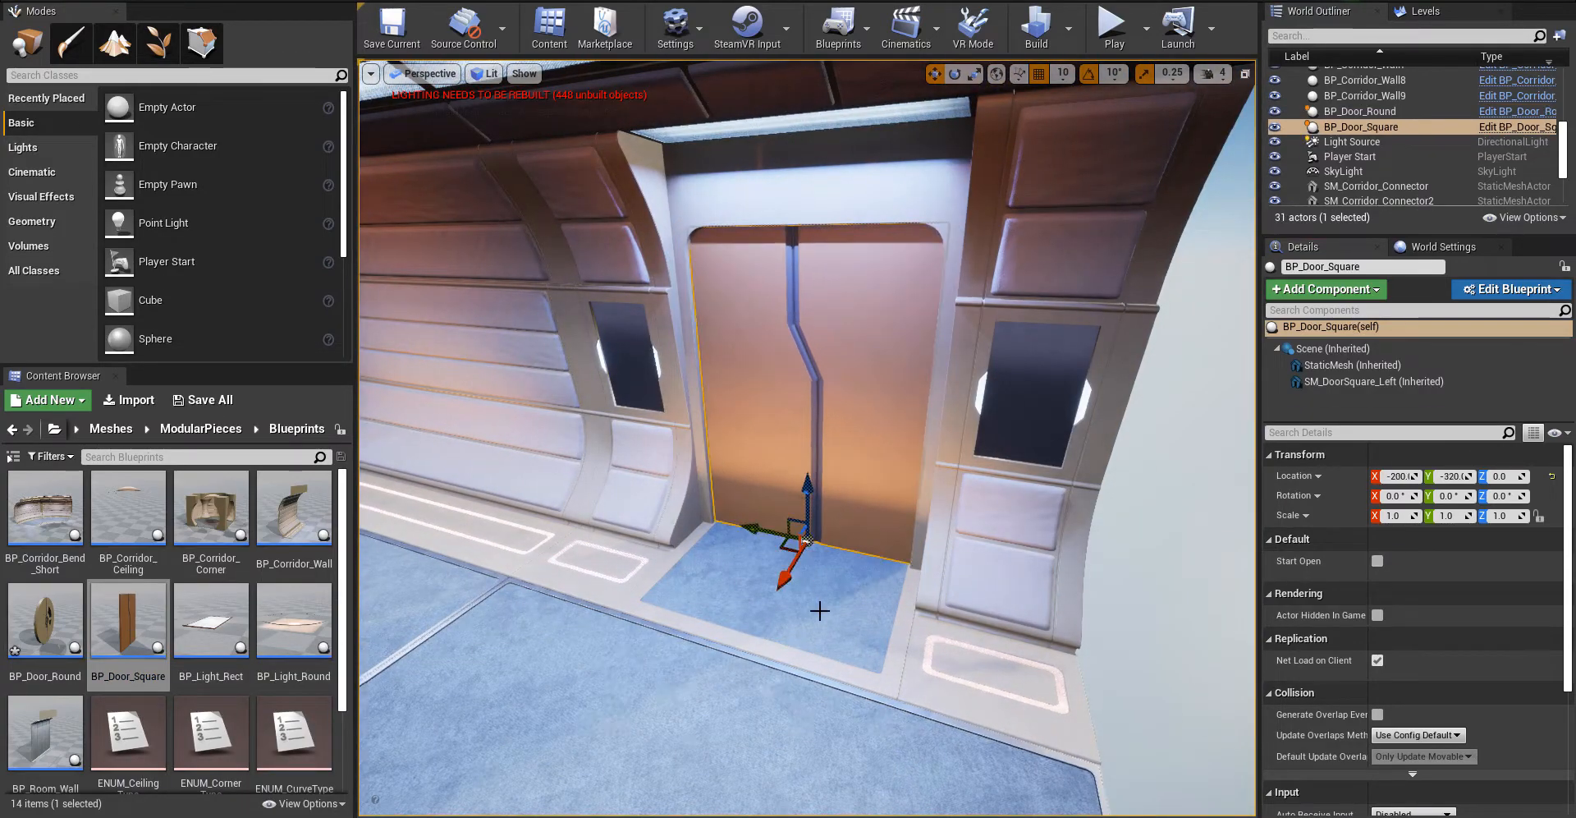
pyautogui.press('w')
pyautogui.moveTo(816, 608); pyautogui.dragTo(868, 645, button='right')
pyautogui.moveTo(720, 580); pyautogui.dragTo(719, 564)
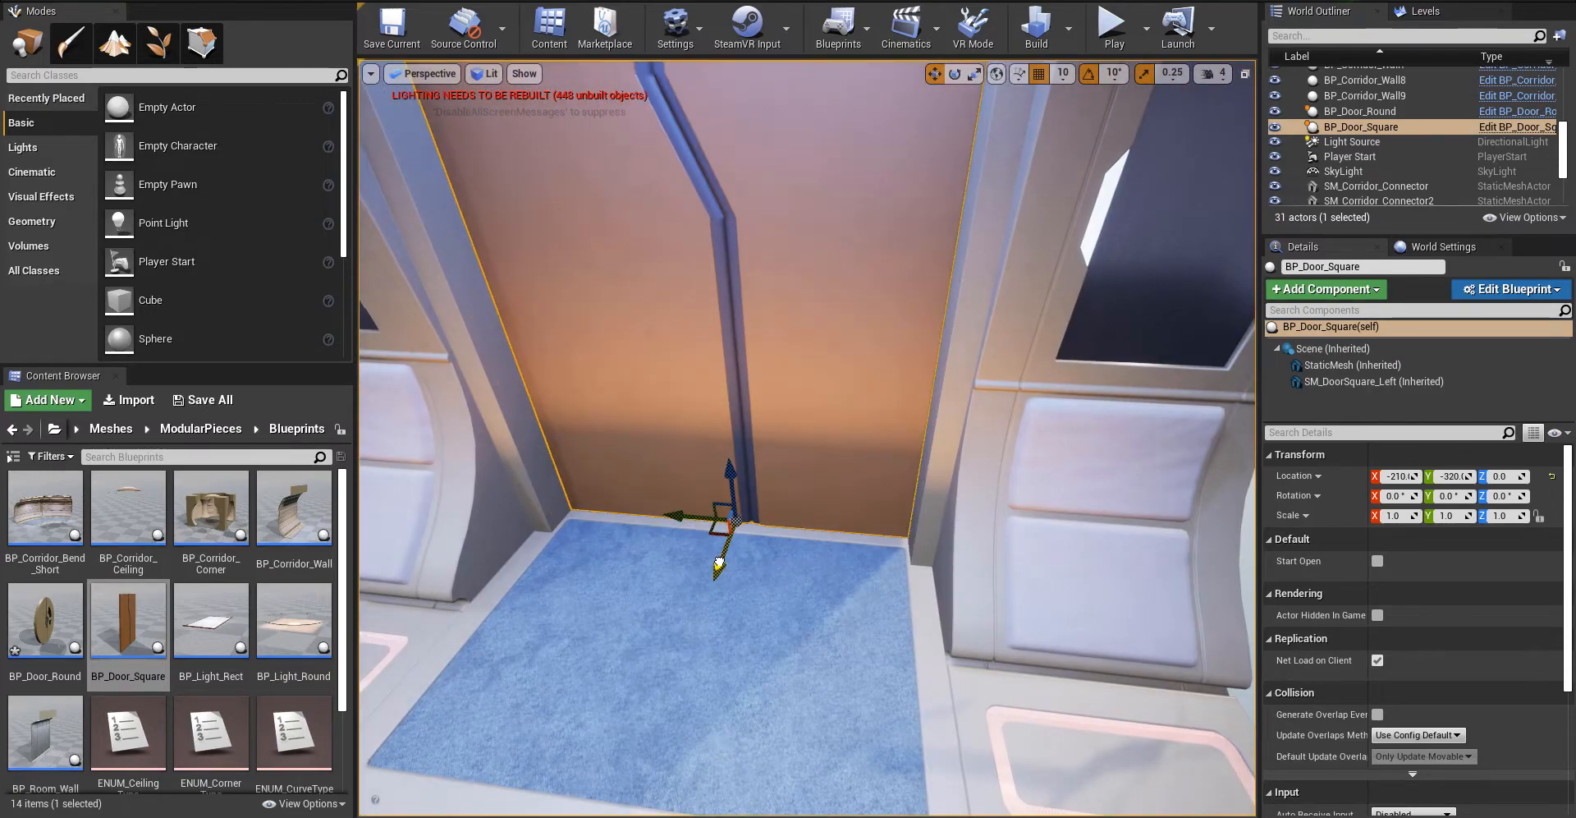
# - Look through the finished corridor interior and select the Pipes-type wall section near the connector
pyautogui.moveTo(719, 564); pyautogui.dragTo(571, 640, button='right')
pyautogui.press('s')
pyautogui.press('w')
pyautogui.moveTo(948, 656); pyautogui.dragTo(1128, 605, button='right')
pyautogui.moveTo(911, 581)
pyautogui.mouseDown(button='right')
pyautogui.moveTo(932, 581)
pyautogui.moveTo(911, 581)
pyautogui.mouseUp(button='right')
pyautogui.click(739, 468)
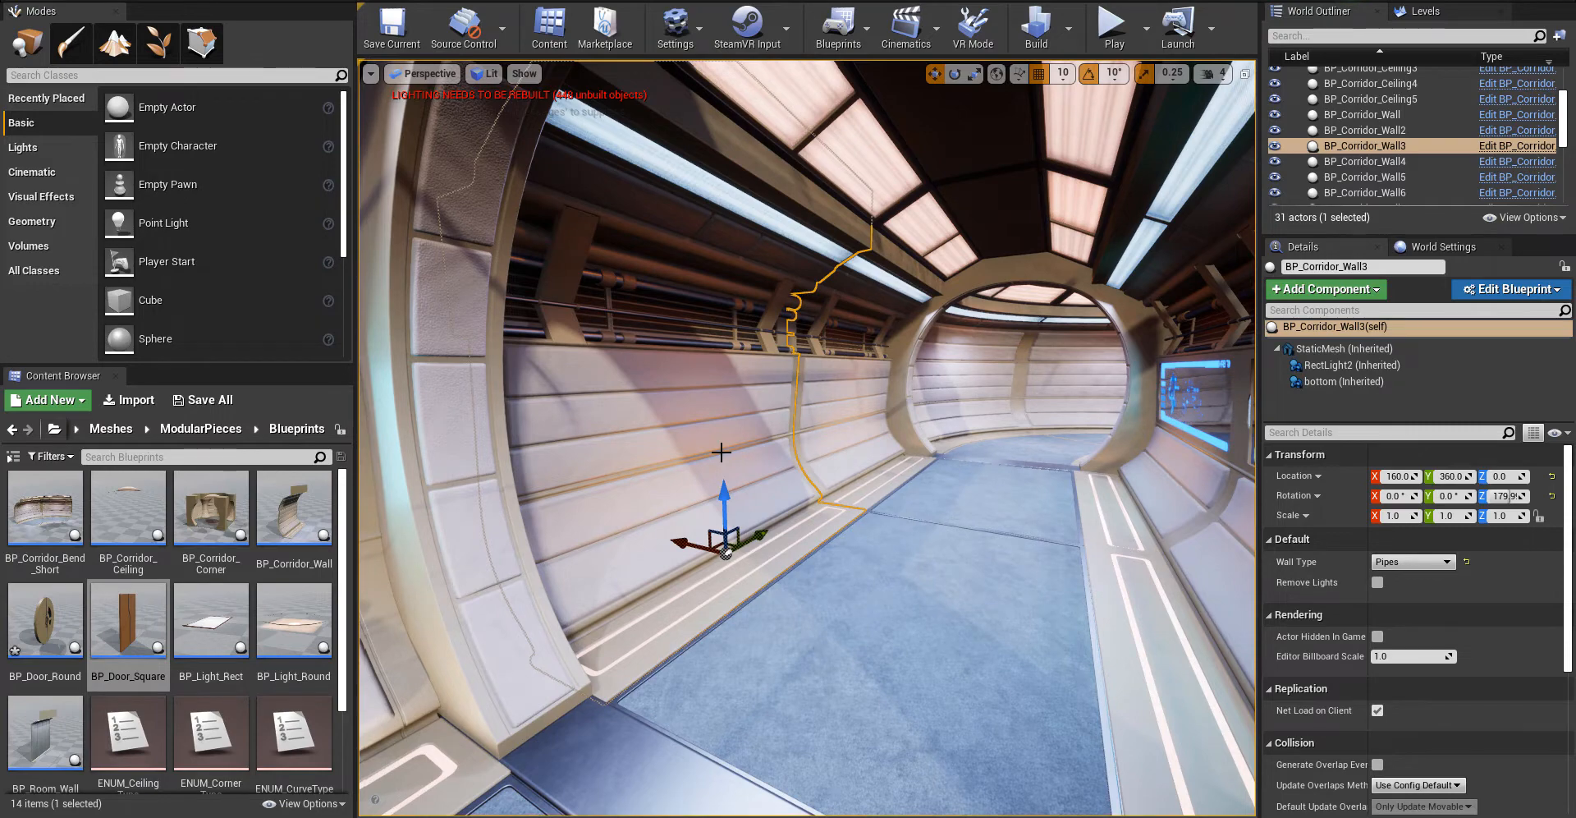
pyautogui.press('w')
pyautogui.moveTo(723, 449); pyautogui.dragTo(676, 436, button='right')
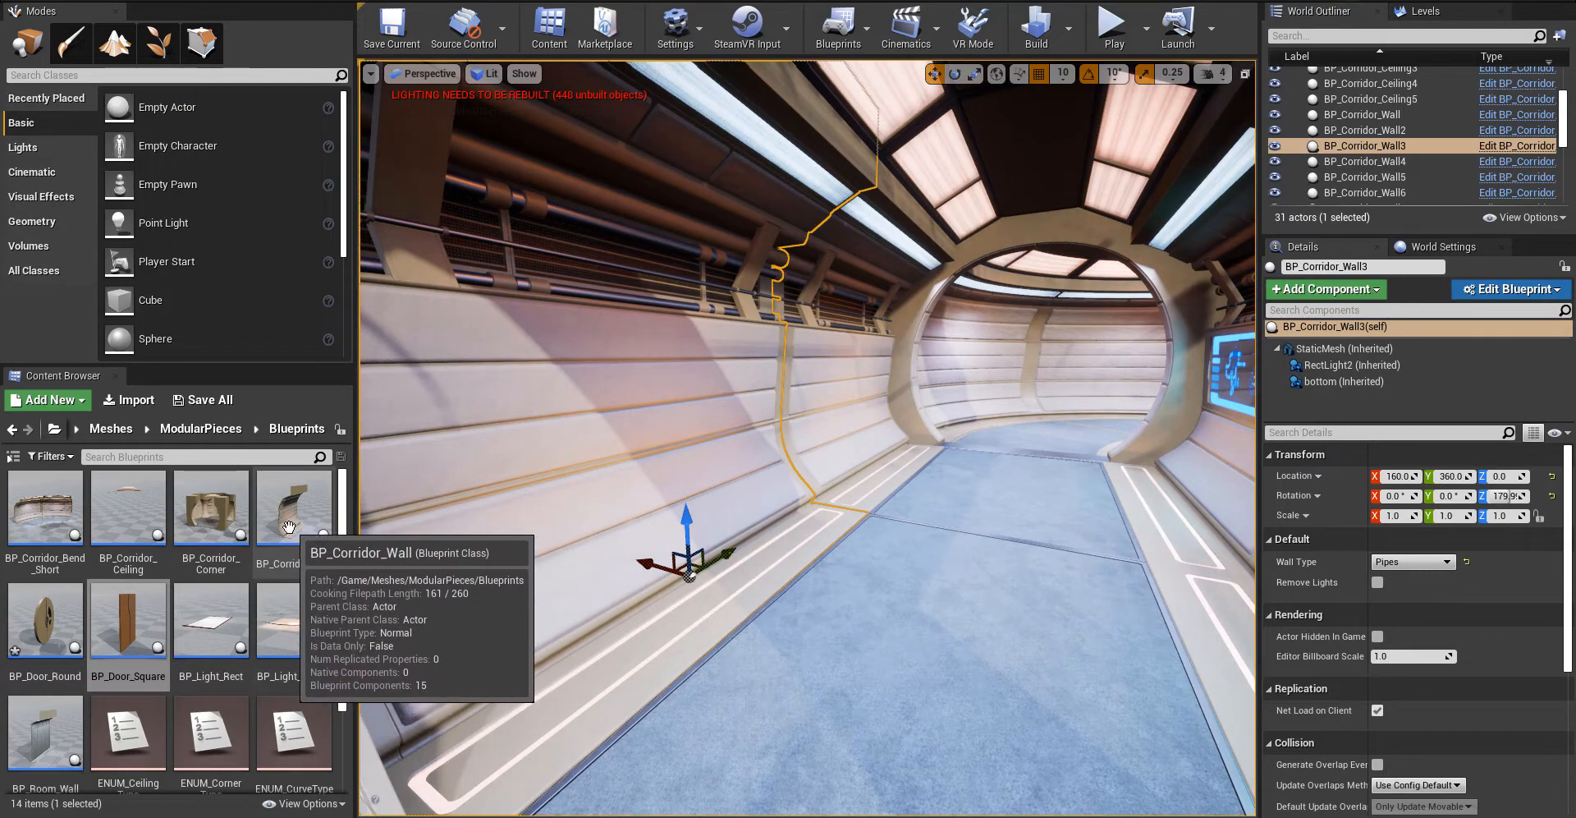
# - Show the meshes in the ModularPieces folder and inspect the selected wall's StaticMesh component with its materials
pyautogui.click(200, 428)
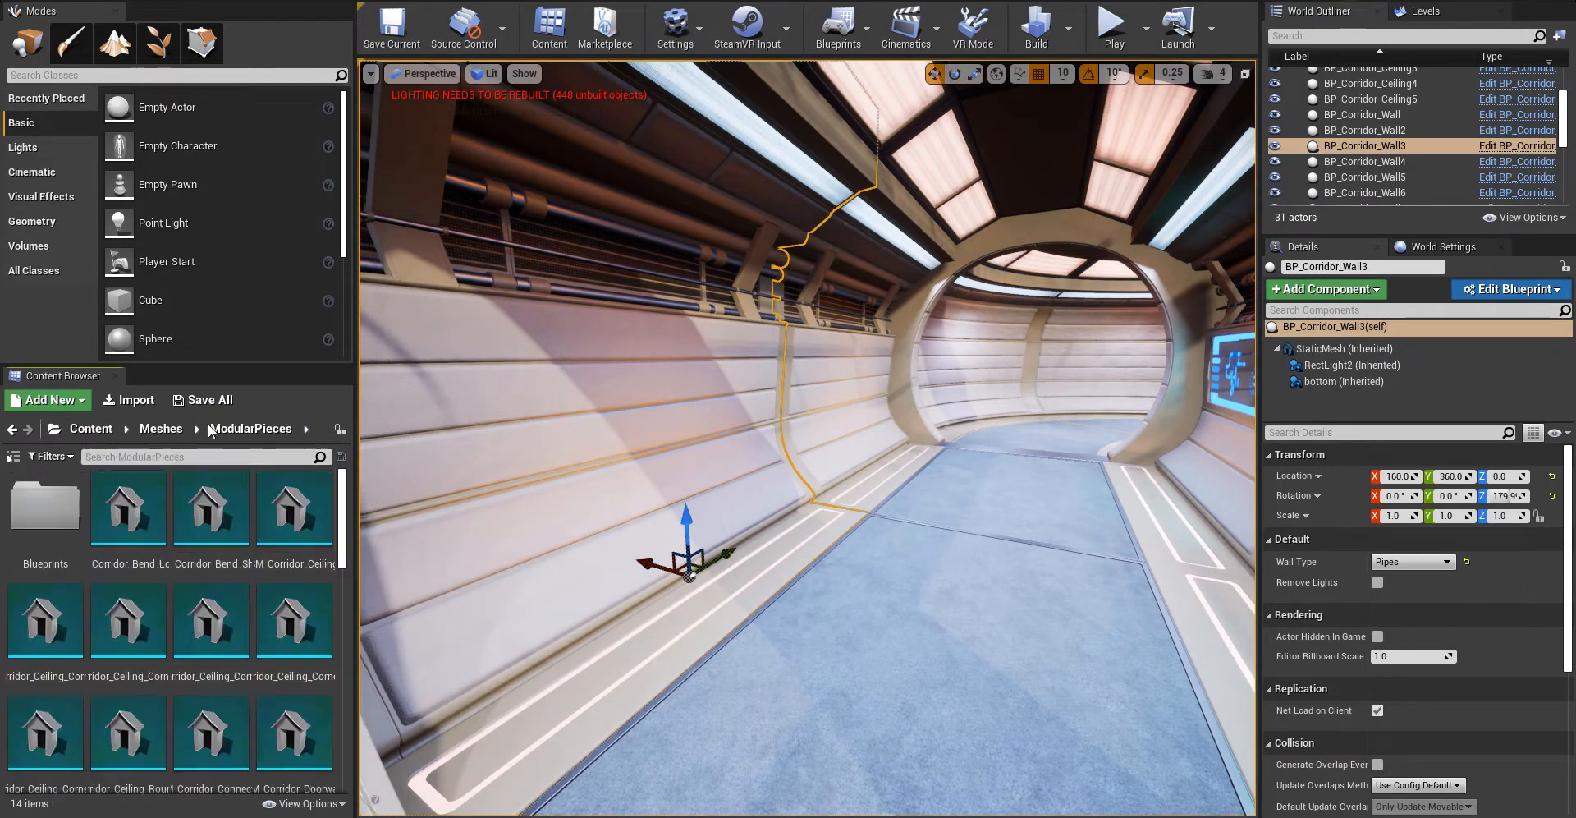
pyautogui.moveTo(887, 542); pyautogui.dragTo(794, 520, button='right')
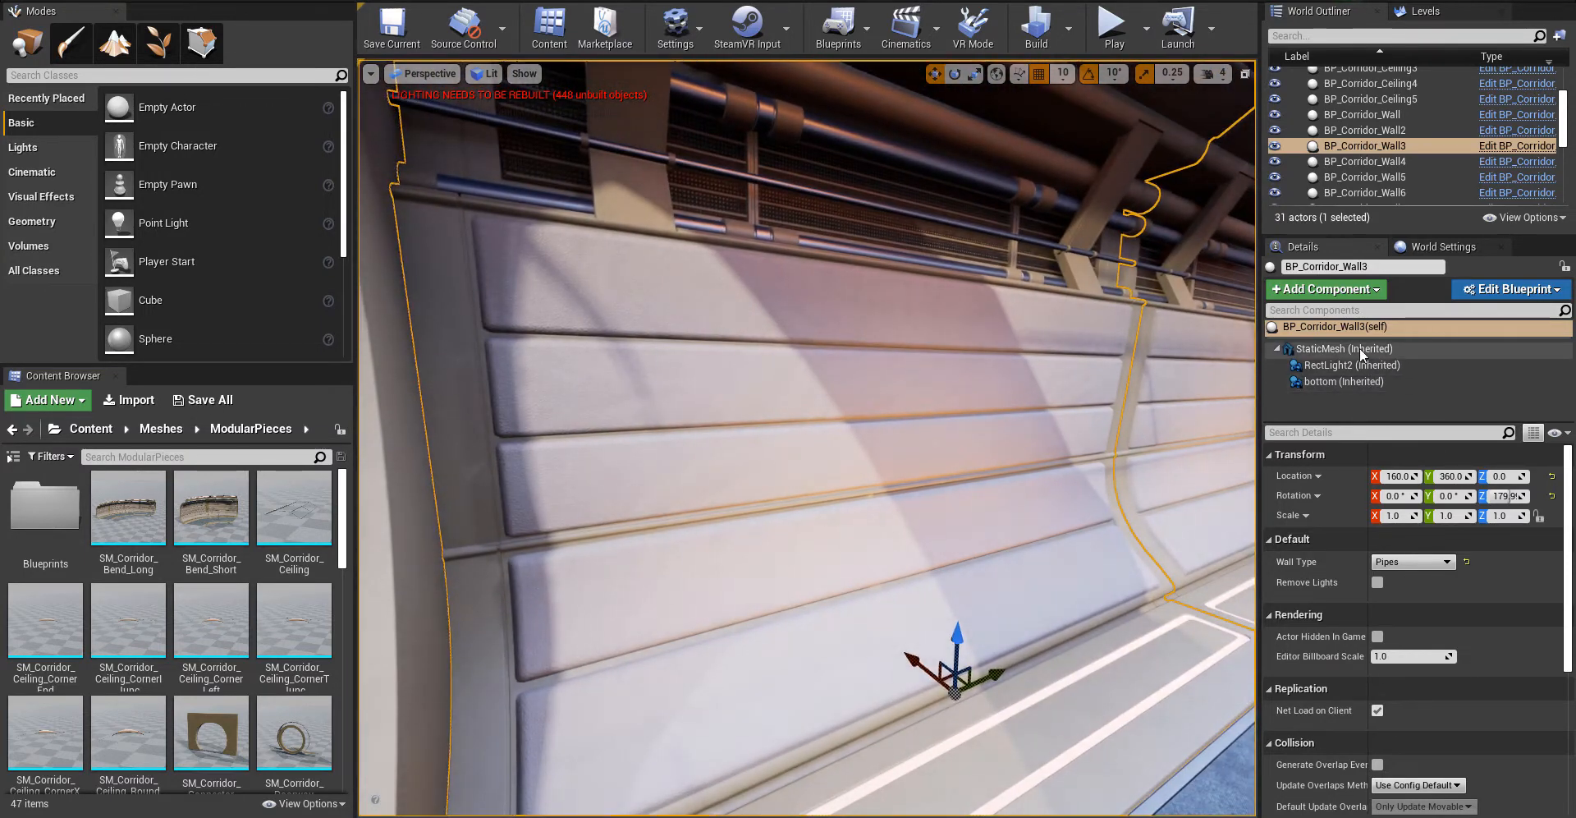
pyautogui.click(1359, 348)
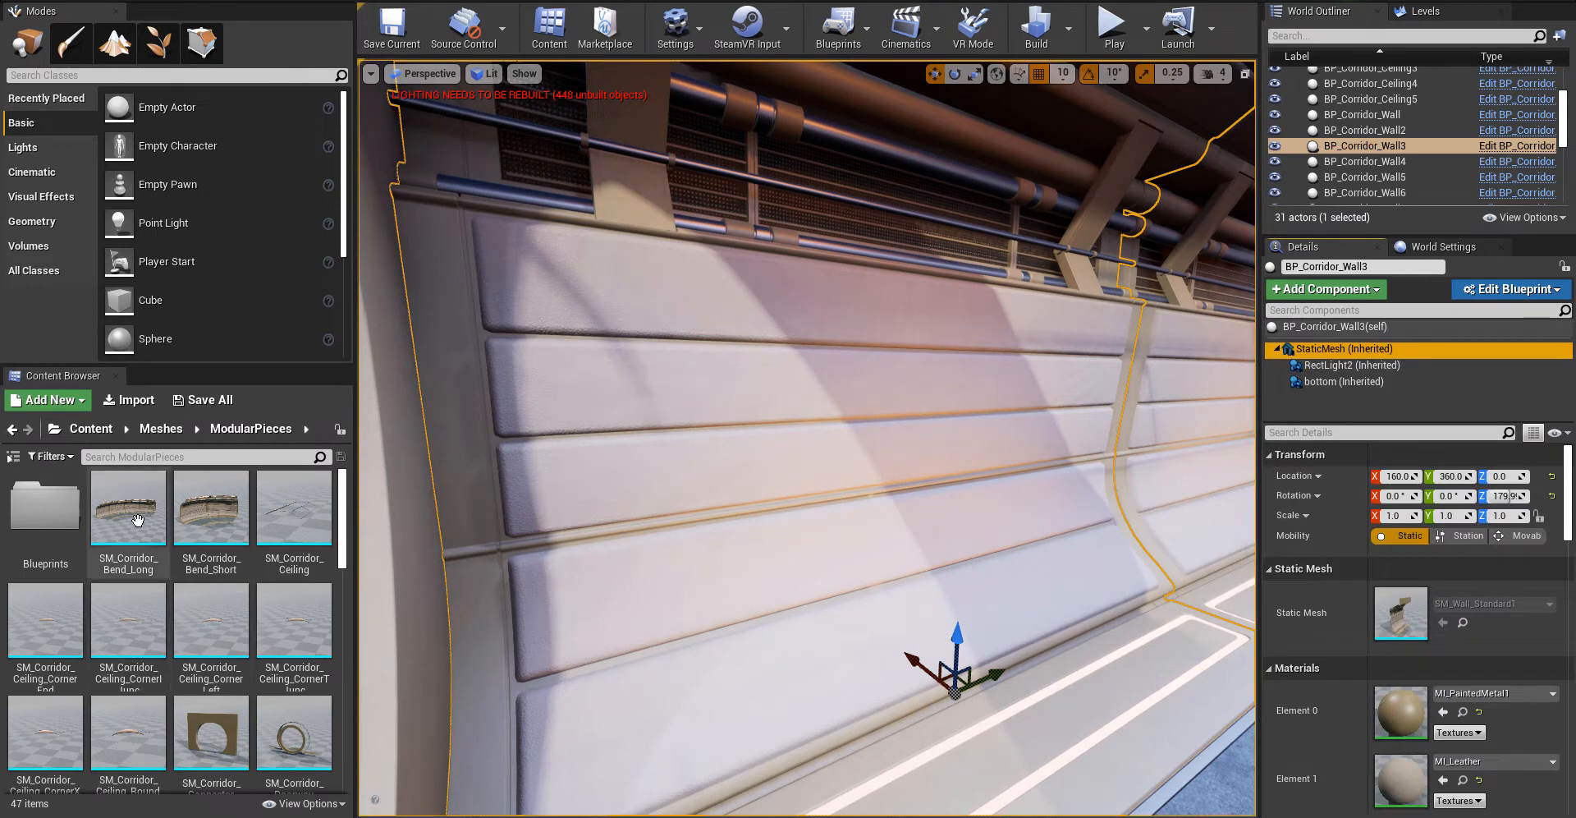
# - Open the fabric folder inside the project's Materials folder
pyautogui.click(160, 429)
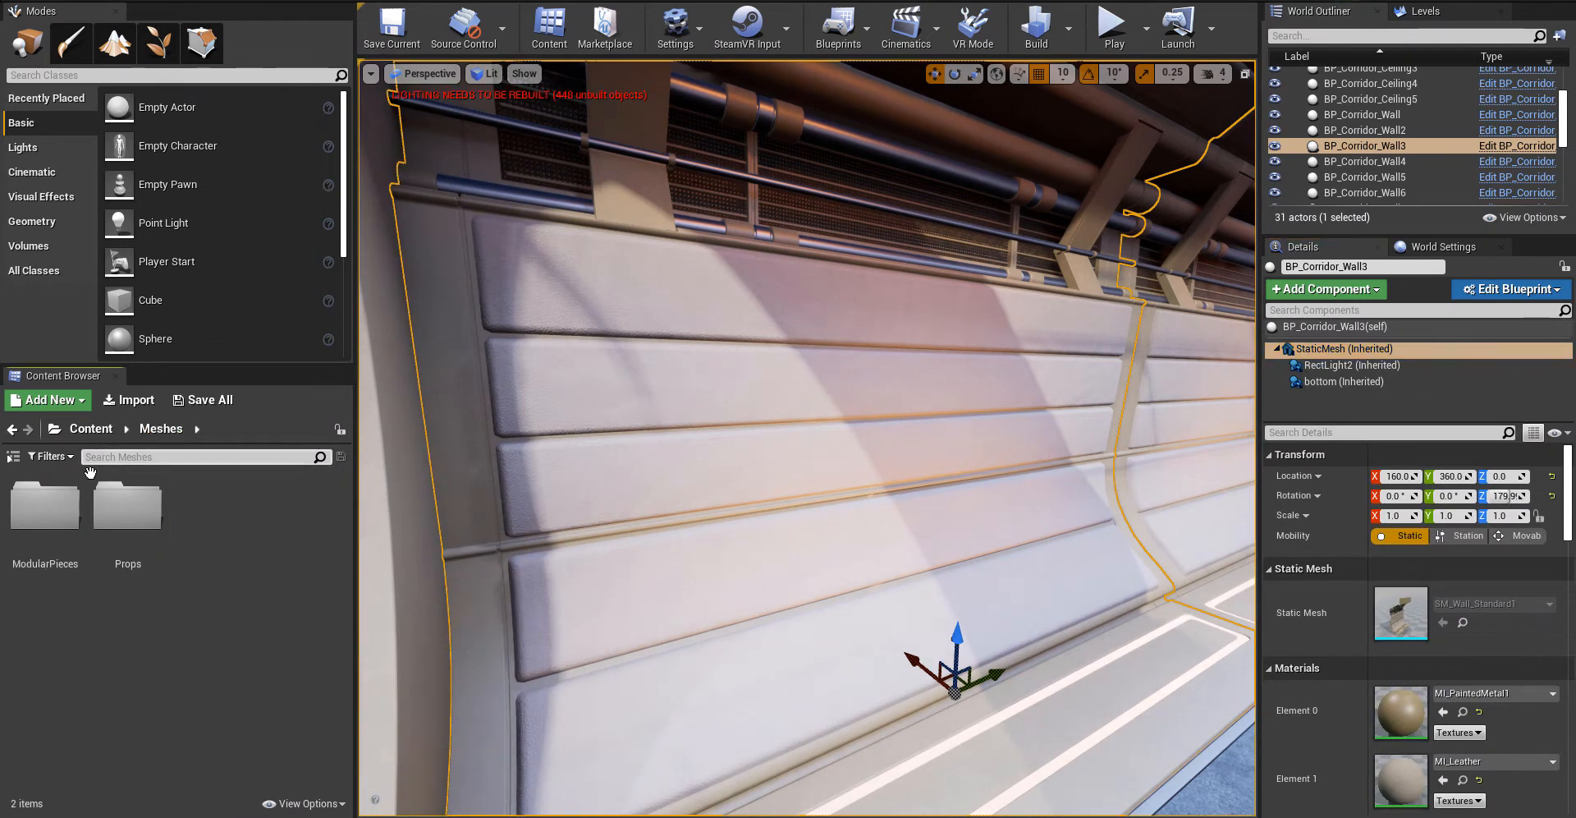
pyautogui.click(91, 428)
pyautogui.click(104, 511)
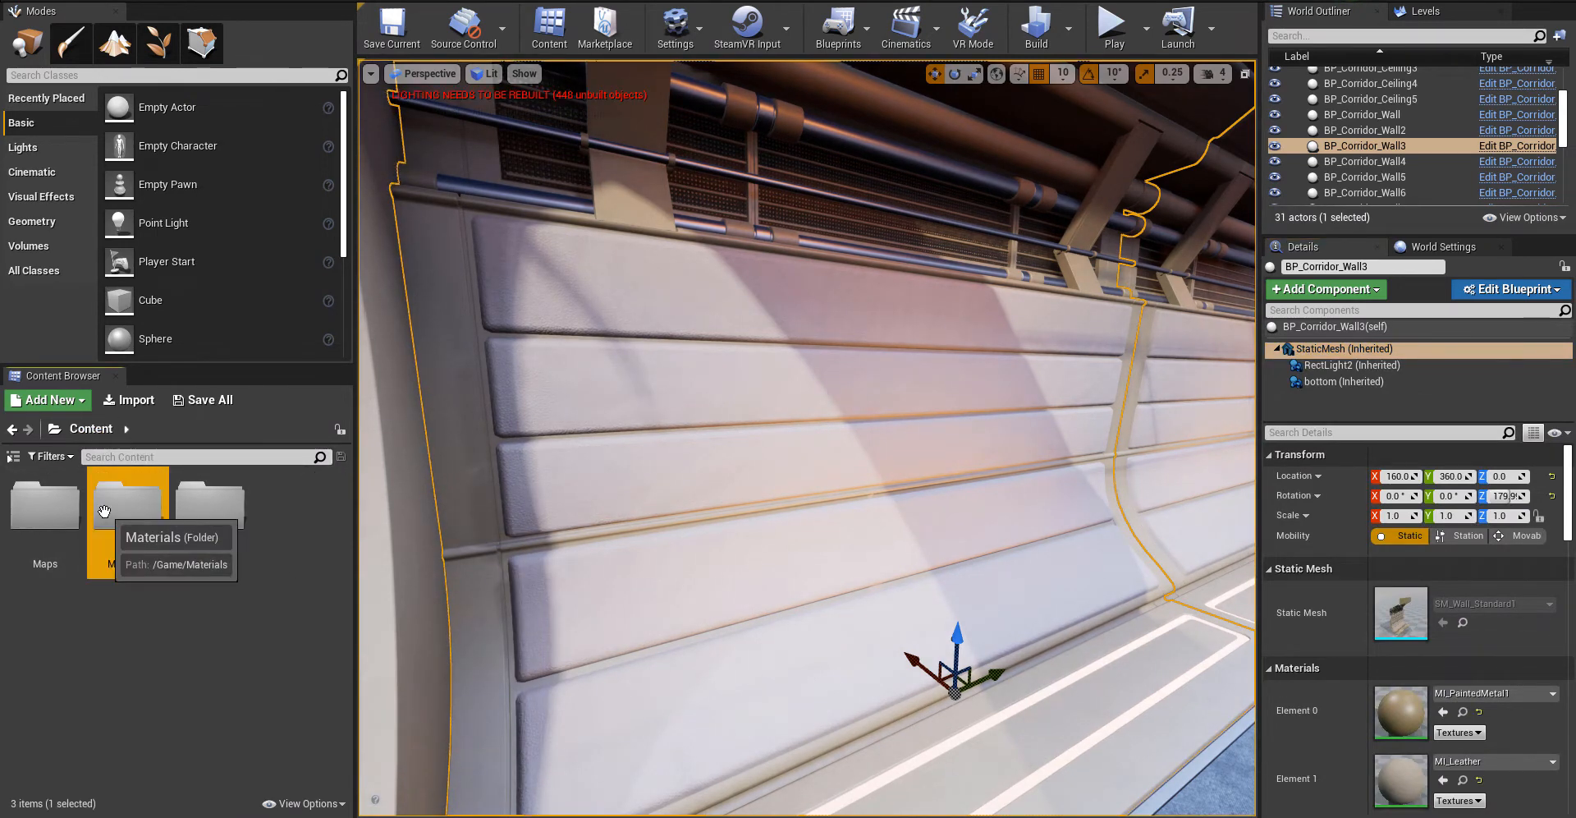
pyautogui.doubleClick(104, 511)
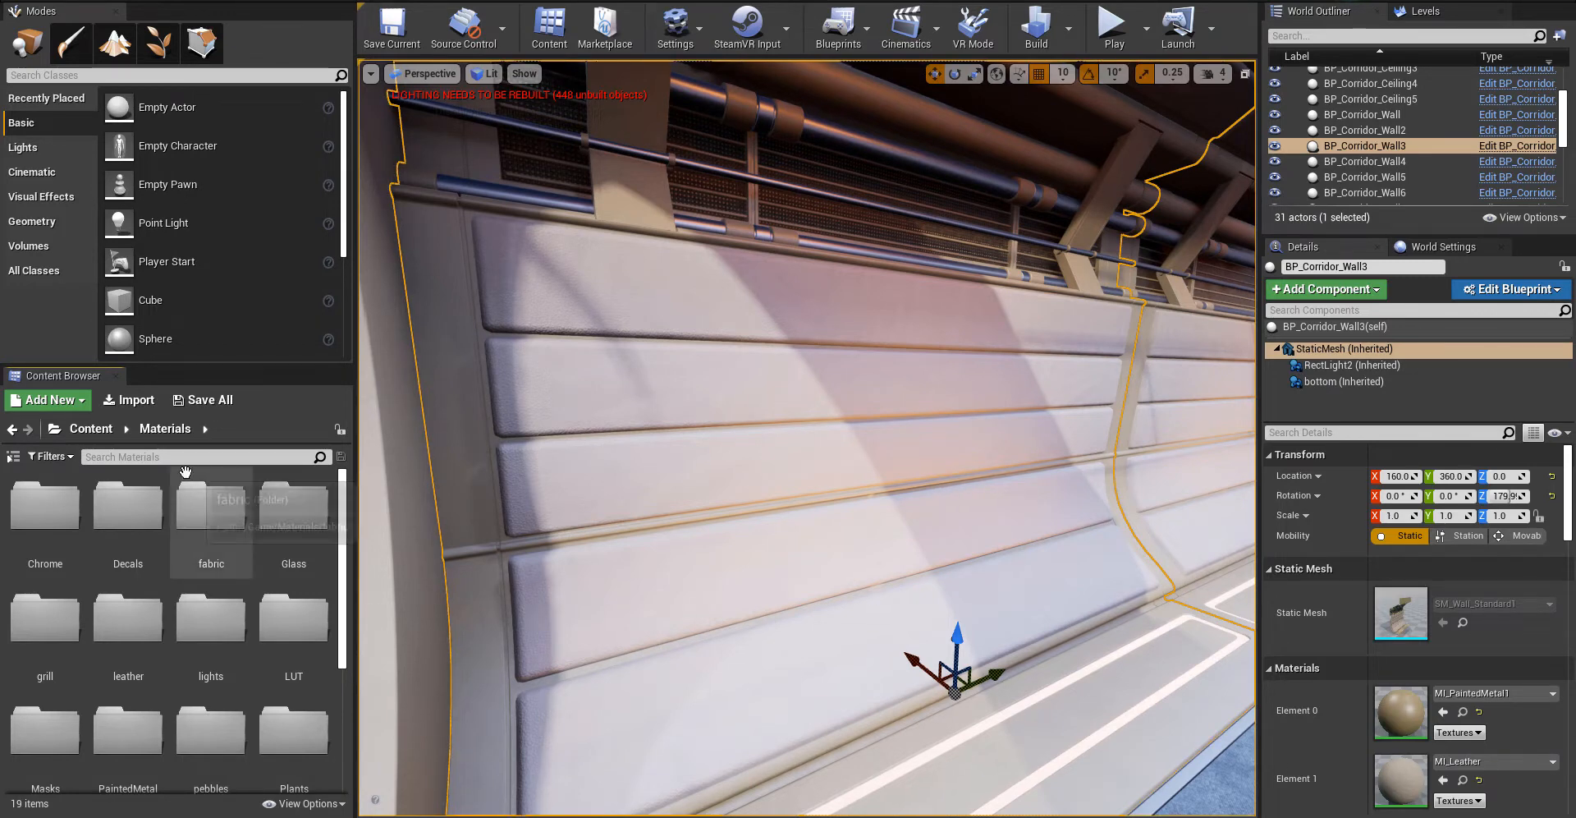
pyautogui.doubleClick(215, 513)
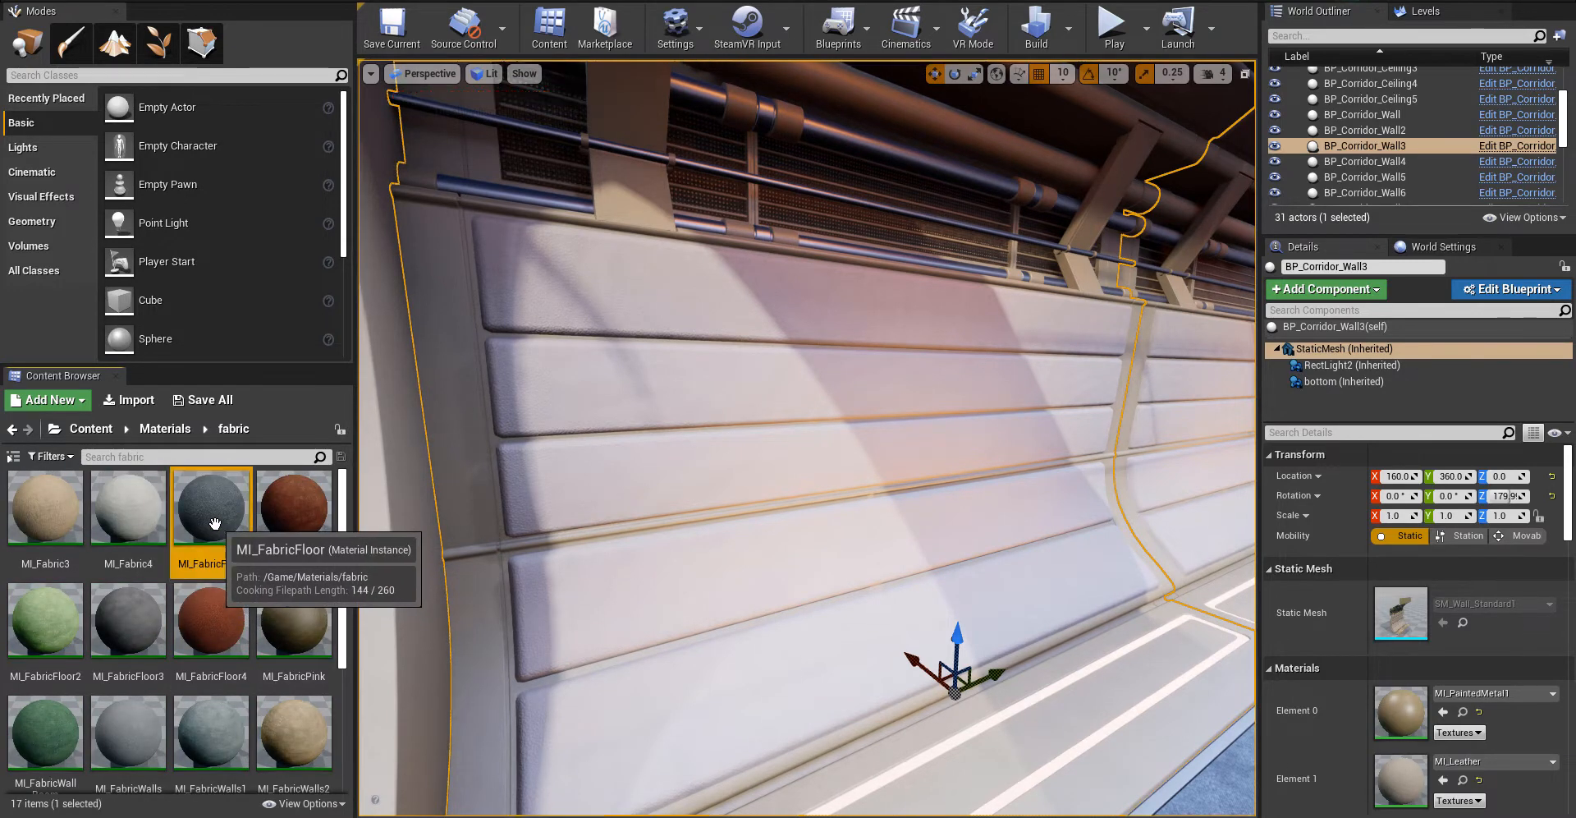
# - Try MI_FabricFloor as the Element 1 material of the selected corridor wall, check it in the corridor, and undo it
pyautogui.moveTo(223, 539); pyautogui.dragTo(1406, 722)
pyautogui.moveTo(1018, 509)
pyautogui.mouseDown(button='right')
pyautogui.moveTo(1034, 485)
pyautogui.moveTo(985, 484)
pyautogui.moveTo(1059, 484)
pyautogui.moveTo(960, 485)
pyautogui.moveTo(944, 460)
pyautogui.moveTo(1067, 481)
pyautogui.moveTo(1024, 490)
pyautogui.mouseUp(button='right')
pyautogui.press('w')
pyautogui.press('s')
pyautogui.press('s')
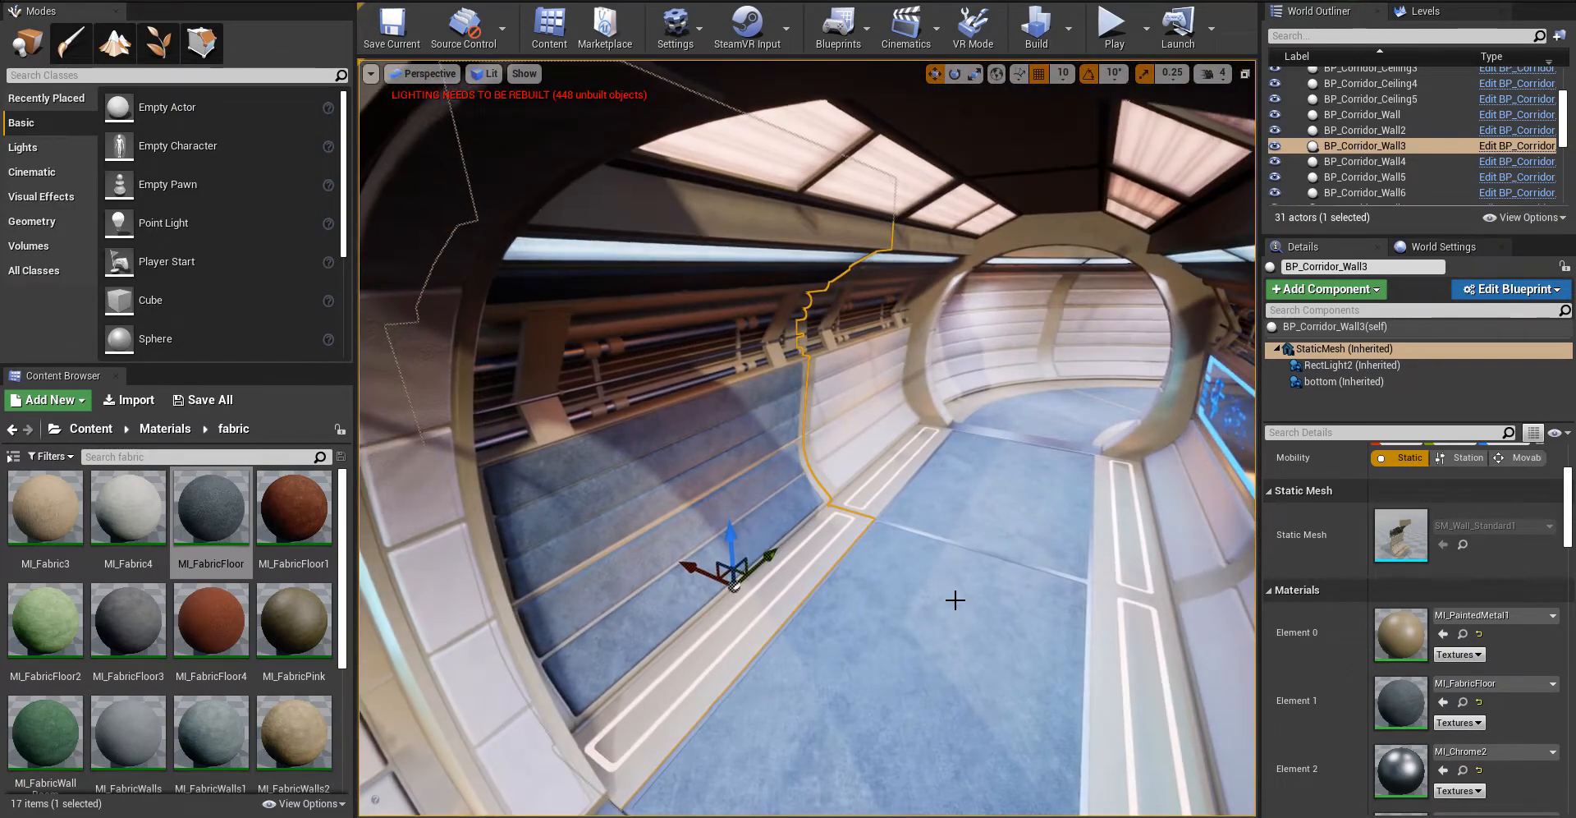
pyautogui.hotkey('ctrl', 'z')
# - Review the selected wall's material elements and look over the corridor from inside and above
pyautogui.moveTo(955, 600); pyautogui.dragTo(932, 580, button='right')
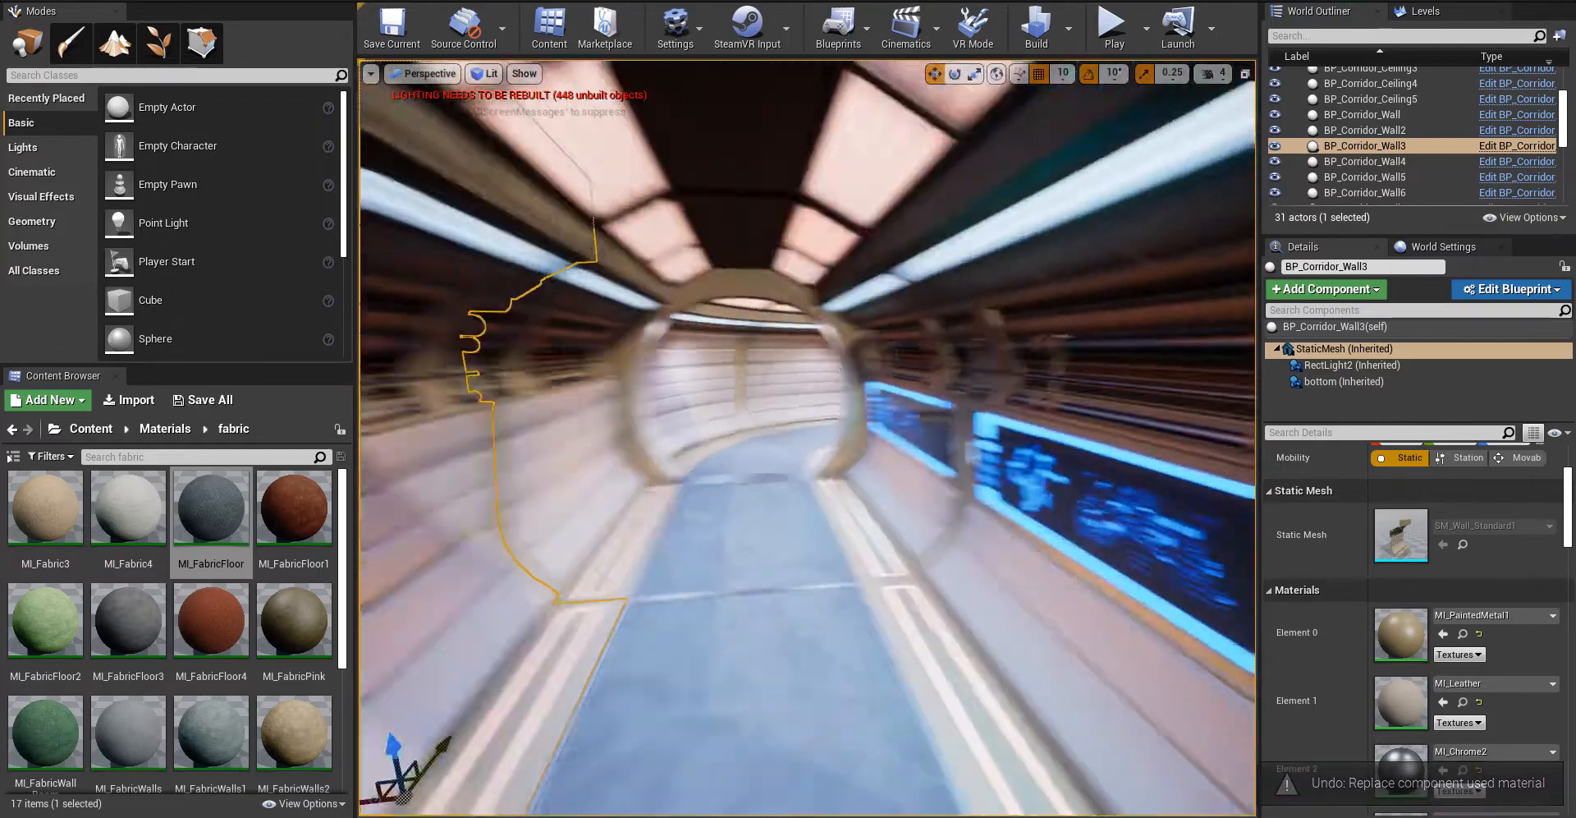
pyautogui.press('w')
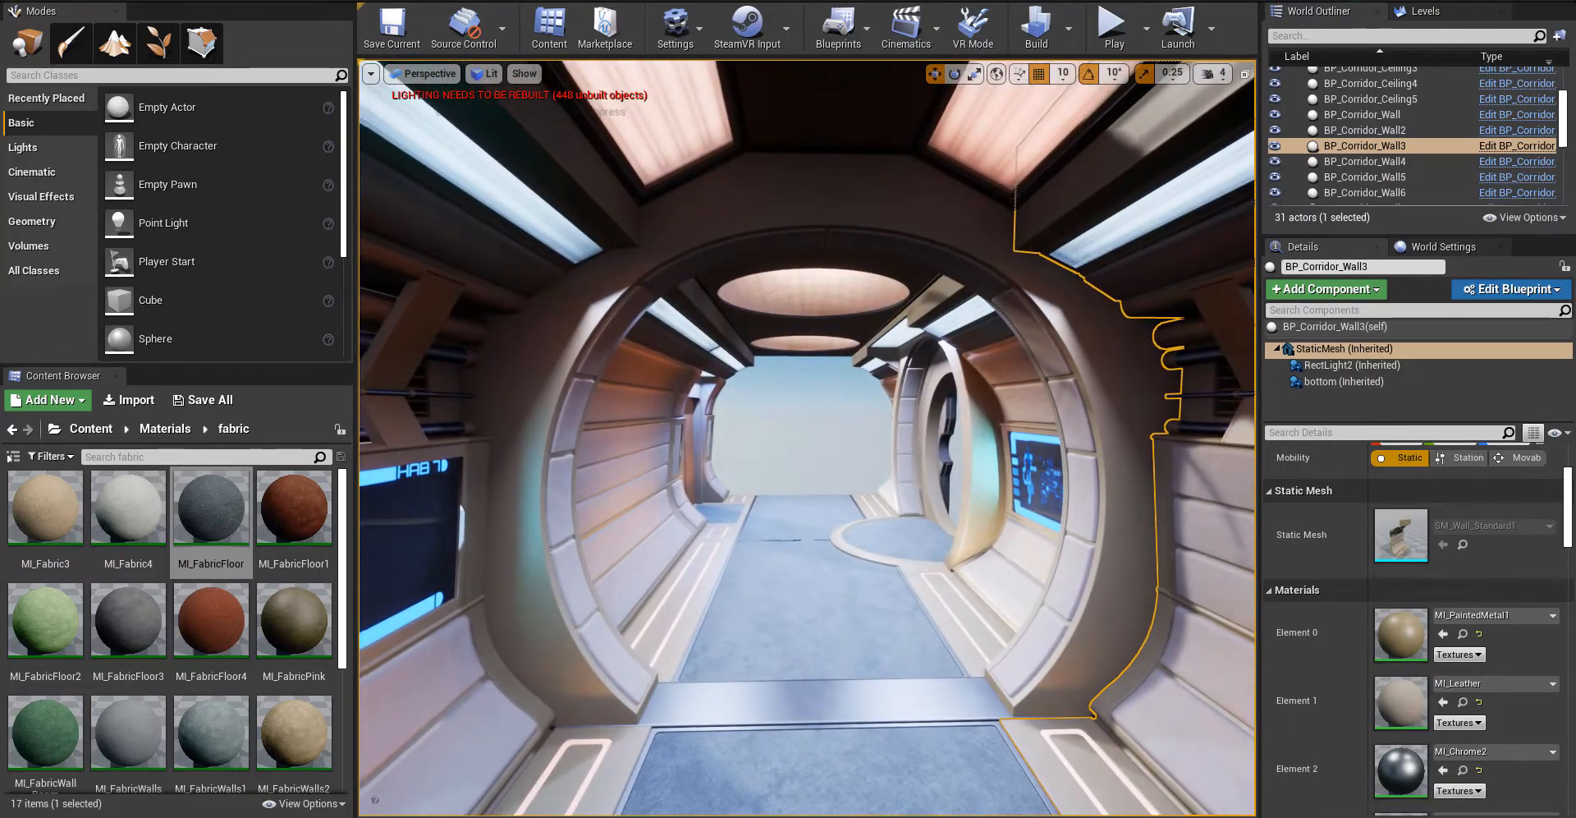
pyautogui.scroll(-5, 1534, 624)
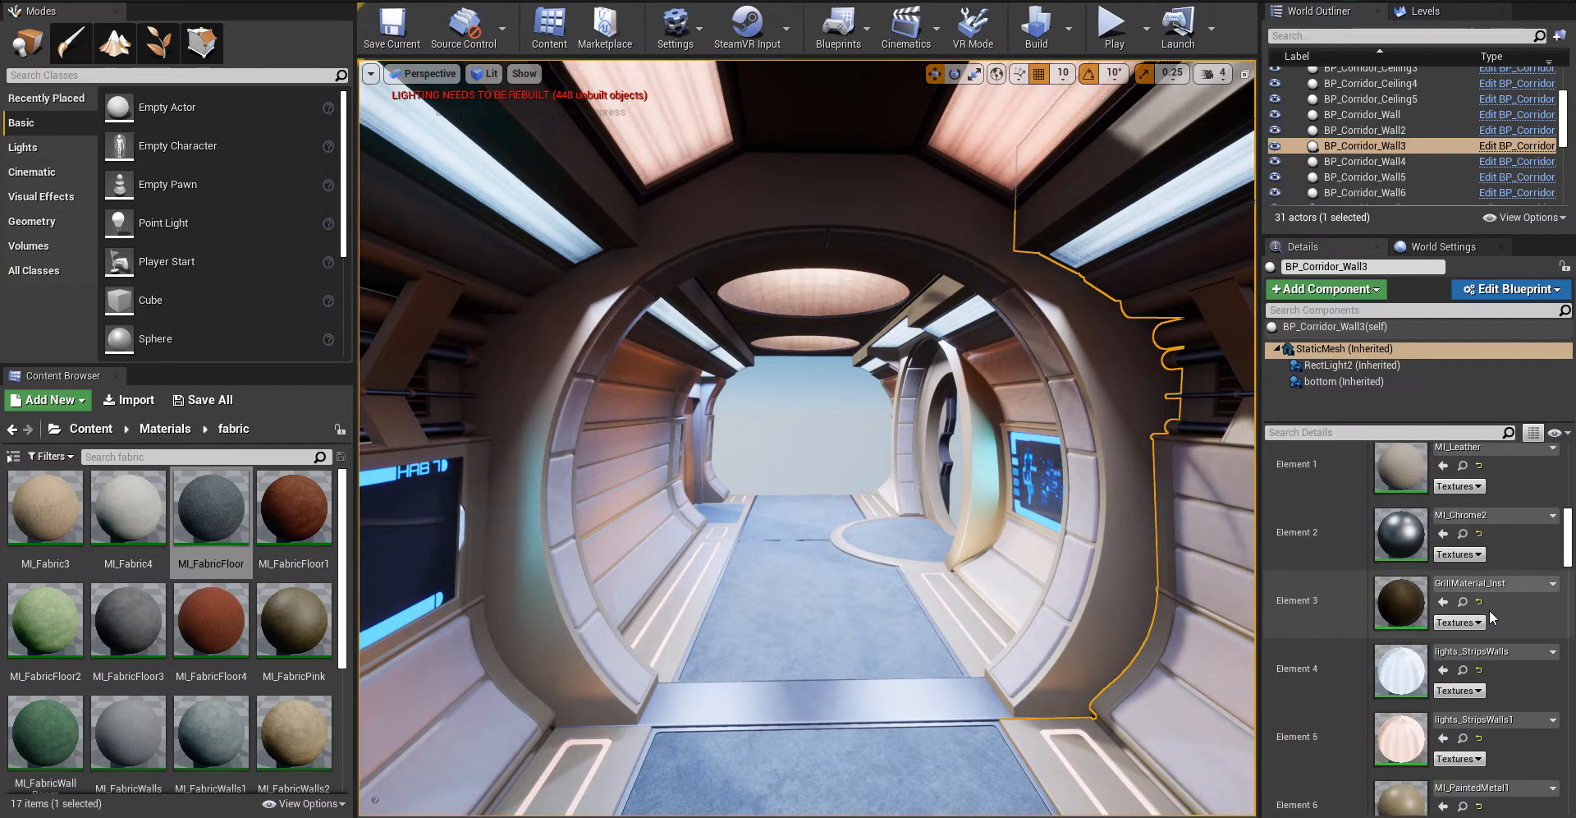
pyautogui.scroll(3, 1568, 579)
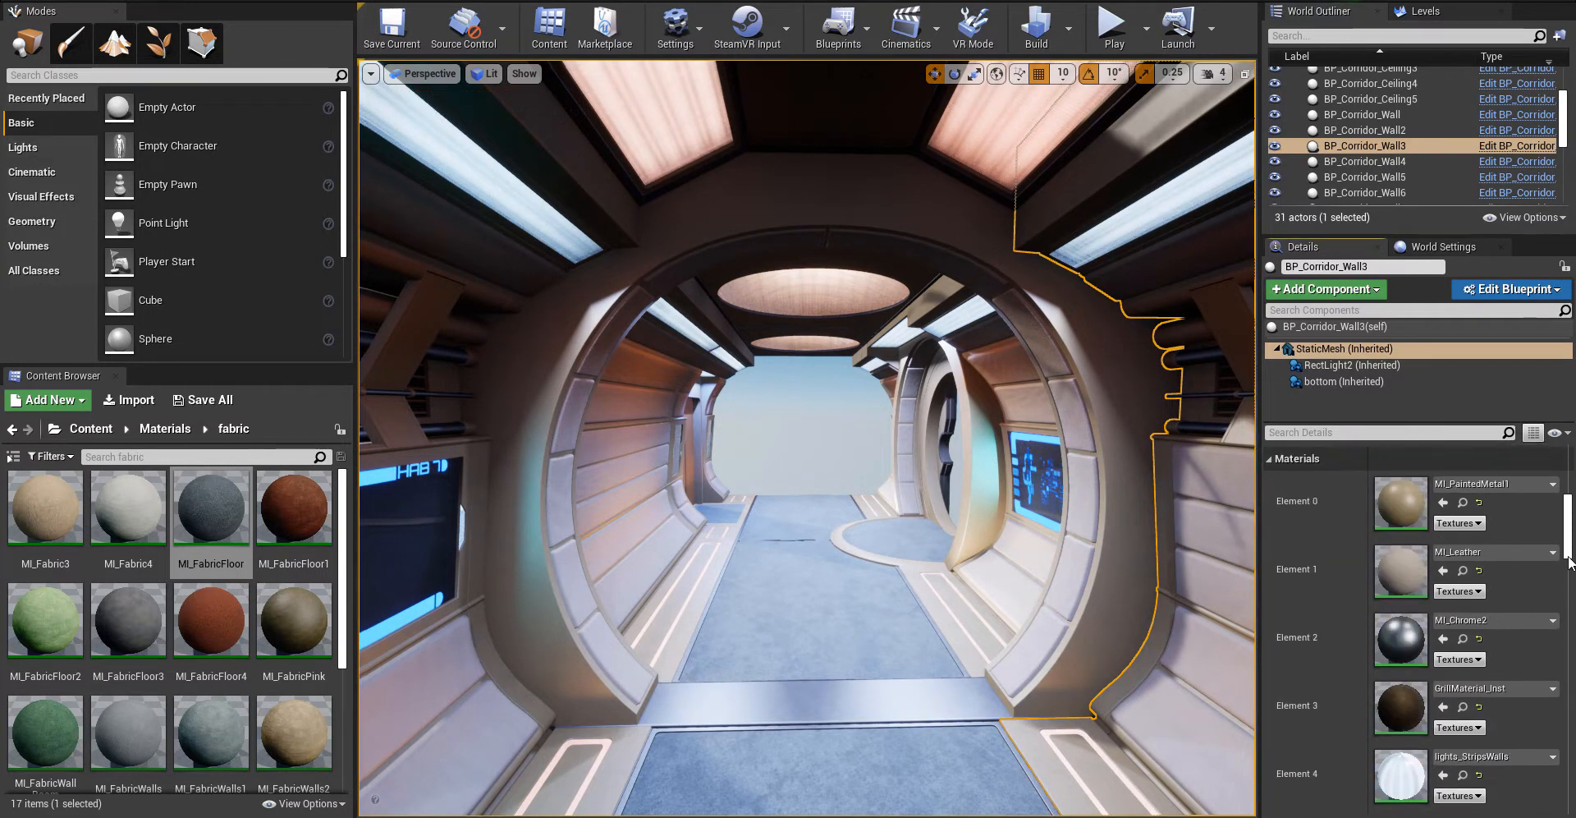
pyautogui.press('f')
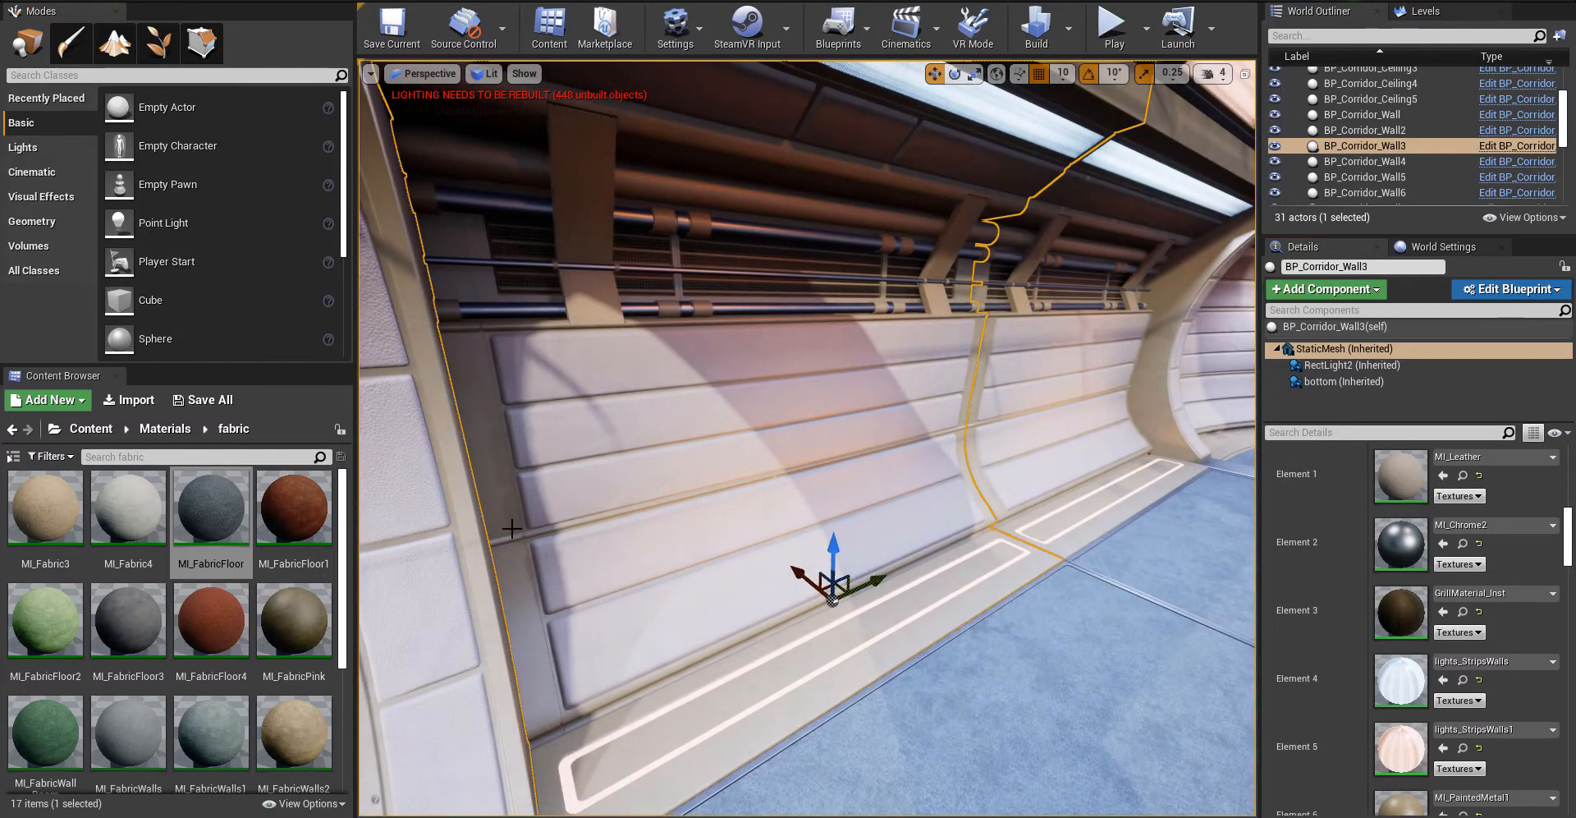
pyautogui.moveTo(481, 308); pyautogui.dragTo(686, 276, button='right')
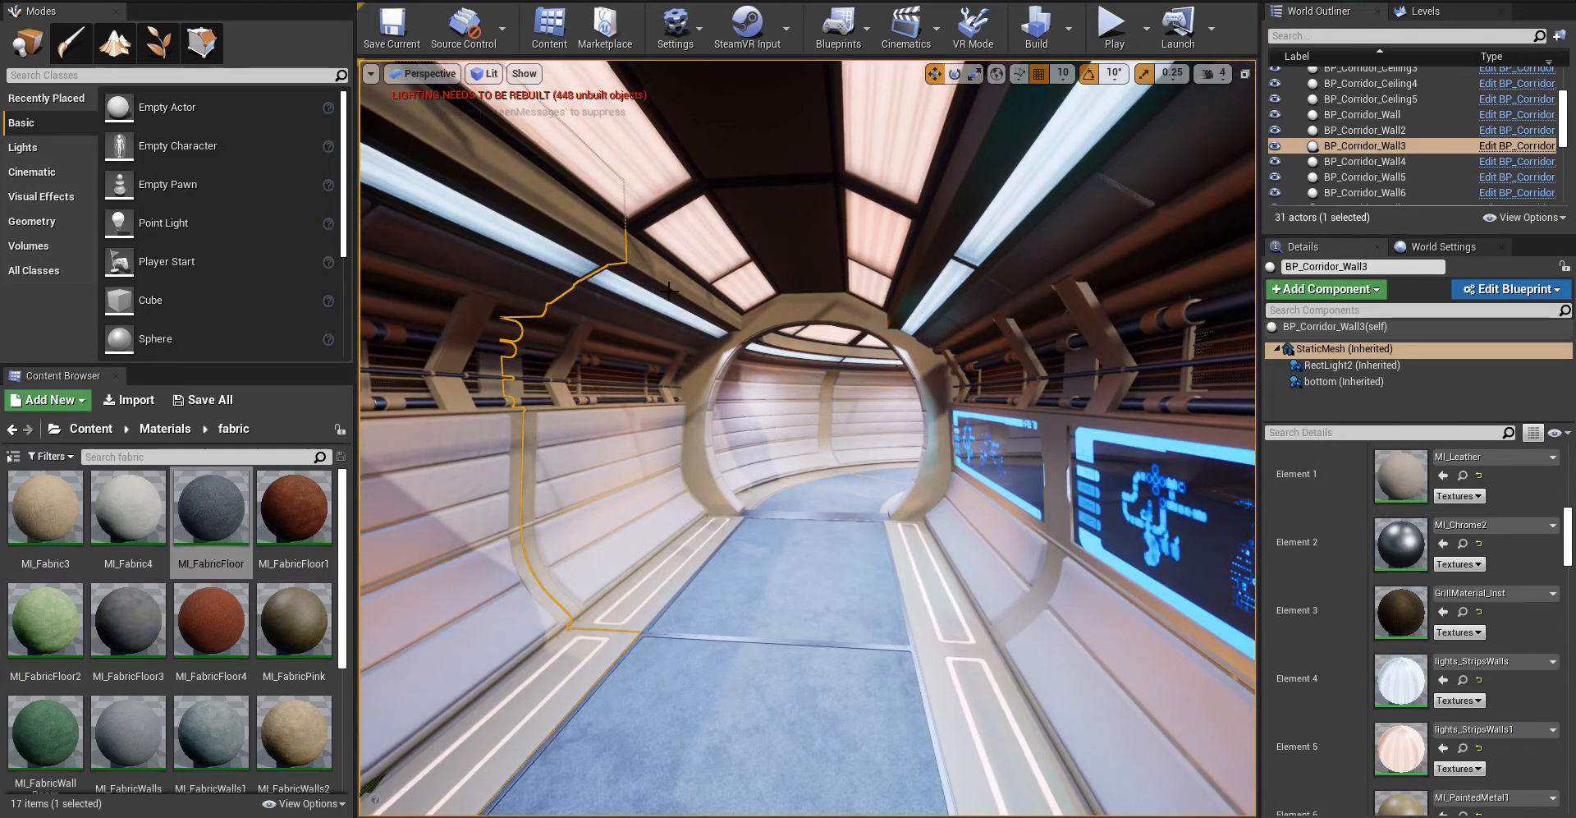
pyautogui.press('s')
pyautogui.moveTo(687, 544); pyautogui.dragTo(721, 694, button='right')
pyautogui.press('w')
pyautogui.press('d')
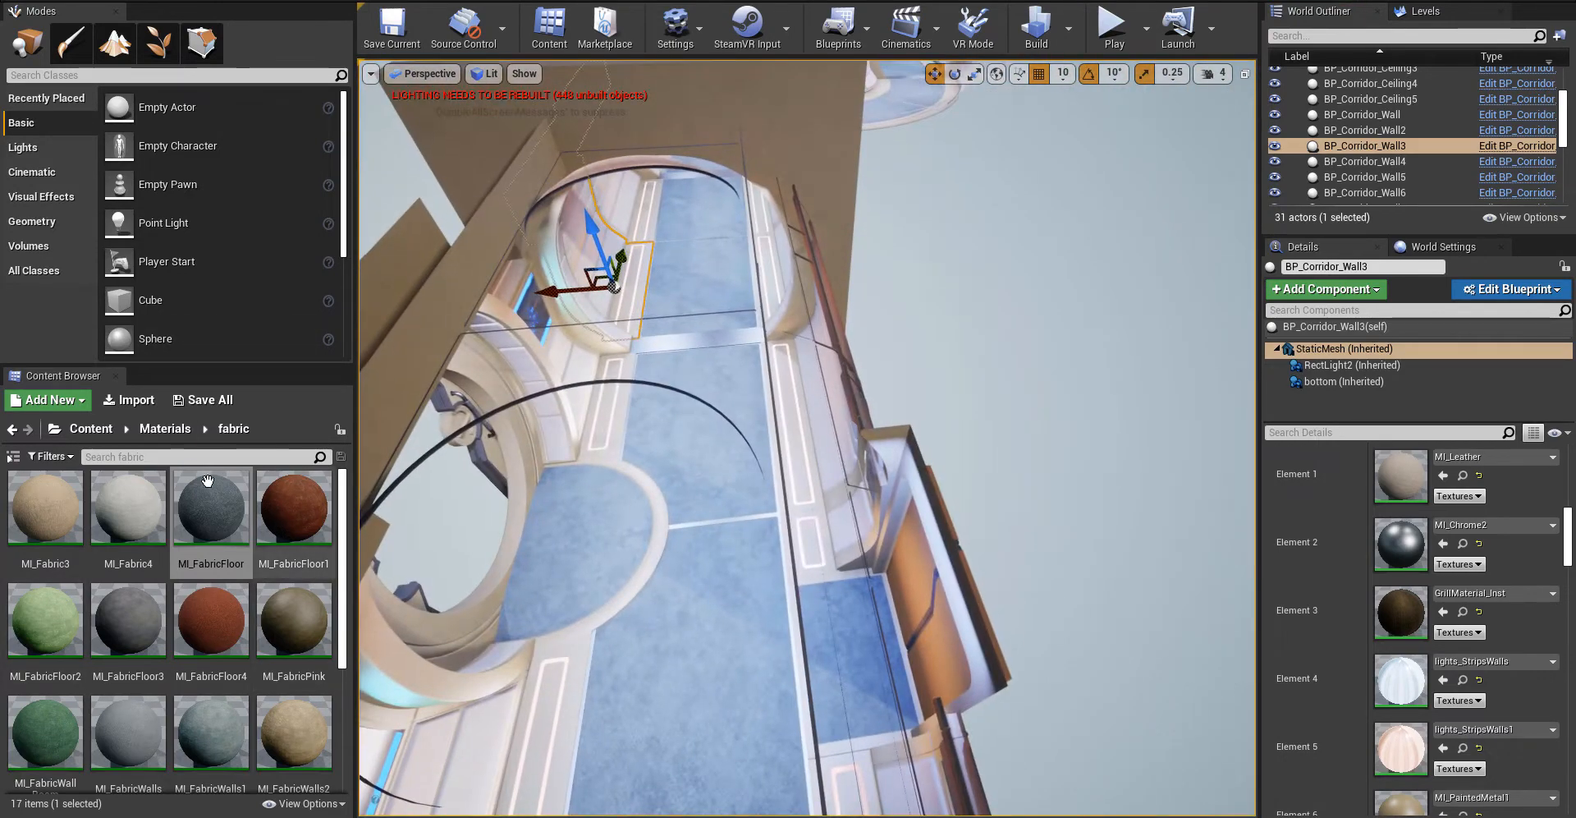
# - Open the Blueprints folder under Meshes > ModularPieces and bring the outside of the square door into view
pyautogui.click(158, 428)
pyautogui.moveTo(1000, 577); pyautogui.dragTo(920, 558, button='right')
pyautogui.press('w')
pyautogui.press('d')
pyautogui.press('s')
pyautogui.press('d')
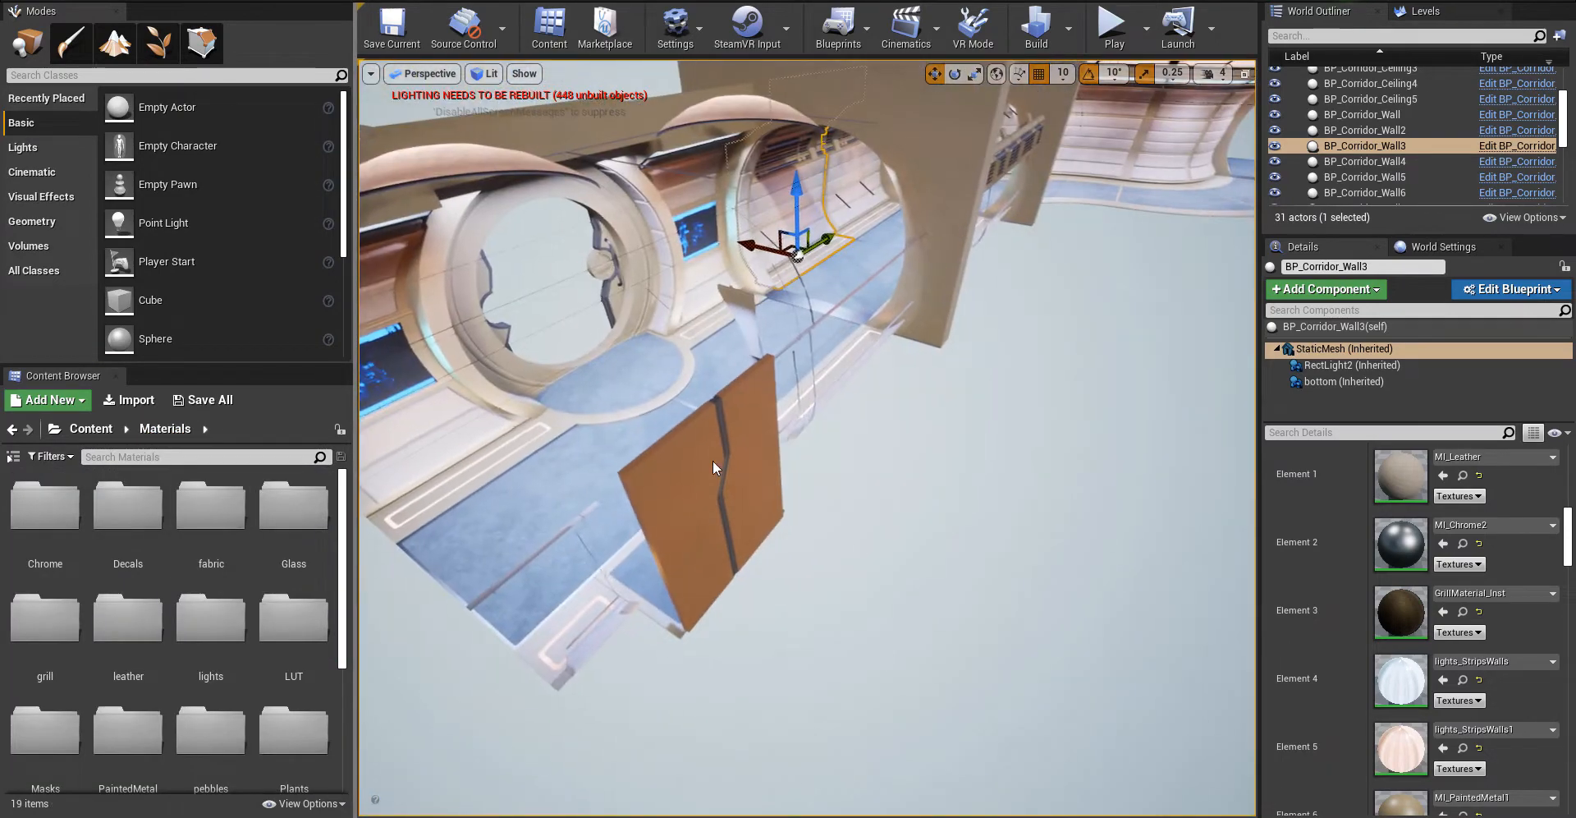
pyautogui.click(90, 429)
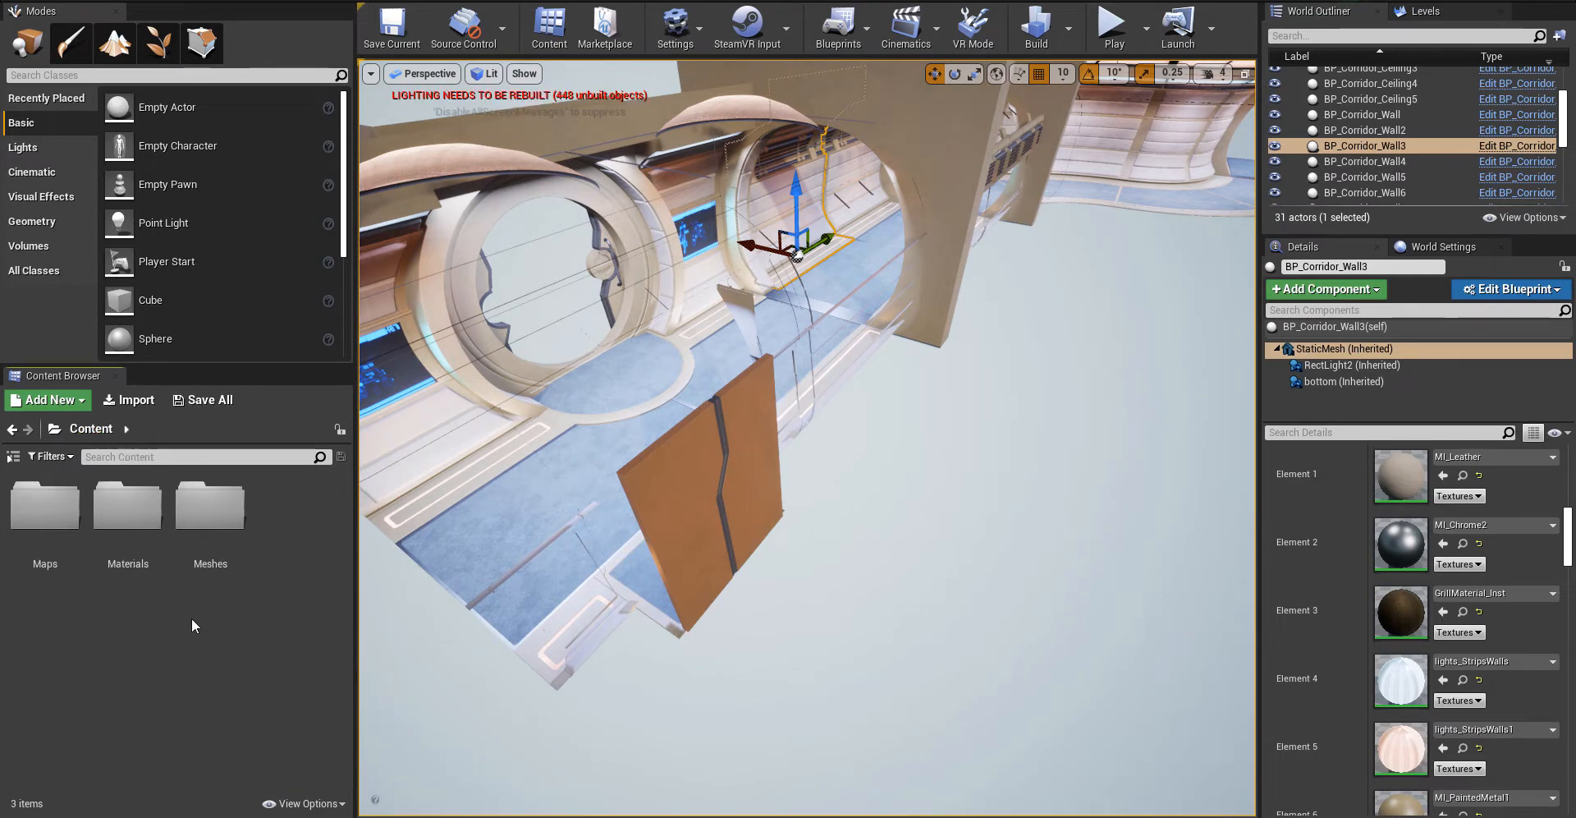
pyautogui.press('a')
pyautogui.moveTo(791, 398); pyautogui.dragTo(853, 352, button='right')
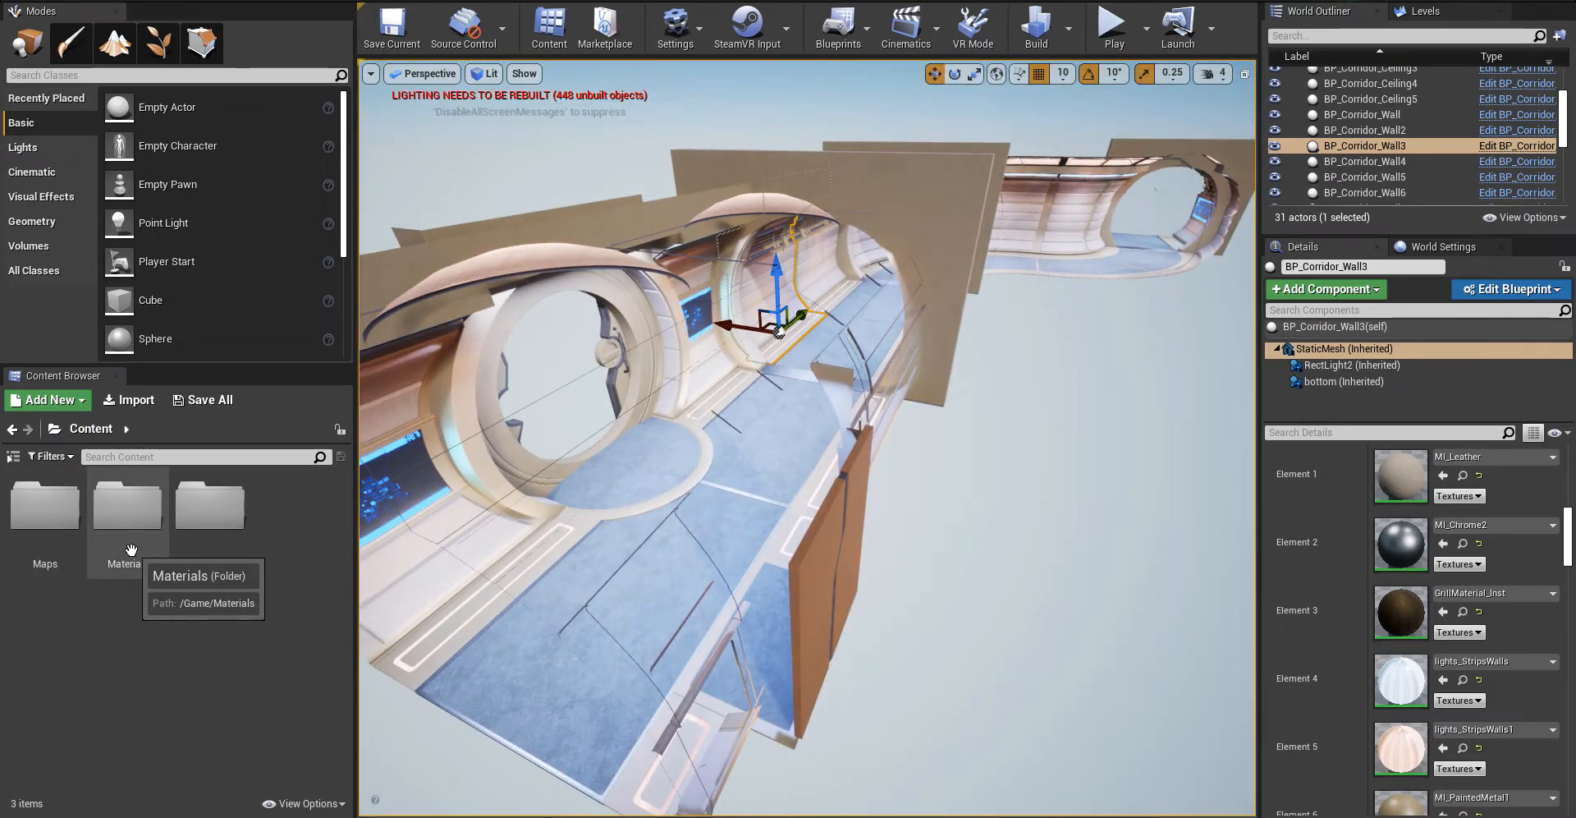
pyautogui.doubleClick(180, 513)
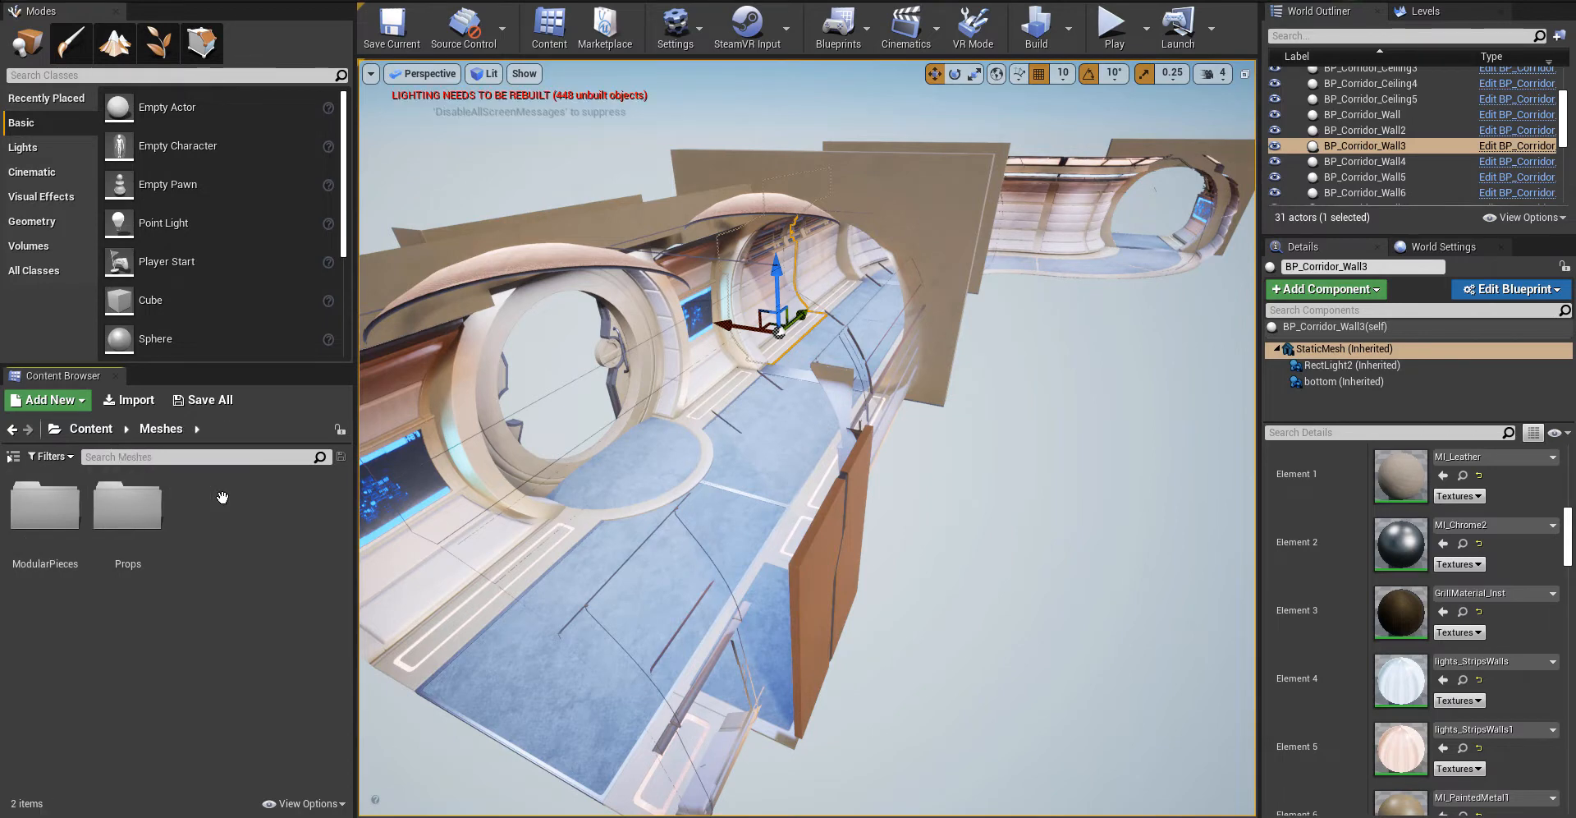
pyautogui.doubleClick(46, 505)
pyautogui.scroll(-5, 263, 619)
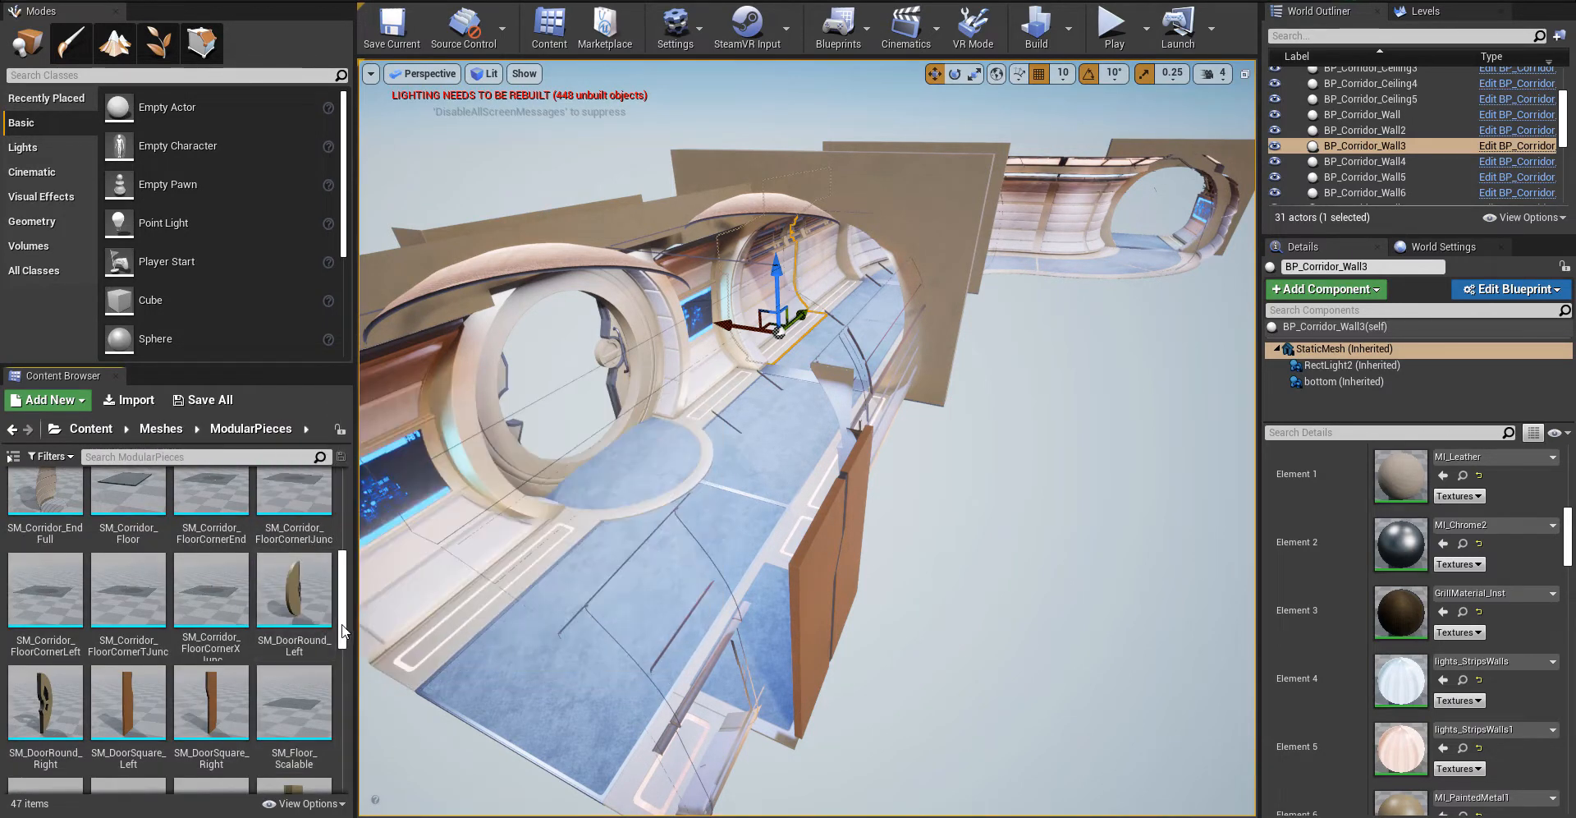
pyautogui.scroll(5, 160, 503)
pyautogui.doubleClick(46, 507)
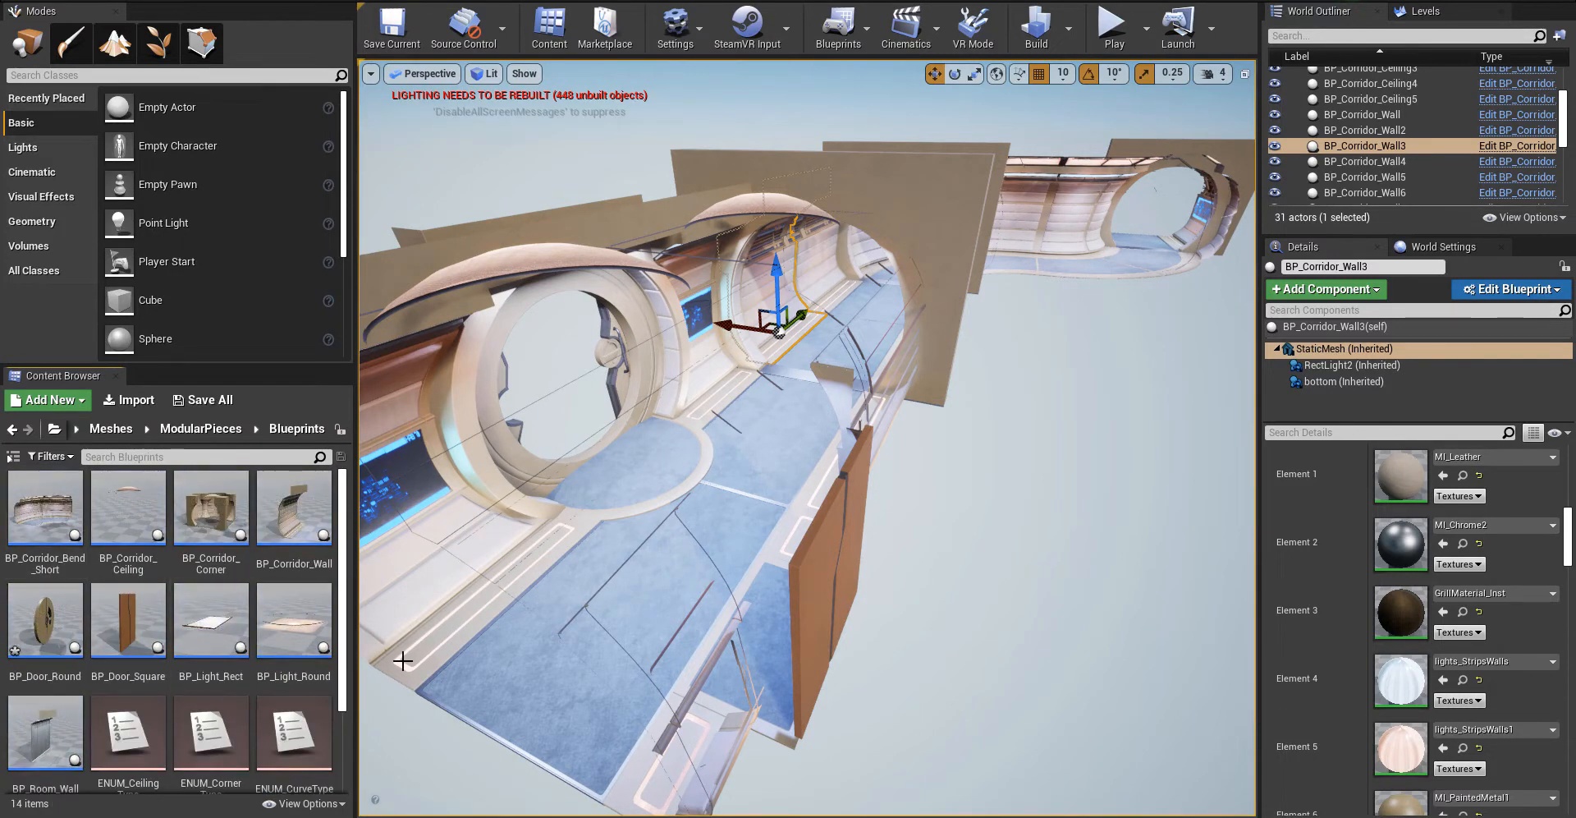
# - Place BP_Room_Wall in the level and reset its location to the world origin
pyautogui.scroll(-2, 332, 628)
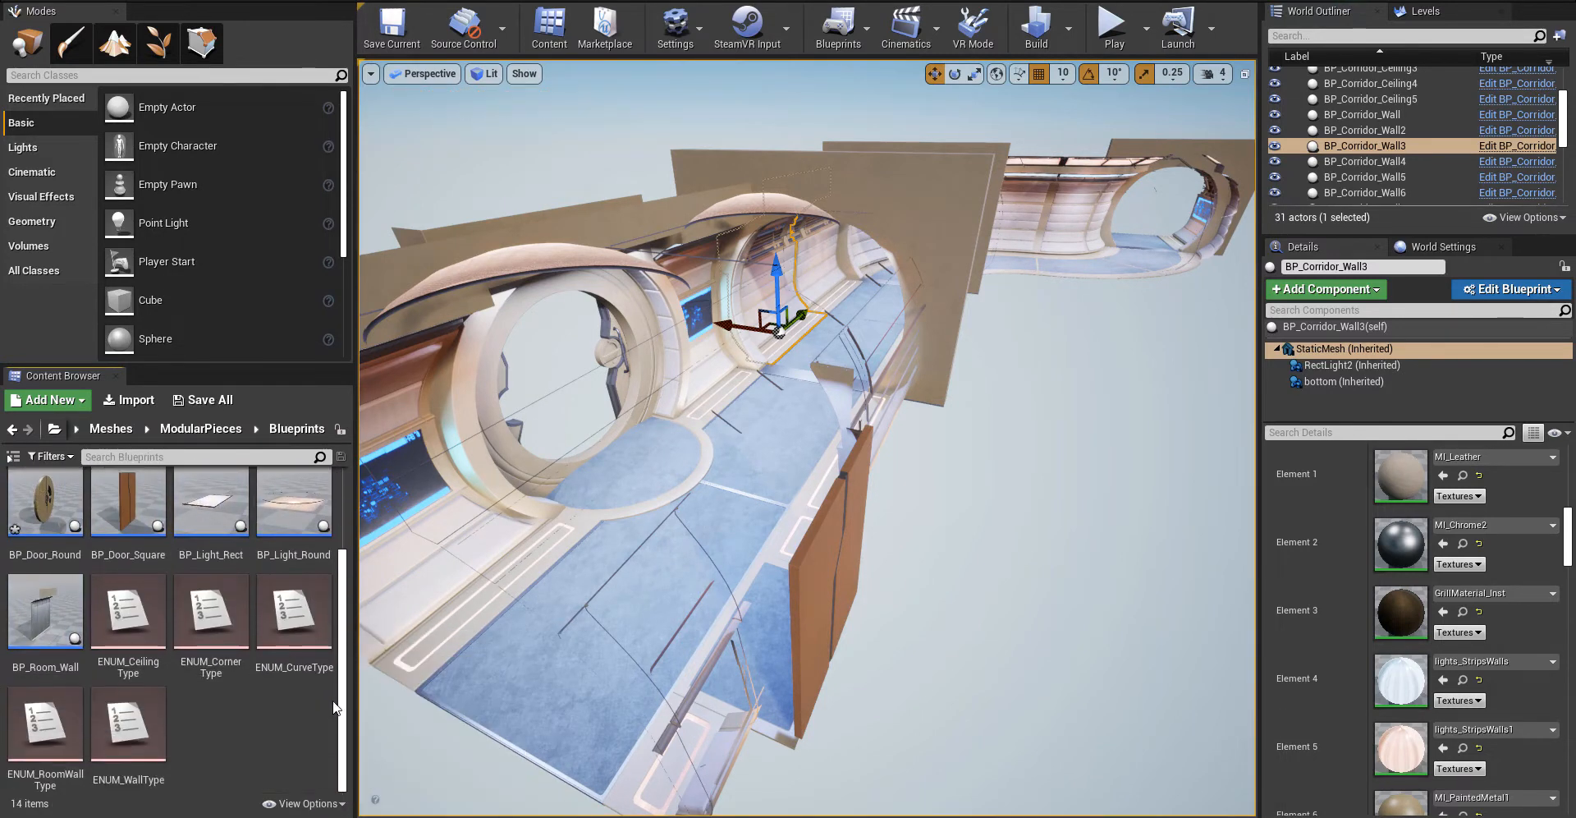
pyautogui.moveTo(47, 669); pyautogui.dragTo(914, 673)
pyautogui.press('f')
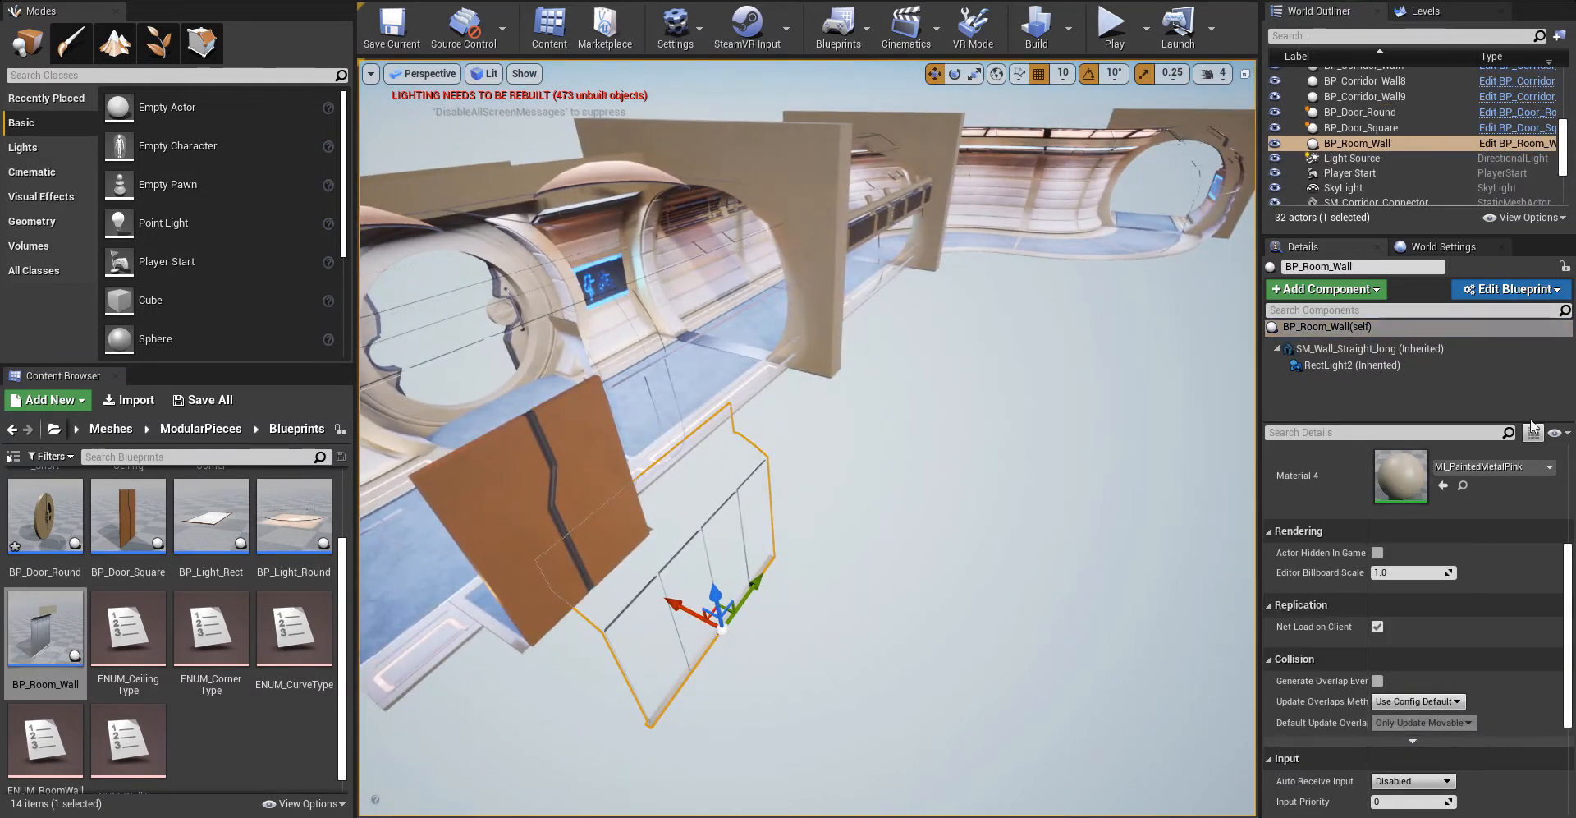
pyautogui.scroll(6, 1535, 492)
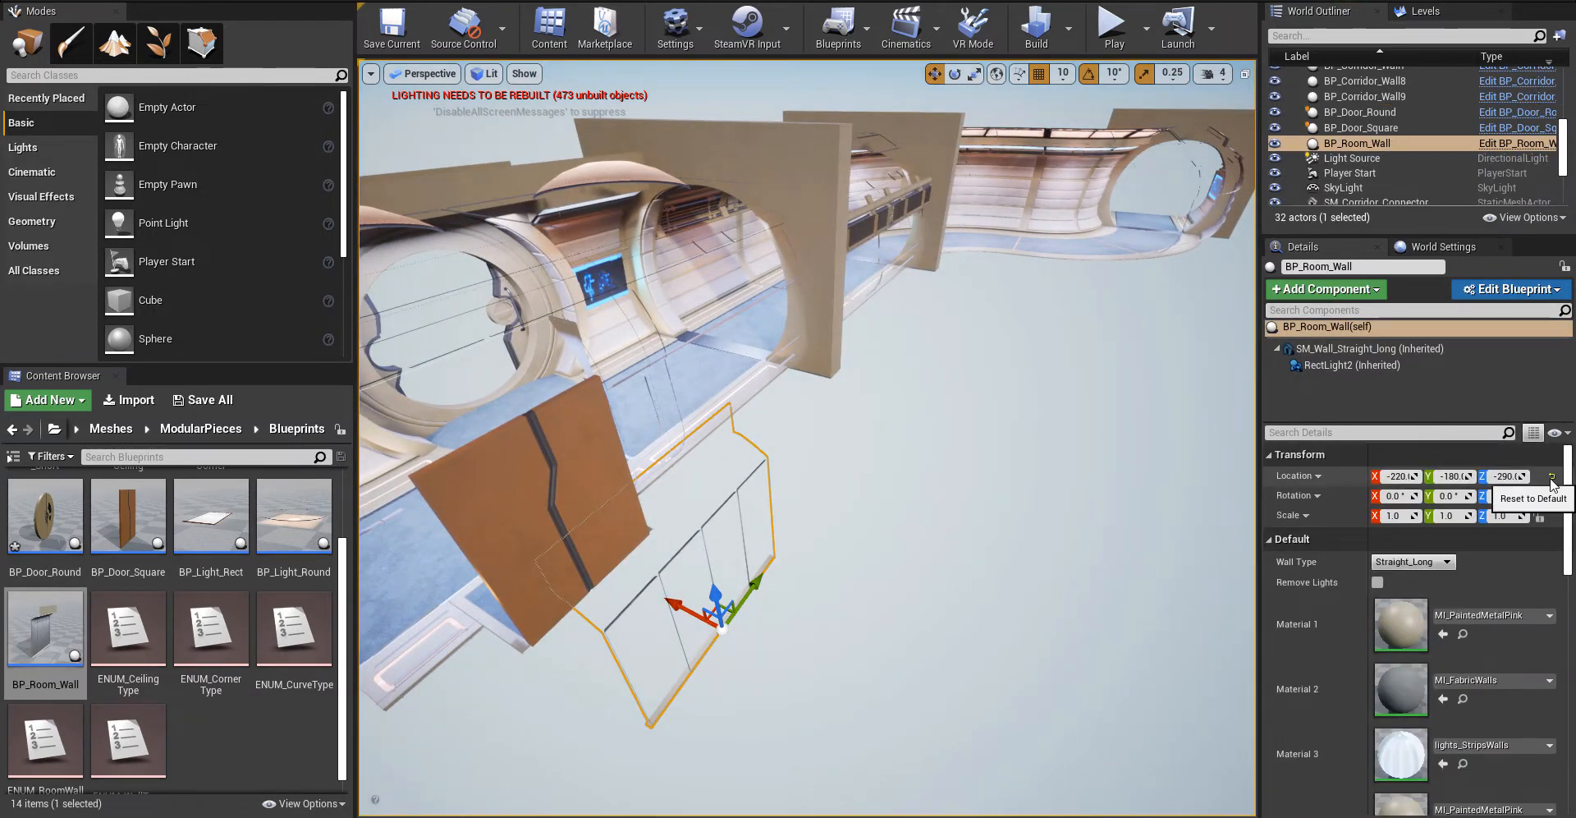
pyautogui.click(1551, 477)
pyautogui.press('f')
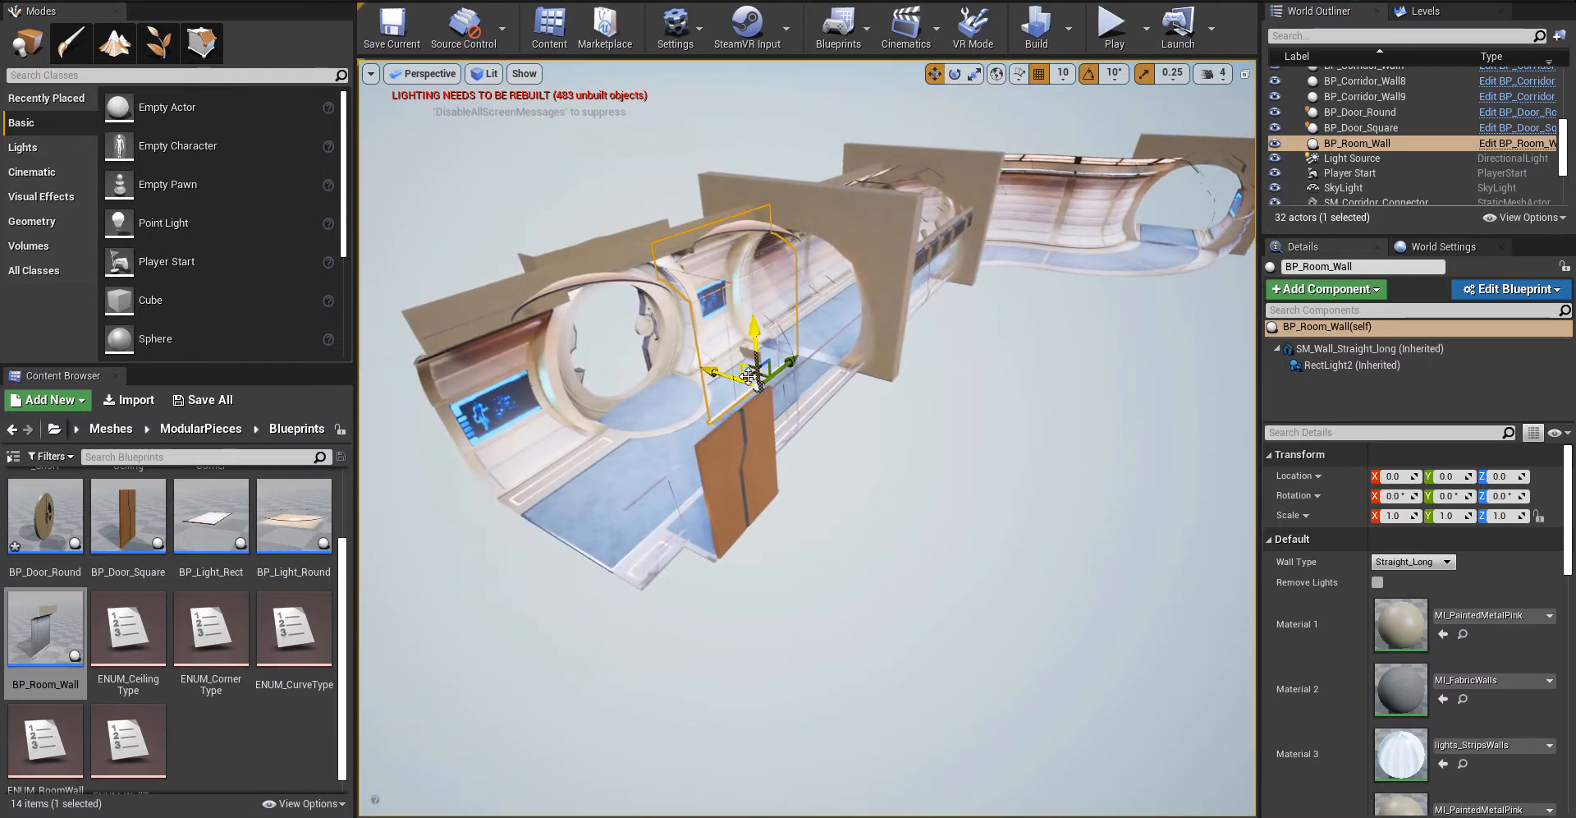
# - Move the room wall out near the square door, switch its Wall Type to Doorway and rotate it 180° about Z
pyautogui.moveTo(749, 377); pyautogui.dragTo(769, 529)
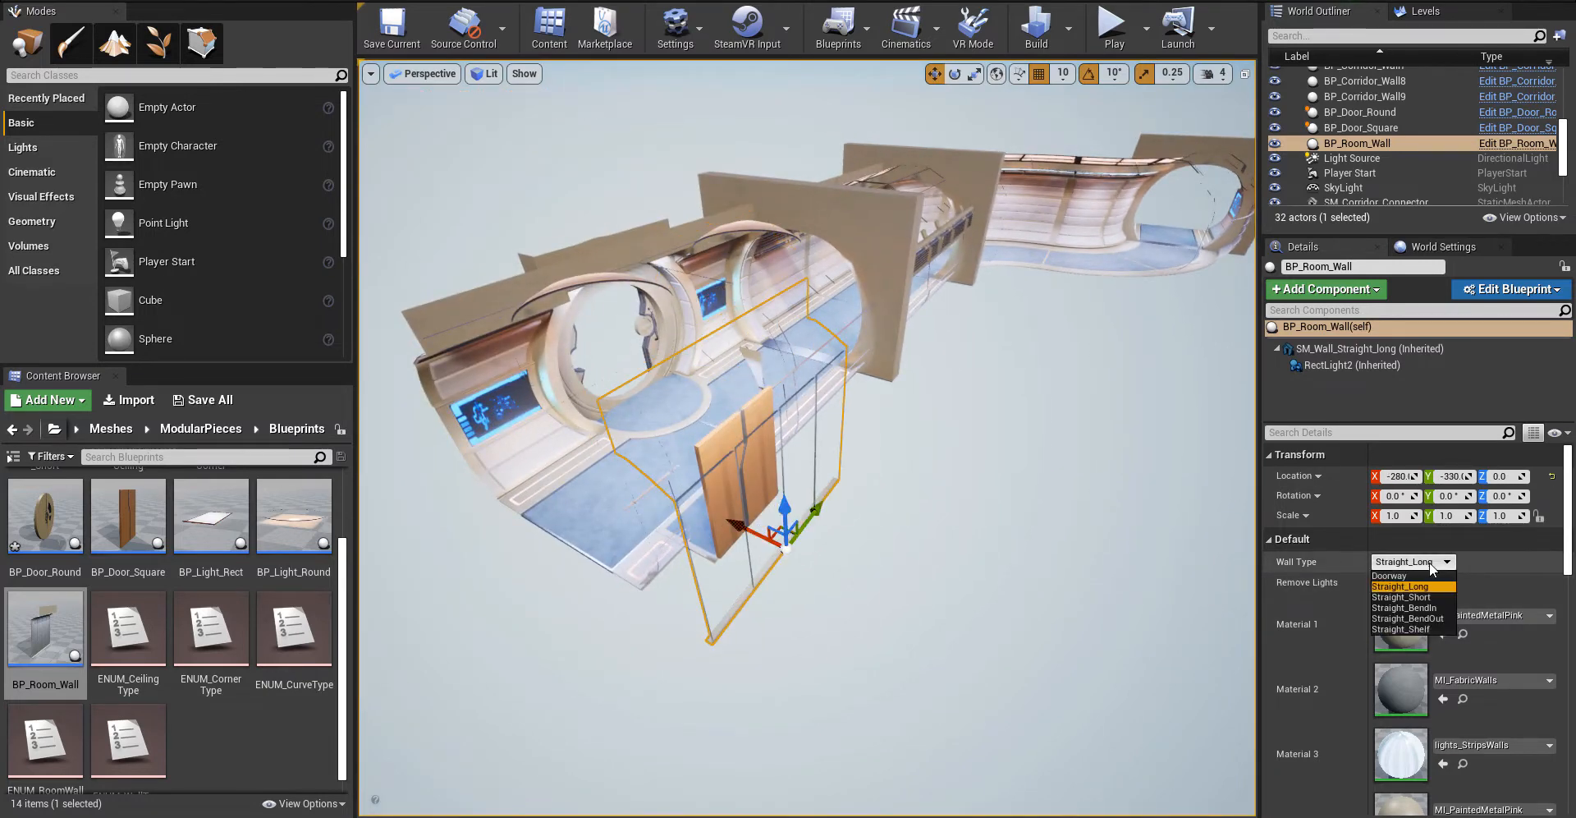
pyautogui.click(1412, 575)
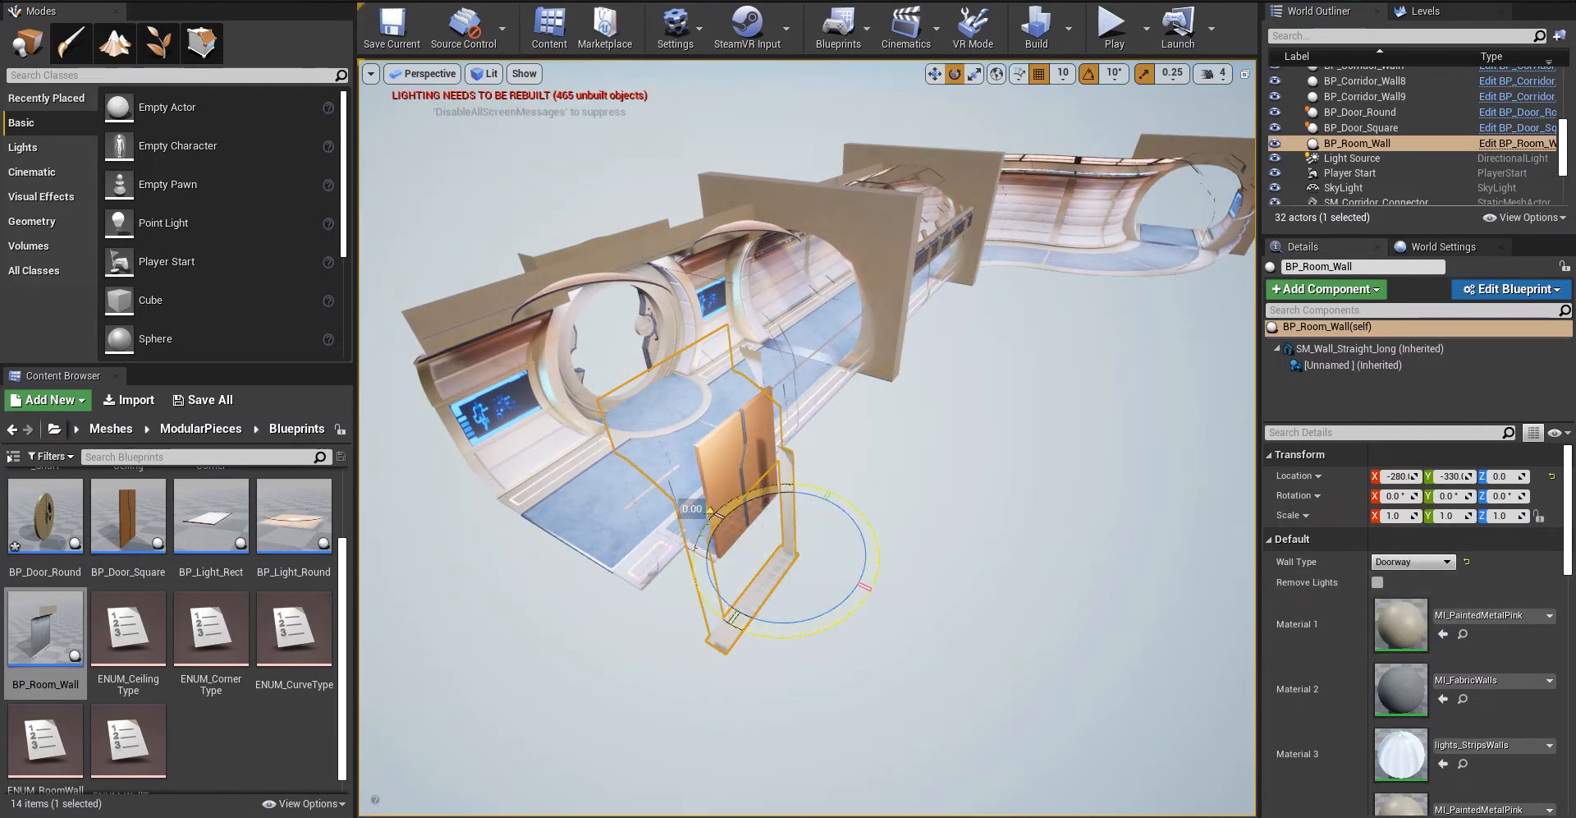
pyautogui.moveTo(709, 511); pyautogui.dragTo(883, 582)
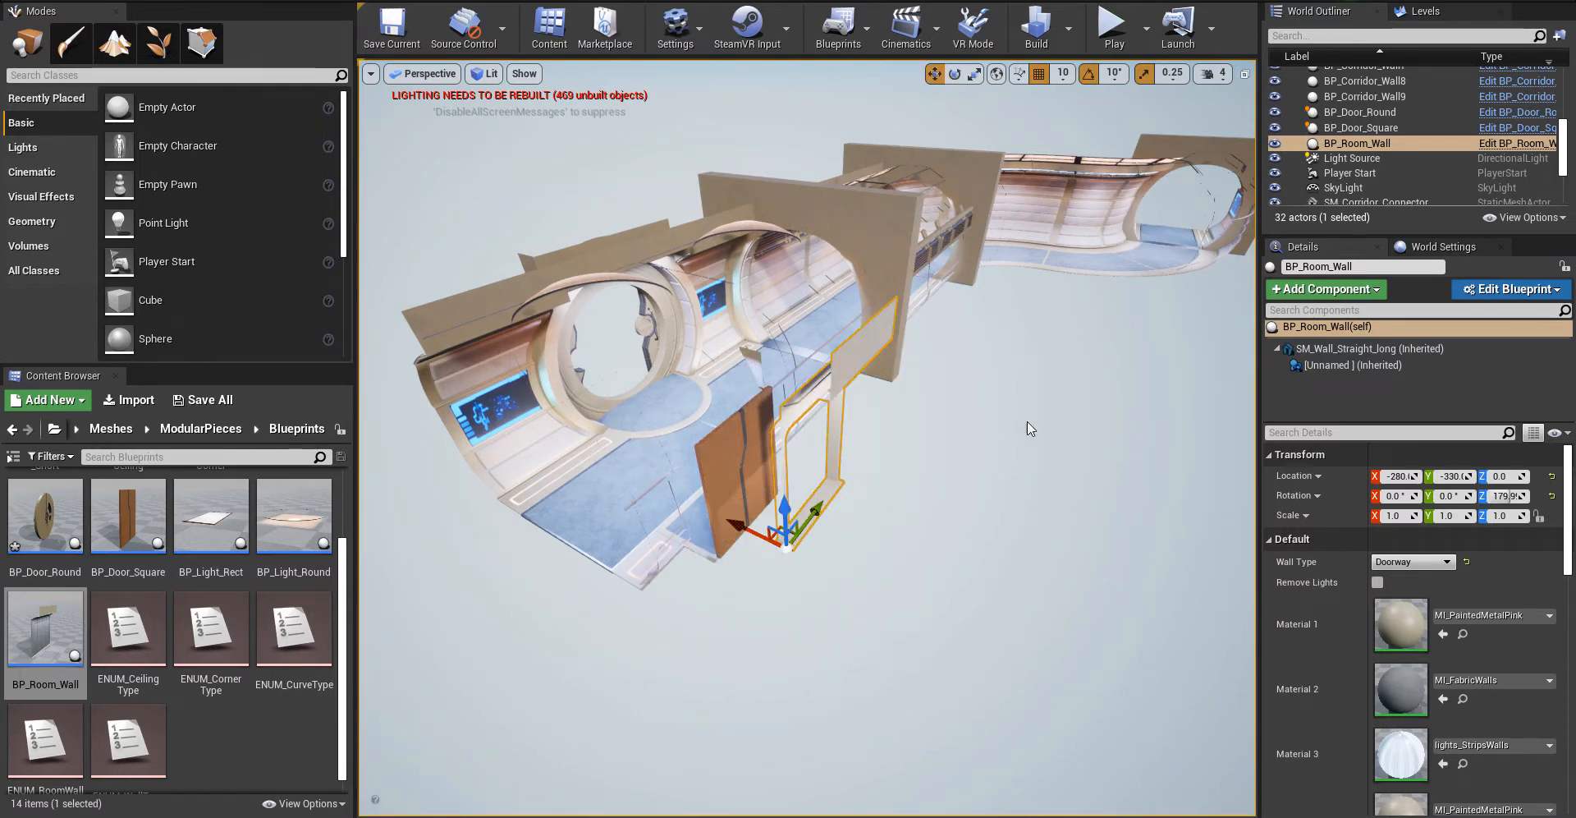
# - Align the doorway room wall around the square door at X -230, Y -400
pyautogui.moveTo(779, 528); pyautogui.dragTo(712, 574)
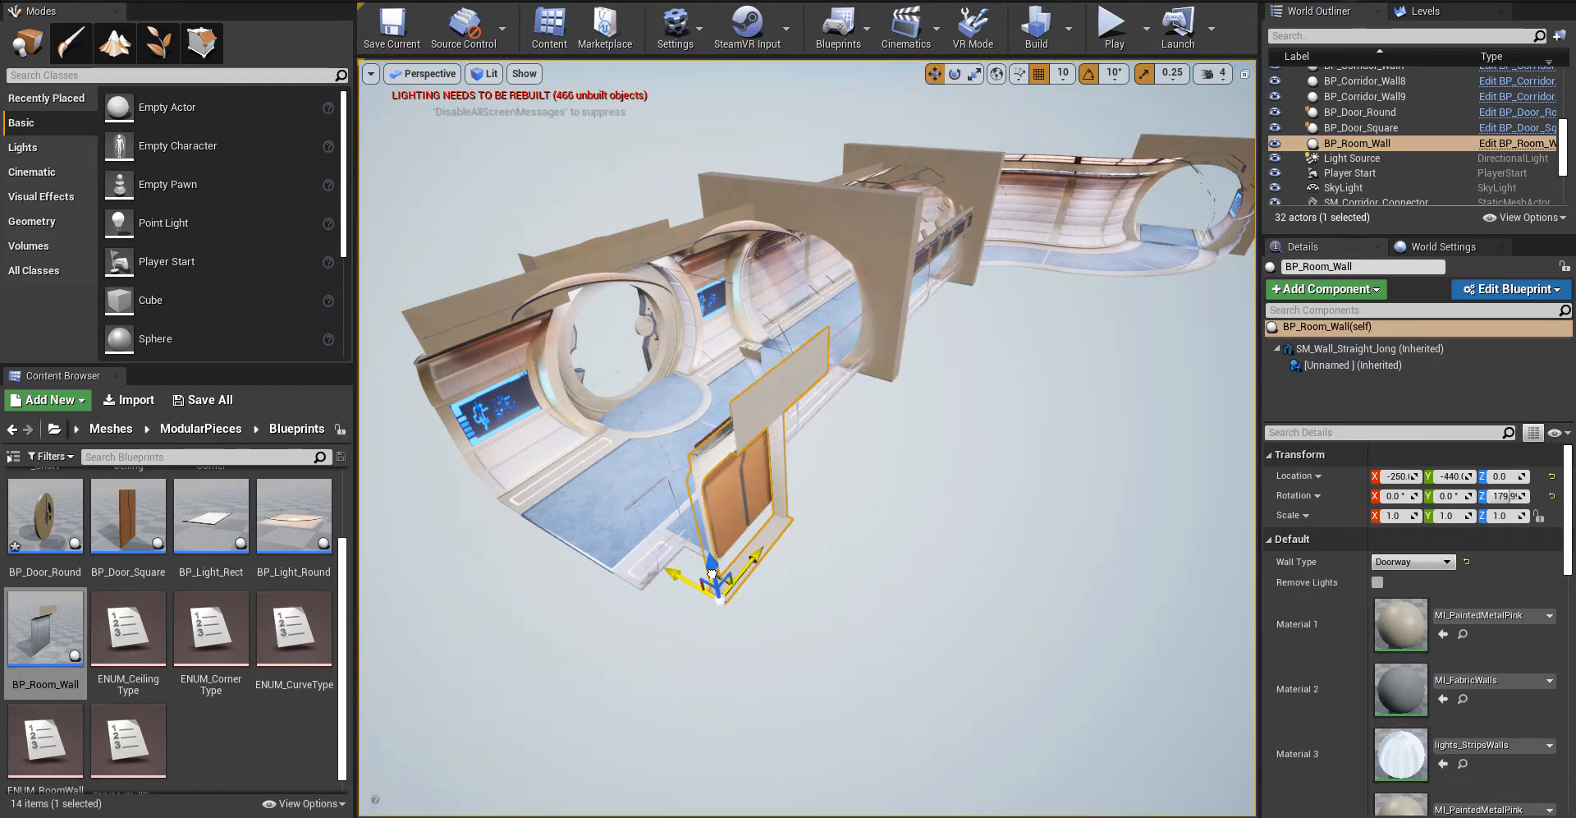
pyautogui.moveTo(802, 614); pyautogui.dragTo(628, 620, button='right')
pyautogui.moveTo(730, 512); pyautogui.dragTo(777, 495)
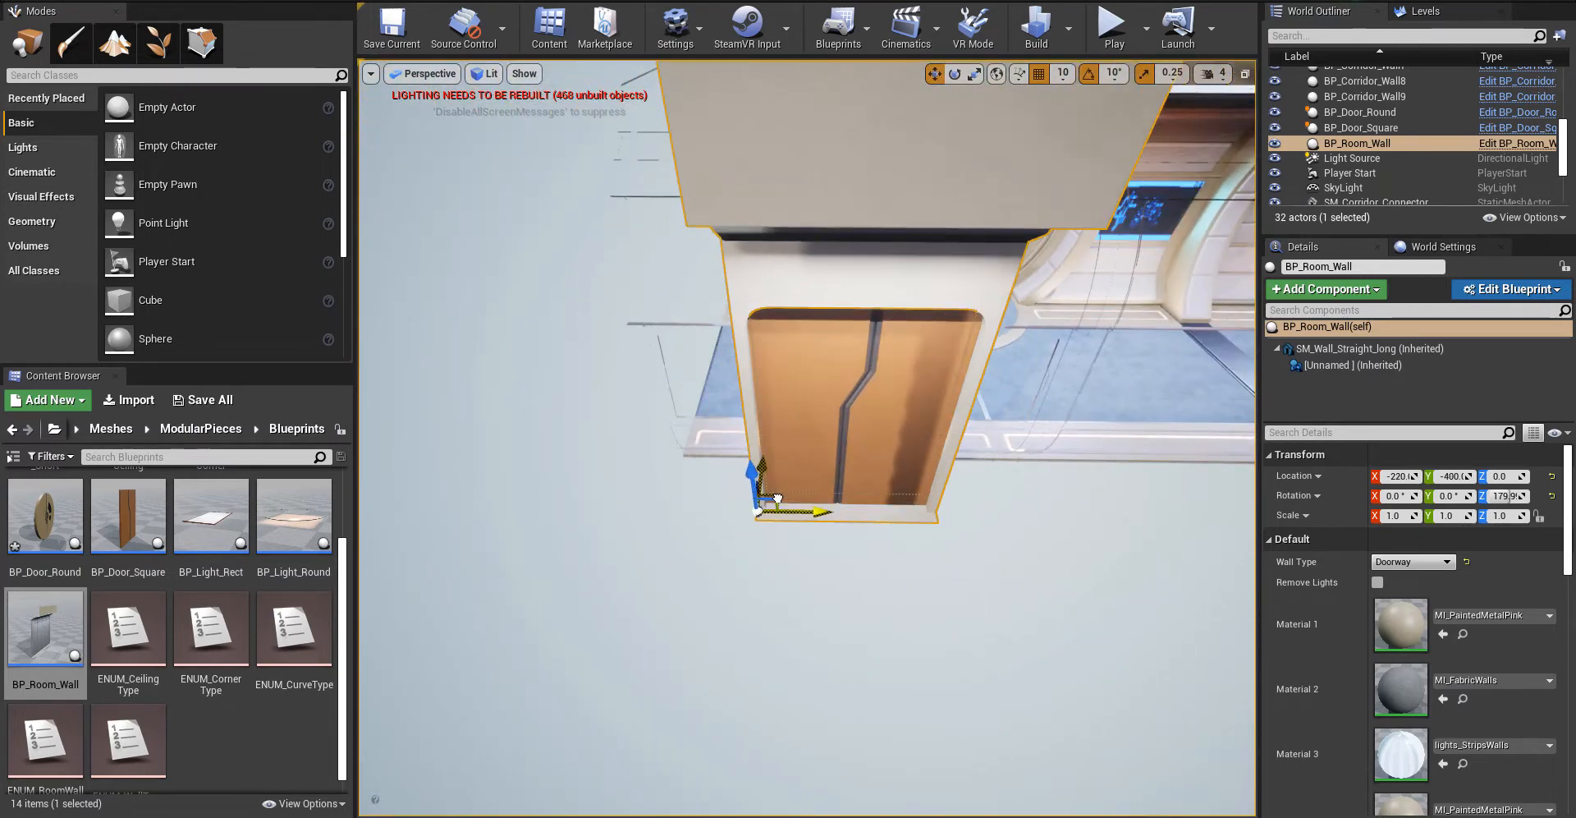
pyautogui.moveTo(777, 495); pyautogui.dragTo(837, 501, button='right')
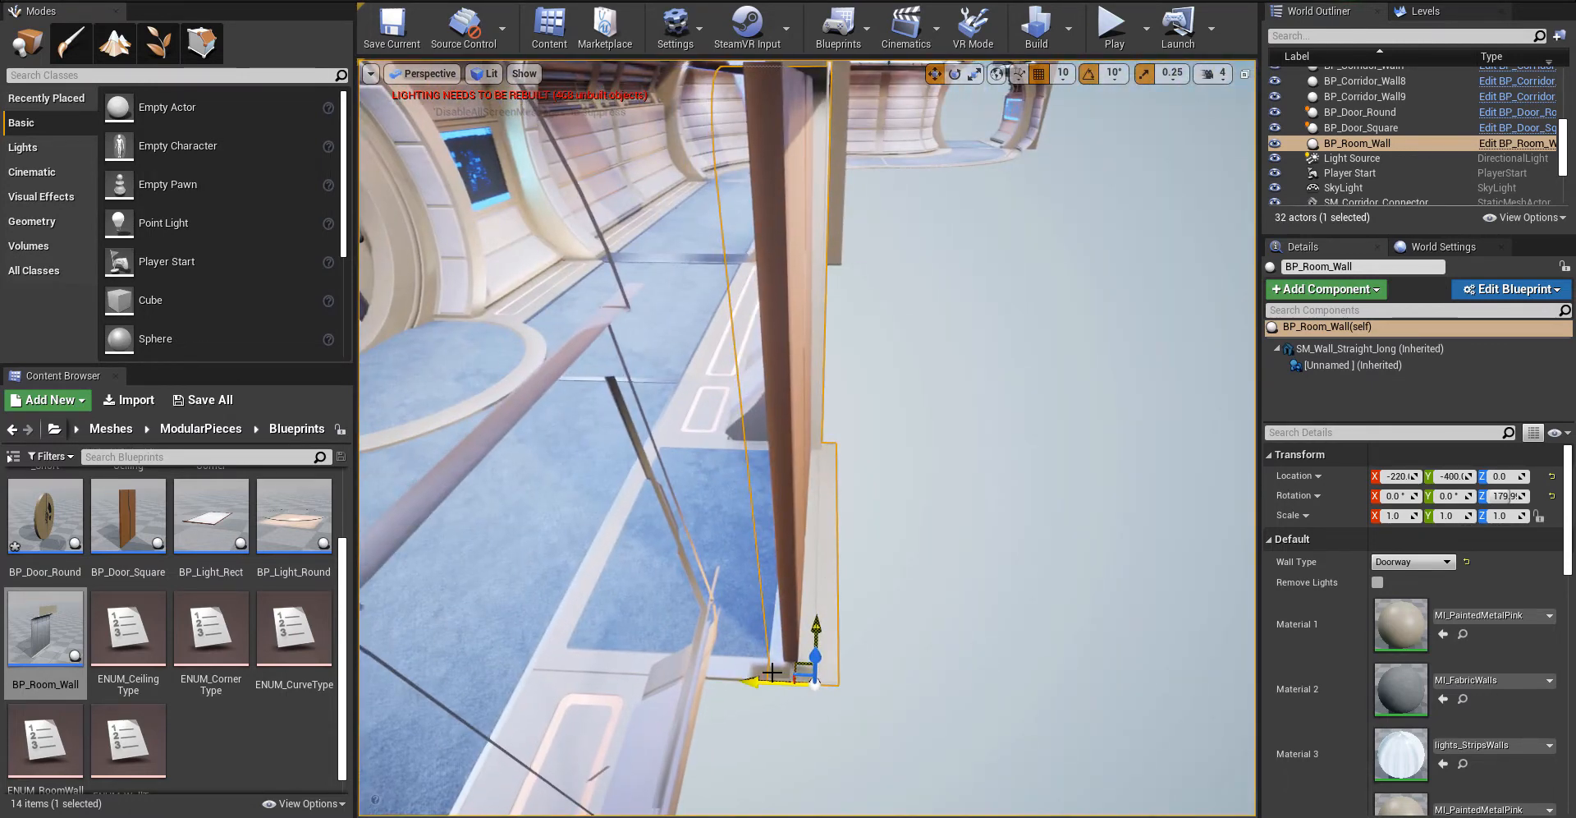
pyautogui.moveTo(769, 680); pyautogui.dragTo(789, 680)
pyautogui.moveTo(854, 685); pyautogui.dragTo(853, 628, button='right')
# - Duplicate the doorway wall as a Straight_Long section and butt it against the doorway at X -230, Y -560
pyautogui.keyDown('alt'); pyautogui.moveTo(693, 526); pyautogui.dragTo(903, 532); pyautogui.keyUp('alt')
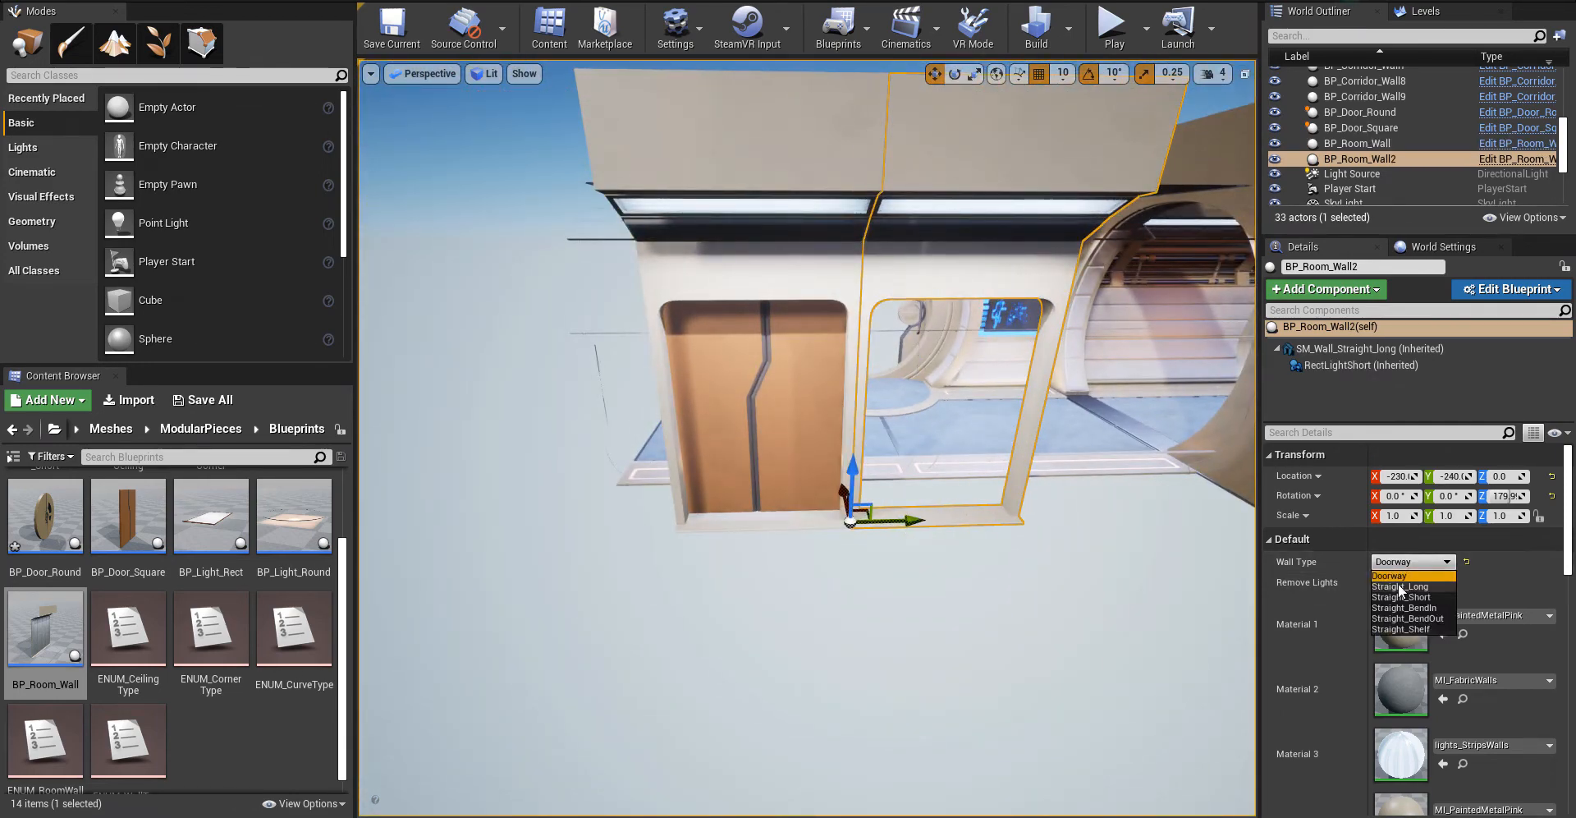
pyautogui.click(1399, 586)
pyautogui.moveTo(903, 526); pyautogui.dragTo(558, 541)
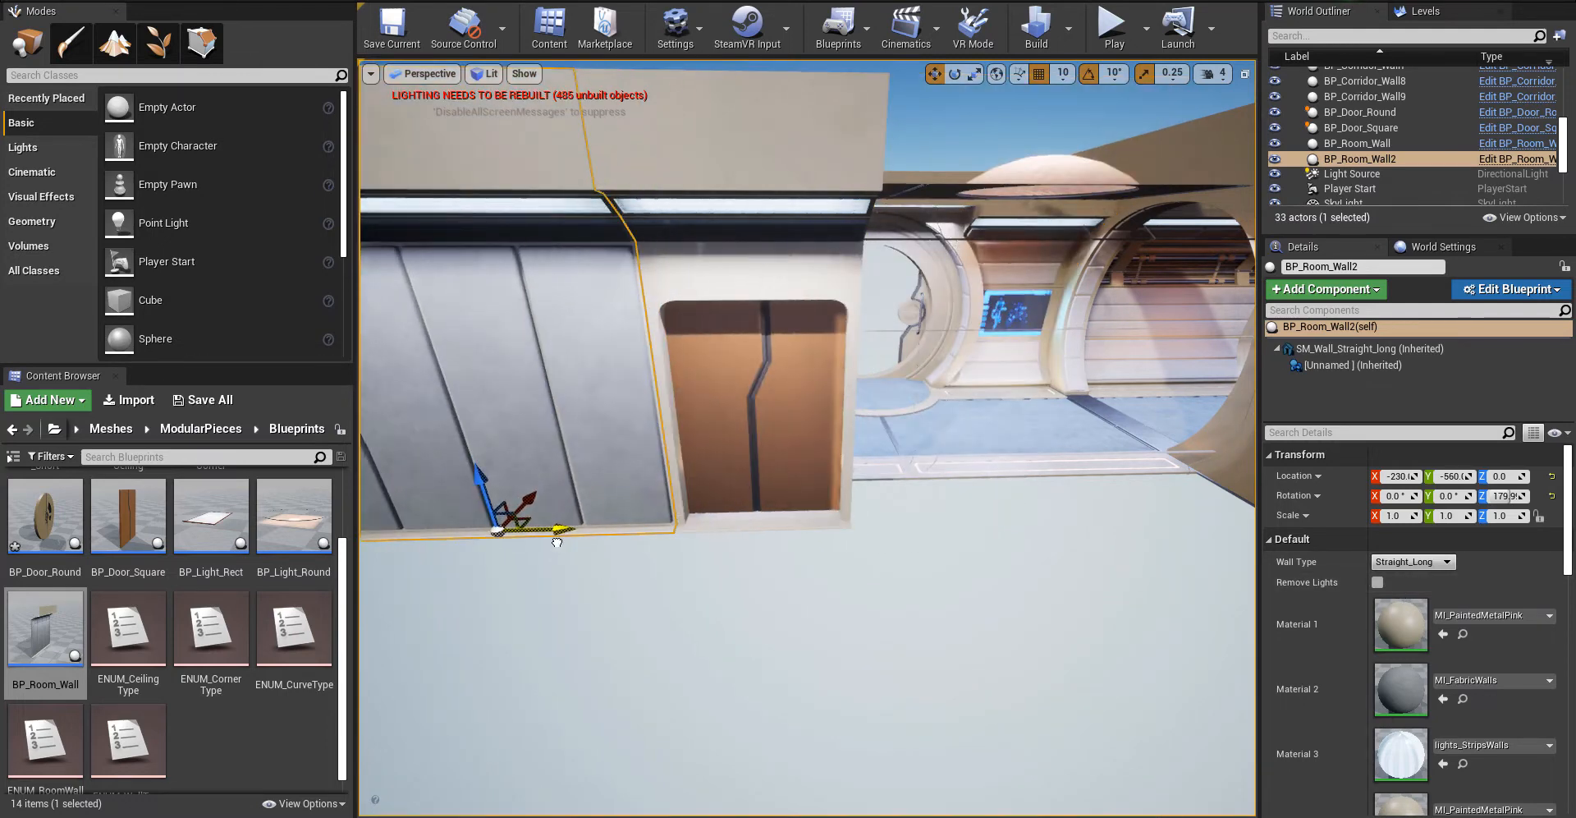
# - Duplicate the long straight wall along Y to -880 and set the copy's Wall Type to Straight_BendIn
pyautogui.moveTo(632, 542); pyautogui.dragTo(546, 537, button='right')
pyautogui.keyDown('alt'); pyautogui.moveTo(805, 517); pyautogui.dragTo(487, 505); pyautogui.keyUp('alt')
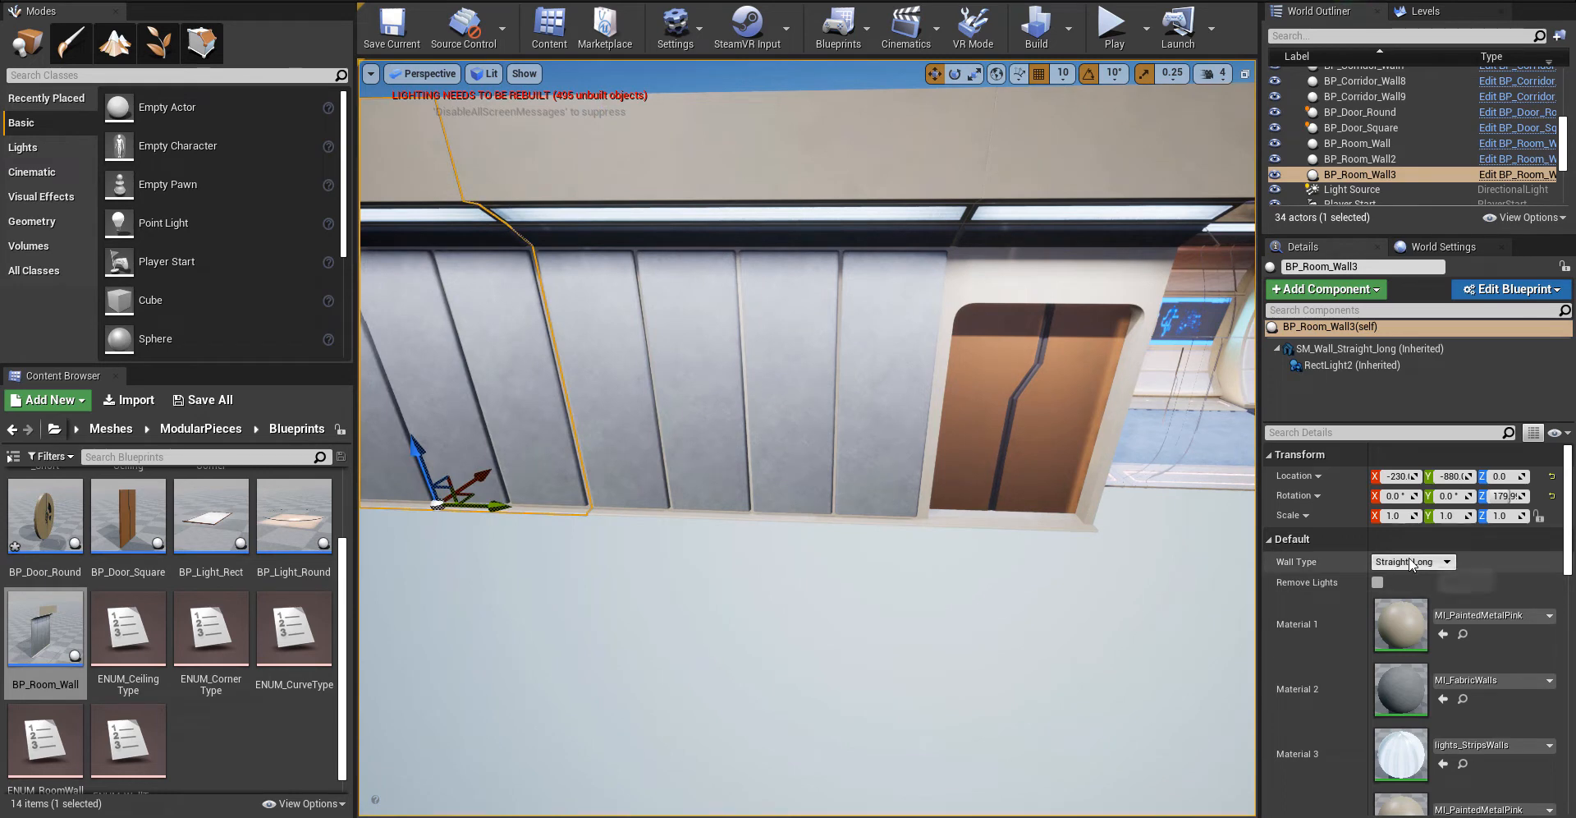
pyautogui.click(1406, 608)
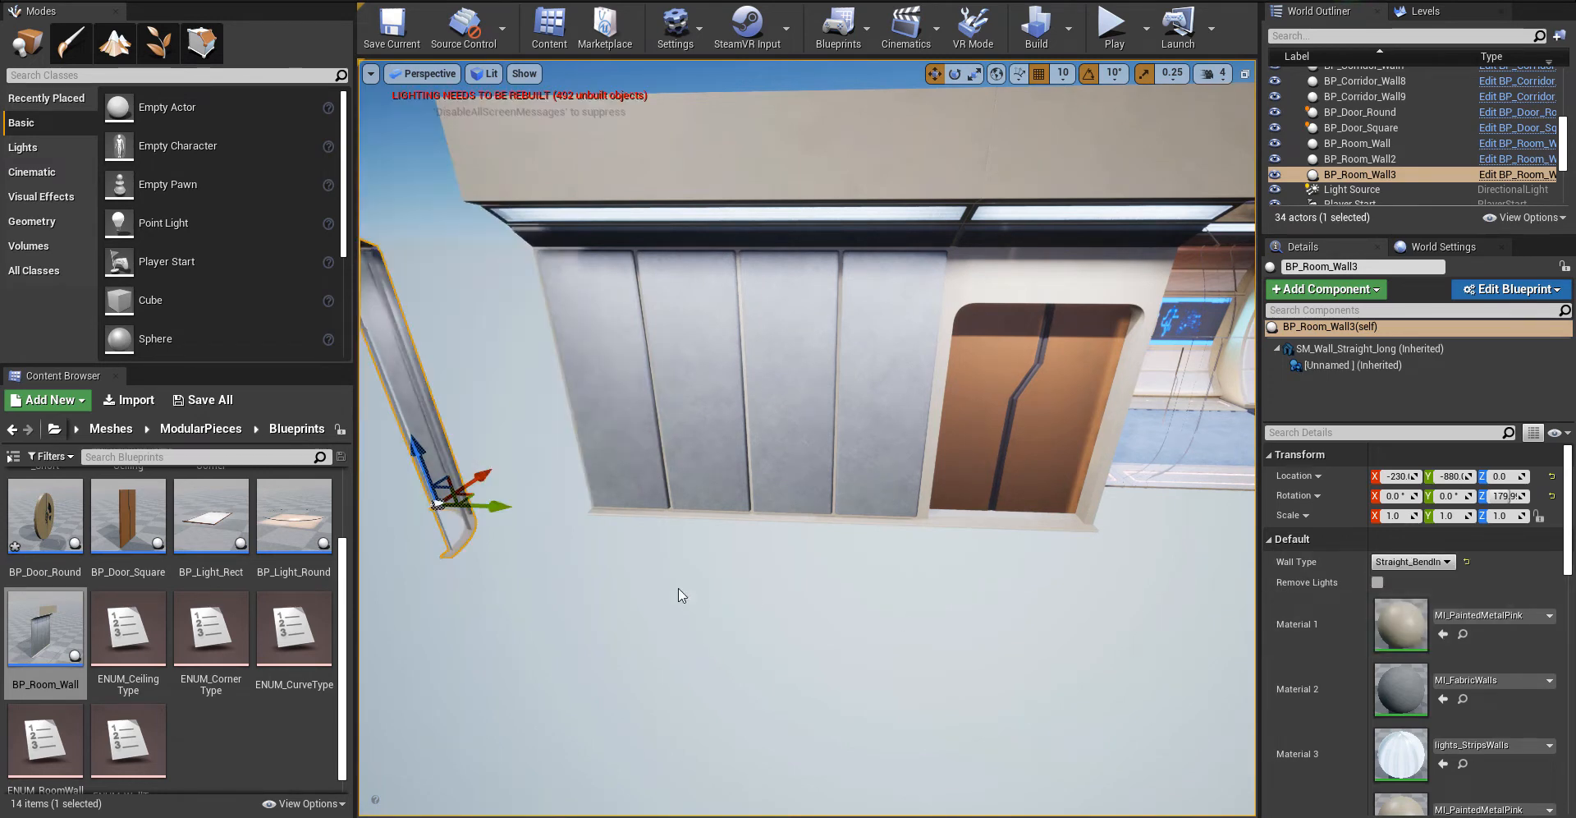
# - Rotate the bend-in wall to 90° about Z and join it to the long wall's end at X -310, Y -800
pyautogui.press('f')
pyautogui.press('e')
pyautogui.moveTo(771, 584); pyautogui.dragTo(596, 538)
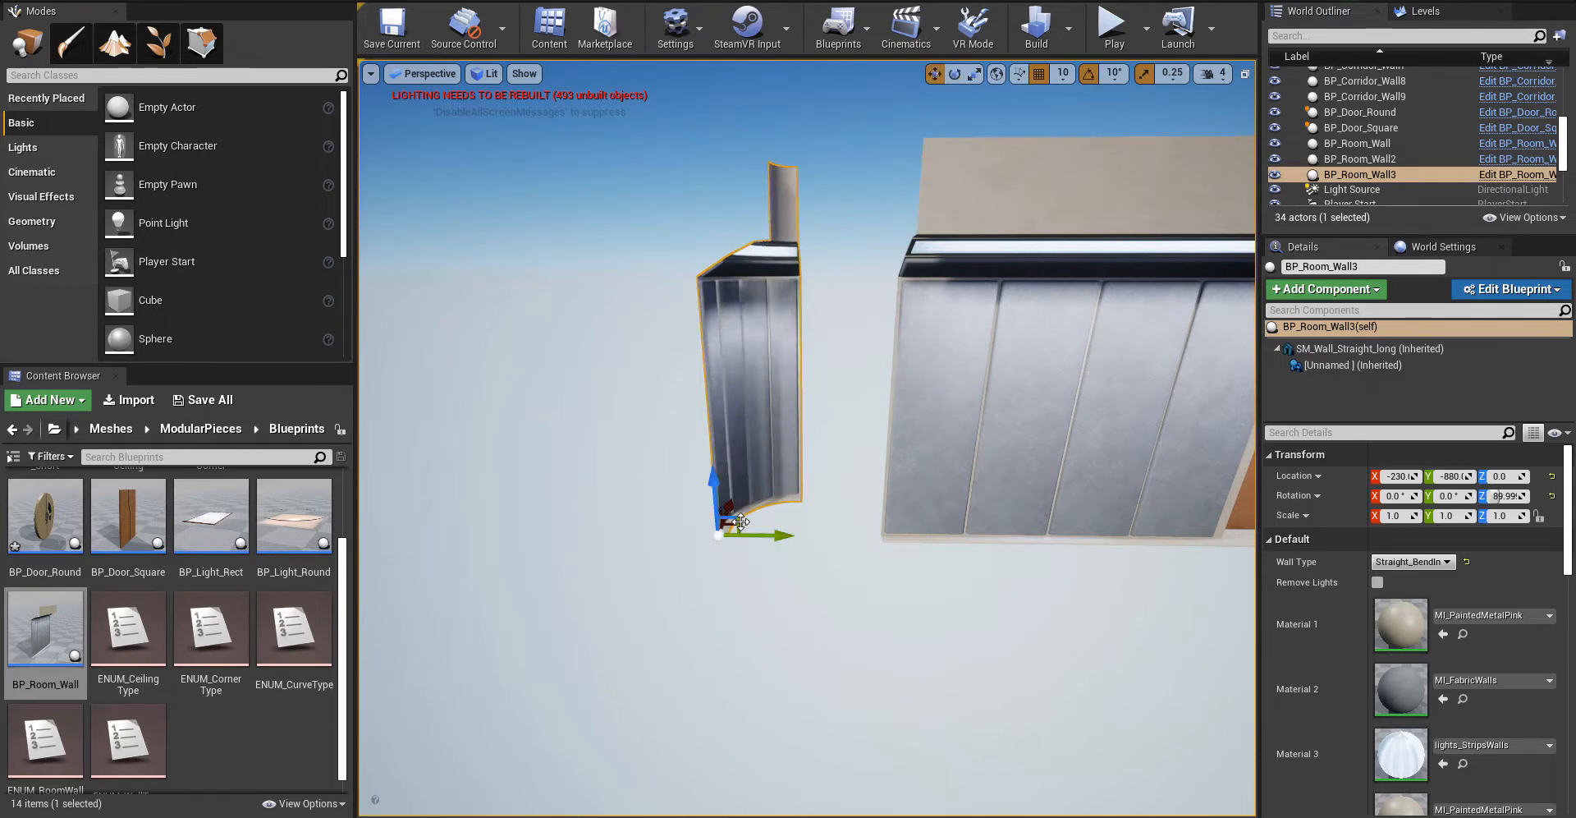
pyautogui.moveTo(744, 523); pyautogui.dragTo(657, 567)
pyautogui.scroll(-5, 805, 492)
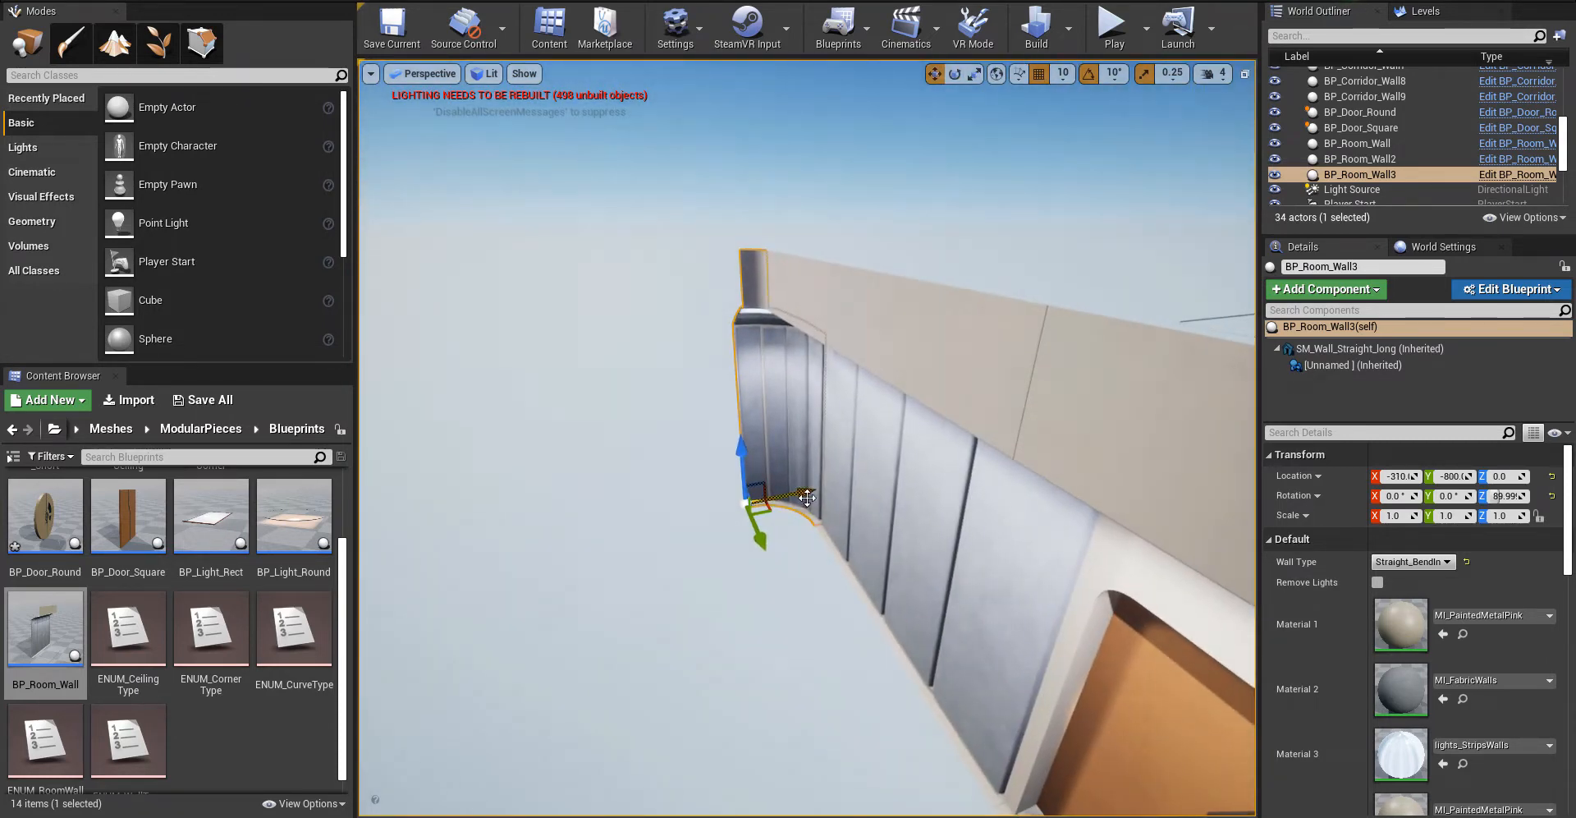
# - Duplicate the bend-in wall as a Straight_Short section and butt it against the bend at X -470, Y -800
pyautogui.keyDown('alt'); pyautogui.moveTo(802, 514); pyautogui.dragTo(674, 527); pyautogui.keyUp('alt')
pyautogui.click(1436, 562)
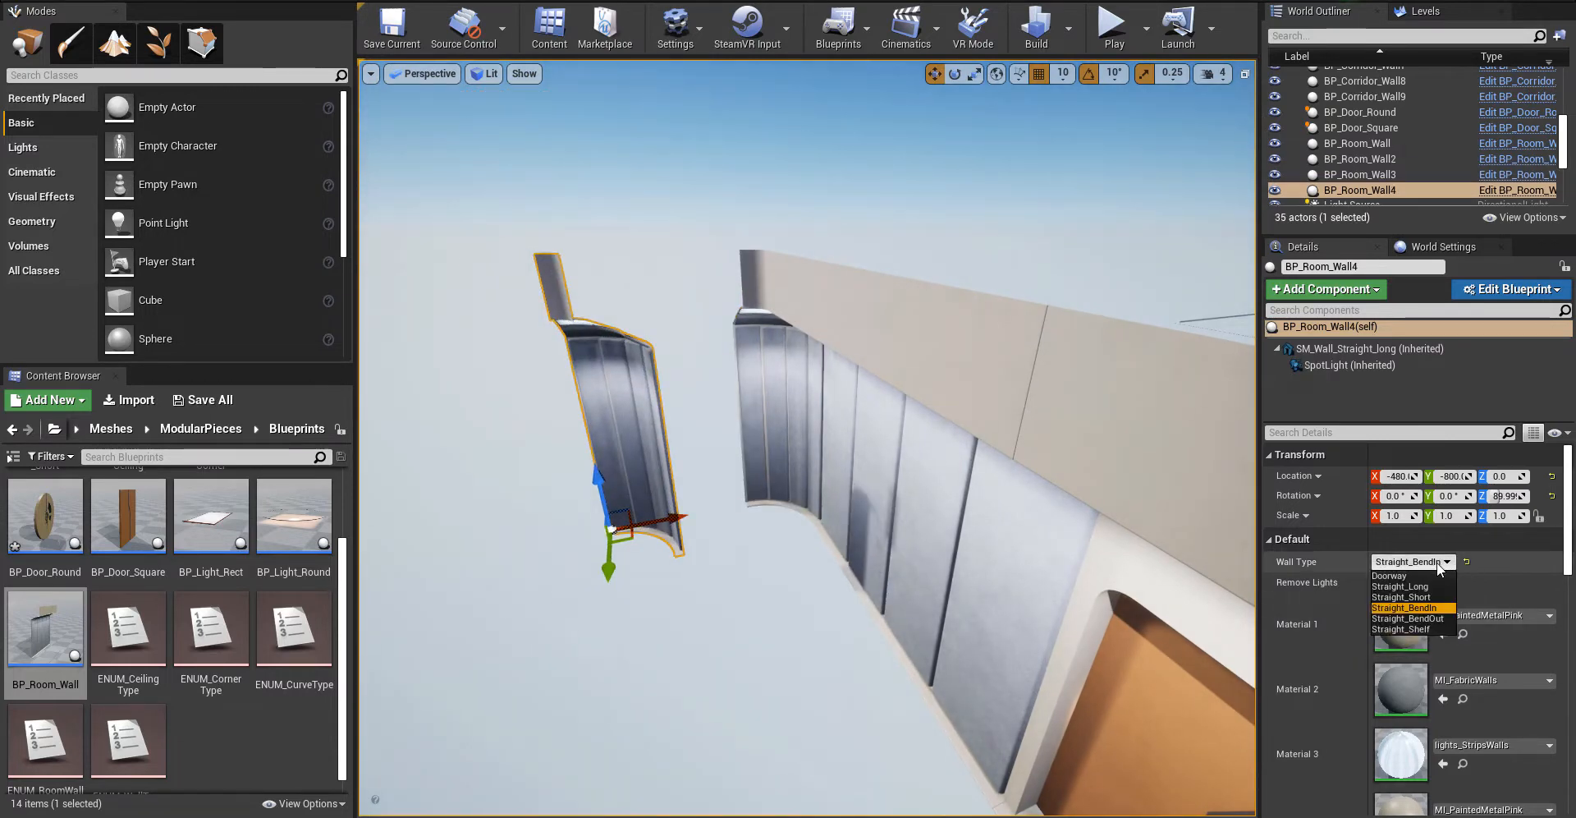
pyautogui.click(1402, 597)
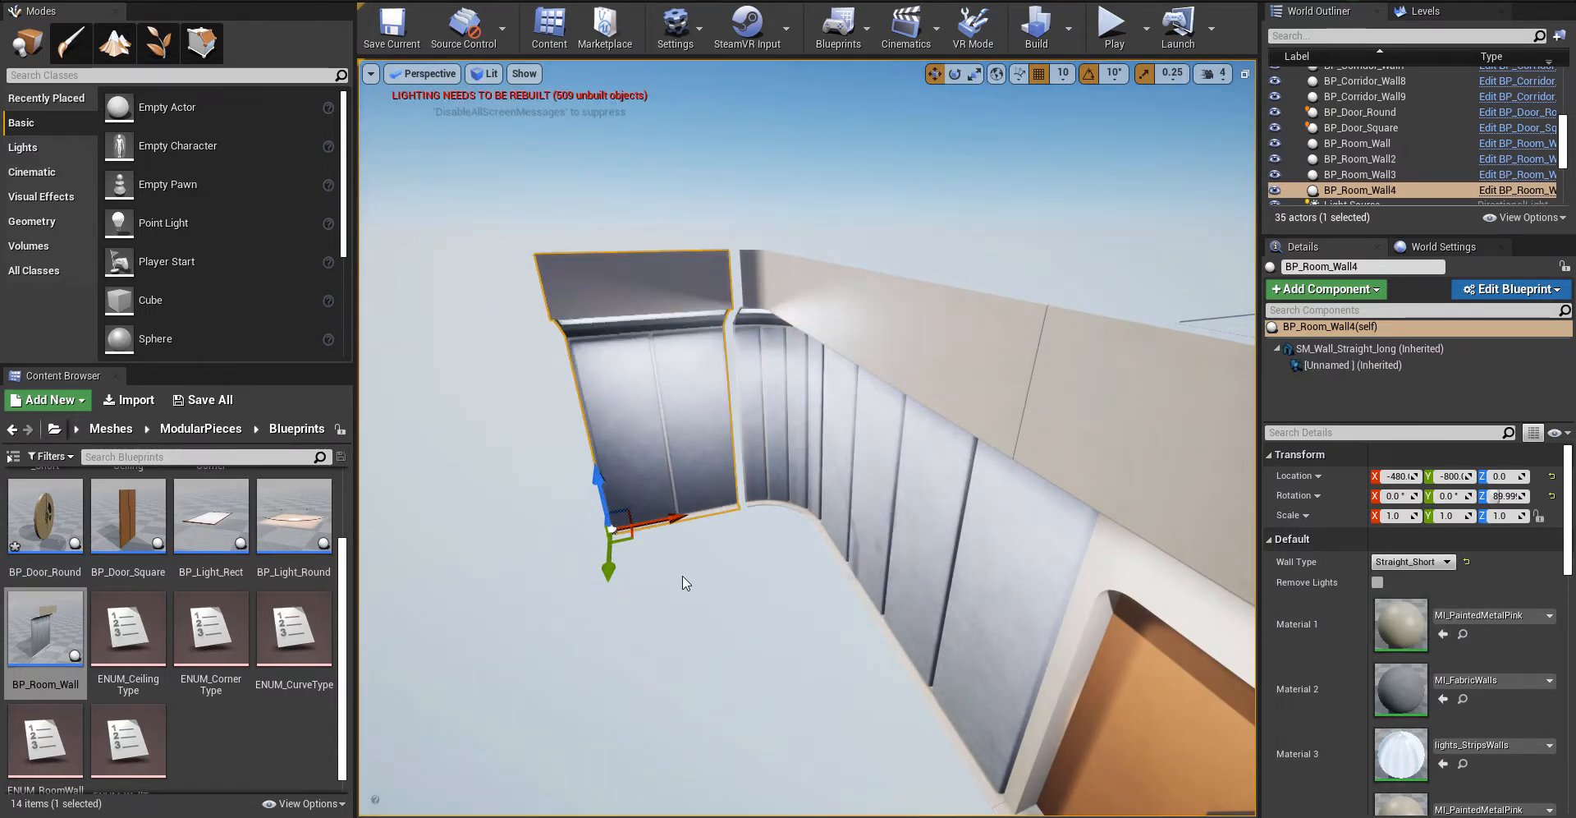
pyautogui.moveTo(673, 523); pyautogui.dragTo(794, 567, button='right')
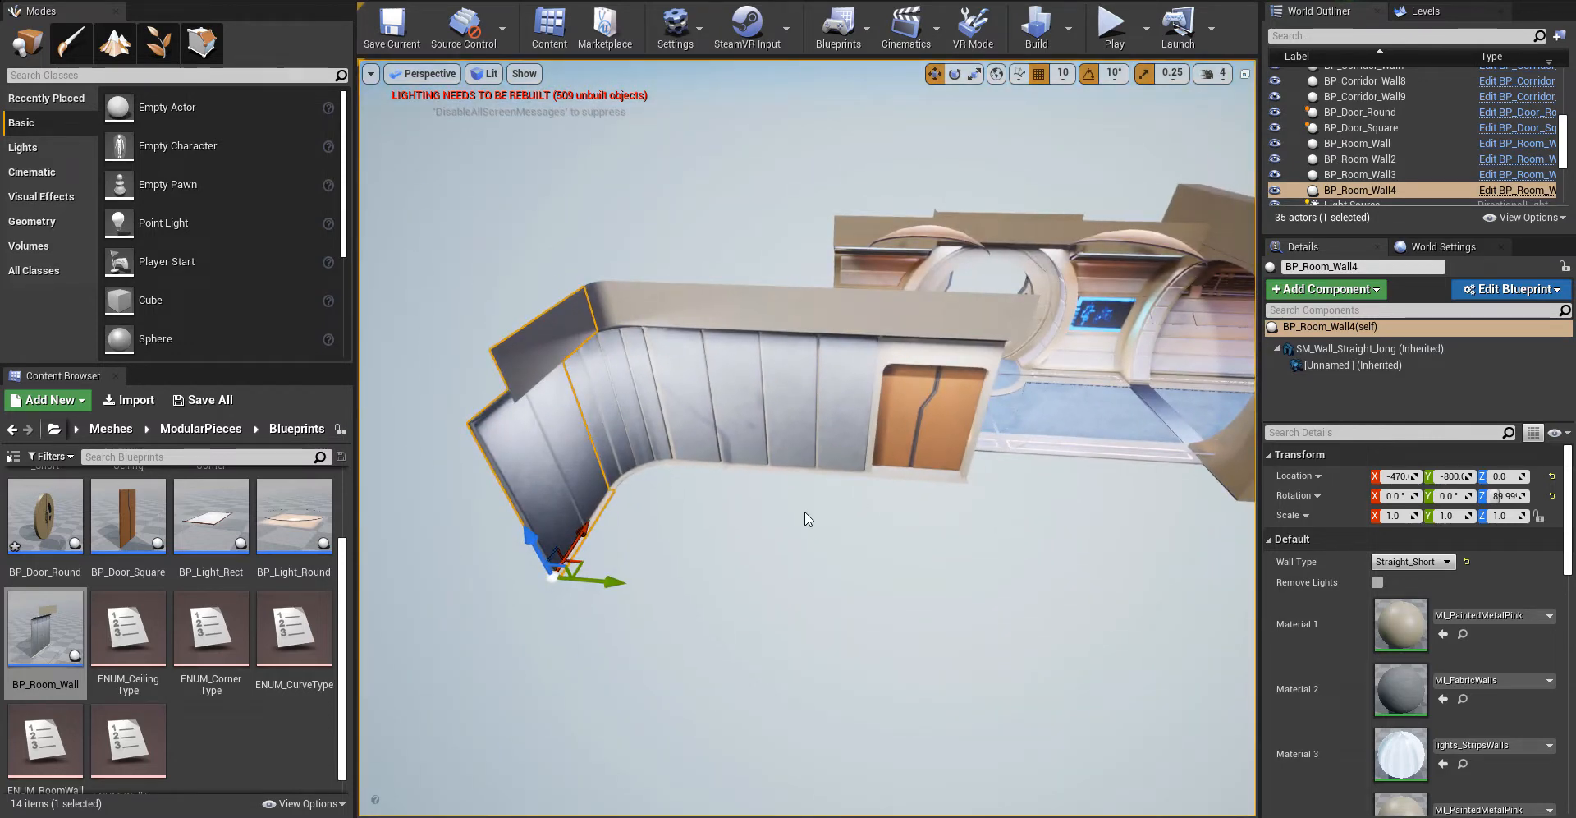
# - Place an SM_Floor_Scalable mesh from the ModularPieces folder beside the room walls
pyautogui.moveTo(687, 554); pyautogui.dragTo(639, 567, button='right')
pyautogui.moveTo(708, 453); pyautogui.dragTo(692, 493, button='right')
pyautogui.click(207, 429)
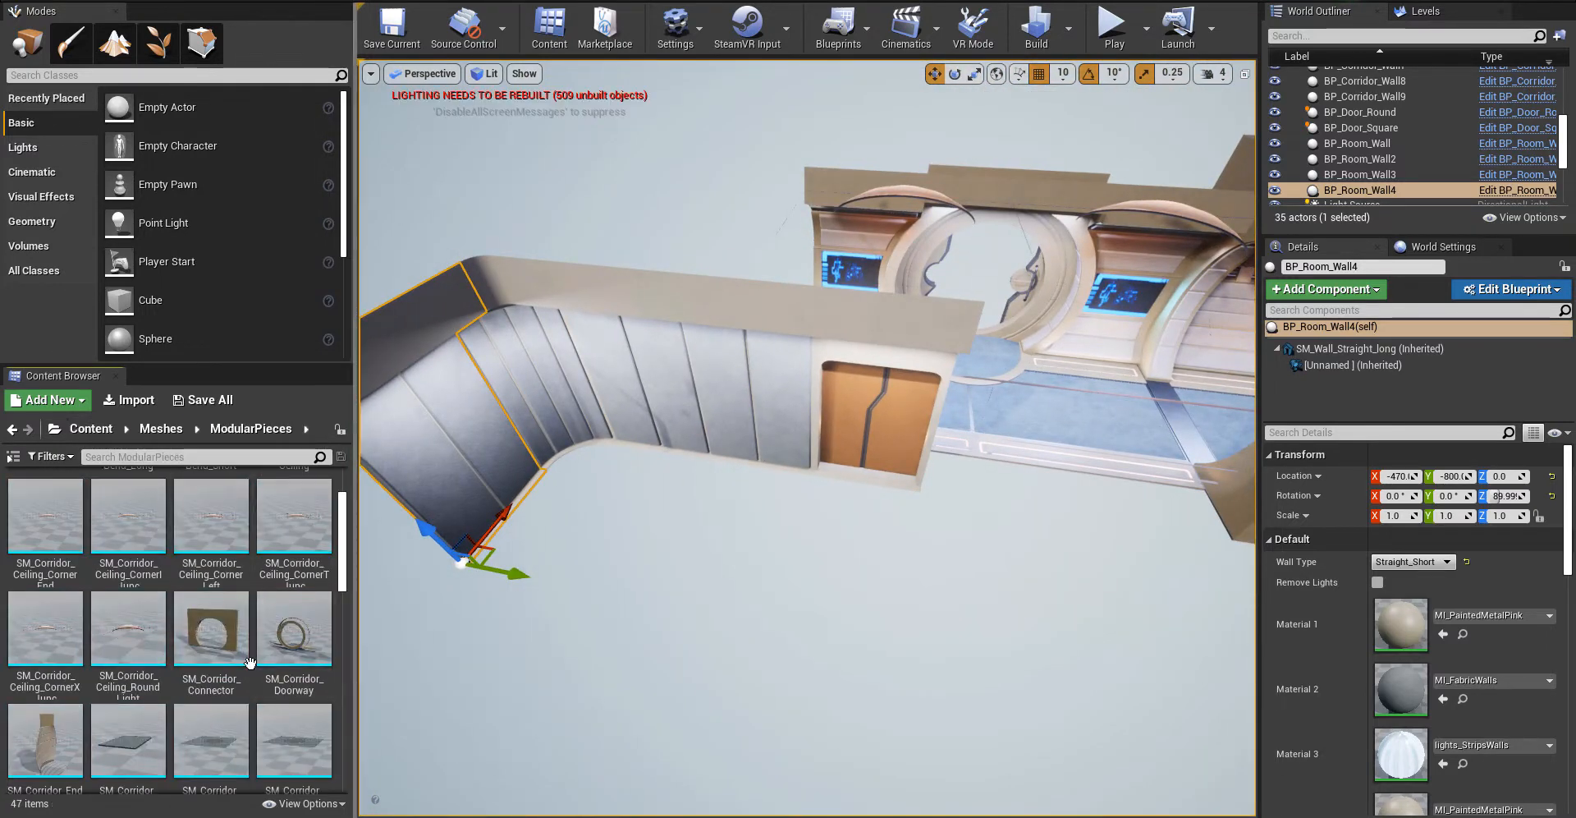
pyautogui.scroll(-4, 304, 739)
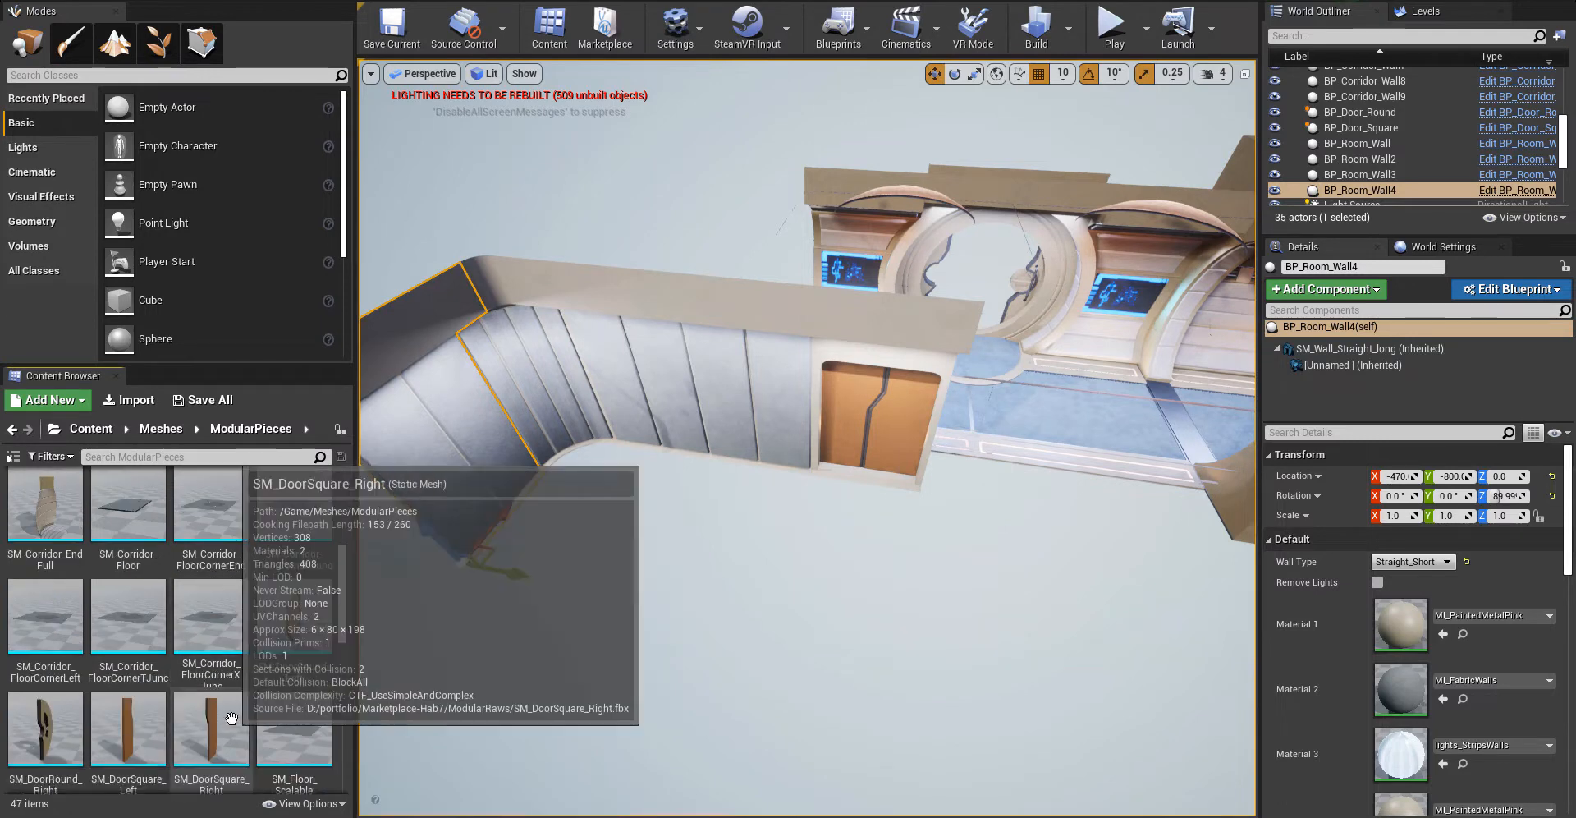
pyautogui.moveTo(302, 741); pyautogui.dragTo(771, 666)
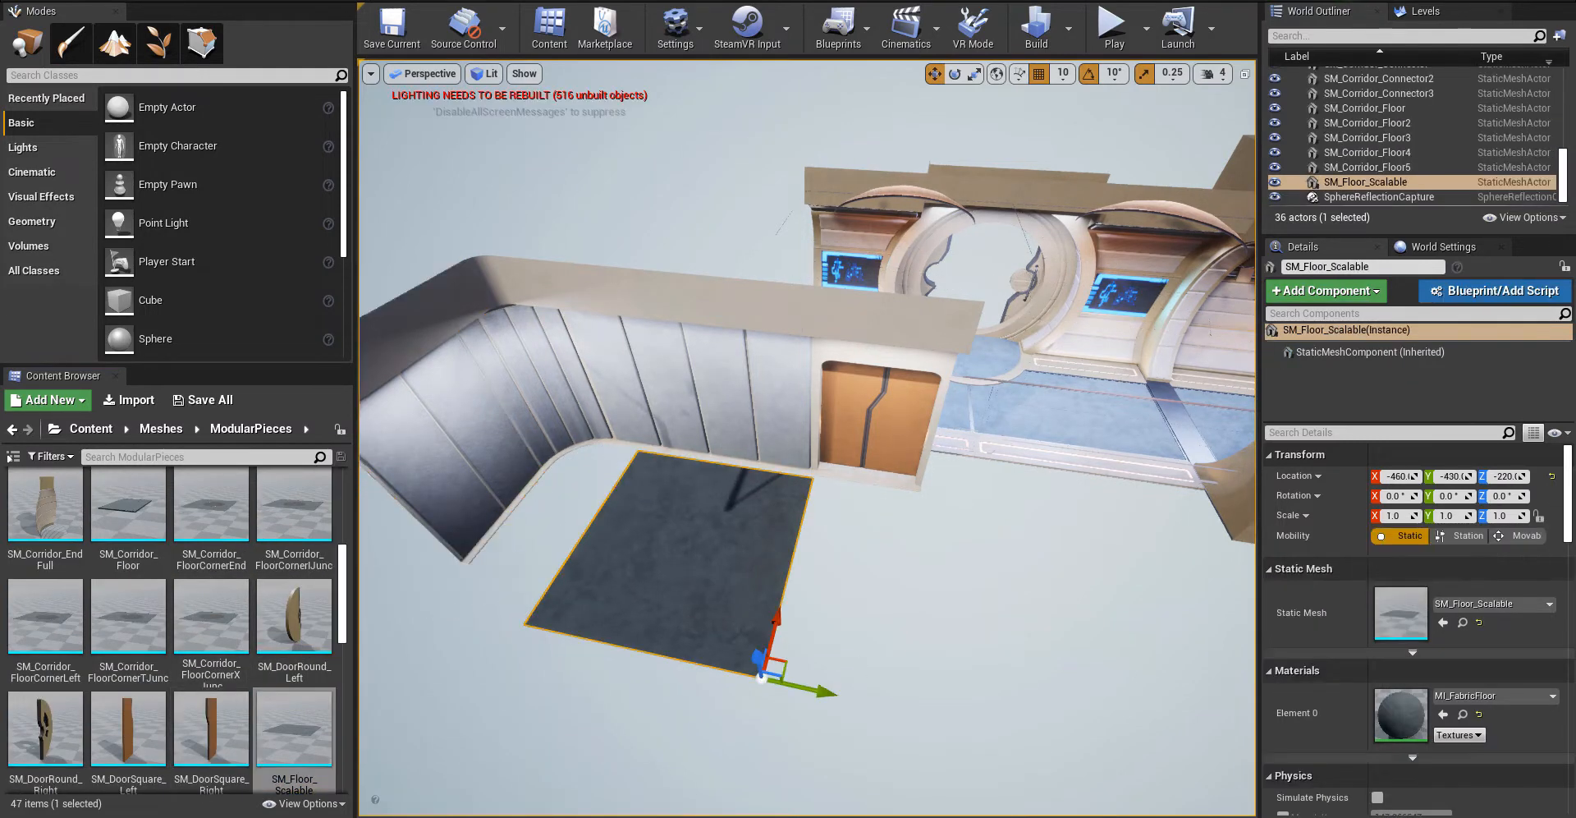
# - Position the floor piece at X -1430, Y 110 and scale it to 3.25 by 3.75 to cover the room area
pyautogui.moveTo(905, 625); pyautogui.dragTo(895, 632, button='right')
pyautogui.moveTo(895, 574); pyautogui.dragTo(1223, 599)
pyautogui.moveTo(920, 526); pyautogui.dragTo(893, 523, button='right')
pyautogui.moveTo(879, 530); pyautogui.dragTo(546, 632)
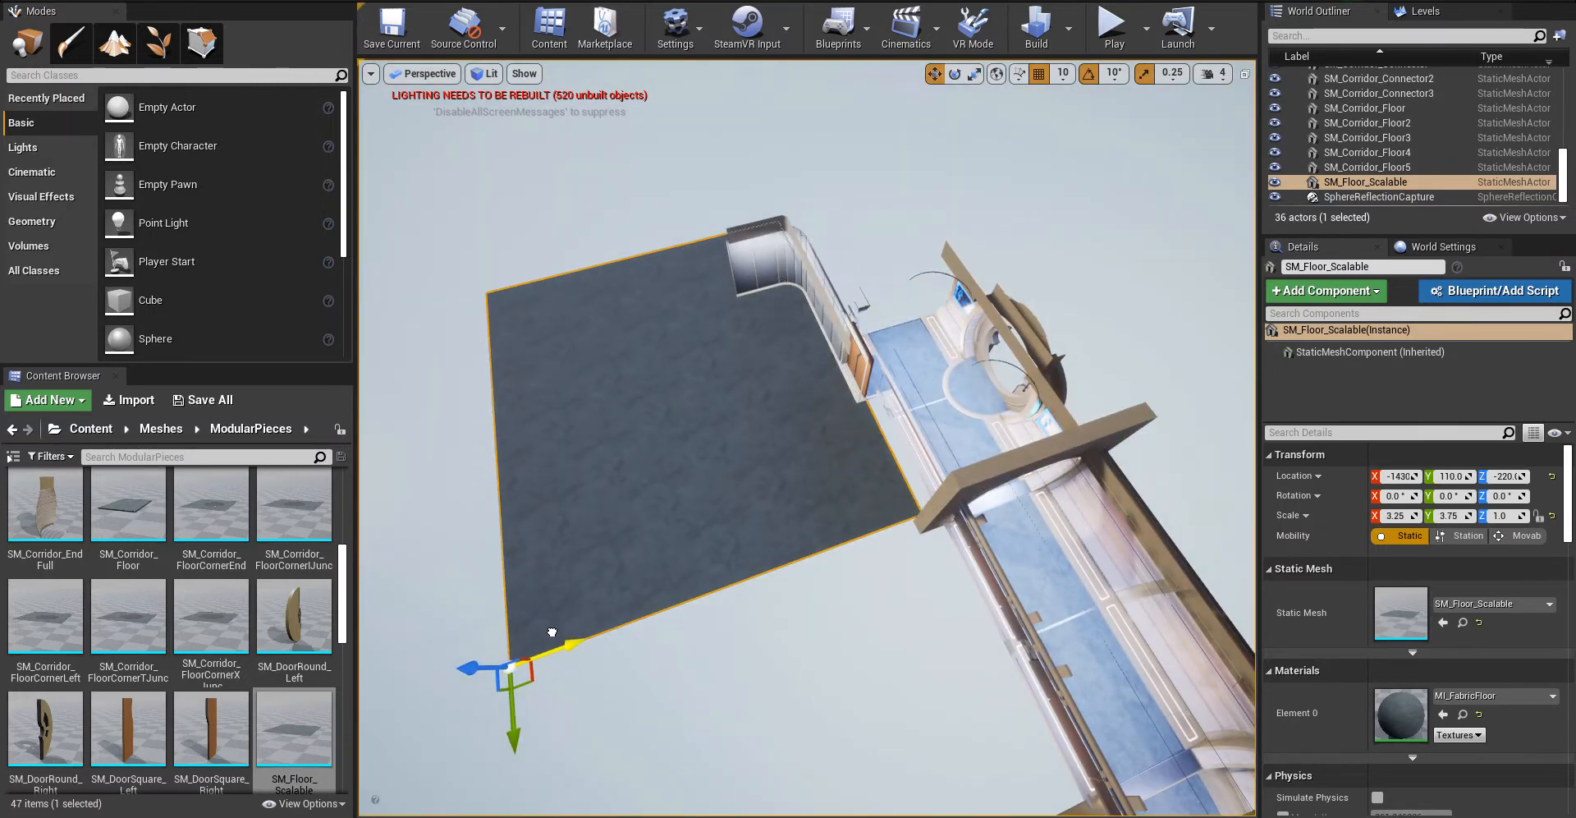
# - Raise the scaled floor to the base level of the room walls
pyautogui.press('w')
pyautogui.moveTo(552, 632); pyautogui.dragTo(661, 535, button='right')
pyautogui.press('s')
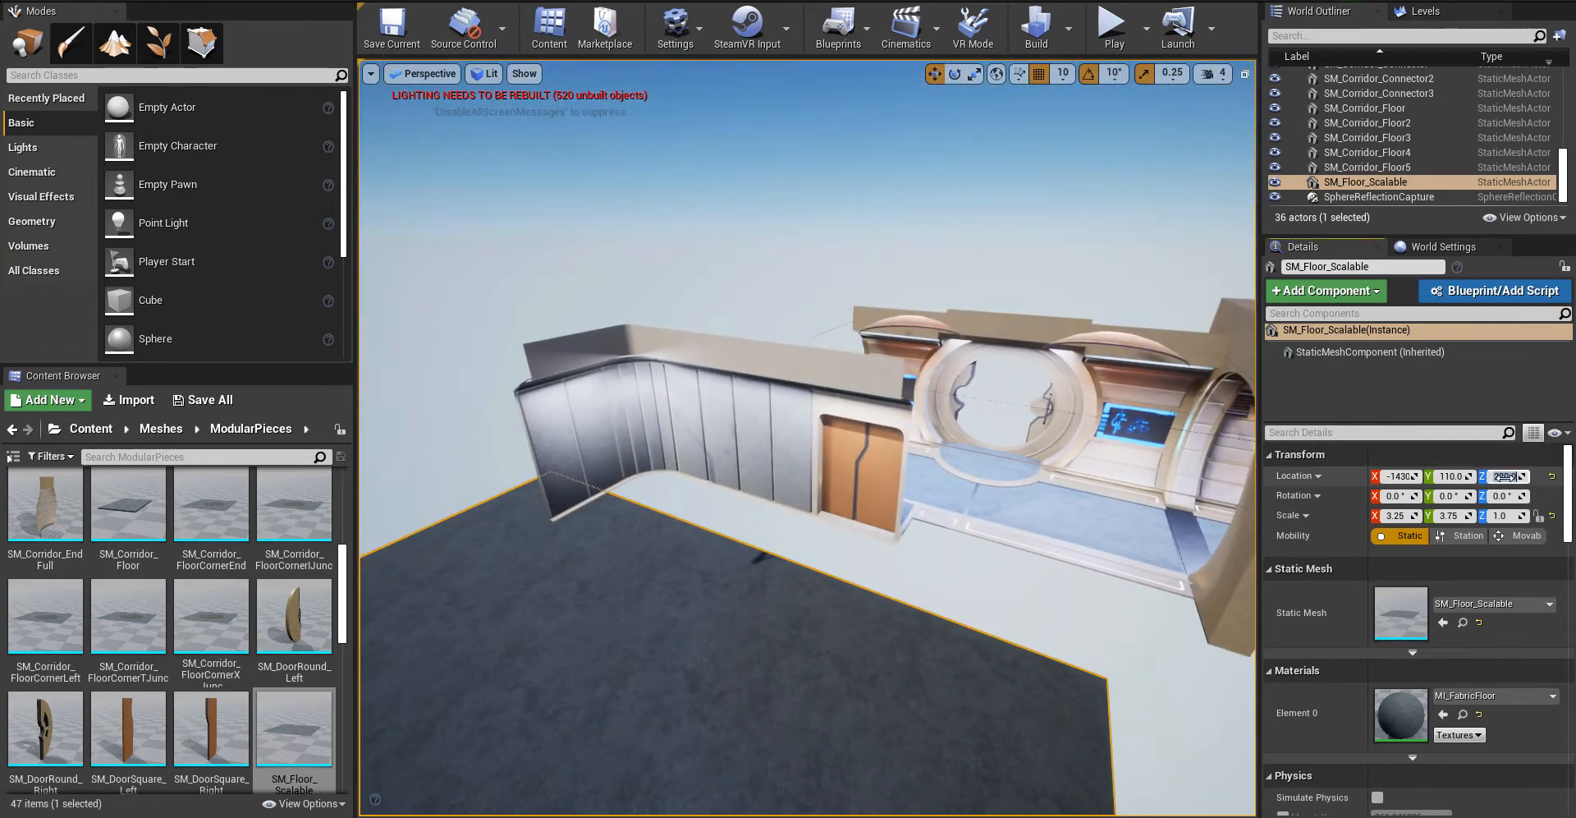
pyautogui.moveTo(1505, 476); pyautogui.dragTo(1503, 476)
# - Duplicate the floor upward as a ceiling panel at Z 310
pyautogui.moveTo(968, 493); pyautogui.dragTo(1112, 408, button='right')
pyautogui.press('s')
pyautogui.press('w')
pyautogui.keyDown('alt'); pyautogui.moveTo(1047, 427); pyautogui.dragTo(1075, 297); pyautogui.keyUp('alt')
pyautogui.moveTo(1076, 297); pyautogui.dragTo(1147, 243, button='right')
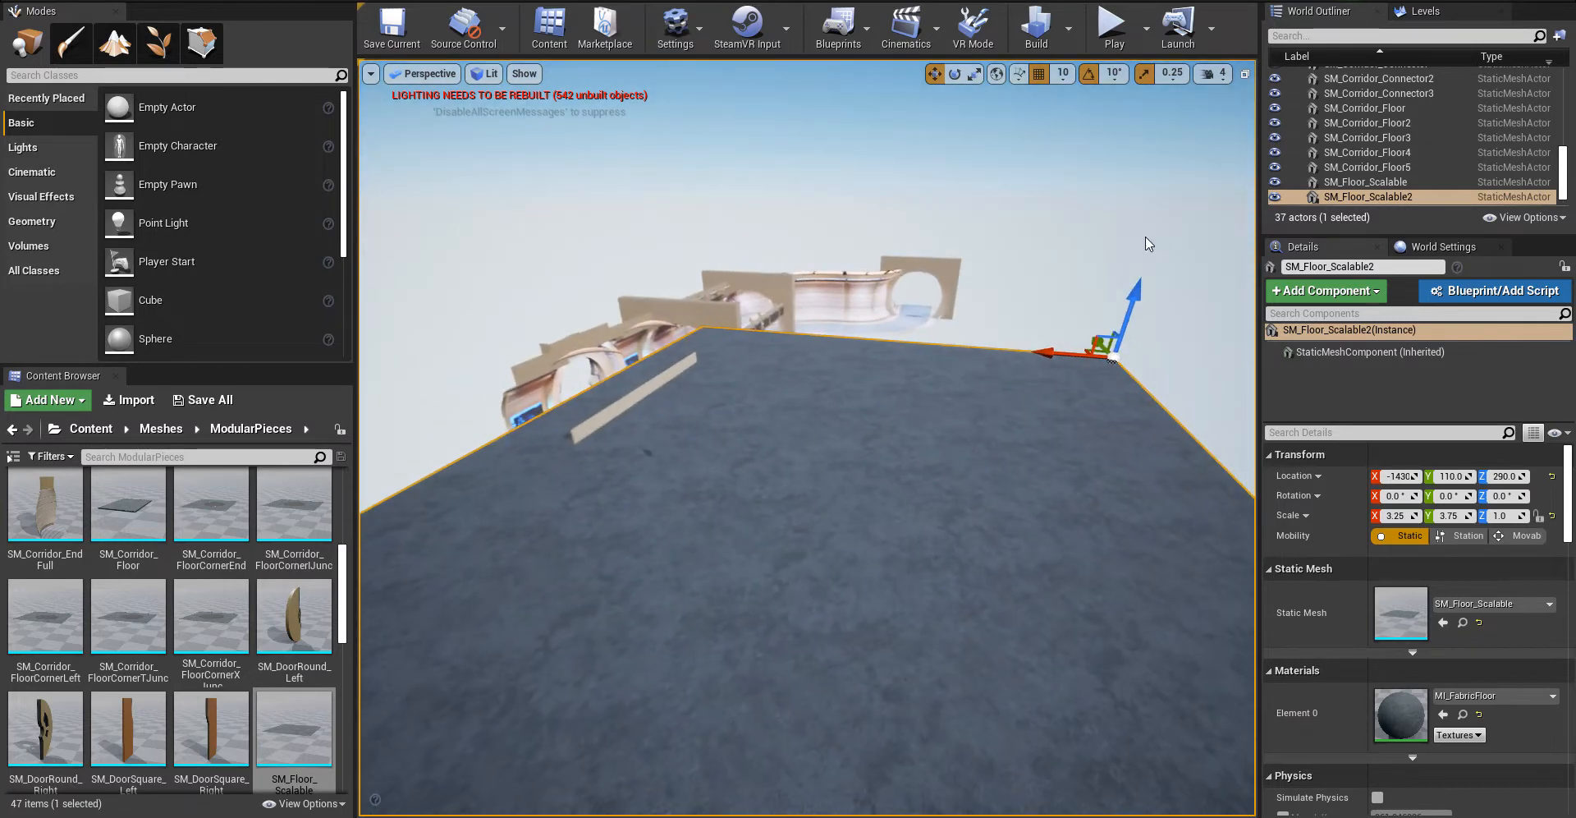
pyautogui.moveTo(1127, 319); pyautogui.dragTo(1129, 324)
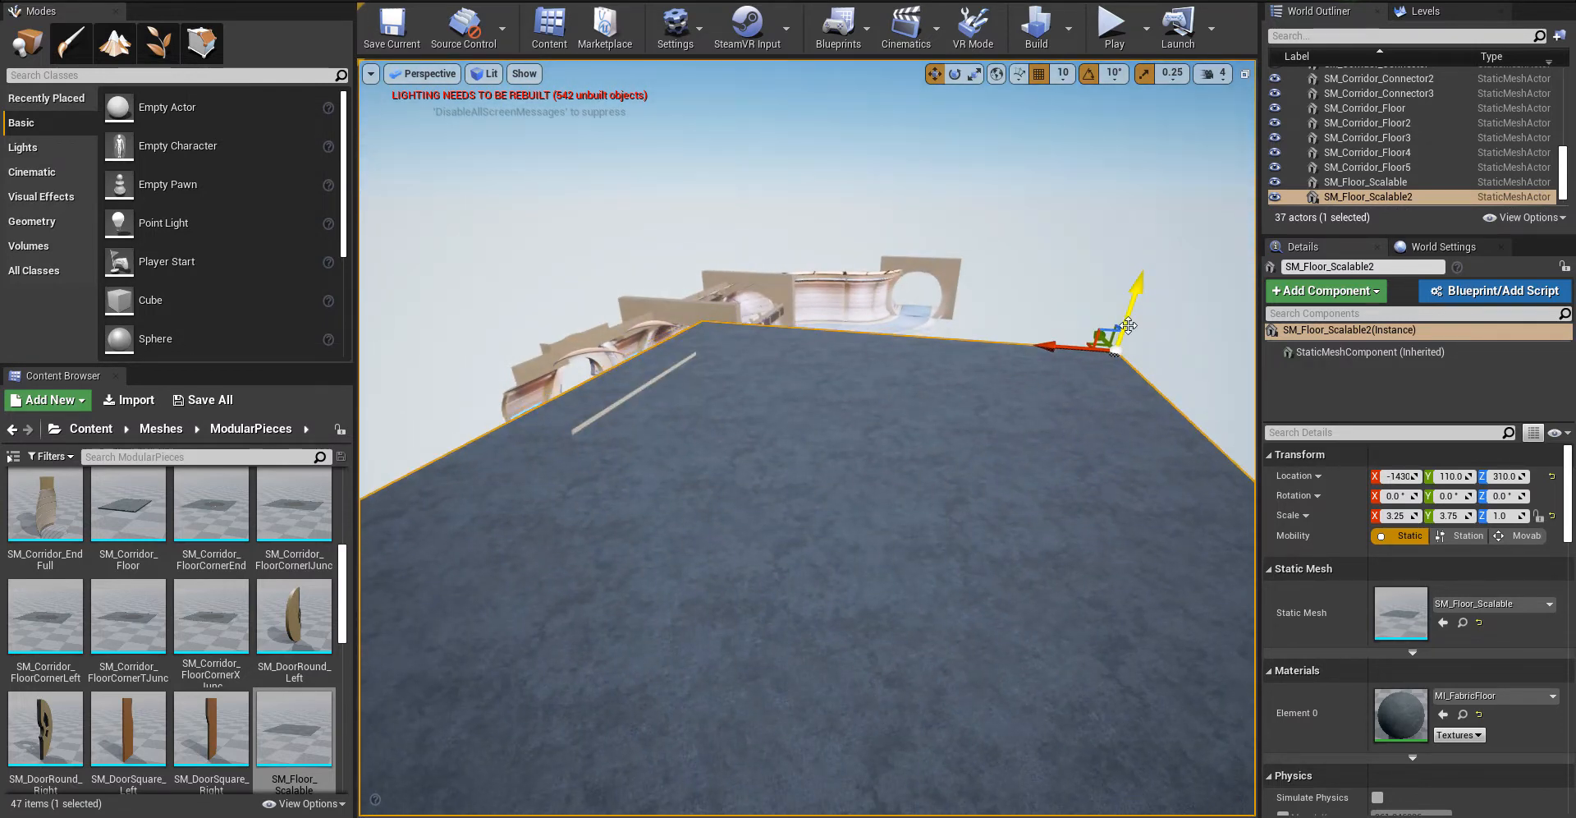
# - Flip the ceiling panel with a Z scale of -1.0 and lower it onto the walls at Z 280
pyautogui.moveTo(1129, 325); pyautogui.dragTo(1129, 300, button='right')
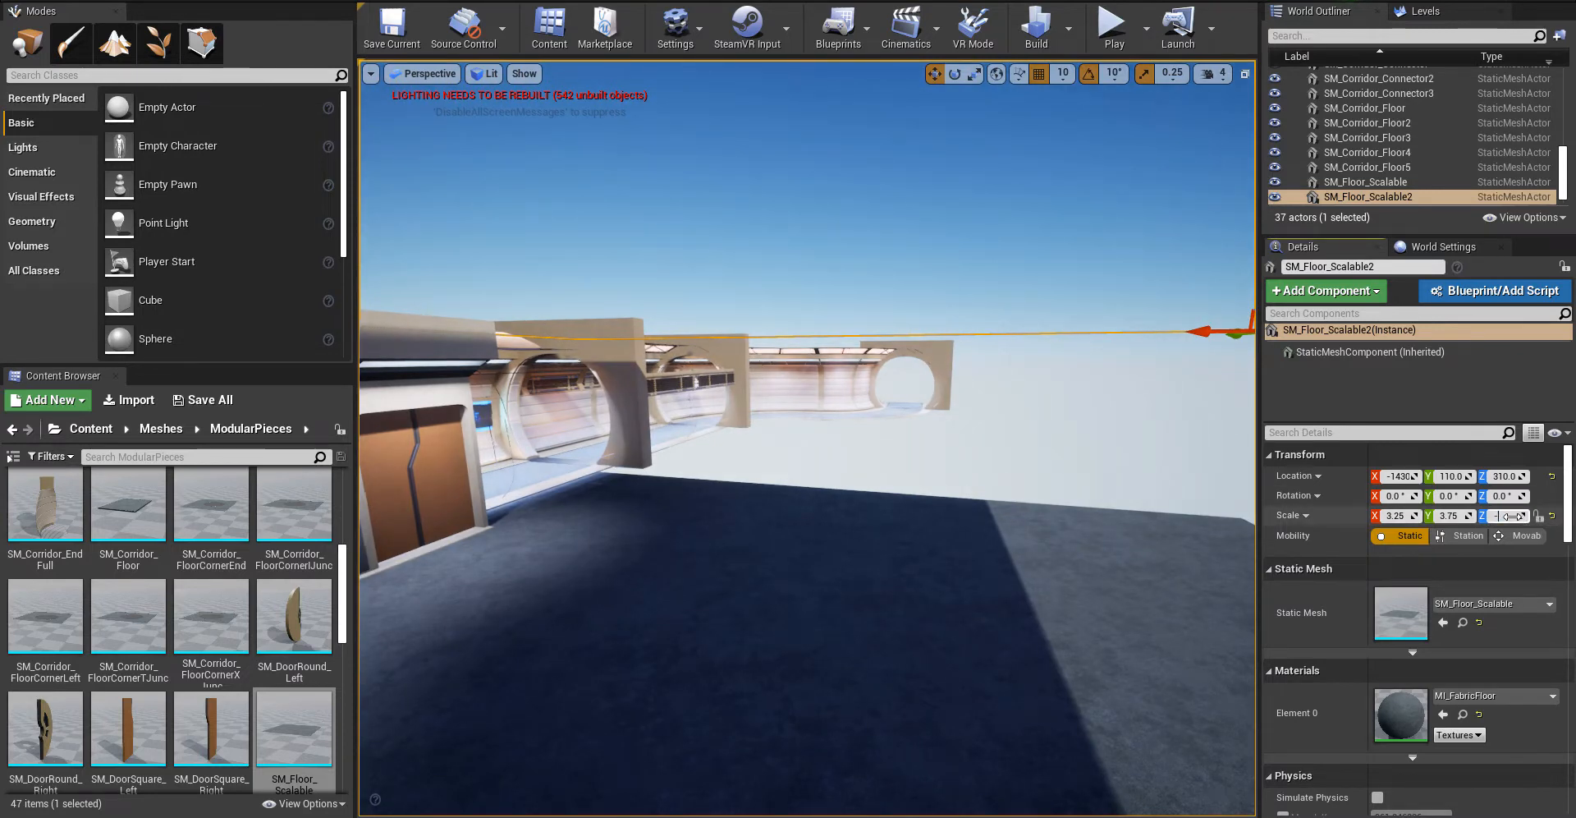
pyautogui.press('Return')
pyautogui.moveTo(874, 544); pyautogui.dragTo(792, 620, button='right')
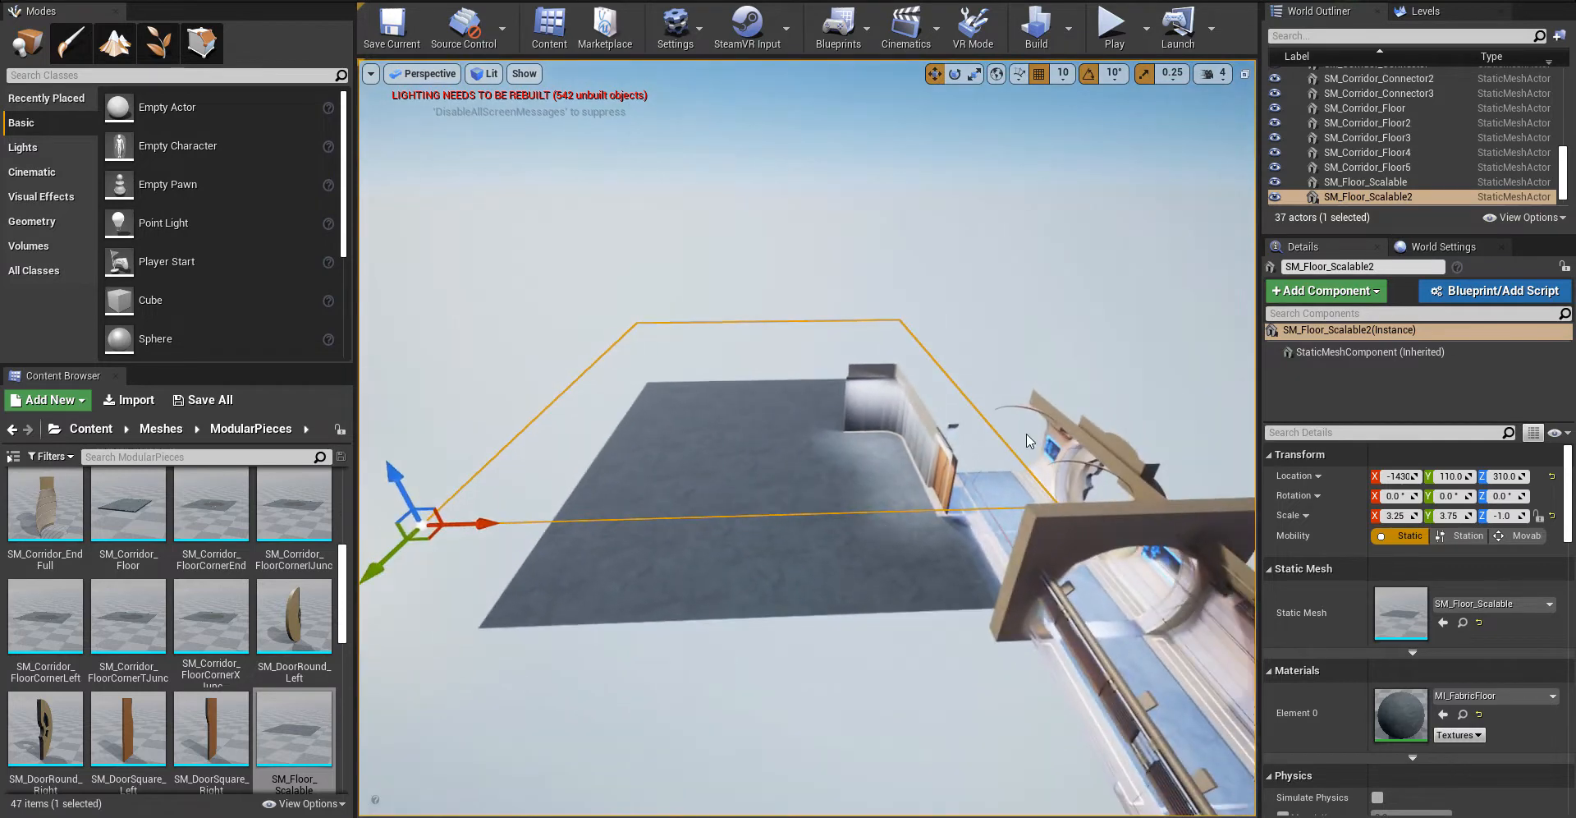
pyautogui.moveTo(1030, 442); pyautogui.dragTo(931, 371, button='right')
pyautogui.moveTo(912, 353); pyautogui.dragTo(912, 364)
pyautogui.moveTo(1041, 524); pyautogui.dragTo(1248, 514, button='right')
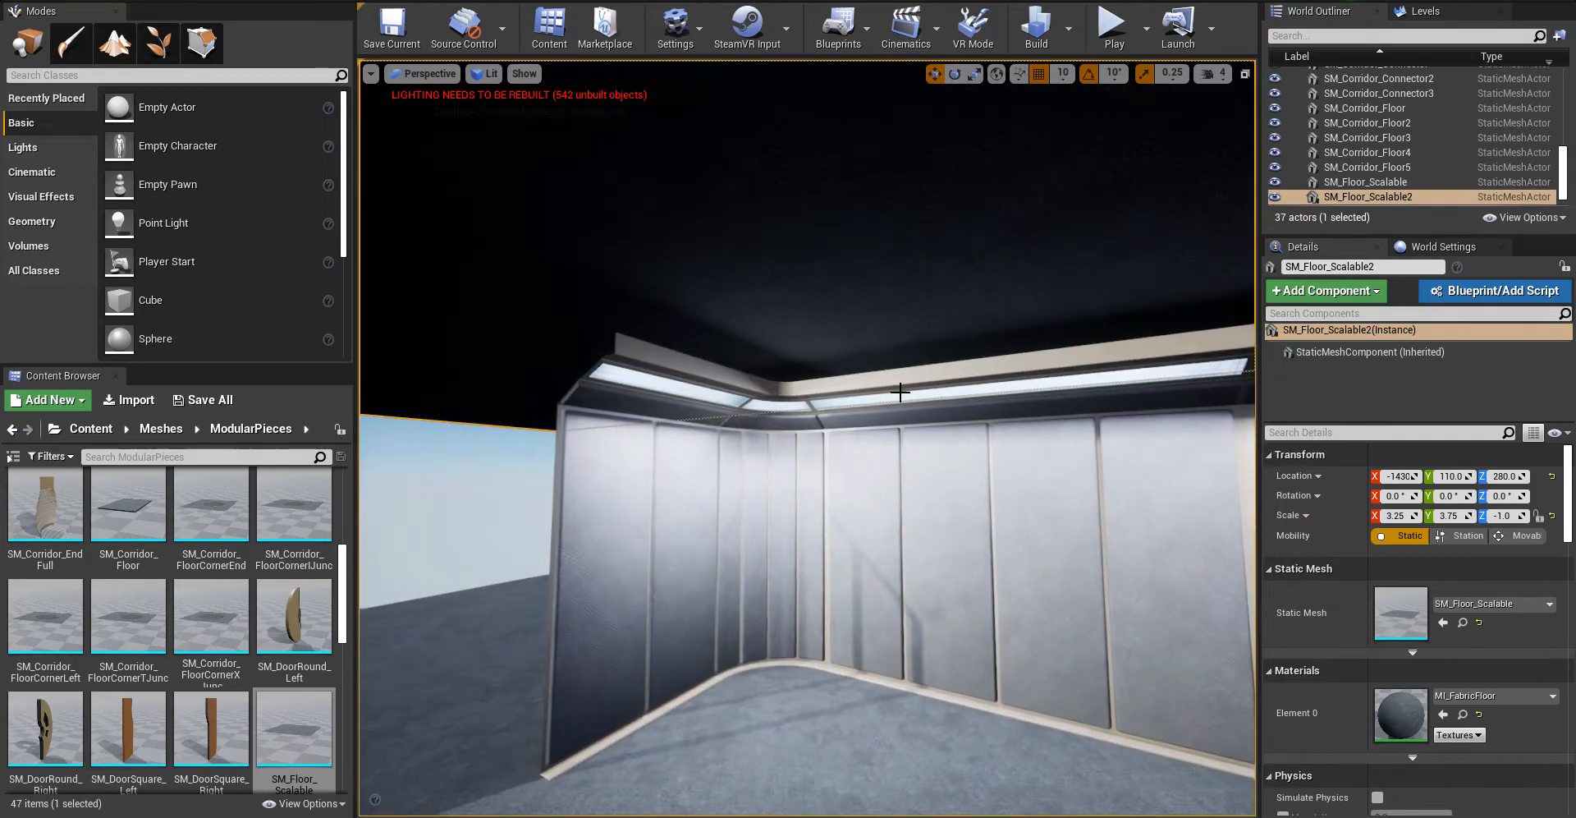
# - Place a BP_Corridor_Corner from the modular Blueprints folder at the open end of the corridor
pyautogui.moveTo(901, 392); pyautogui.dragTo(1169, 404, button='right')
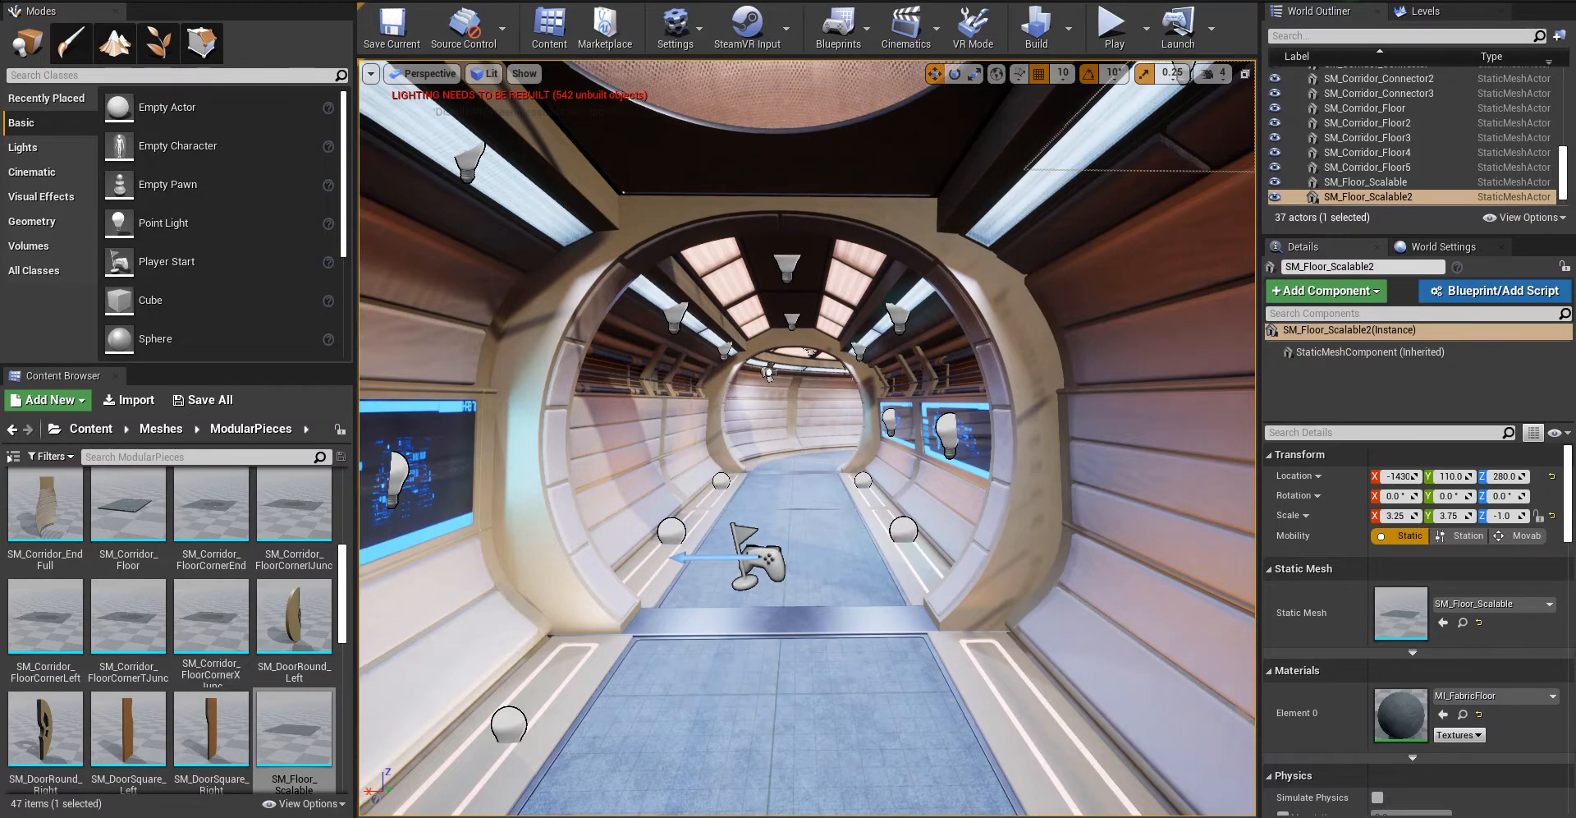
pyautogui.moveTo(777, 527); pyautogui.dragTo(998, 541, button='right')
pyautogui.moveTo(598, 517); pyautogui.dragTo(528, 513, button='right')
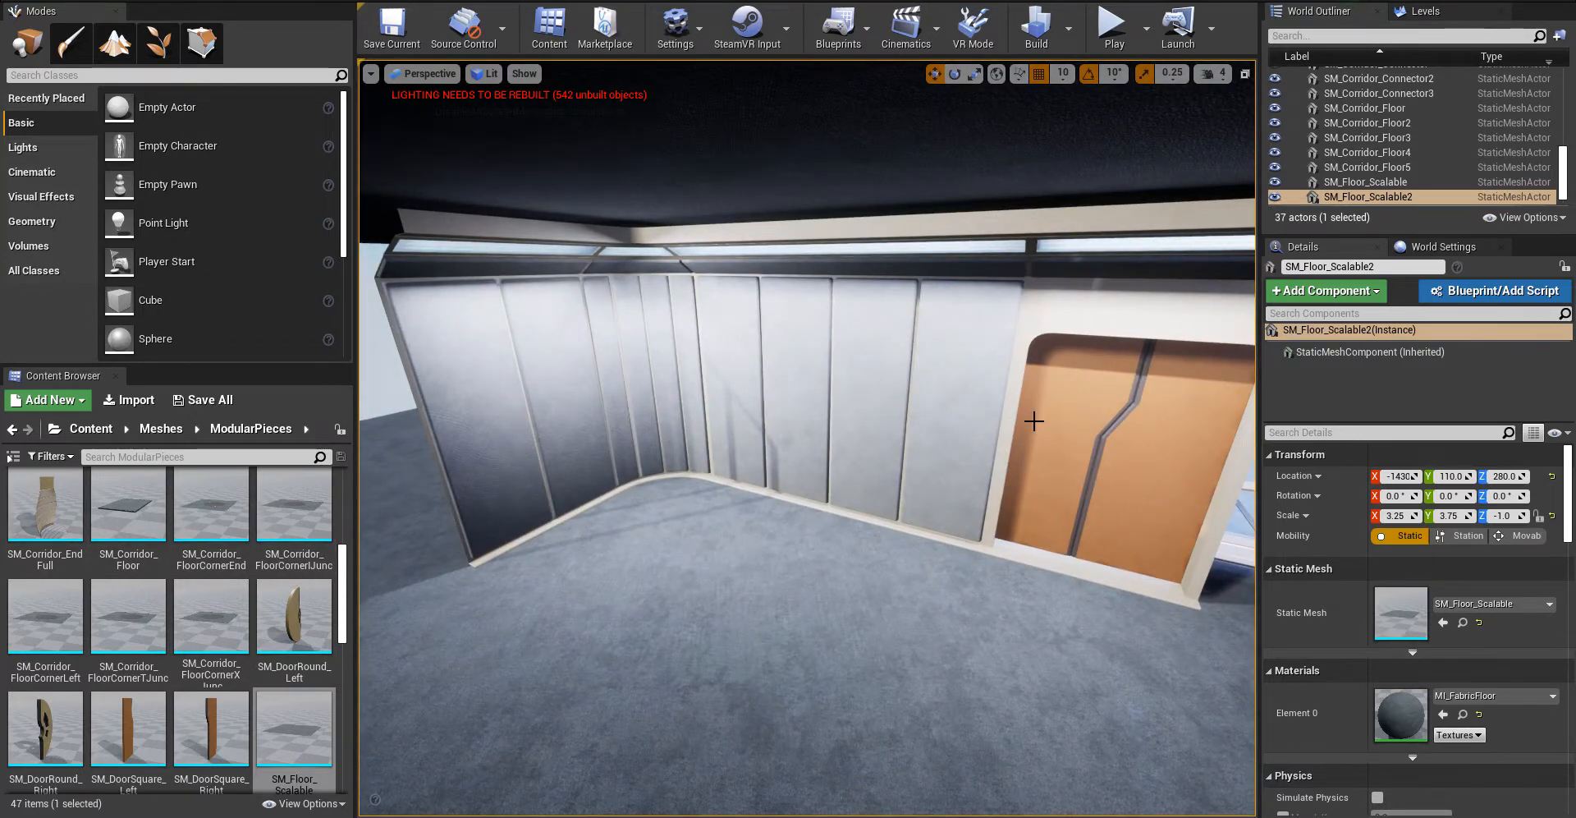
pyautogui.moveTo(1034, 420)
pyautogui.mouseDown(button='right')
pyautogui.moveTo(1084, 415)
pyautogui.moveTo(1067, 386)
pyautogui.moveTo(1026, 410)
pyautogui.moveTo(1055, 418)
pyautogui.moveTo(940, 443)
pyautogui.moveTo(1029, 431)
pyautogui.mouseUp(button='right')
pyautogui.click(164, 429)
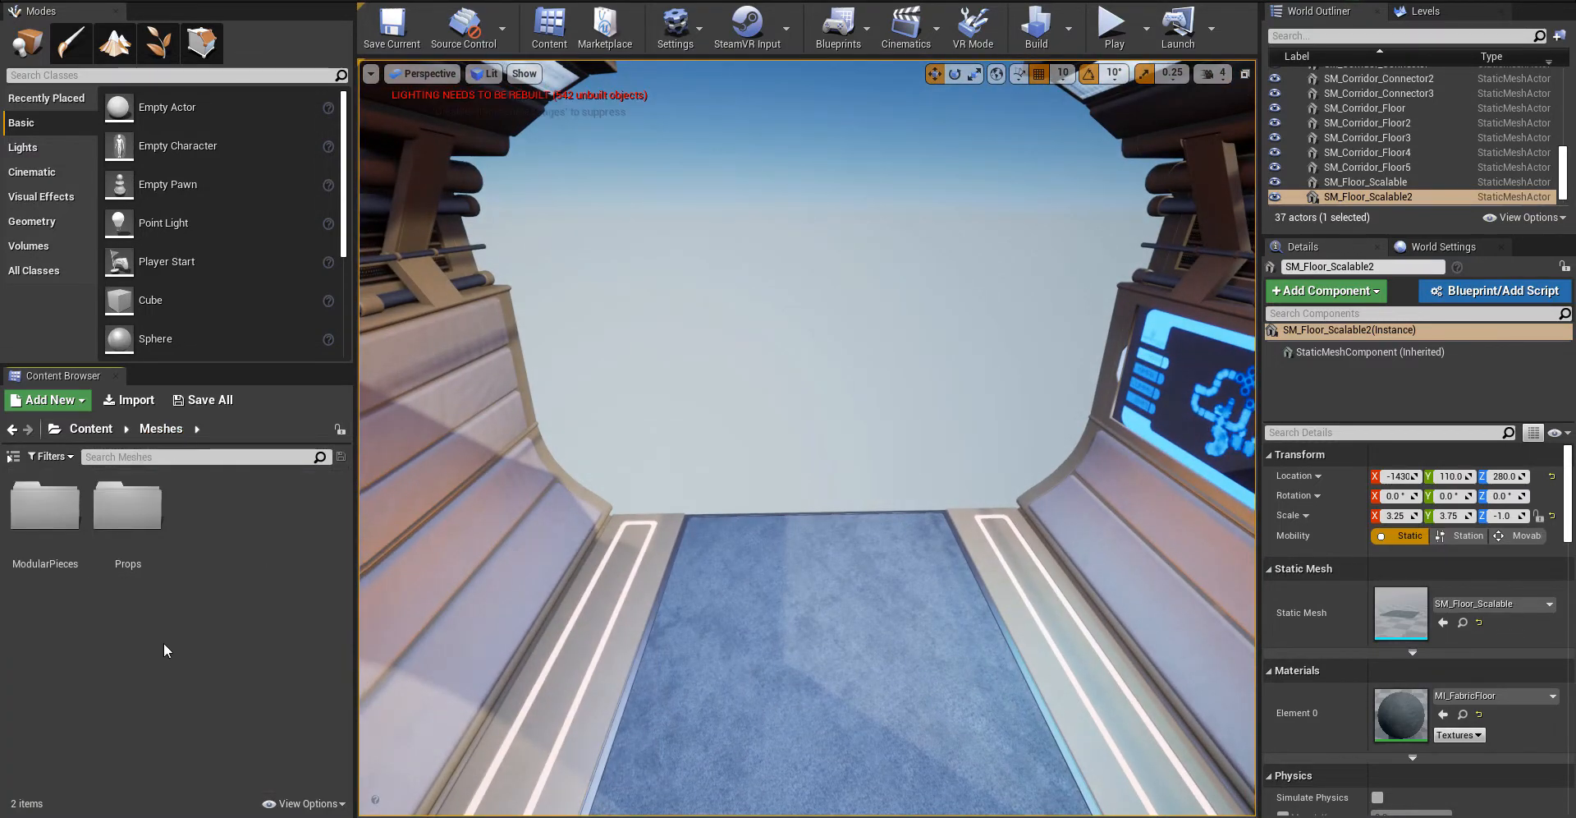
pyautogui.doubleClick(41, 517)
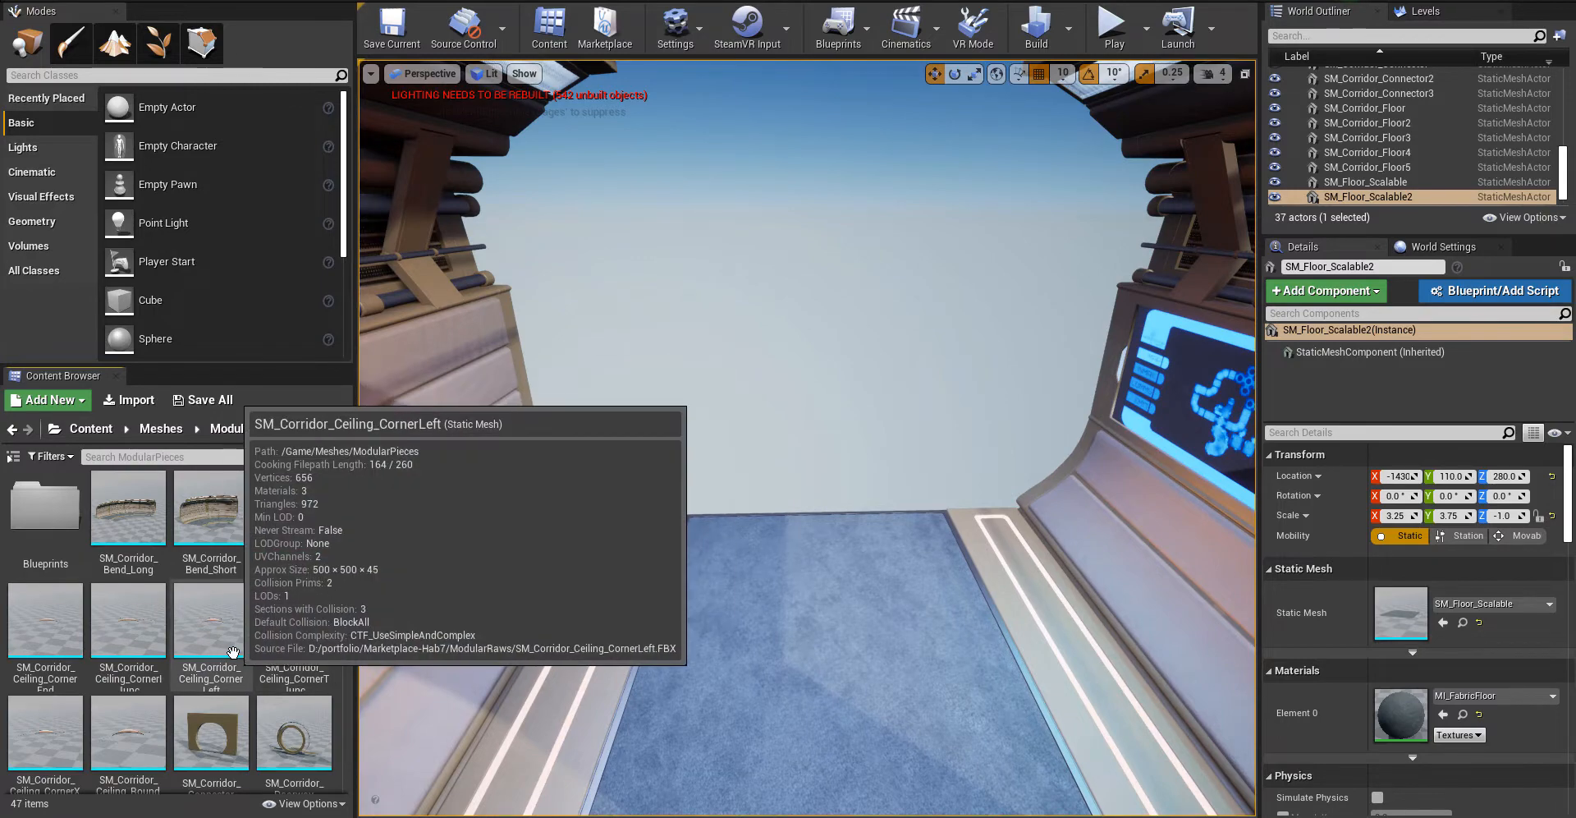
pyautogui.doubleClick(41, 513)
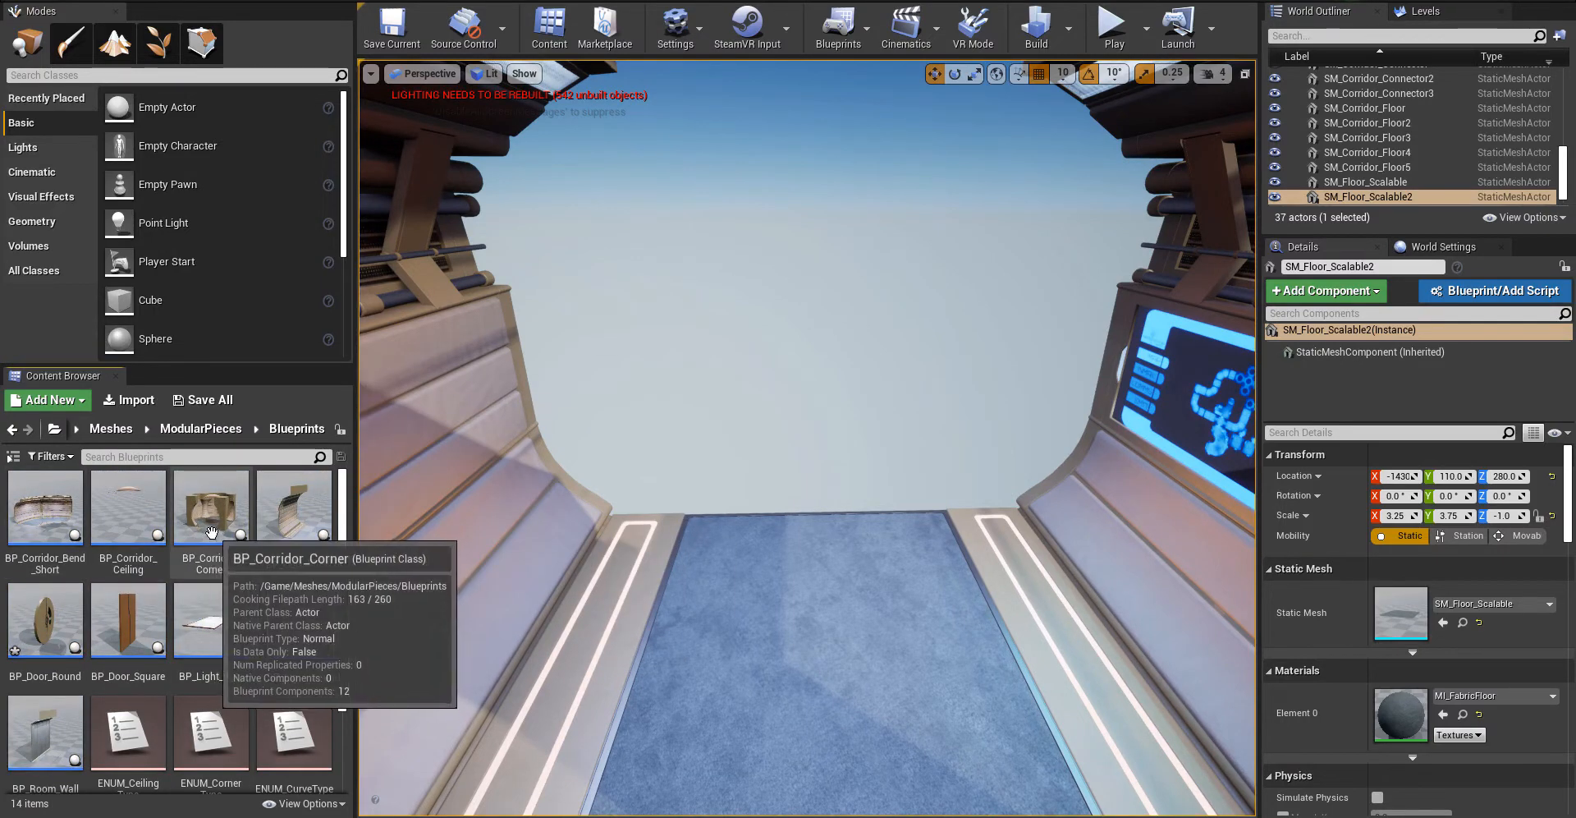
pyautogui.moveTo(211, 533); pyautogui.dragTo(819, 528)
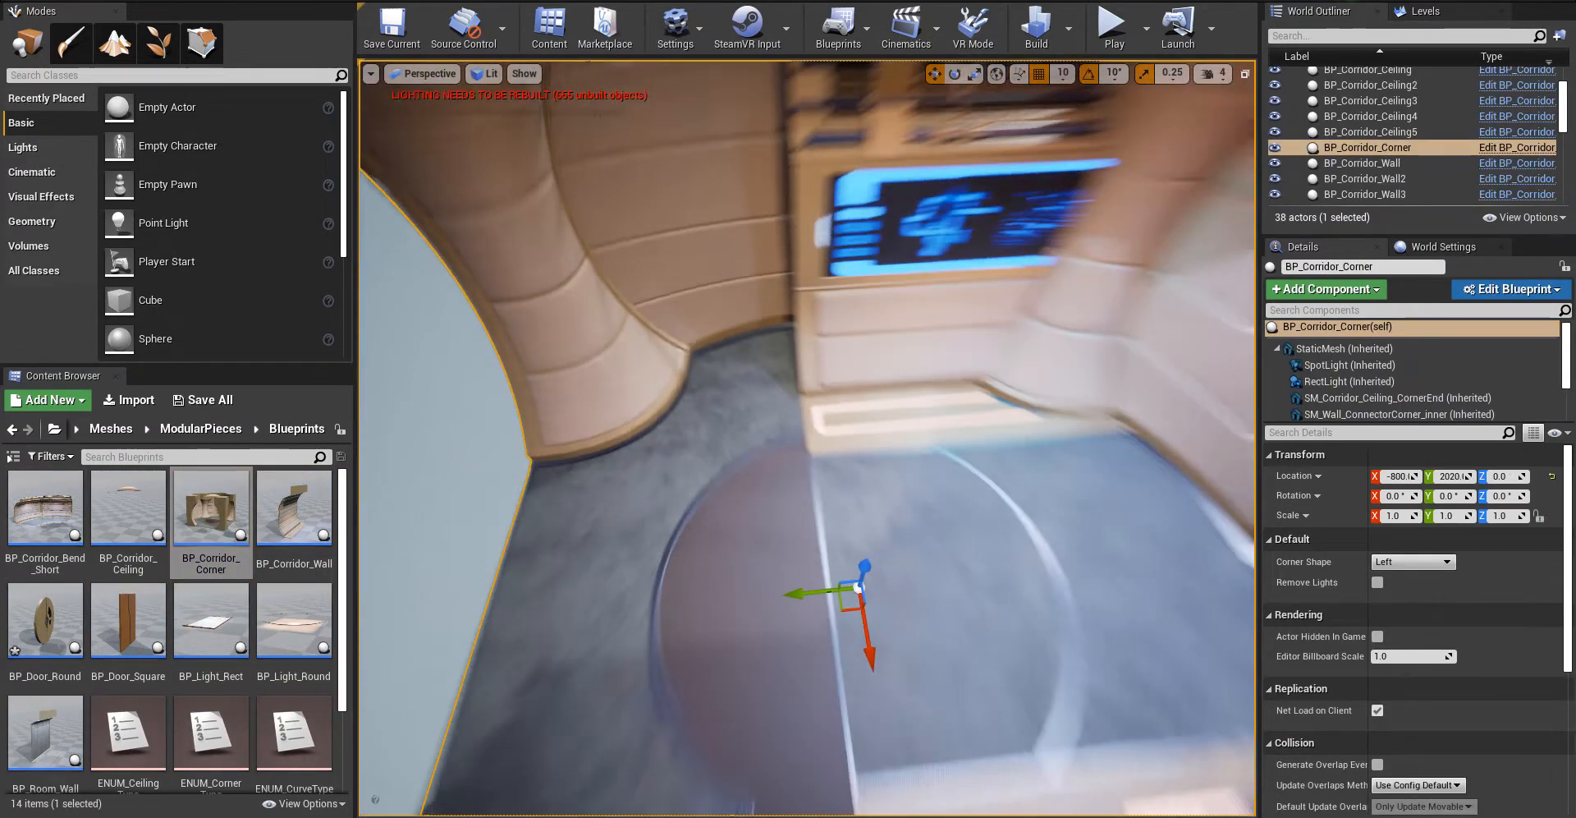
# - Rotate the corner piece to -90° about Z and align it with the corridor's end at X -800, Y 2260
pyautogui.moveTo(806, 574); pyautogui.dragTo(805, 573, button='right')
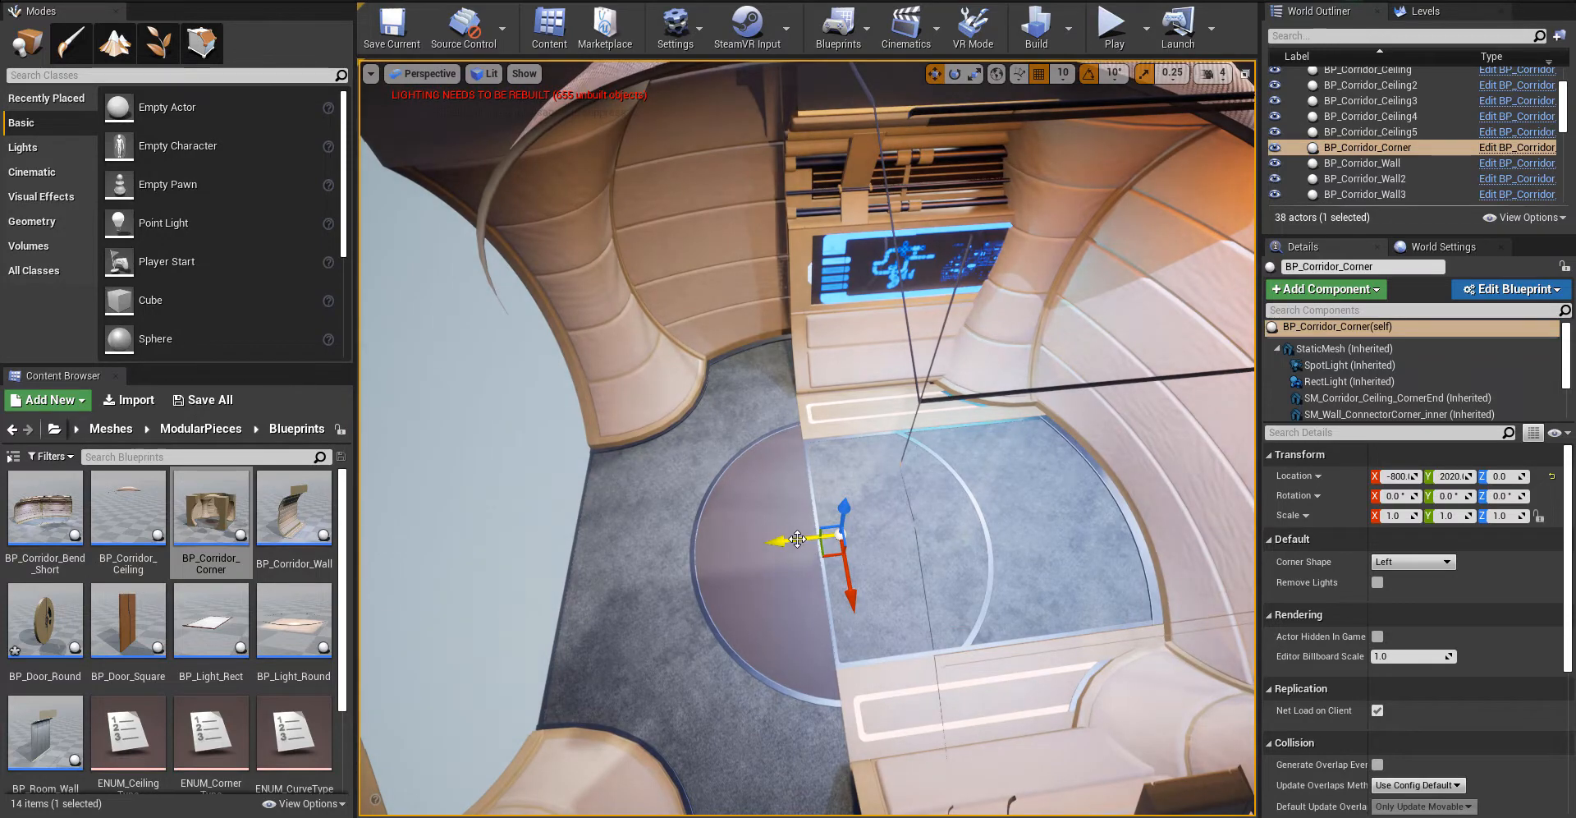
pyautogui.keyDown('shift'); pyautogui.moveTo(797, 538); pyautogui.dragTo(793, 538); pyautogui.keyUp('shift')
pyautogui.moveTo(790, 539); pyautogui.dragTo(817, 540, button='right')
pyautogui.press('e')
pyautogui.moveTo(689, 590); pyautogui.dragTo(787, 482)
pyautogui.moveTo(726, 647)
pyautogui.mouseDown(button='right')
pyautogui.moveTo(760, 653)
pyautogui.moveTo(726, 647)
pyautogui.mouseUp(button='right')
pyautogui.press('w')
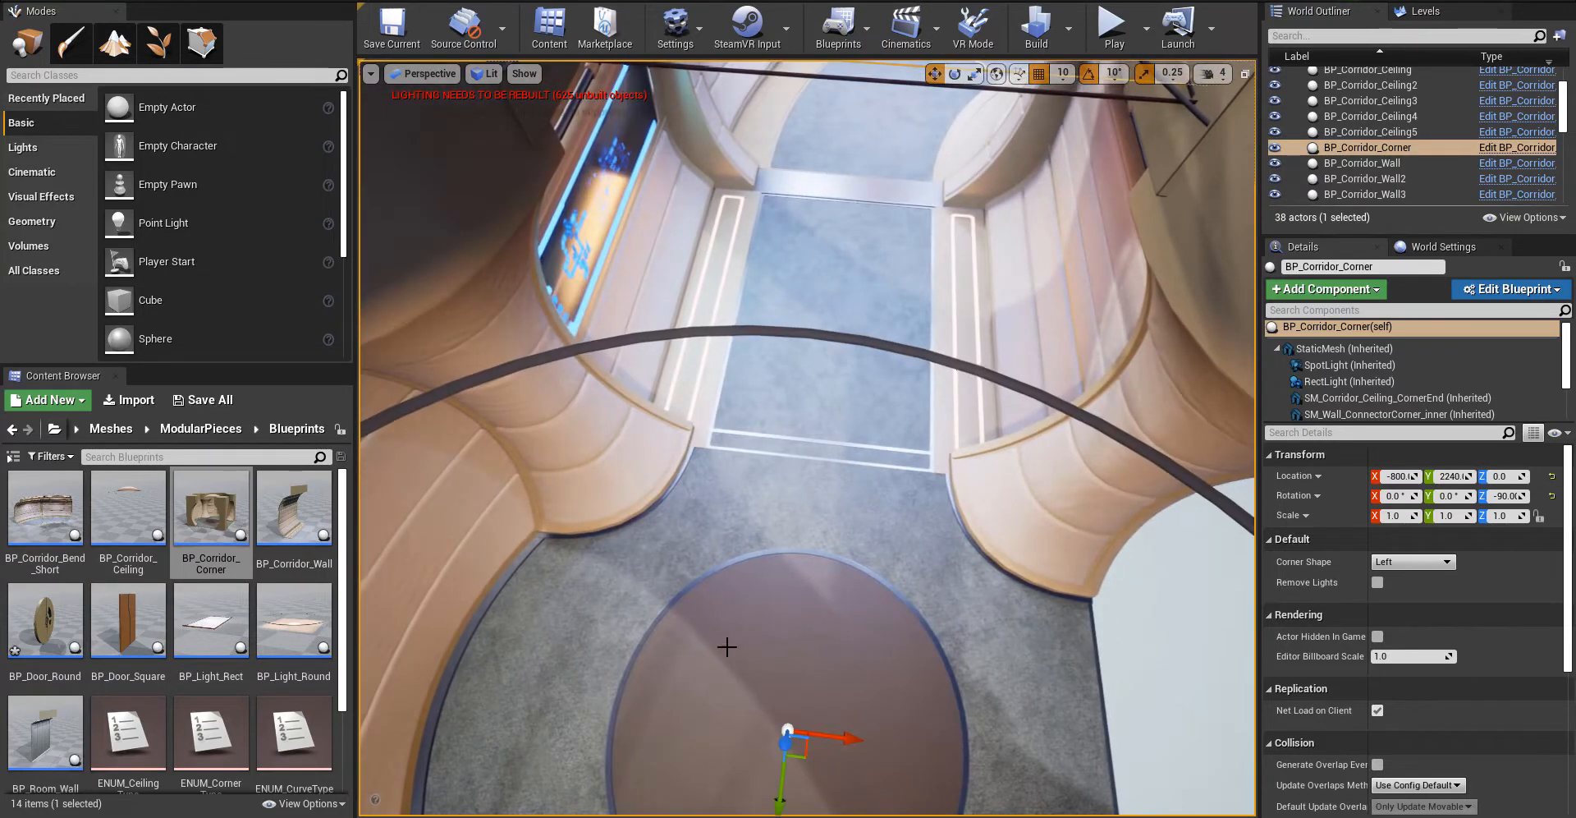
pyautogui.moveTo(803, 757); pyautogui.dragTo(842, 772)
# - Duplicate the corner piece to X -380, Y 2260 and set the copy's Corner Shape to TJunction
pyautogui.press('w')
pyautogui.moveTo(881, 565)
pyautogui.mouseDown(button='right')
pyautogui.moveTo(575, 484)
pyautogui.moveTo(566, 497)
pyautogui.moveTo(574, 485)
pyautogui.moveTo(585, 497)
pyautogui.moveTo(559, 533)
pyautogui.moveTo(586, 535)
pyautogui.moveTo(580, 511)
pyautogui.moveTo(558, 525)
pyautogui.moveTo(550, 623)
pyautogui.moveTo(603, 636)
pyautogui.moveTo(886, 588)
pyautogui.mouseUp(button='right')
pyautogui.press('w')
pyautogui.press('s')
pyautogui.press('g')
pyautogui.press('w')
pyautogui.press('s')
pyautogui.press('w')
pyautogui.press('g')
pyautogui.press('s')
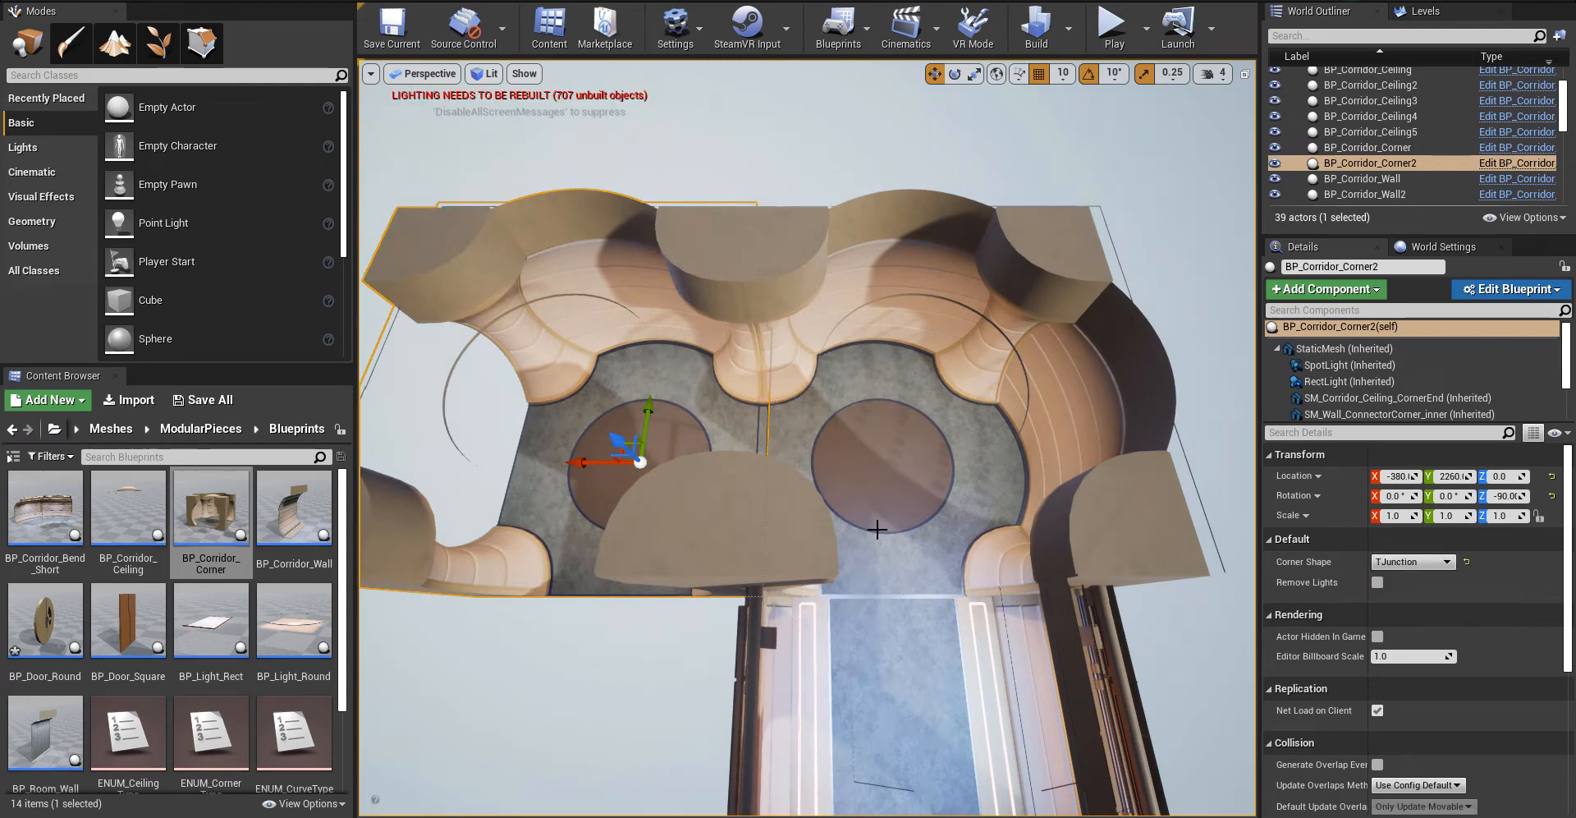
# - Rotate the T-junction to 180° about Z and move it to X -360
pyautogui.press('a')
pyautogui.moveTo(876, 529); pyautogui.dragTo(877, 531, button='right')
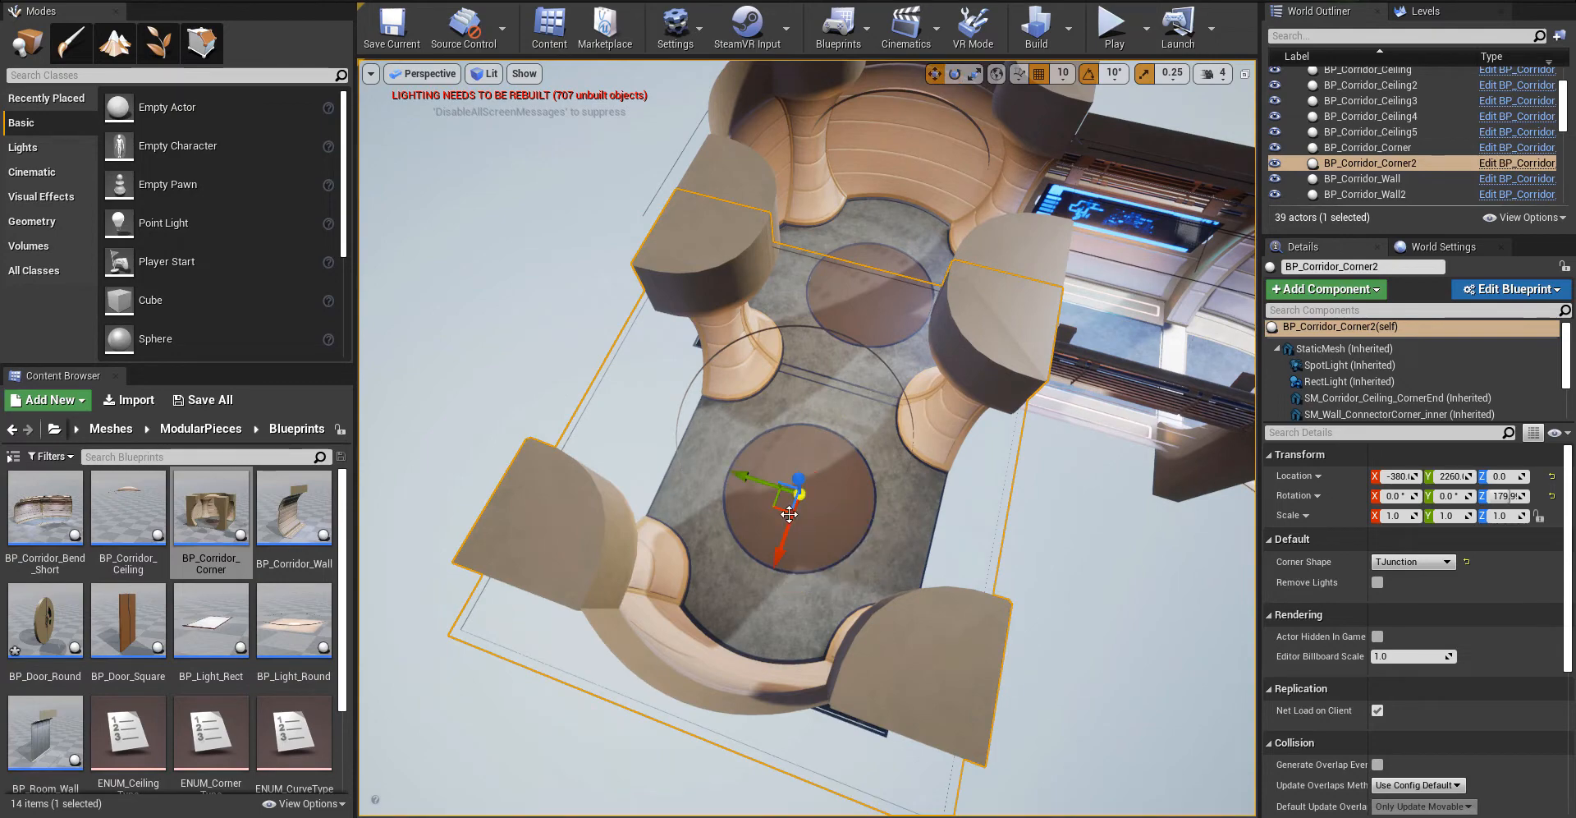
pyautogui.moveTo(789, 517); pyautogui.dragTo(780, 542)
pyautogui.moveTo(781, 542); pyautogui.dragTo(550, 567, button='right')
# - Duplicate the left-shaped corner piece and join the copy to the T-junction at X -360, Y 1820
pyautogui.click(963, 512)
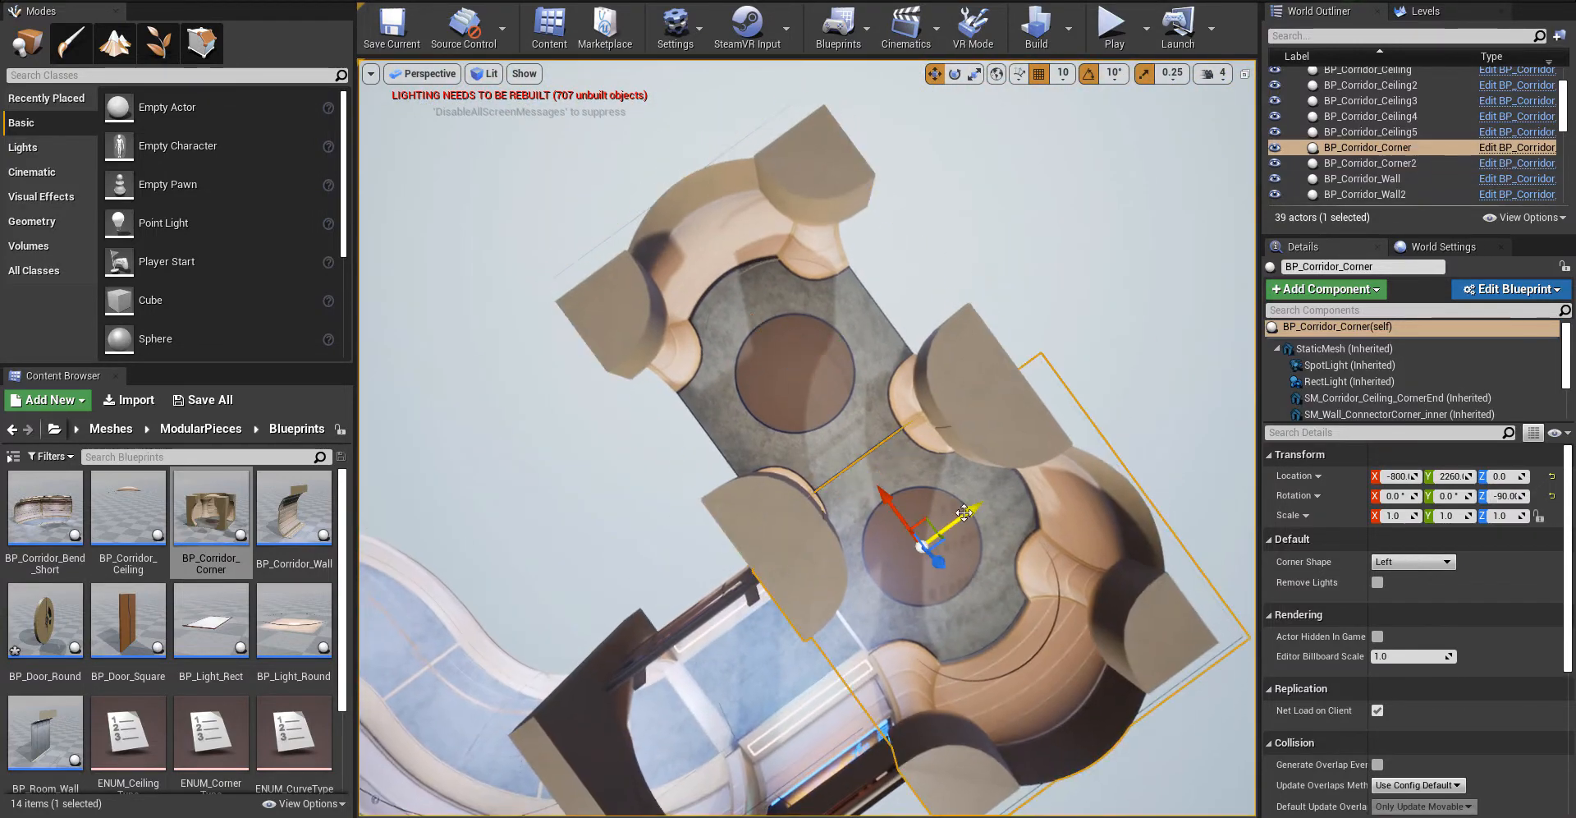
pyautogui.keyDown('alt'); pyautogui.moveTo(929, 523); pyautogui.dragTo(580, 504); pyautogui.keyUp('alt')
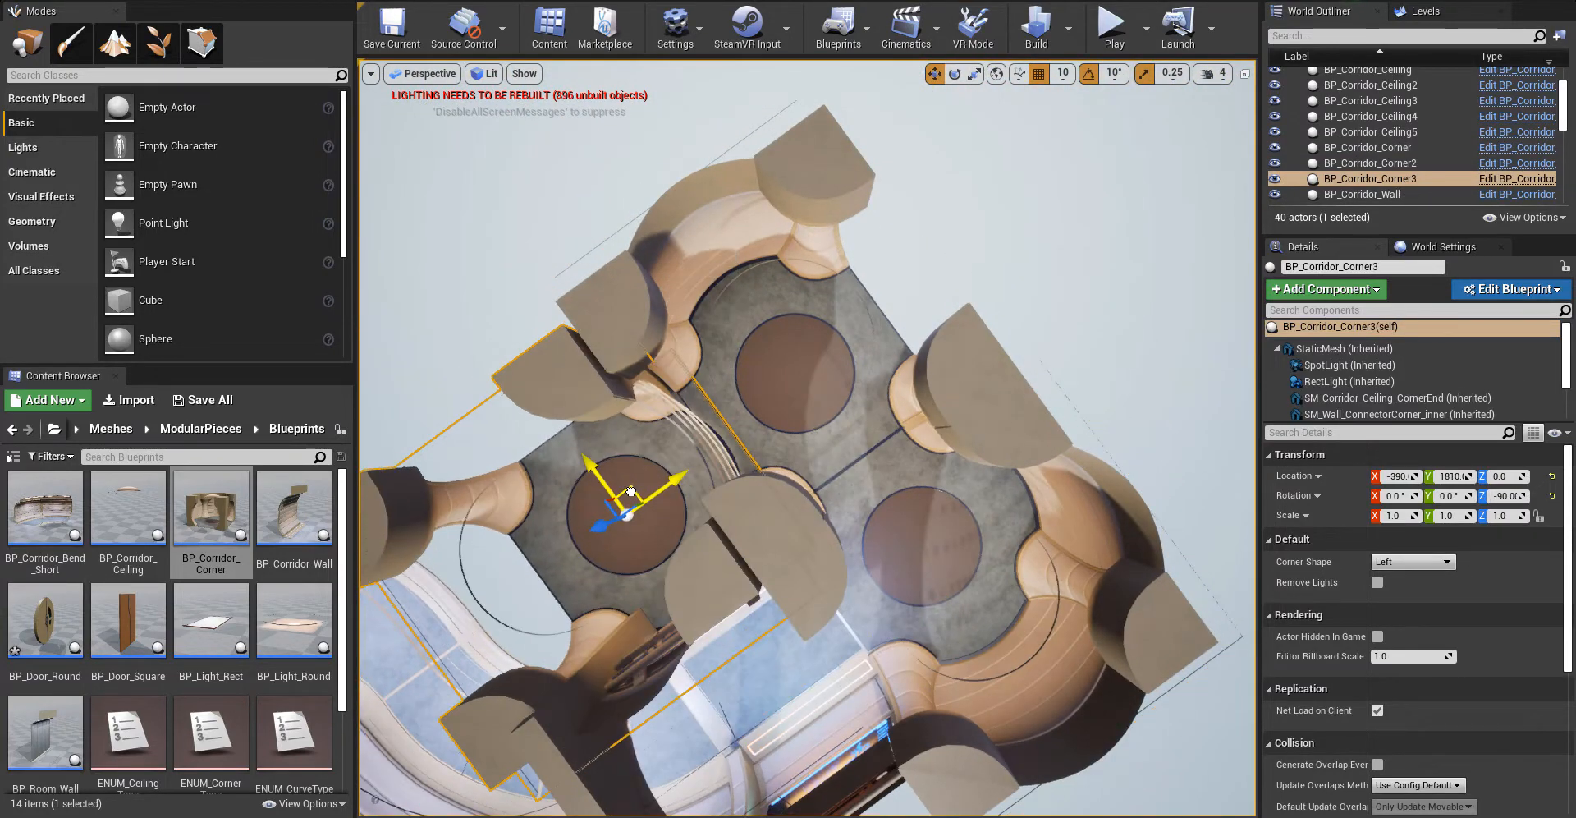
pyautogui.moveTo(716, 514); pyautogui.dragTo(667, 424)
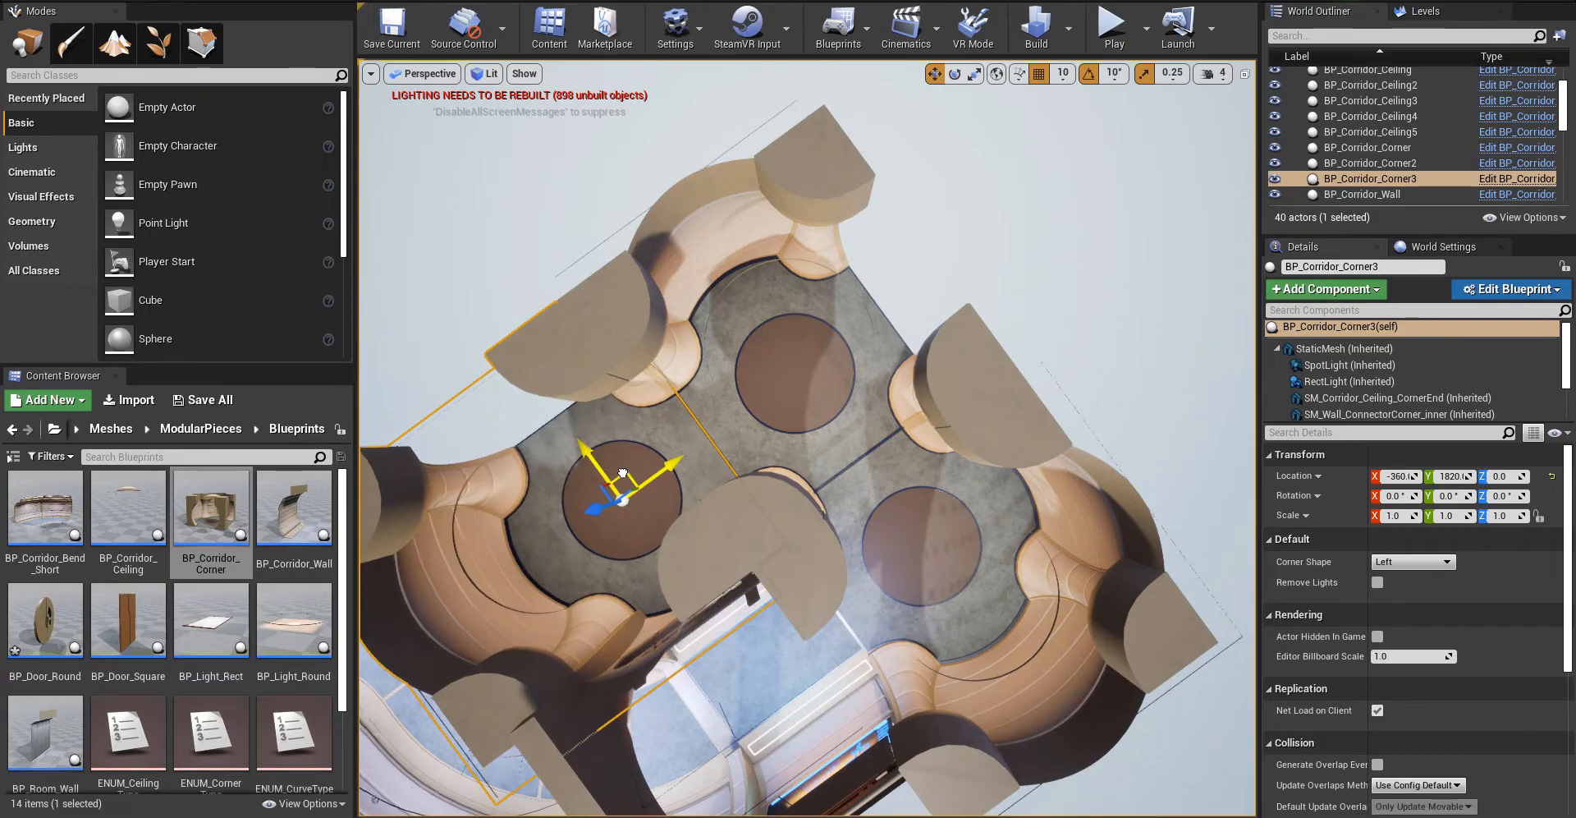
# - Shift the T-junction and its adjoining corner together to X -300, opening a gap beside the first corner
pyautogui.moveTo(622, 473); pyautogui.dragTo(807, 465, button='right')
pyautogui.press('w')
pyautogui.press('s')
pyautogui.press('w')
pyautogui.press('s')
pyautogui.press('s')
pyautogui.press('w')
pyautogui.press('s')
pyautogui.press('s')
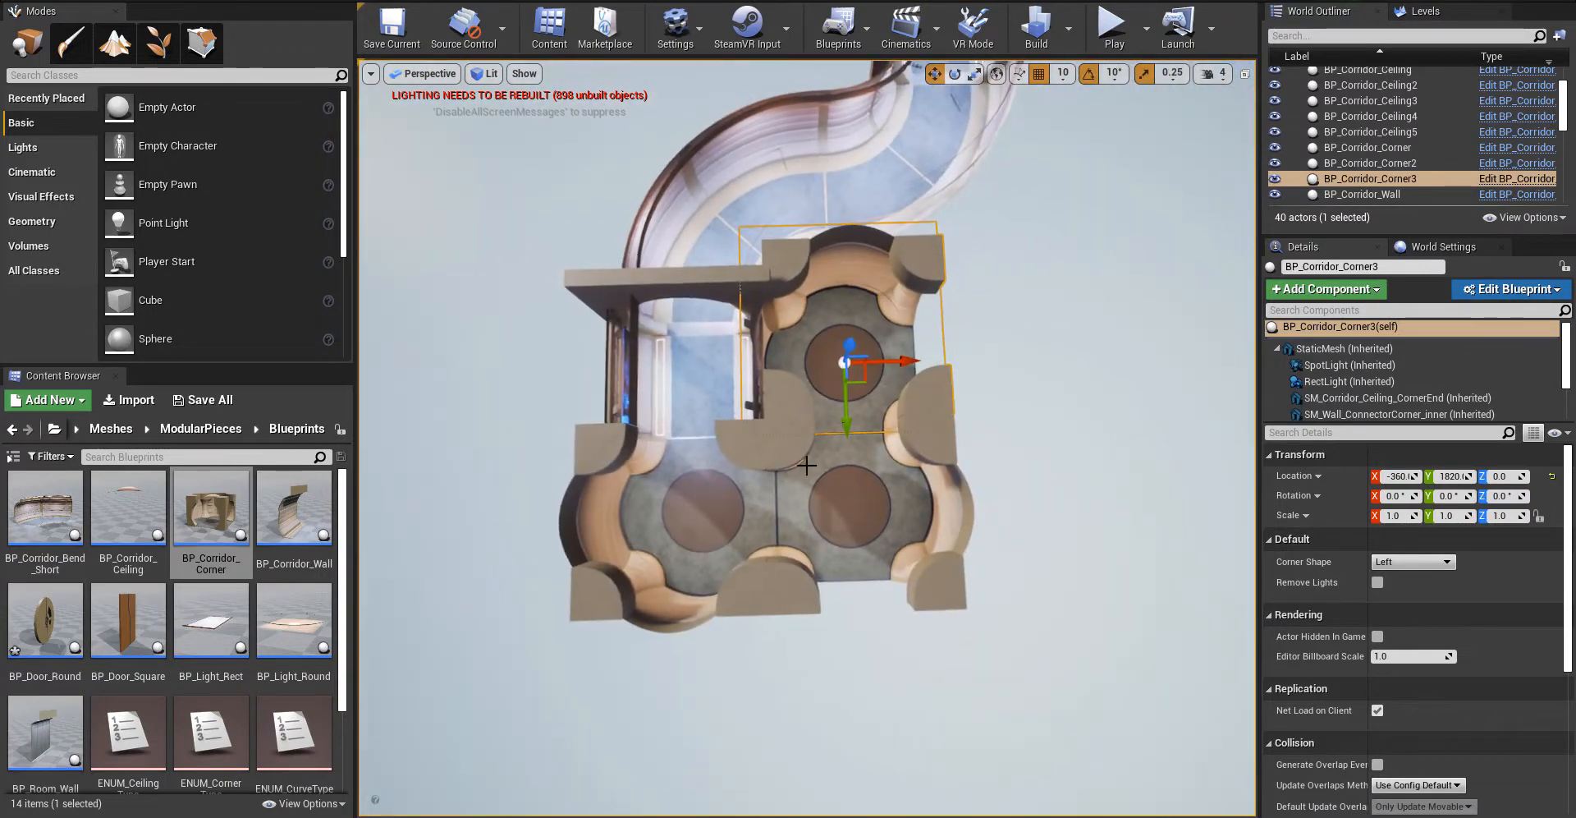
pyautogui.keyDown('ctrl'); pyautogui.click(854, 483); pyautogui.keyUp('ctrl')
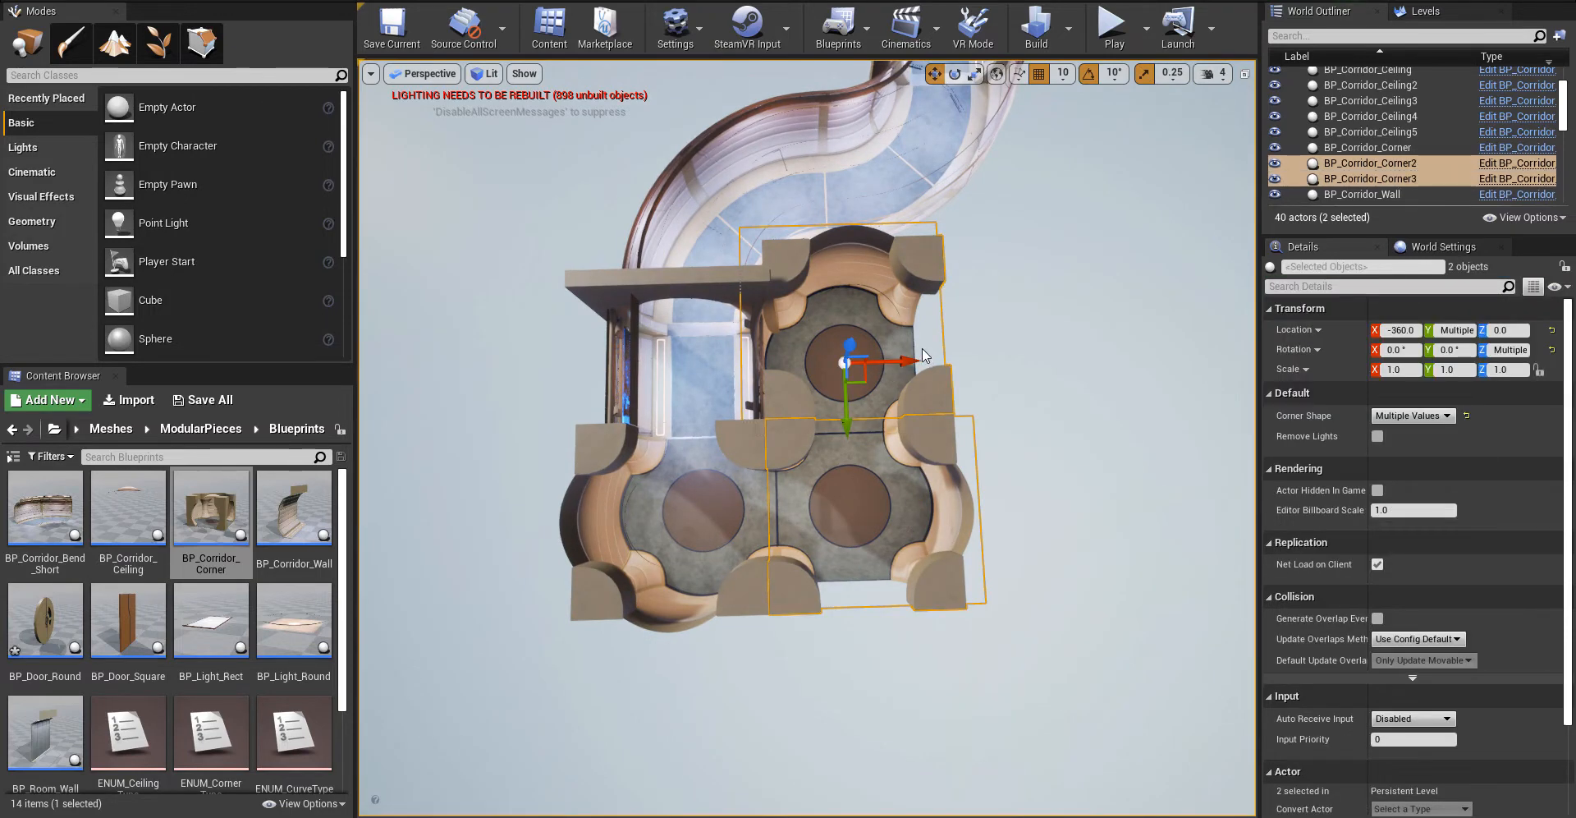
pyautogui.moveTo(894, 365); pyautogui.dragTo(916, 371)
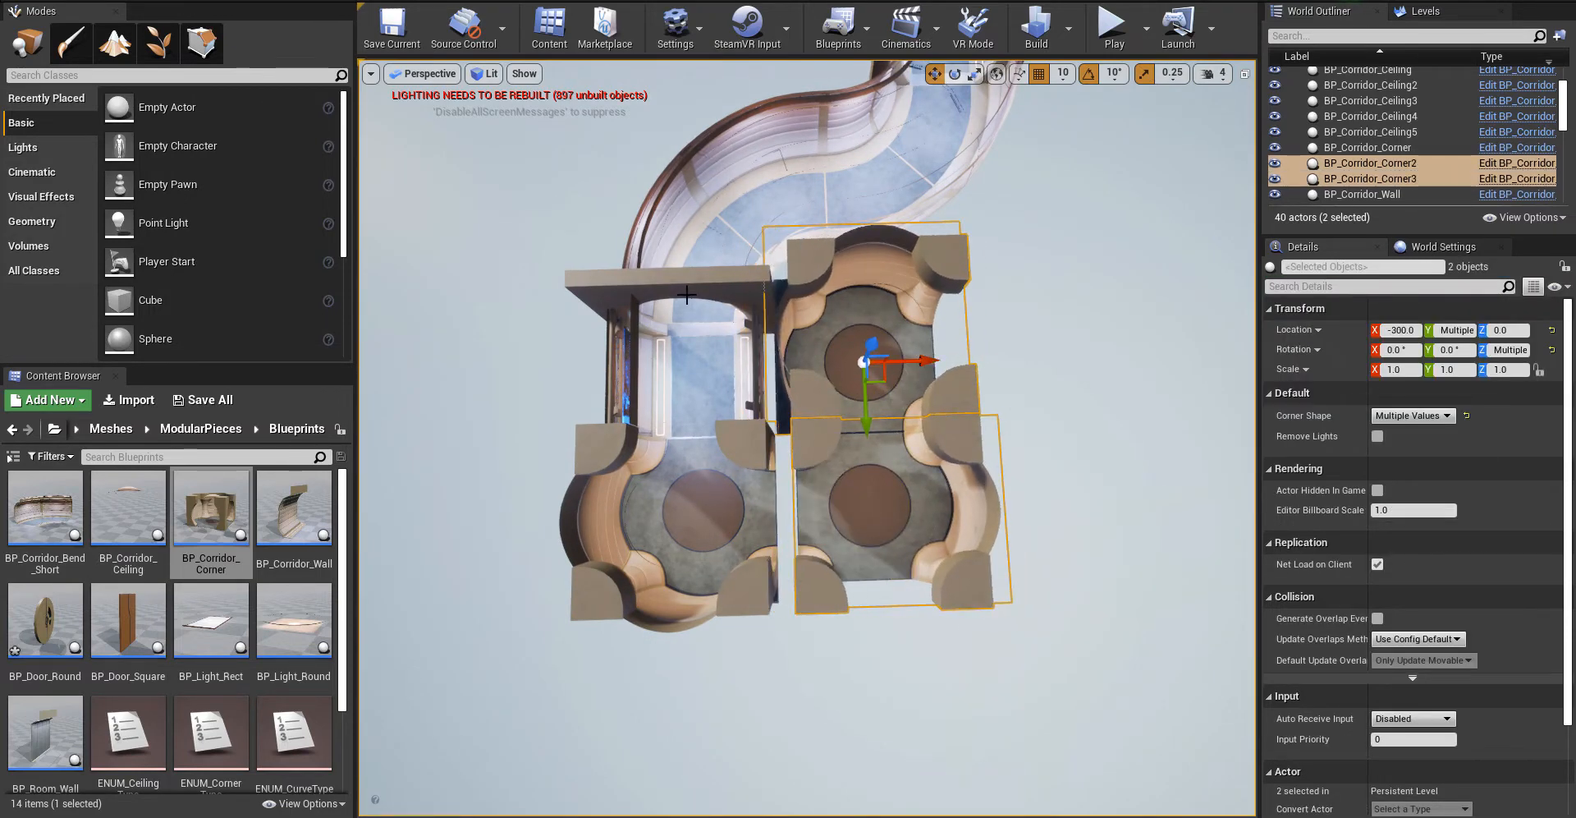
# - Duplicate a corridor connector, turn it to -90° about Z, and center it in the gap at X -540
pyautogui.click(757, 382)
pyautogui.keyDown('alt'); pyautogui.moveTo(722, 353); pyautogui.dragTo(790, 559); pyautogui.keyUp('alt')
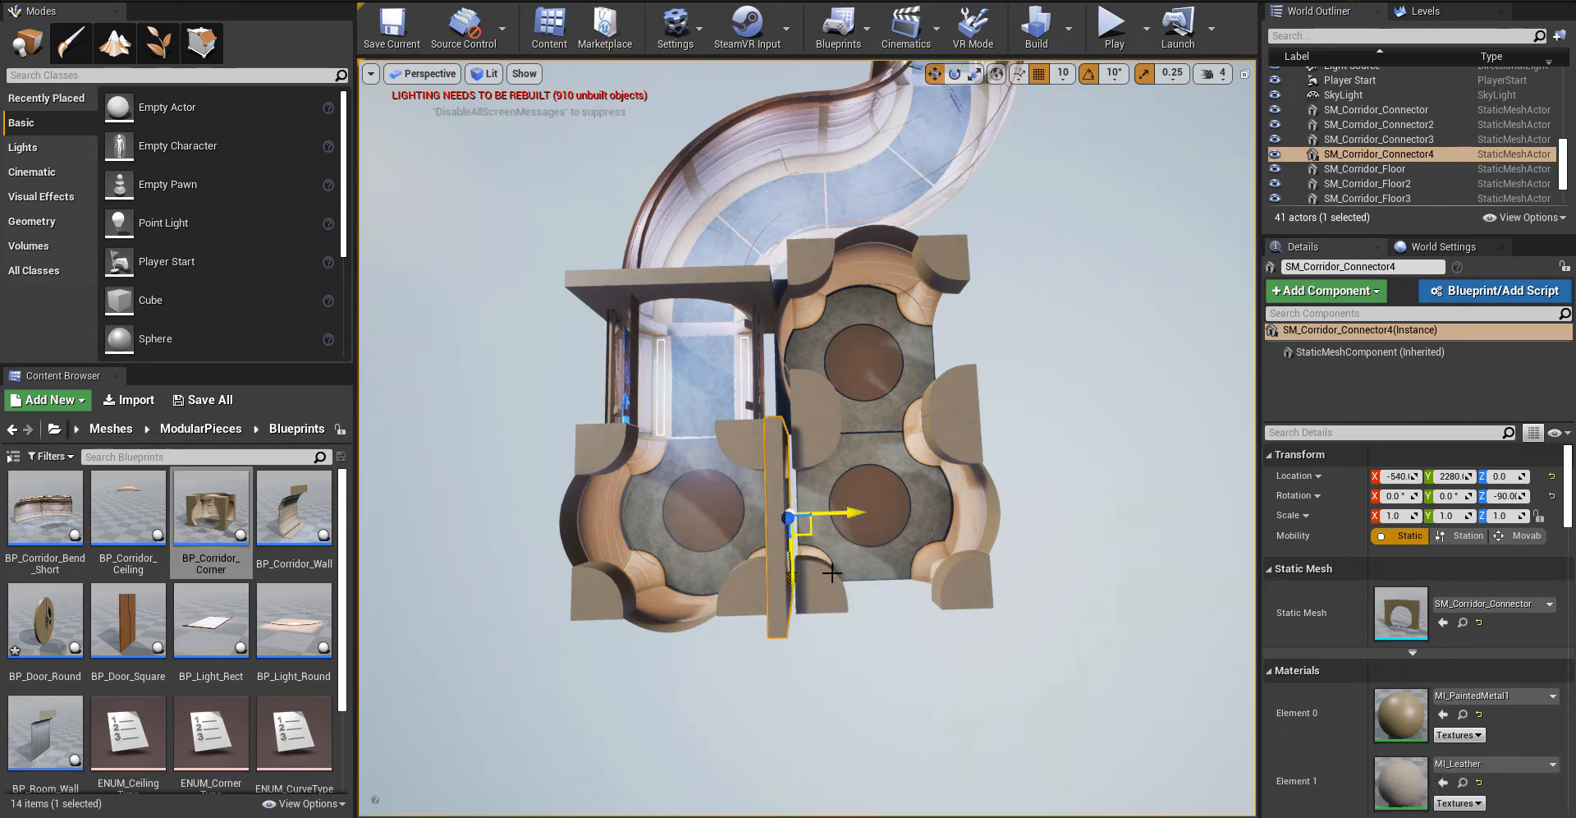
pyautogui.press('w')
pyautogui.moveTo(832, 573)
pyautogui.mouseDown(button='right')
pyautogui.moveTo(919, 558)
pyautogui.moveTo(1108, 419)
pyautogui.moveTo(763, 566)
pyautogui.moveTo(815, 578)
pyautogui.mouseUp(button='right')
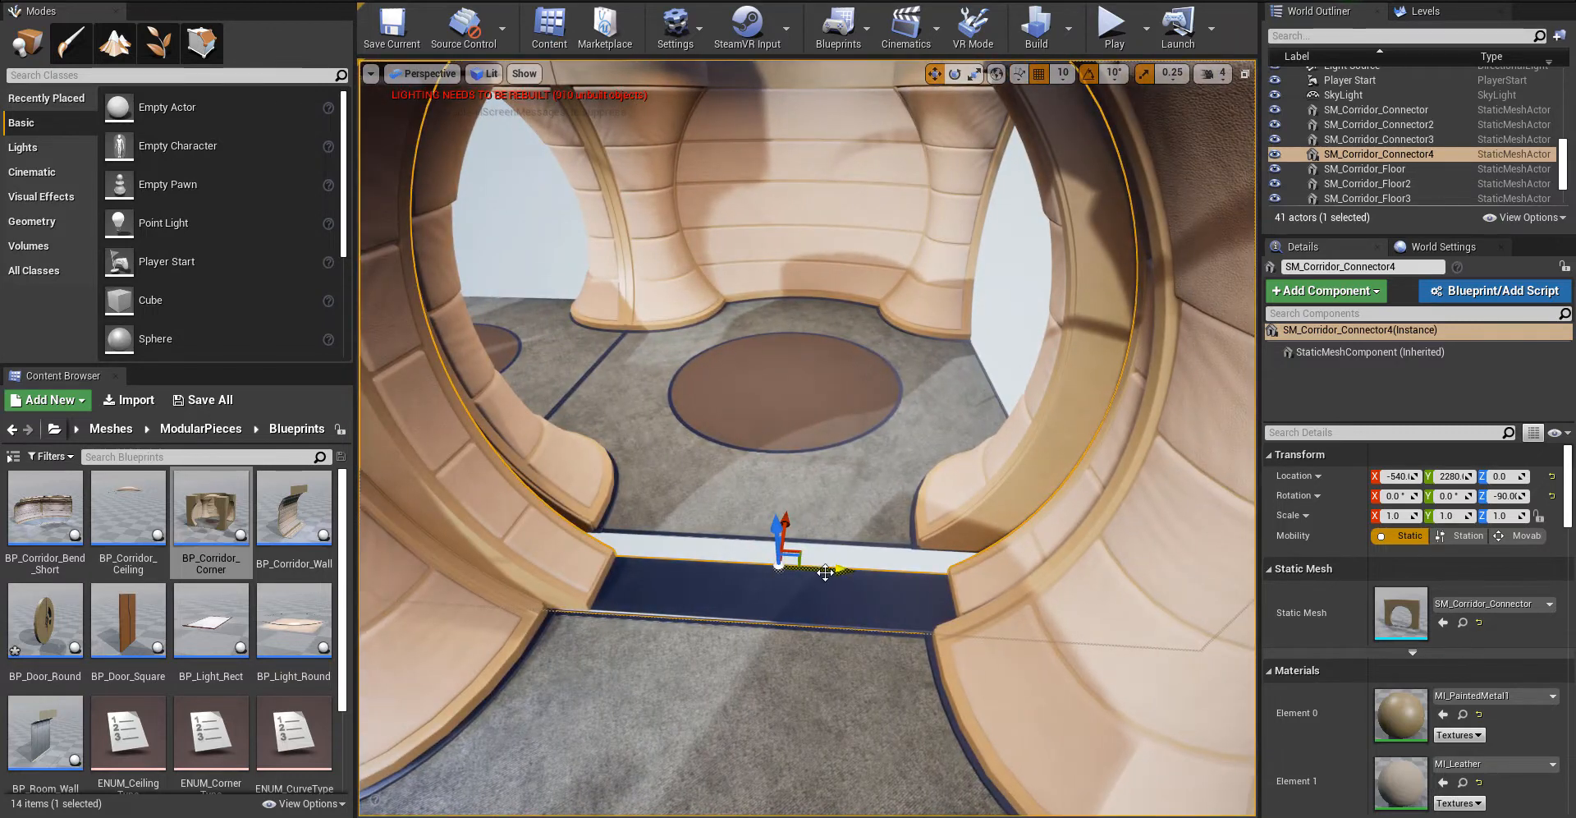
pyautogui.moveTo(826, 572); pyautogui.dragTo(792, 570)
pyautogui.press('d')
pyautogui.moveTo(809, 582); pyautogui.dragTo(550, 604, button='right')
# - Move the T-junction and its adjoining corner together to X -320 so they close against the connector
pyautogui.click(889, 450)
pyautogui.press('s')
pyautogui.moveTo(888, 450); pyautogui.dragTo(1051, 534, button='right')
pyautogui.keyDown('ctrl'); pyautogui.click(952, 519); pyautogui.keyUp('ctrl')
pyautogui.press('s')
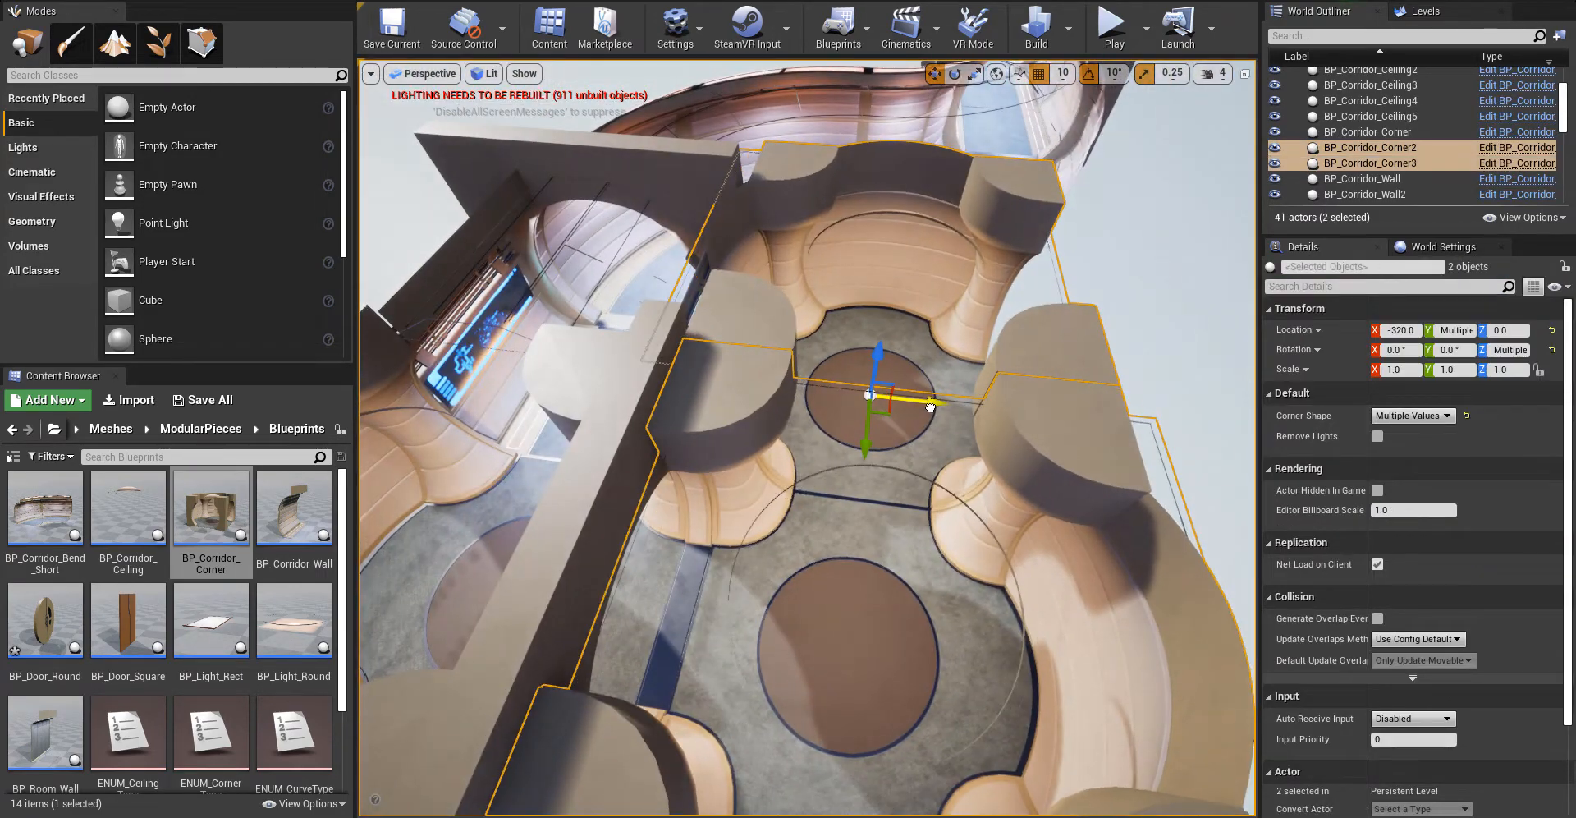
pyautogui.press('d')
# - Duplicate the first corner piece along Y, placing the copy at X -800, Y 2830
pyautogui.moveTo(930, 407); pyautogui.dragTo(1096, 267, button='right')
pyautogui.press('w')
pyautogui.press('s')
pyautogui.press('w')
pyautogui.moveTo(791, 529); pyautogui.dragTo(879, 613, button='right')
pyautogui.click(862, 597)
pyautogui.press('s')
pyautogui.moveTo(812, 559); pyautogui.dragTo(829, 723, button='right')
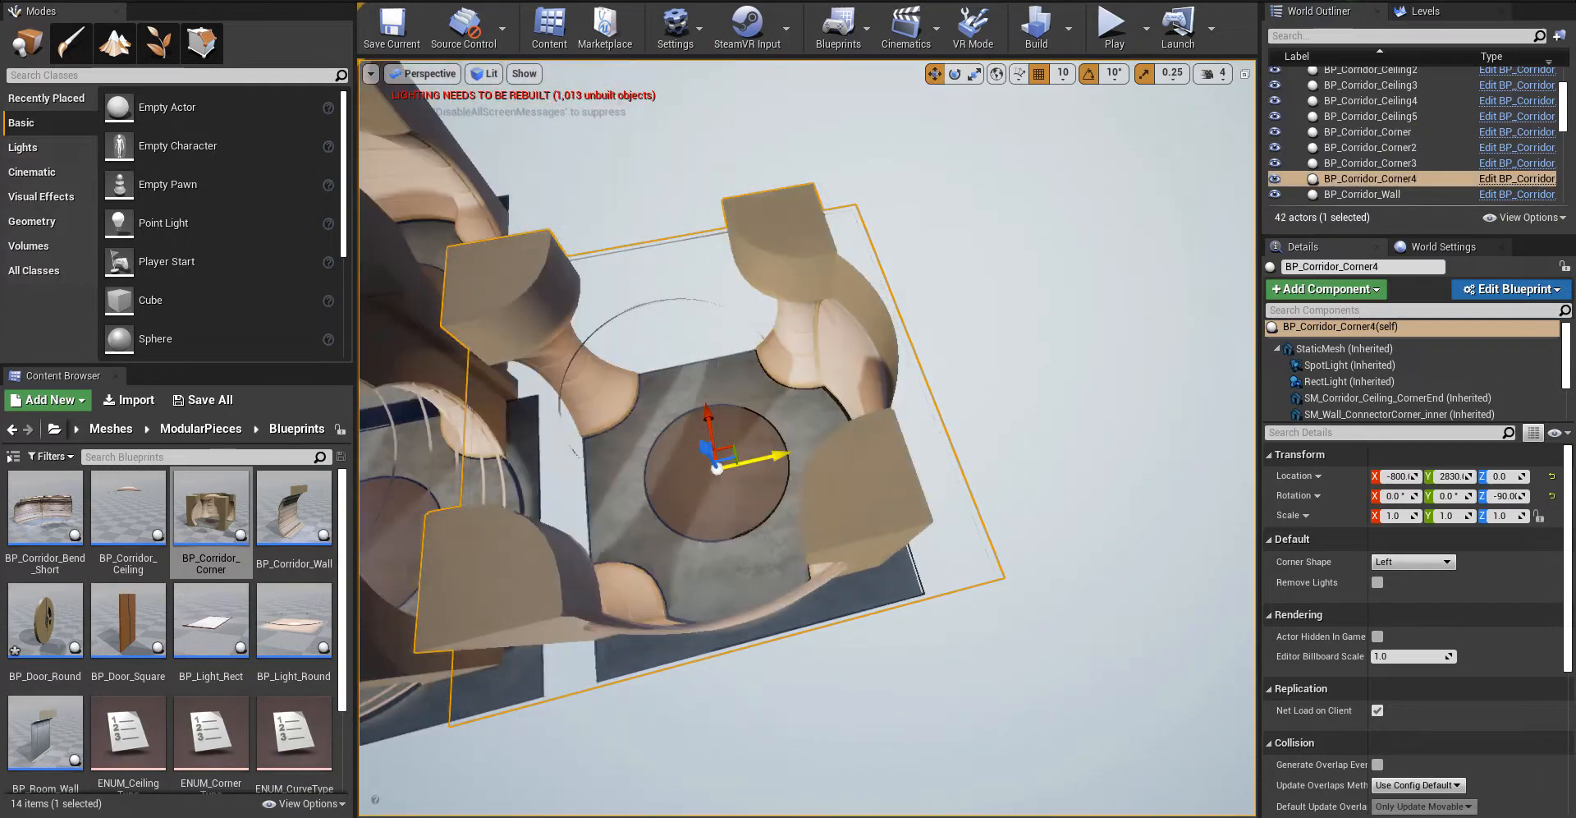
# - Move the new corner copy to Y 3950 and set its Corner Shape to End
pyautogui.moveTo(776, 455); pyautogui.dragTo(1166, 349, button='right')
pyautogui.press('w')
pyautogui.press('s')
pyautogui.press('a')
pyautogui.press('s')
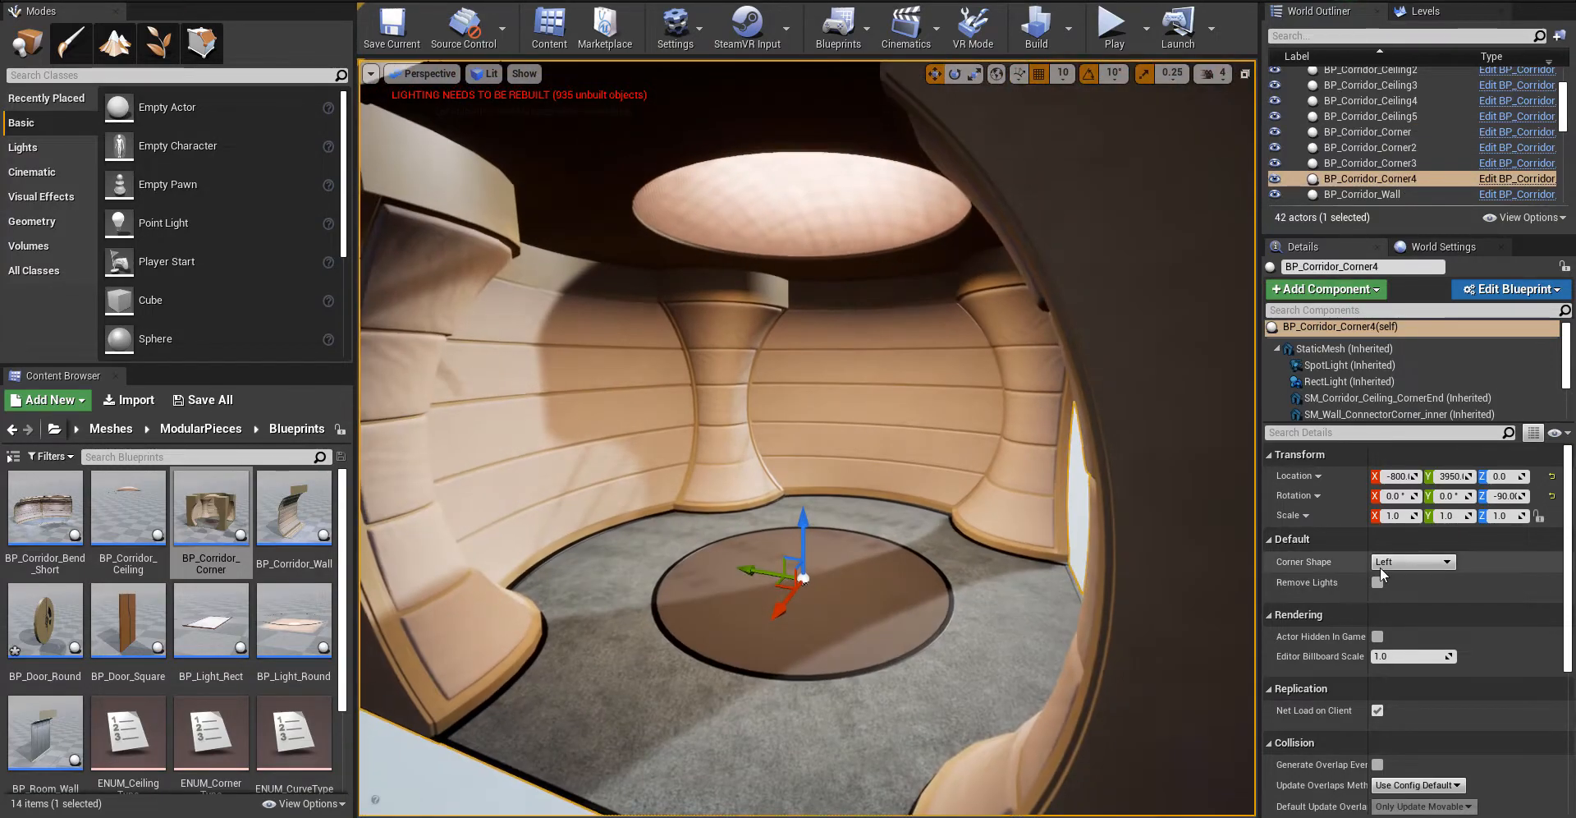
pyautogui.click(1402, 574)
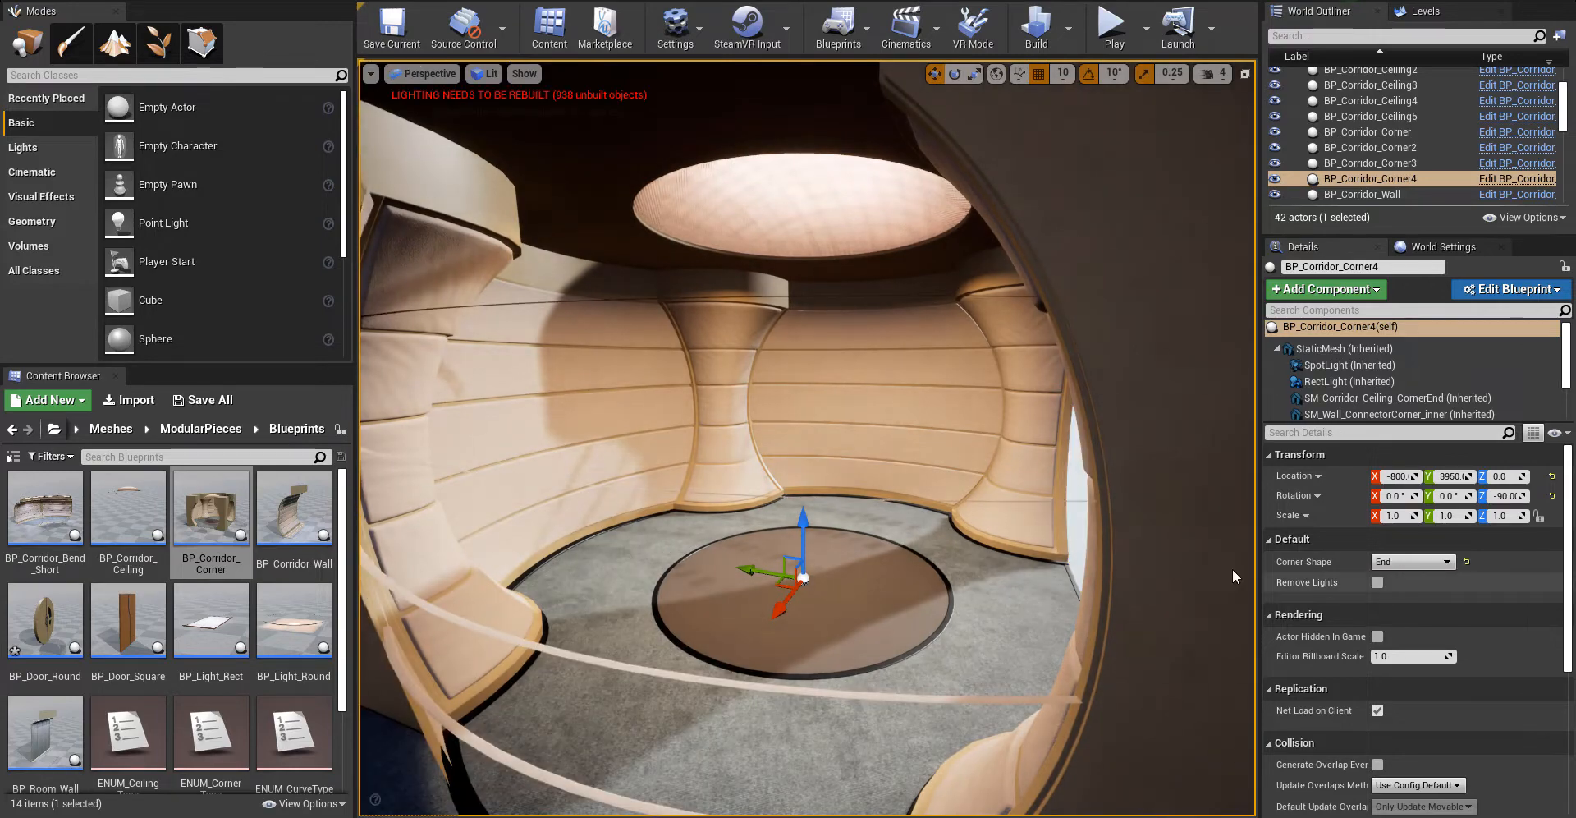
# - Try the Right, TJunction and IJunction corner shapes on the selected end corner piece
pyautogui.press('d')
pyautogui.moveTo(1198, 562); pyautogui.dragTo(985, 566, button='right')
pyautogui.press('w')
pyautogui.press('s')
pyautogui.moveTo(542, 517)
pyautogui.mouseDown(button='right')
pyautogui.moveTo(599, 522)
pyautogui.moveTo(542, 516)
pyautogui.mouseUp(button='right')
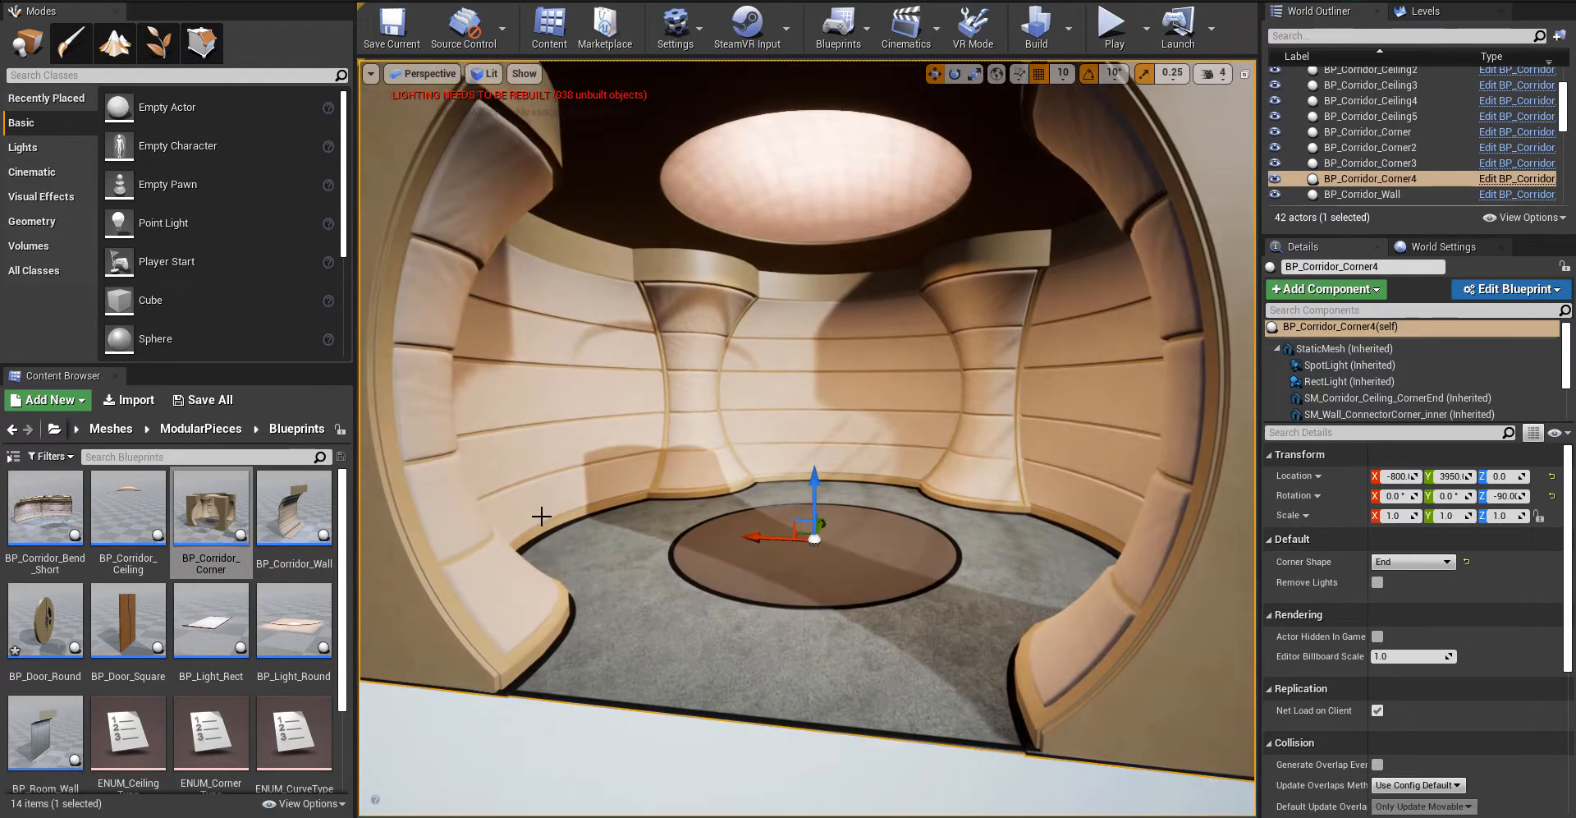
pyautogui.press('w')
pyautogui.moveTo(968, 357)
pyautogui.mouseDown(button='right')
pyautogui.moveTo(907, 357)
pyautogui.moveTo(968, 357)
pyautogui.mouseUp(button='right')
pyautogui.press('s')
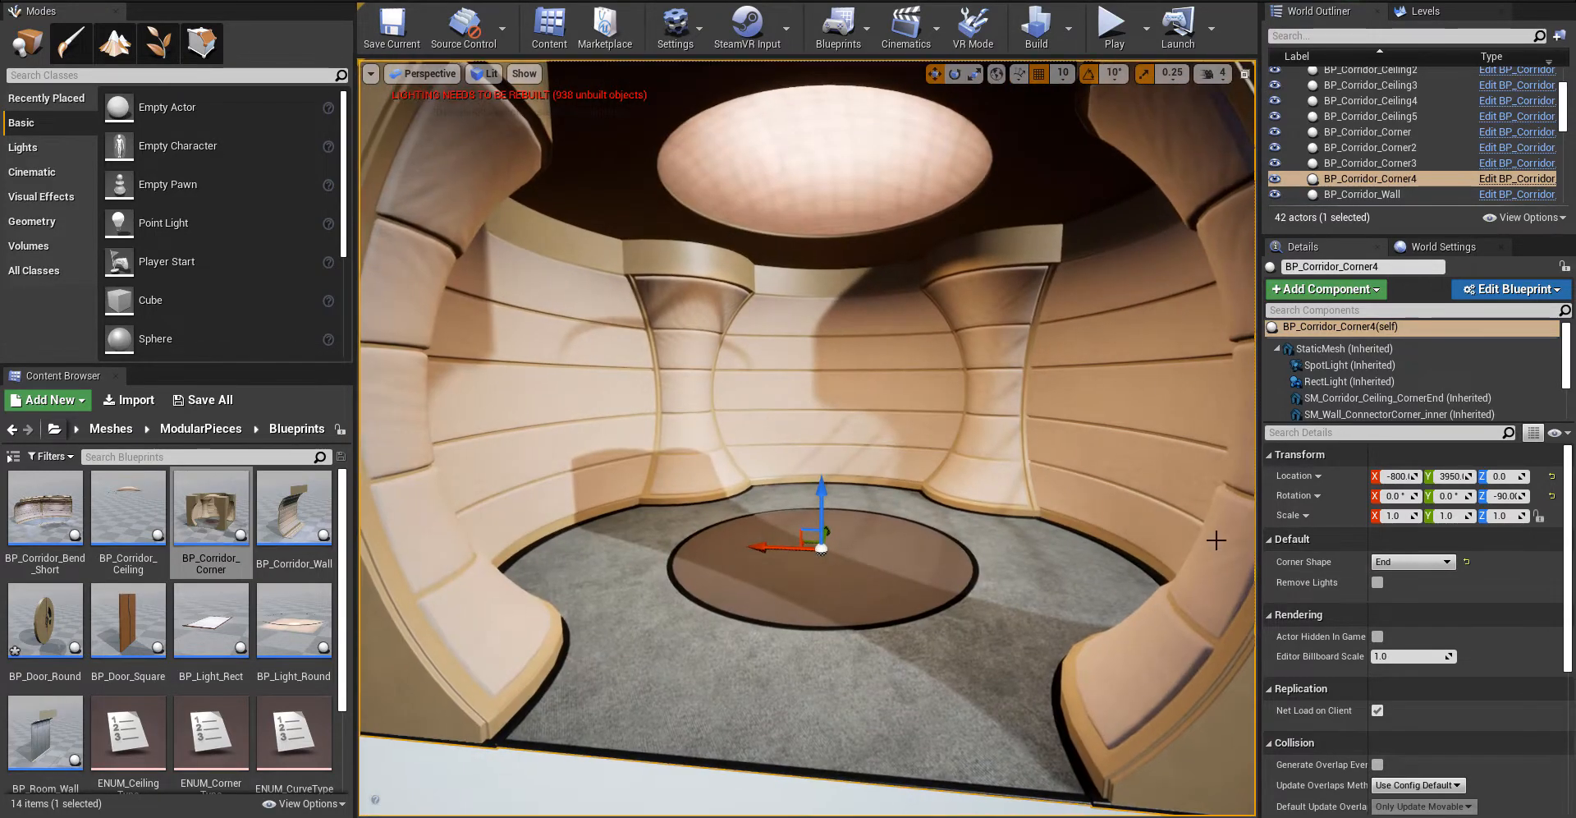
pyautogui.click(1415, 597)
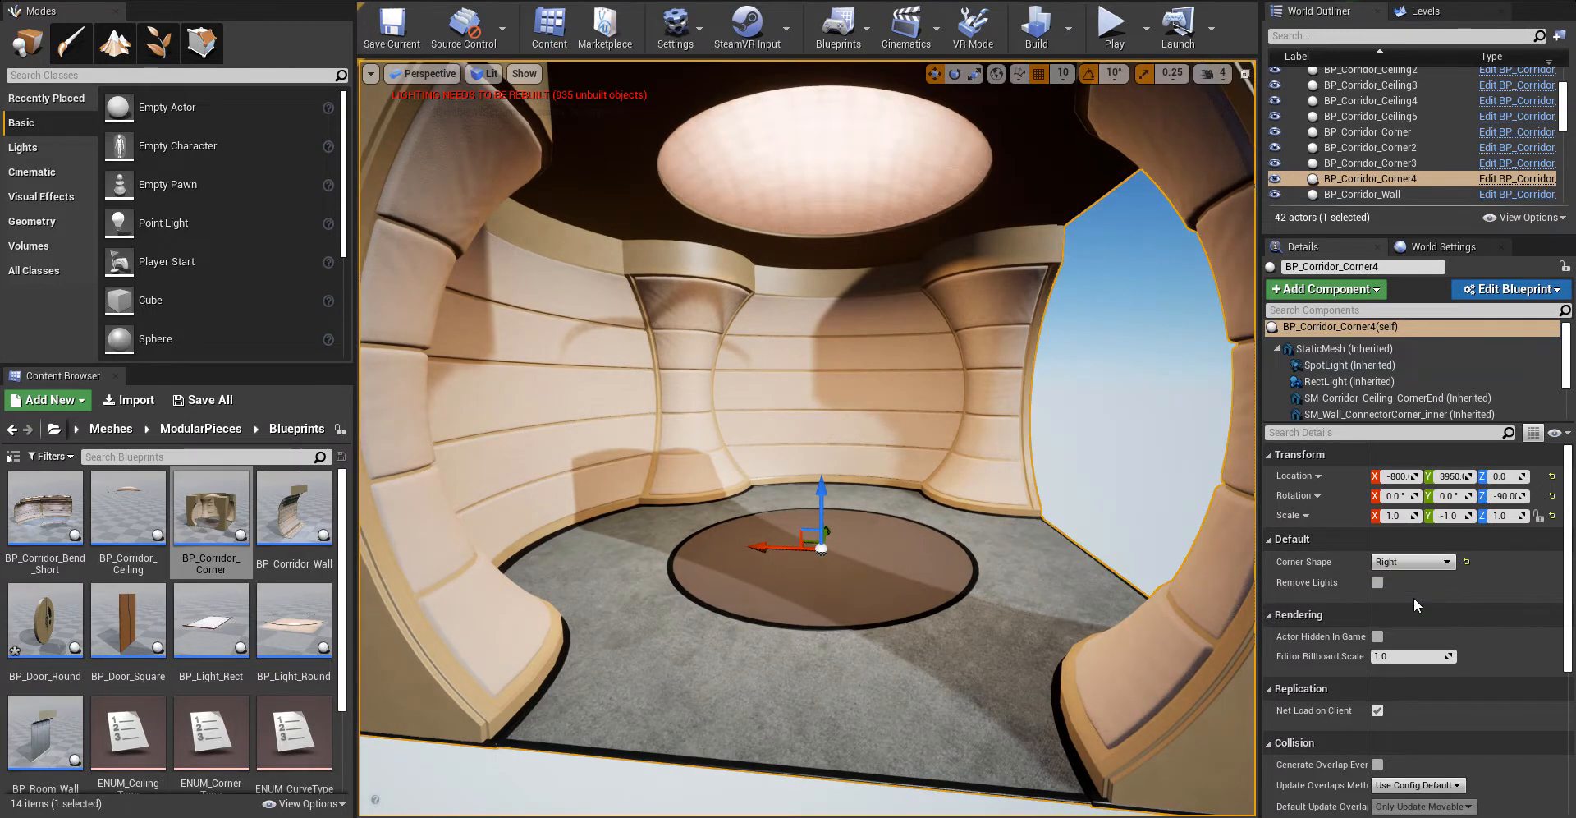
pyautogui.click(1411, 607)
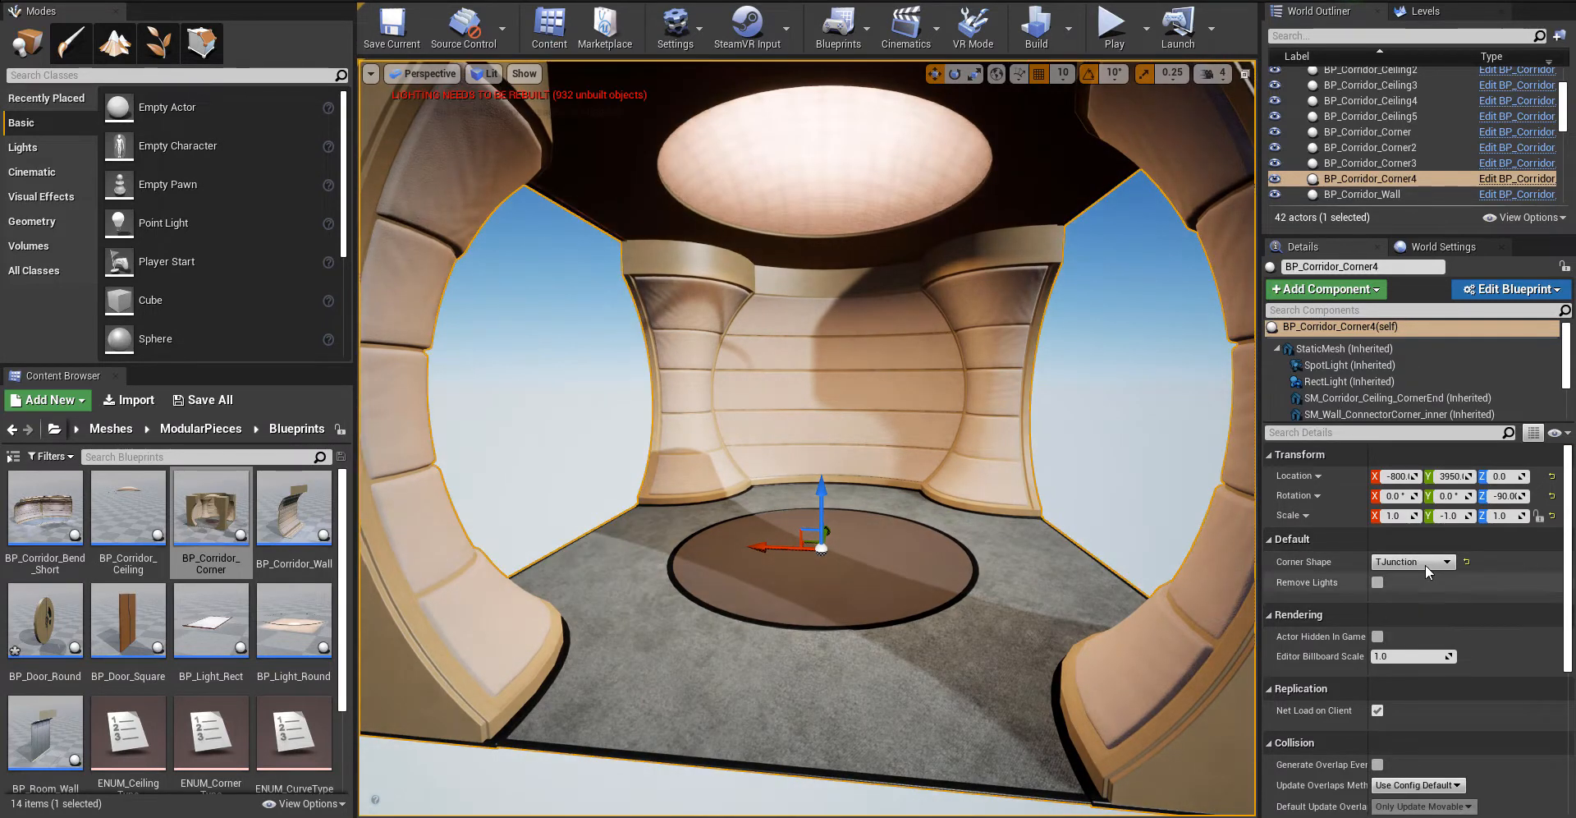
pyautogui.click(1424, 563)
pyautogui.click(1415, 617)
pyautogui.press('d')
pyautogui.moveTo(824, 599); pyautogui.dragTo(862, 600, button='right')
pyautogui.press('s')
pyautogui.press('w')
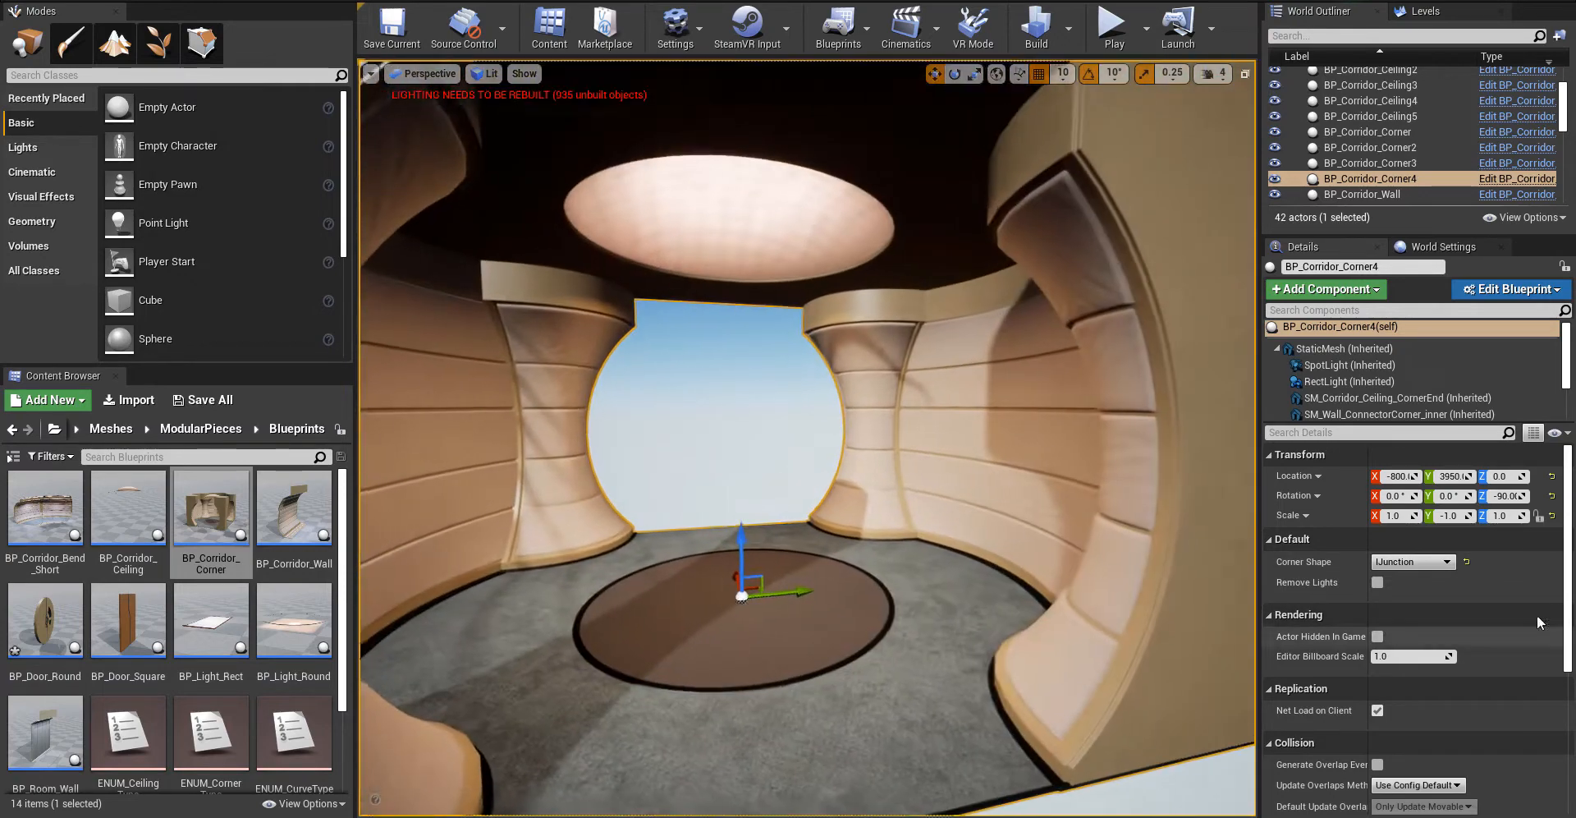
# - Set the selected corner piece's Corner Shape to XJunction
pyautogui.click(1416, 630)
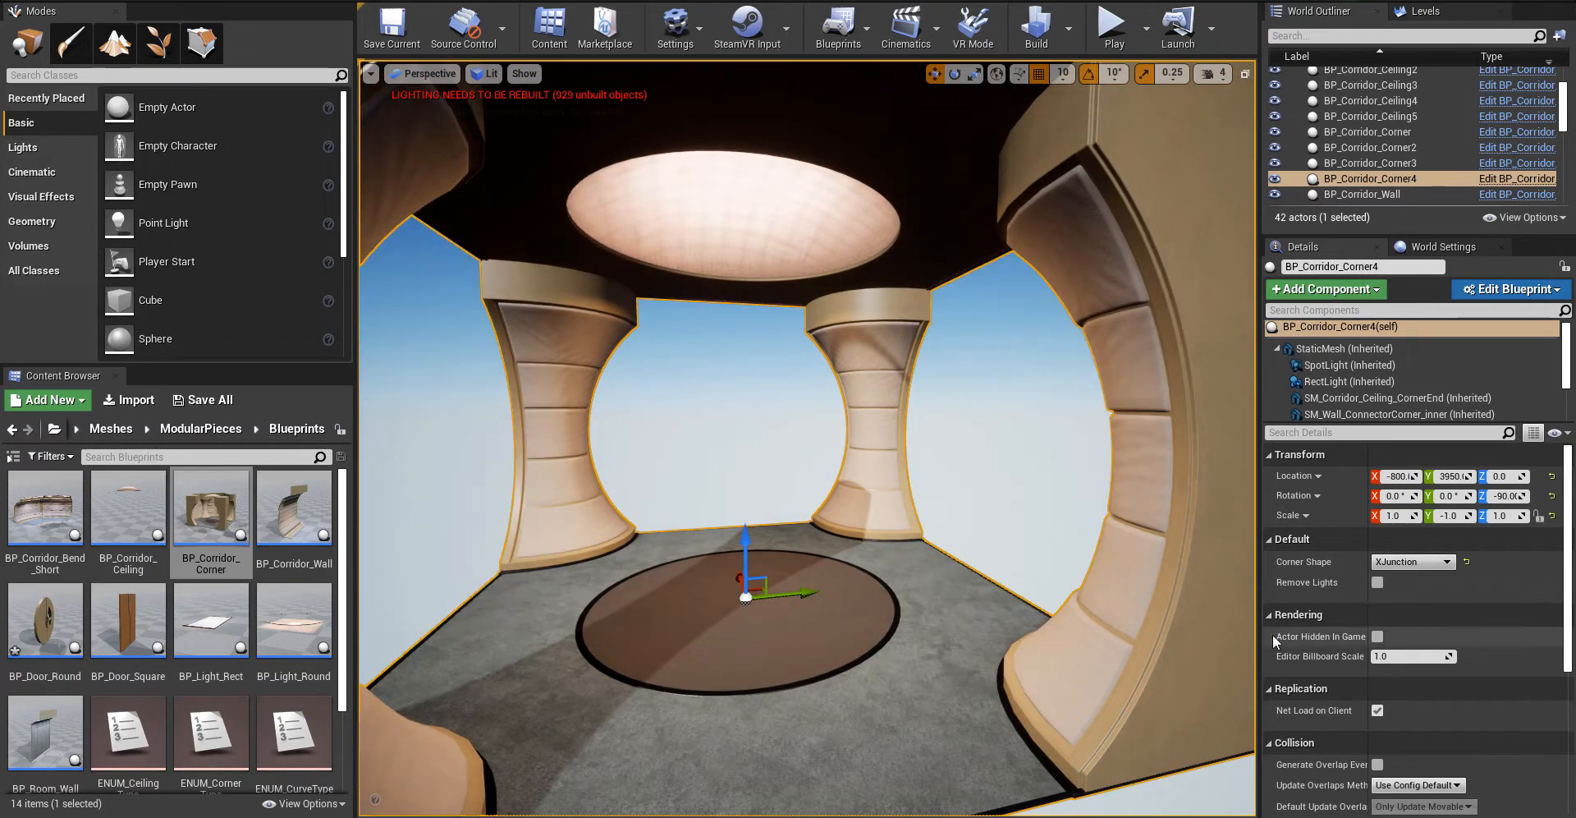
pyautogui.moveTo(985, 616); pyautogui.dragTo(1059, 649, button='right')
pyautogui.press('w')
pyautogui.press('s')
pyautogui.press('s')
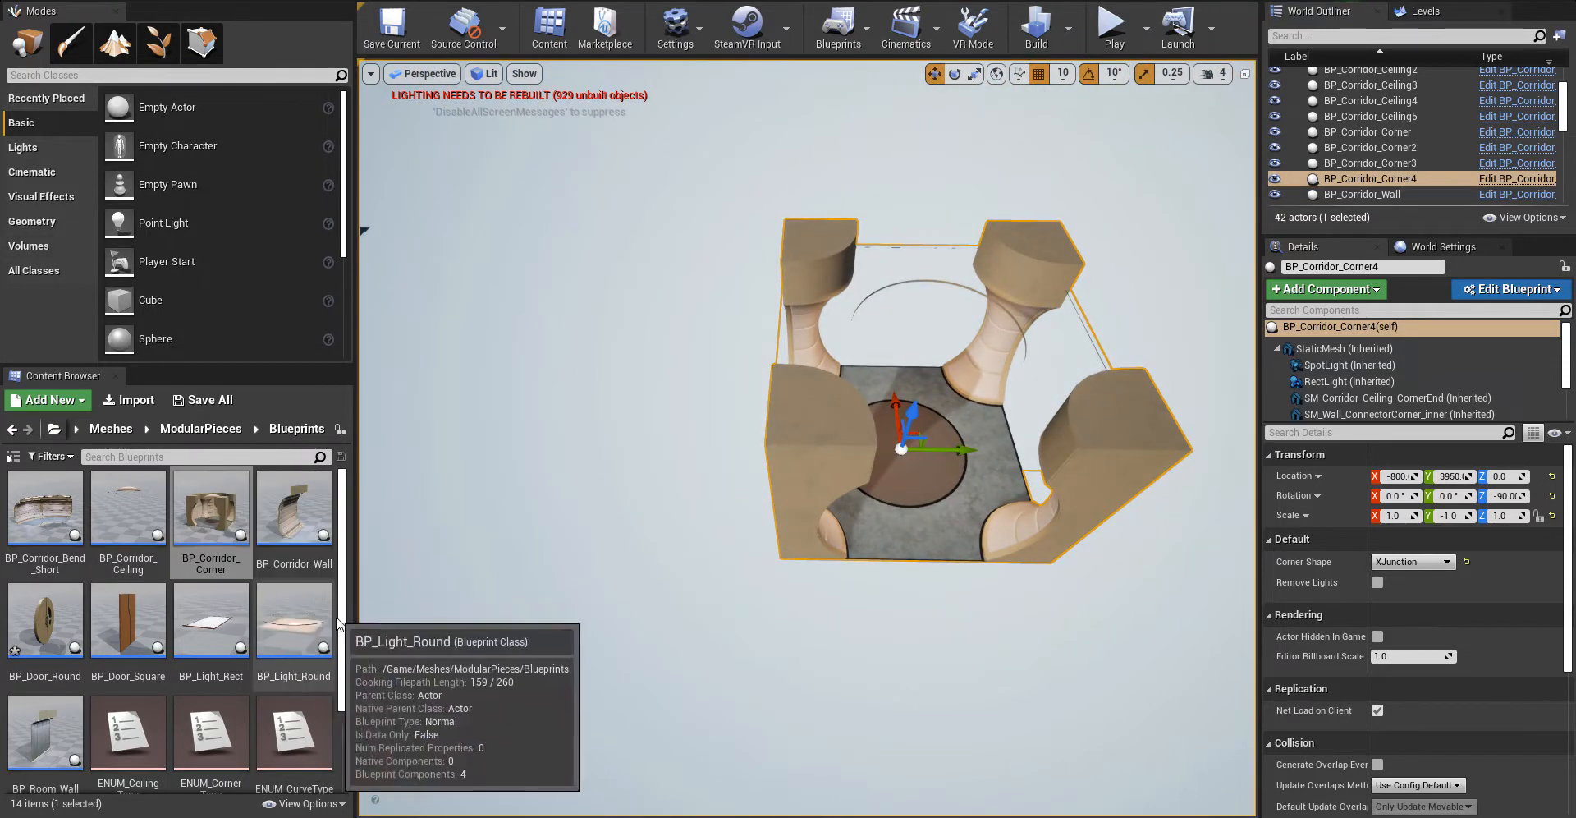
# - Place a BP_Light_Round in the room at X -700, Y -300 and raise it to Z 280 at the ceiling
pyautogui.press('s')
pyautogui.moveTo(525, 566); pyautogui.dragTo(870, 535, button='right')
pyautogui.press('w')
pyautogui.moveTo(294, 619); pyautogui.dragTo(878, 628)
pyautogui.moveTo(879, 628); pyautogui.dragTo(944, 624, button='right')
pyautogui.moveTo(747, 507); pyautogui.dragTo(743, 503, button='right')
pyautogui.press('s')
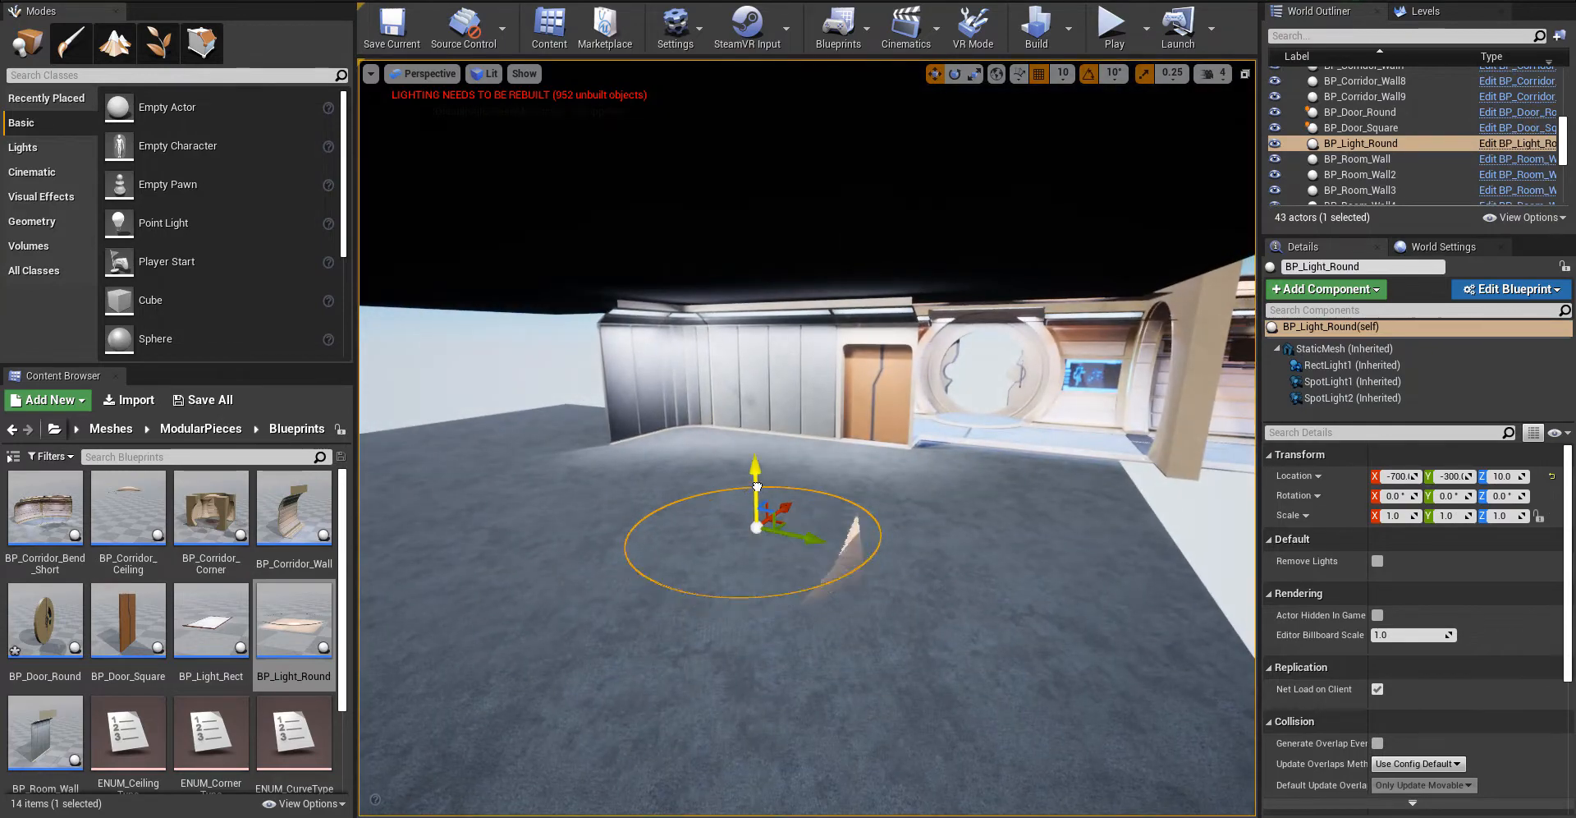
pyautogui.moveTo(757, 486); pyautogui.dragTo(754, 183)
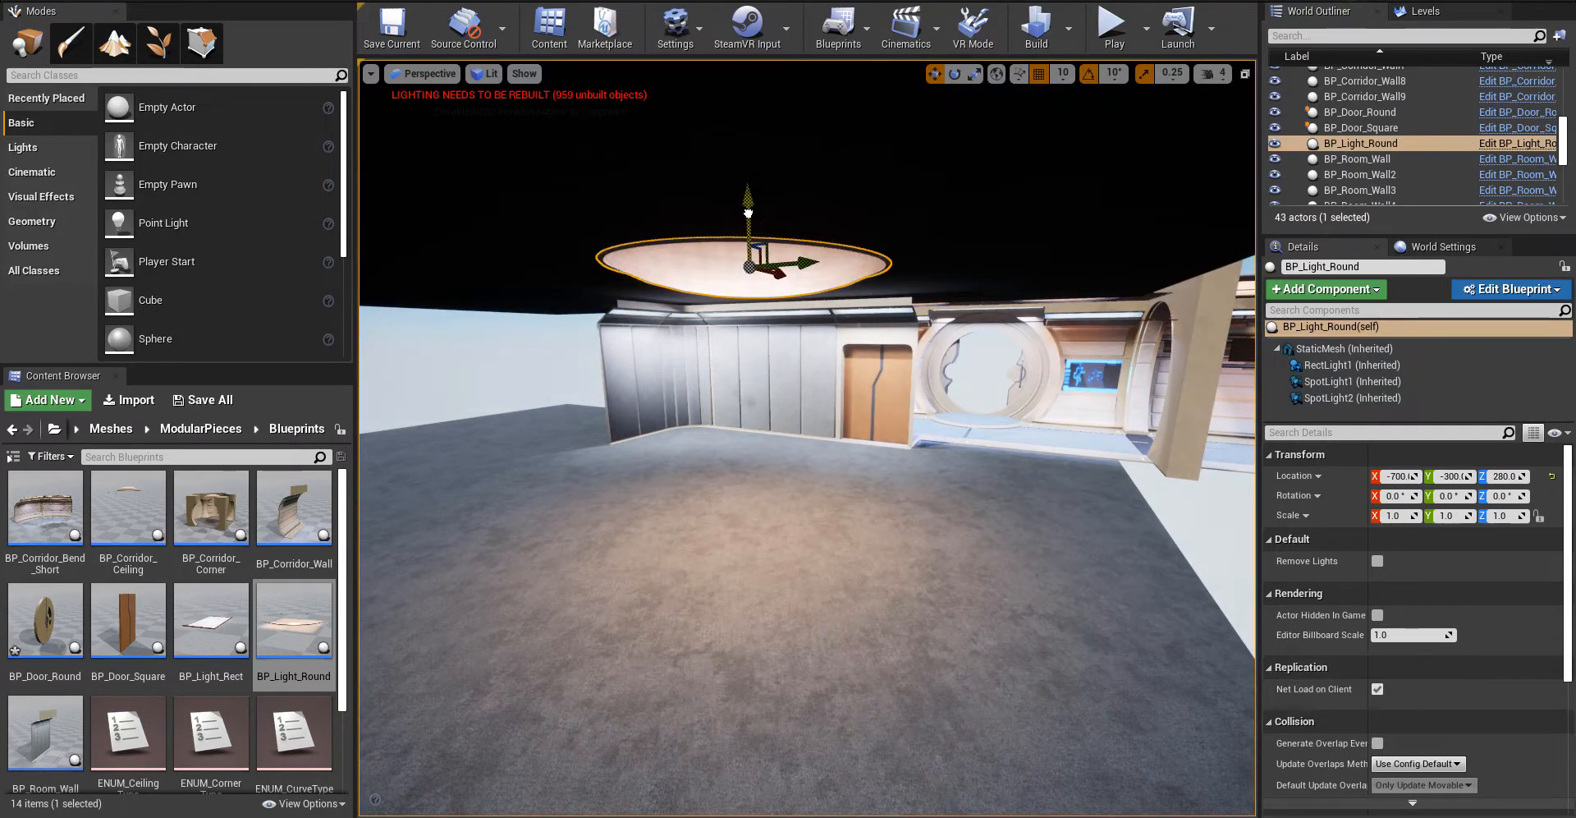
# - Find the sofa meshes in the furniture folder under Props and place SM_Sofa_Straight in the room
pyautogui.press('w')
pyautogui.moveTo(866, 450); pyautogui.dragTo(911, 431, button='right')
pyautogui.press('s')
pyautogui.press('w')
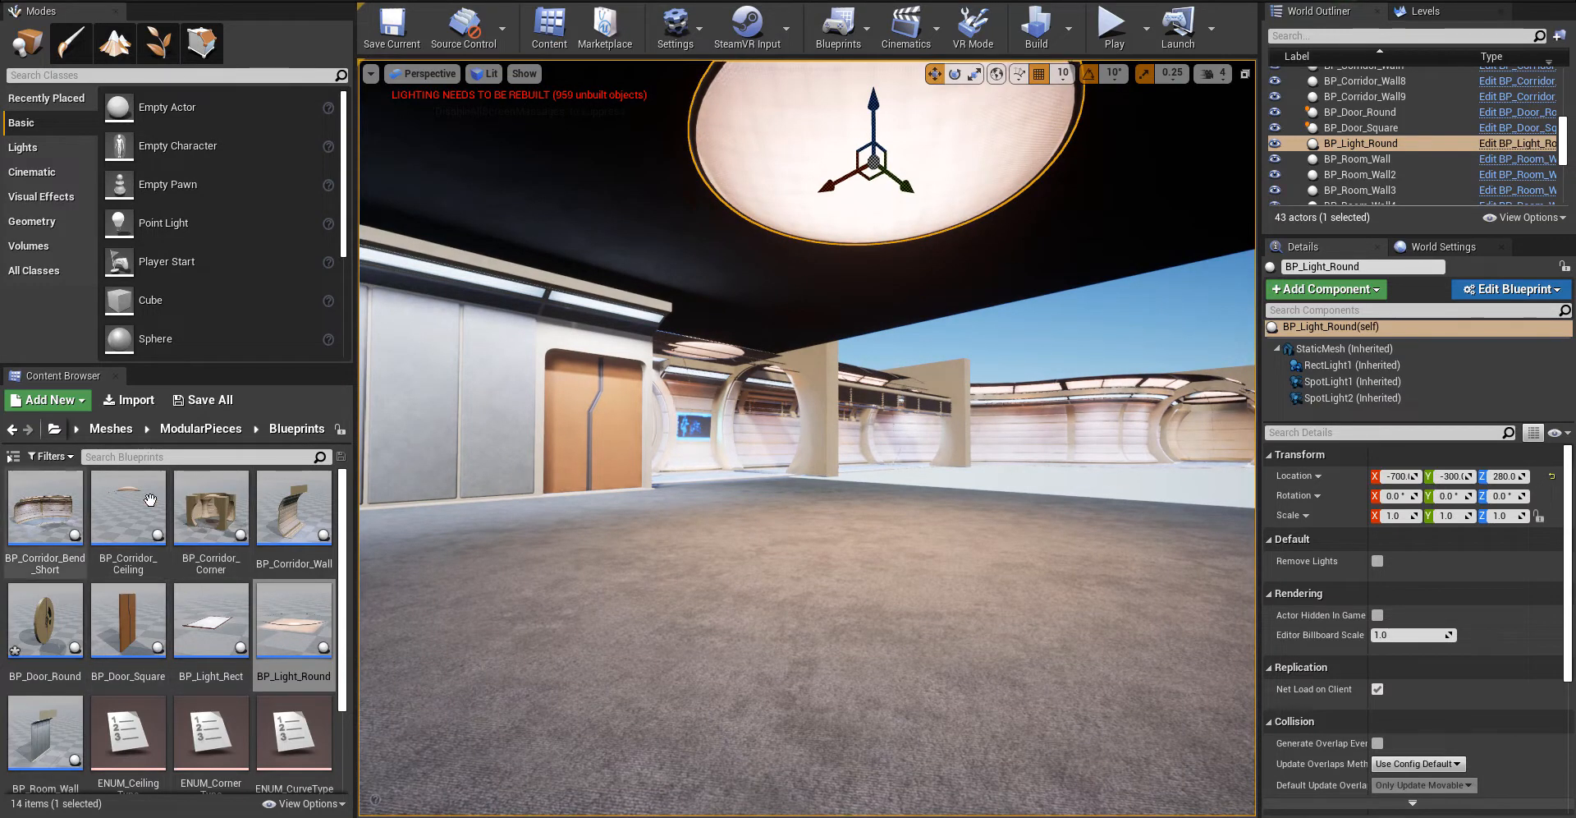
pyautogui.click(119, 430)
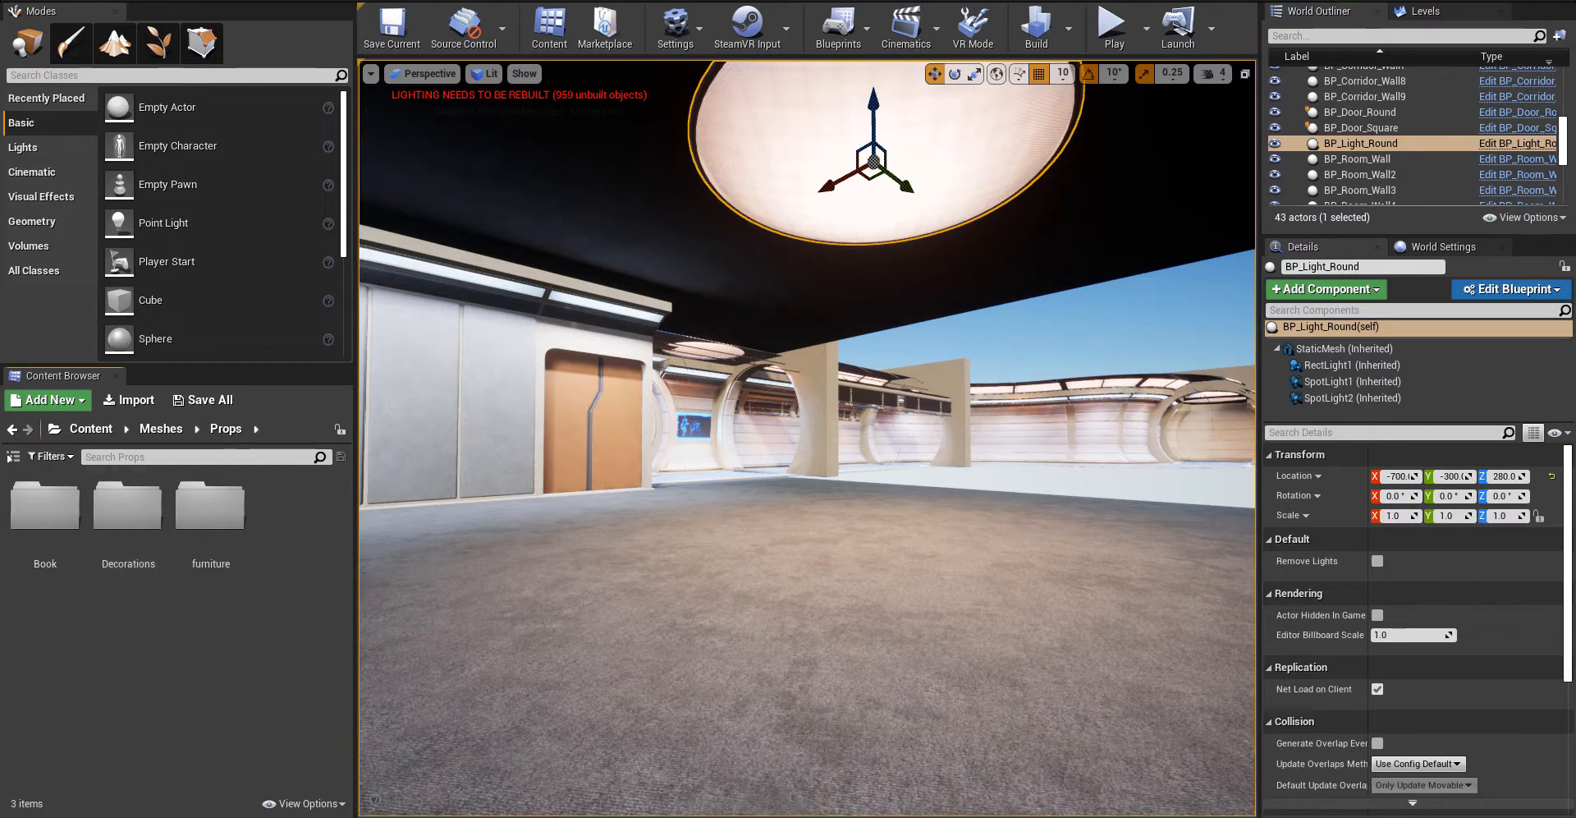
pyautogui.press('w')
pyautogui.moveTo(808, 443); pyautogui.dragTo(620, 475, button='right')
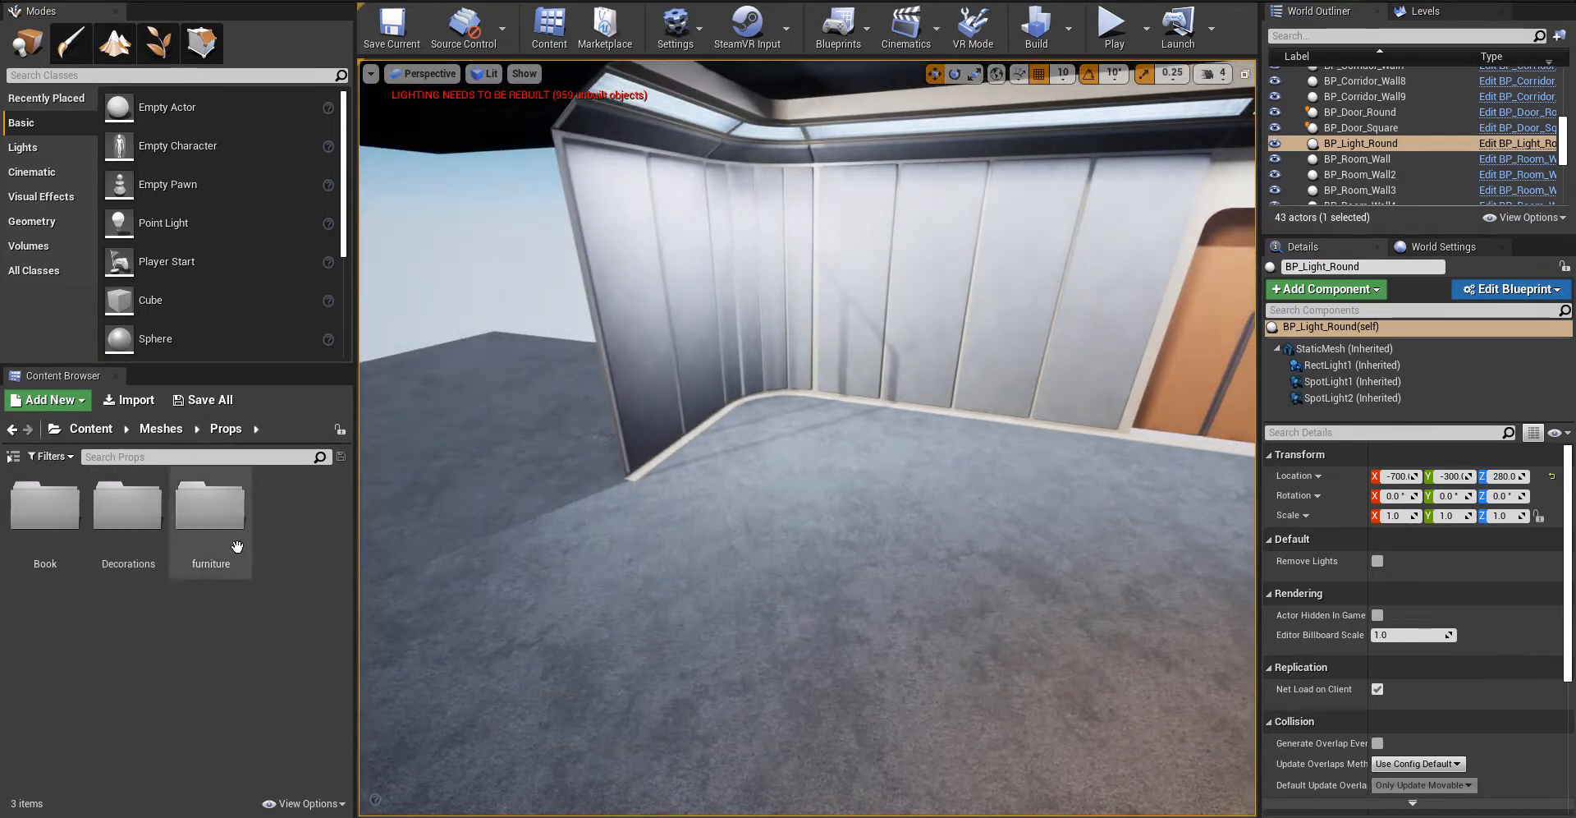
pyautogui.doubleClick(237, 546)
pyautogui.moveTo(567, 559); pyautogui.dragTo(632, 558, button='right')
pyautogui.doubleClick(64, 520)
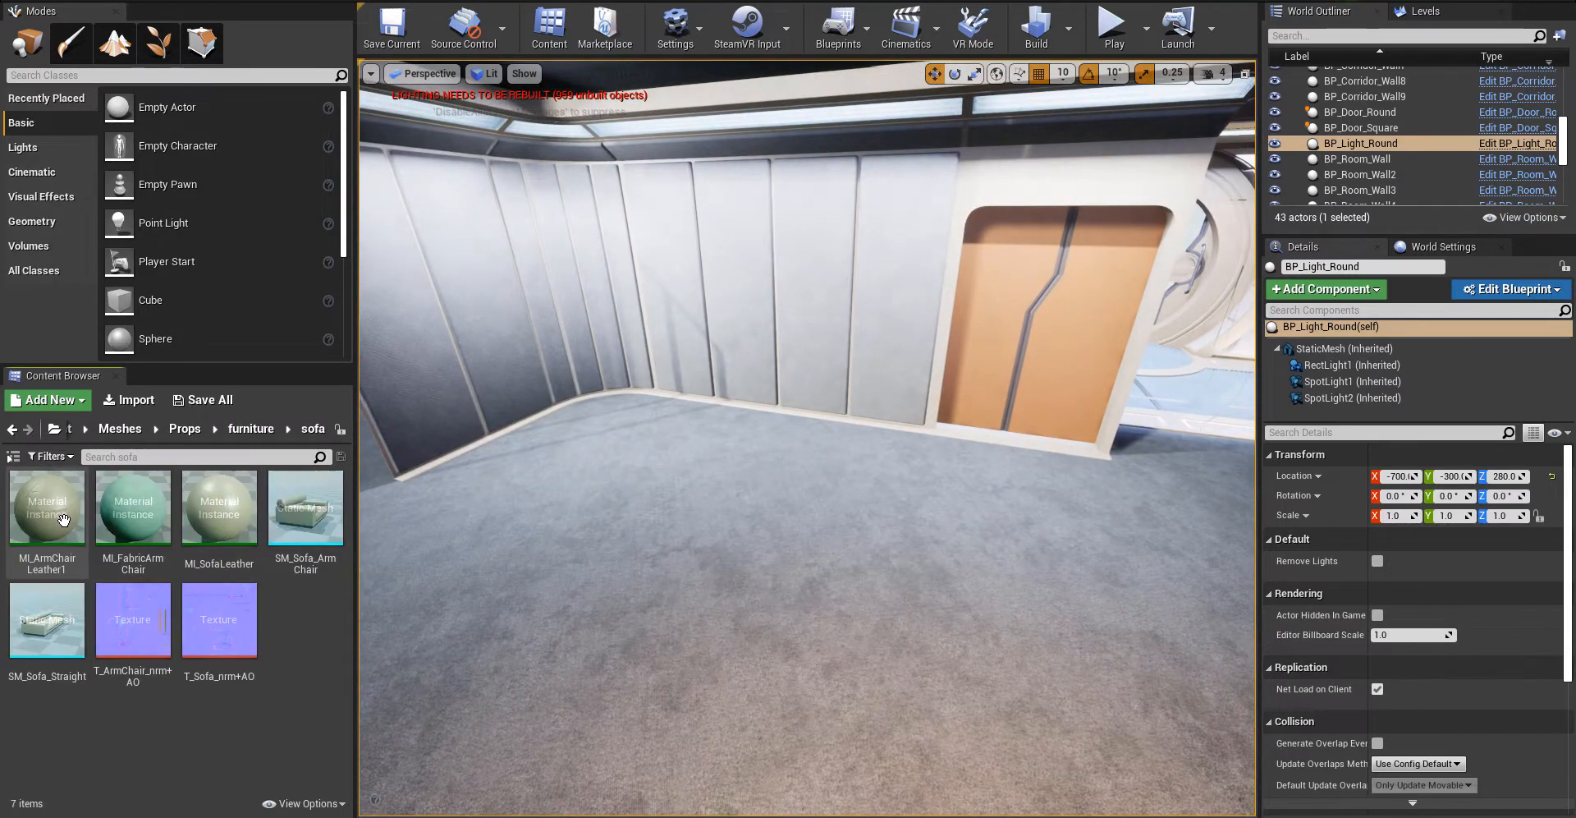
pyautogui.moveTo(47, 620); pyautogui.dragTo(804, 503)
# - Turn the sofa 90° about Z and move it to X -530, Y -710
pyautogui.press('d')
pyautogui.moveTo(804, 503); pyautogui.dragTo(657, 509, button='right')
pyautogui.press('e')
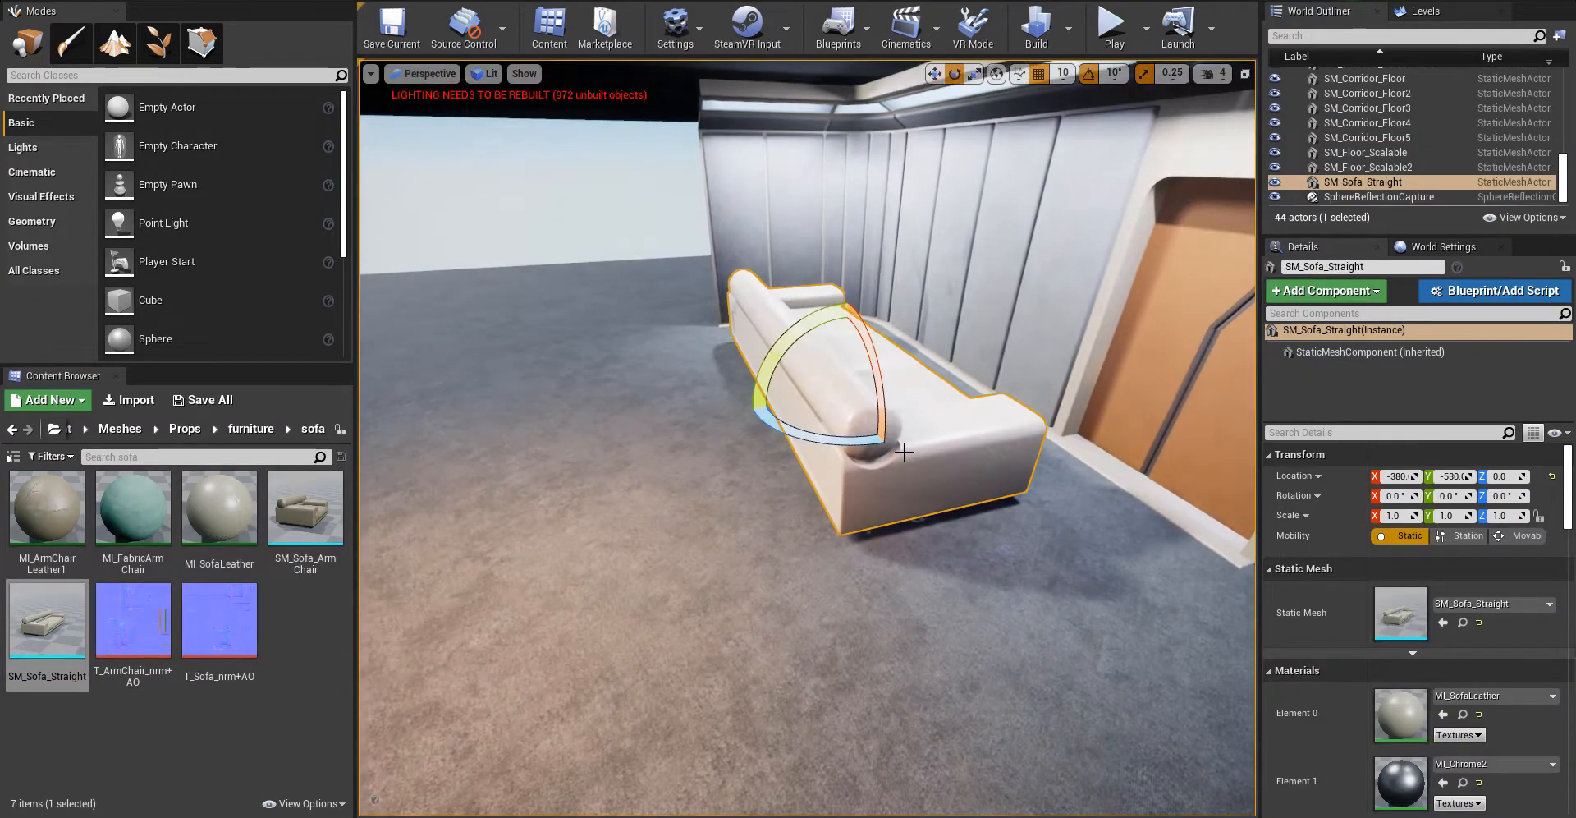
pyautogui.moveTo(870, 440); pyautogui.dragTo(901, 451)
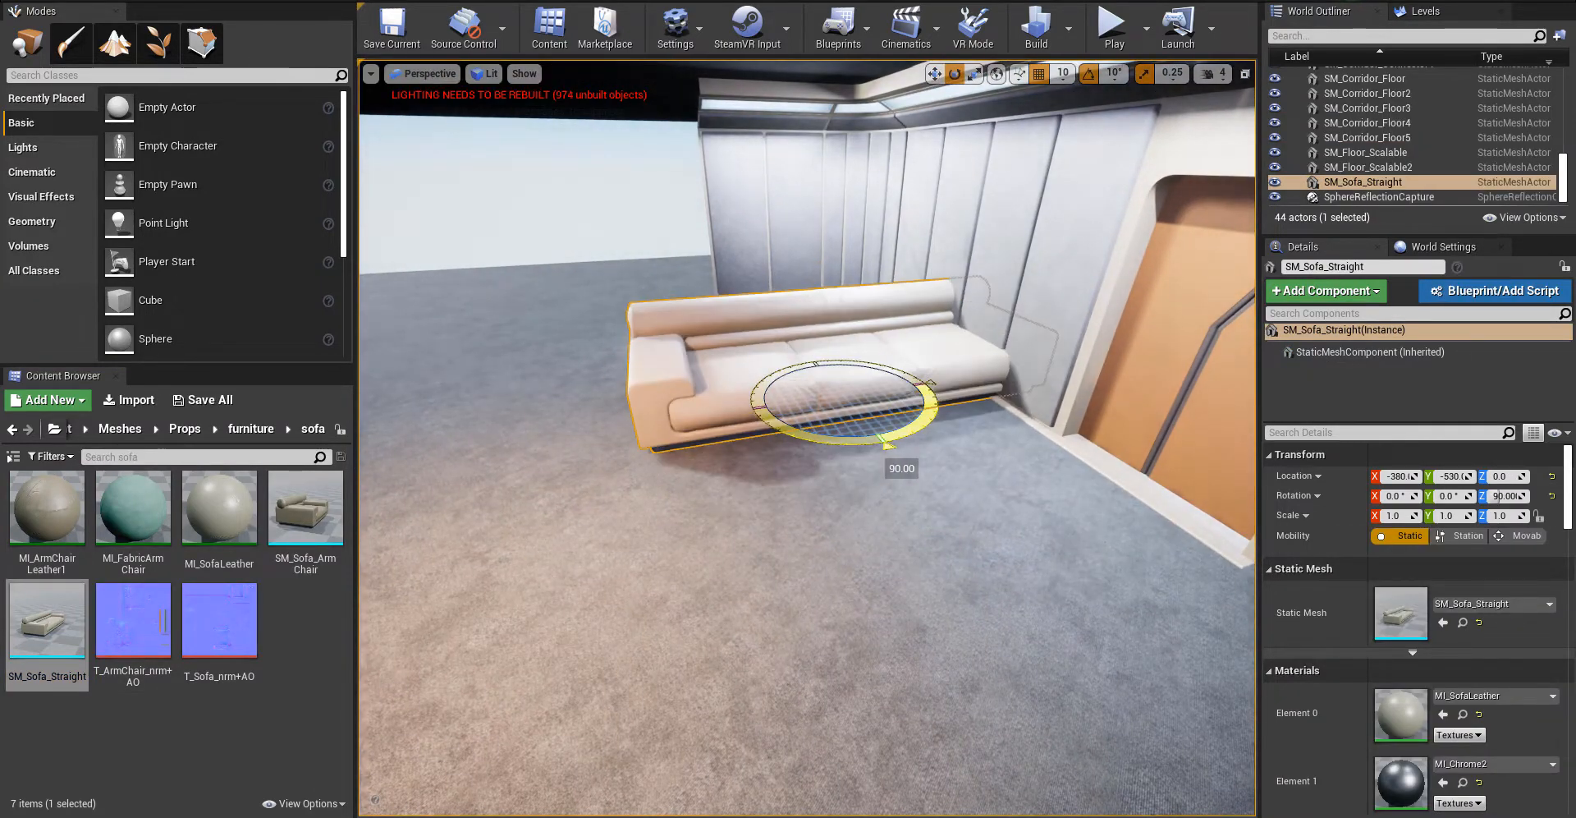
pyautogui.moveTo(865, 405); pyautogui.dragTo(695, 356)
pyautogui.moveTo(850, 410)
pyautogui.mouseDown(button='right')
pyautogui.moveTo(821, 406)
pyautogui.moveTo(829, 427)
pyautogui.moveTo(862, 423)
pyautogui.moveTo(850, 411)
pyautogui.mouseUp(button='right')
pyautogui.press('w')
pyautogui.press('s')
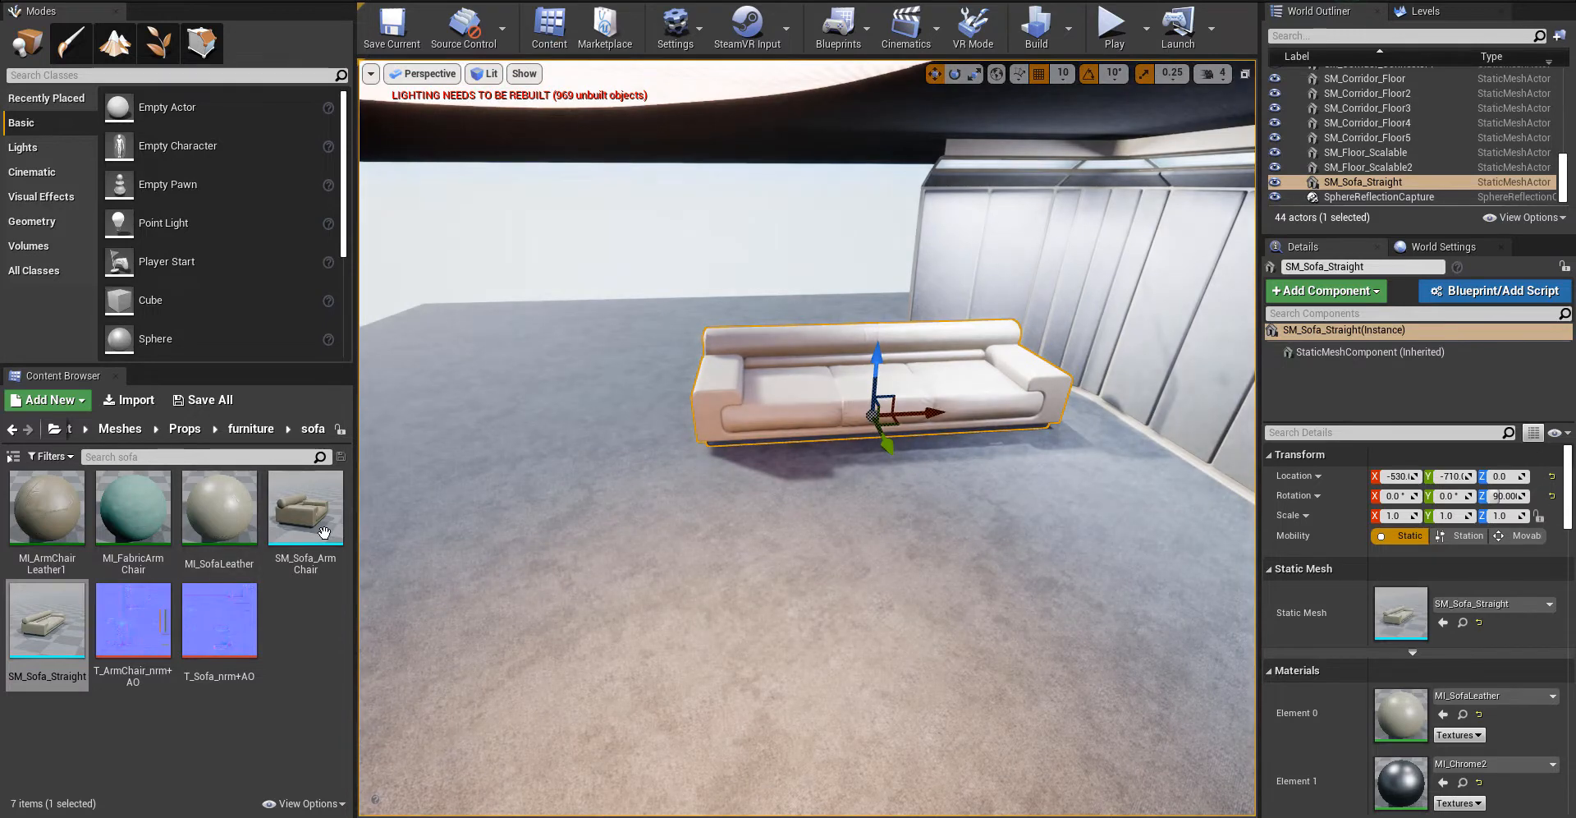
# - Try placing an SM_Sofa_ArmChair beside the sofa and delete it
pyautogui.press('d')
pyautogui.moveTo(925, 485); pyautogui.dragTo(927, 480, button='right')
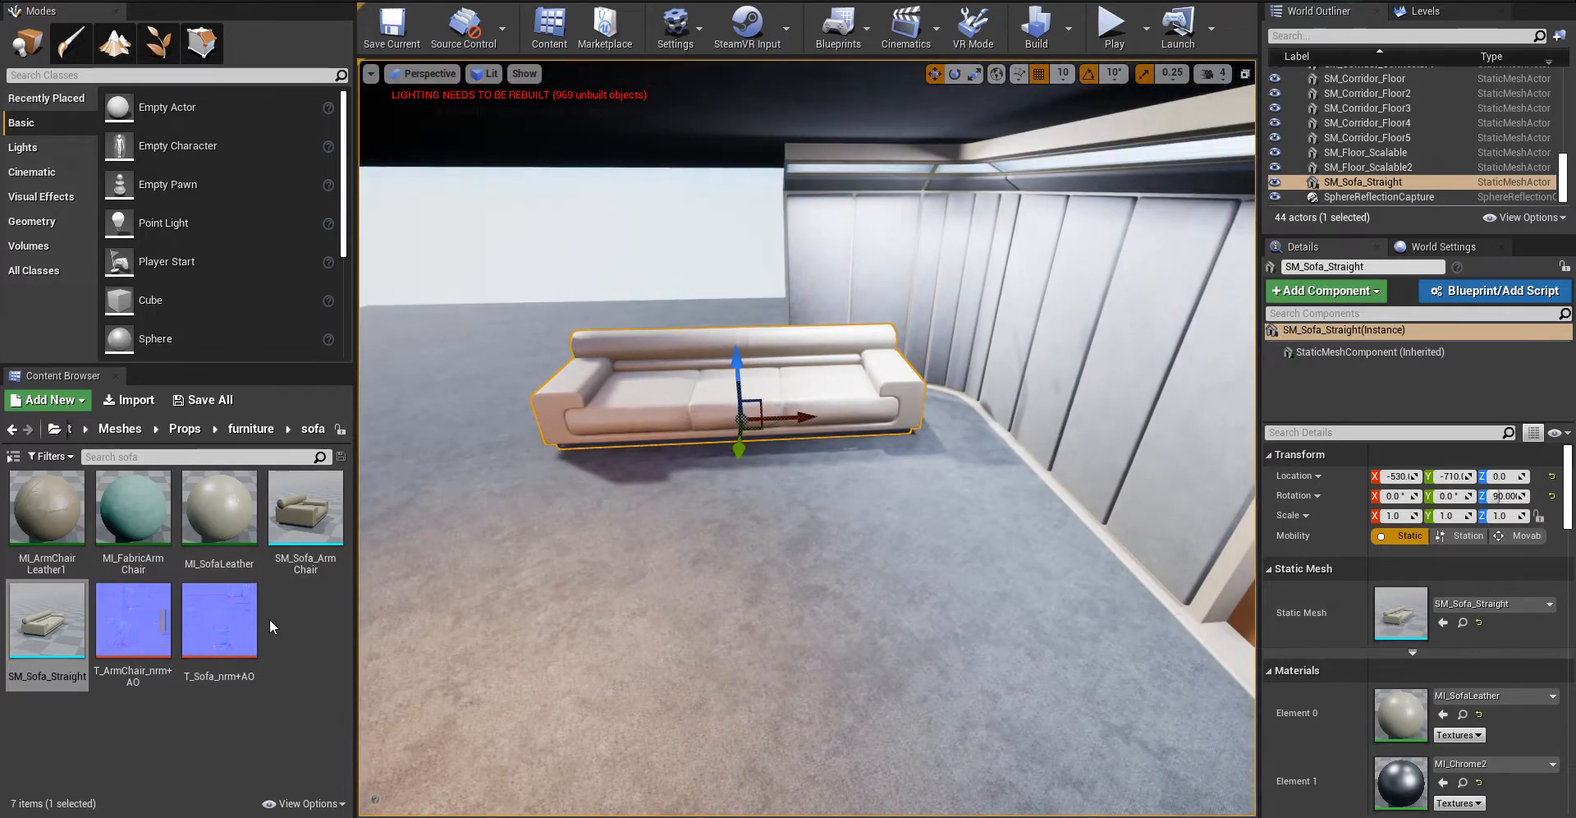
pyautogui.moveTo(305, 508); pyautogui.dragTo(417, 484)
pyautogui.moveTo(417, 484); pyautogui.dragTo(427, 493, button='right')
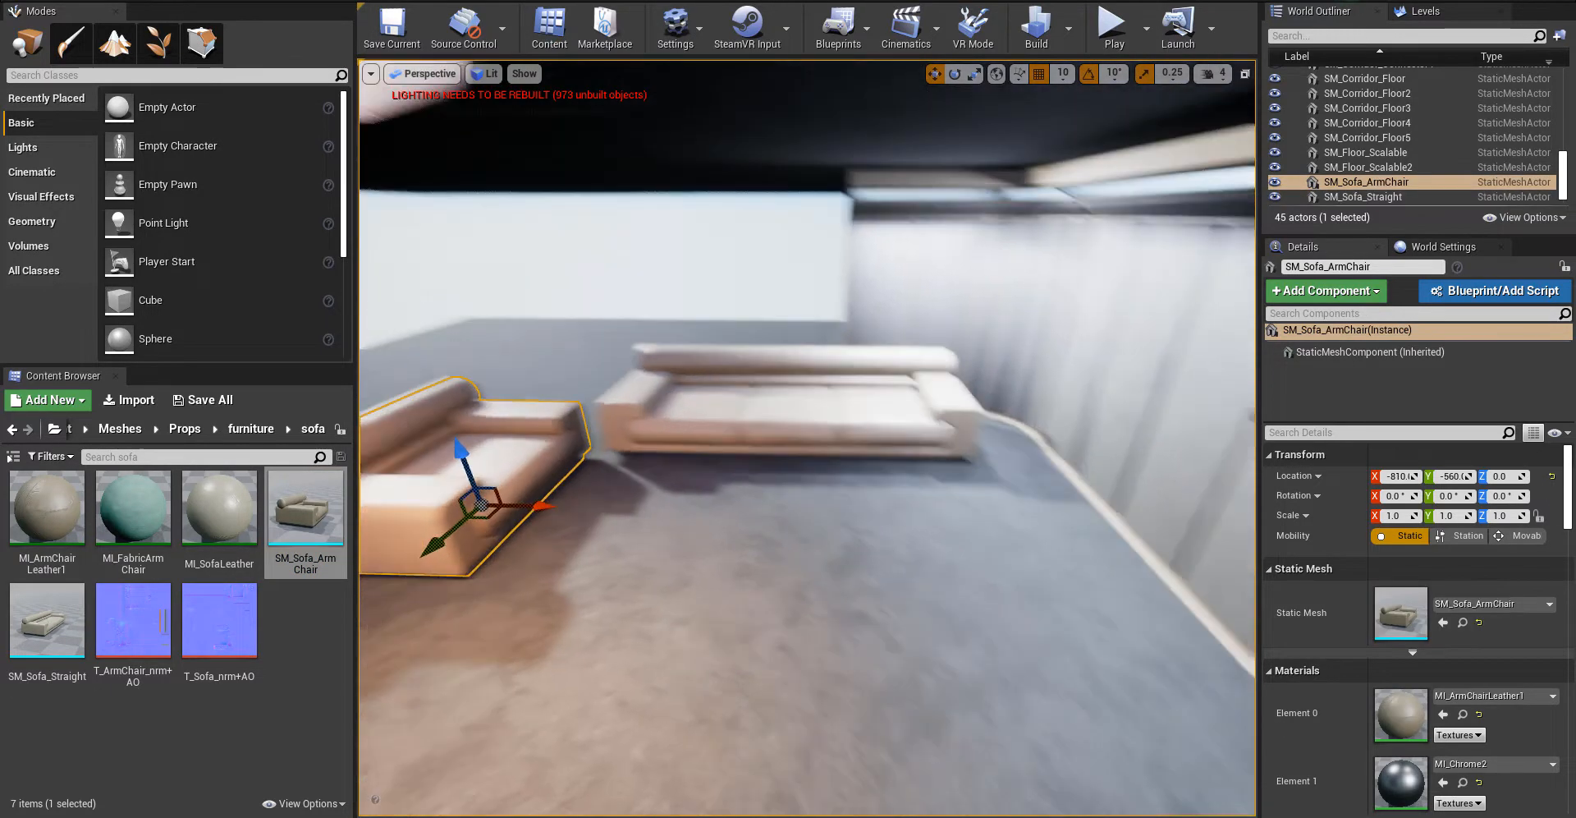
pyautogui.moveTo(772, 579); pyautogui.dragTo(760, 570, button='right')
pyautogui.press('Delete')
# - Duplicate the short wall segment behind the sofa to X -990, Y -800 and set its Wall Type to Straight_Shelf
pyautogui.click(263, 431)
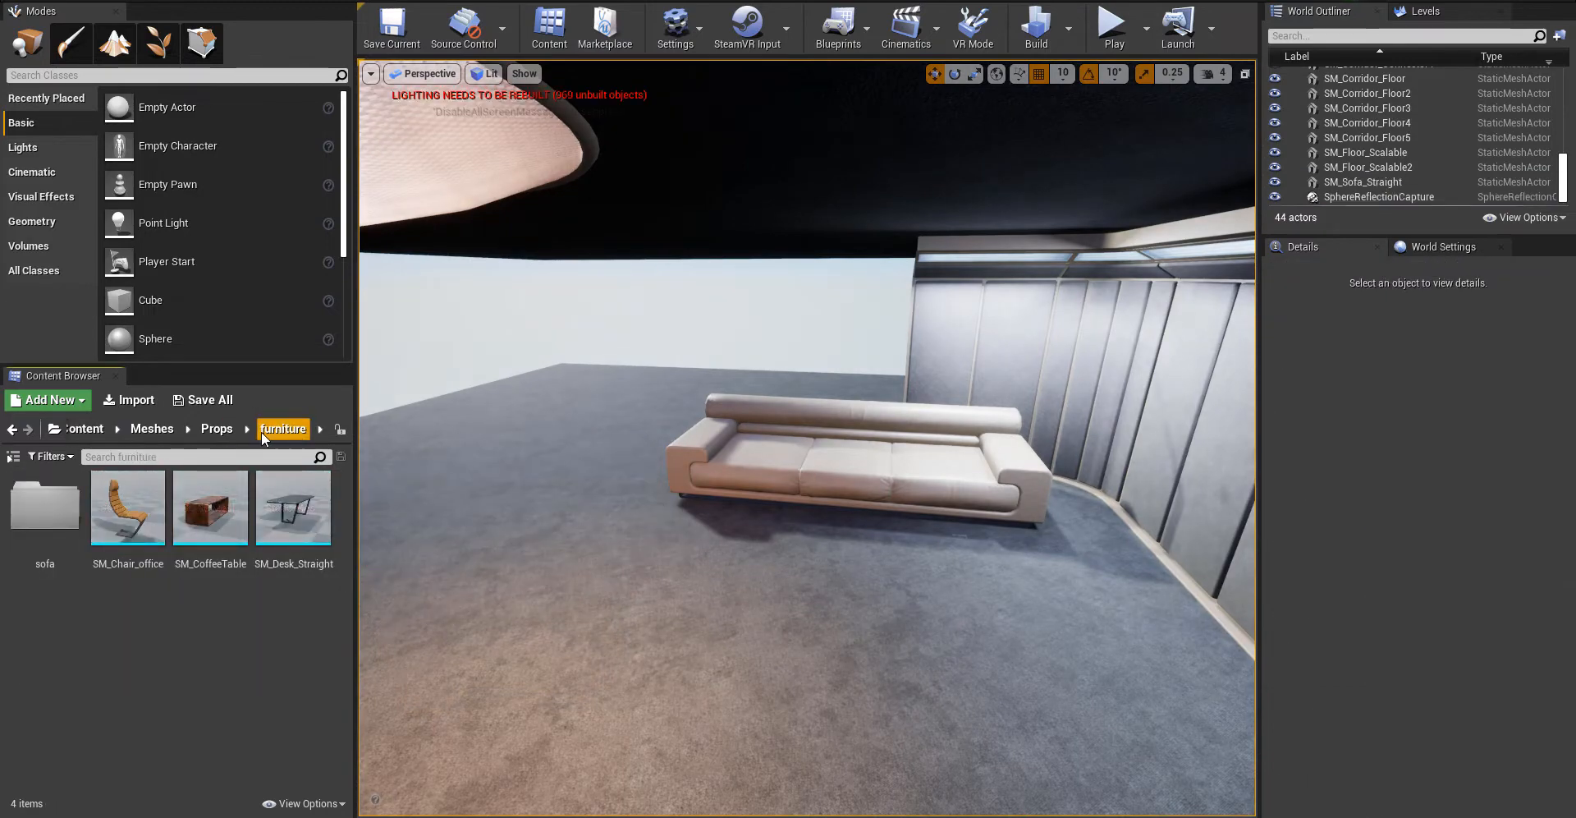
pyautogui.click(1006, 358)
pyautogui.moveTo(1006, 358); pyautogui.dragTo(995, 365, button='right')
pyautogui.keyDown('alt'); pyautogui.moveTo(983, 494); pyautogui.dragTo(459, 486); pyautogui.keyUp('alt')
pyautogui.moveTo(460, 486); pyautogui.dragTo(443, 490, button='right')
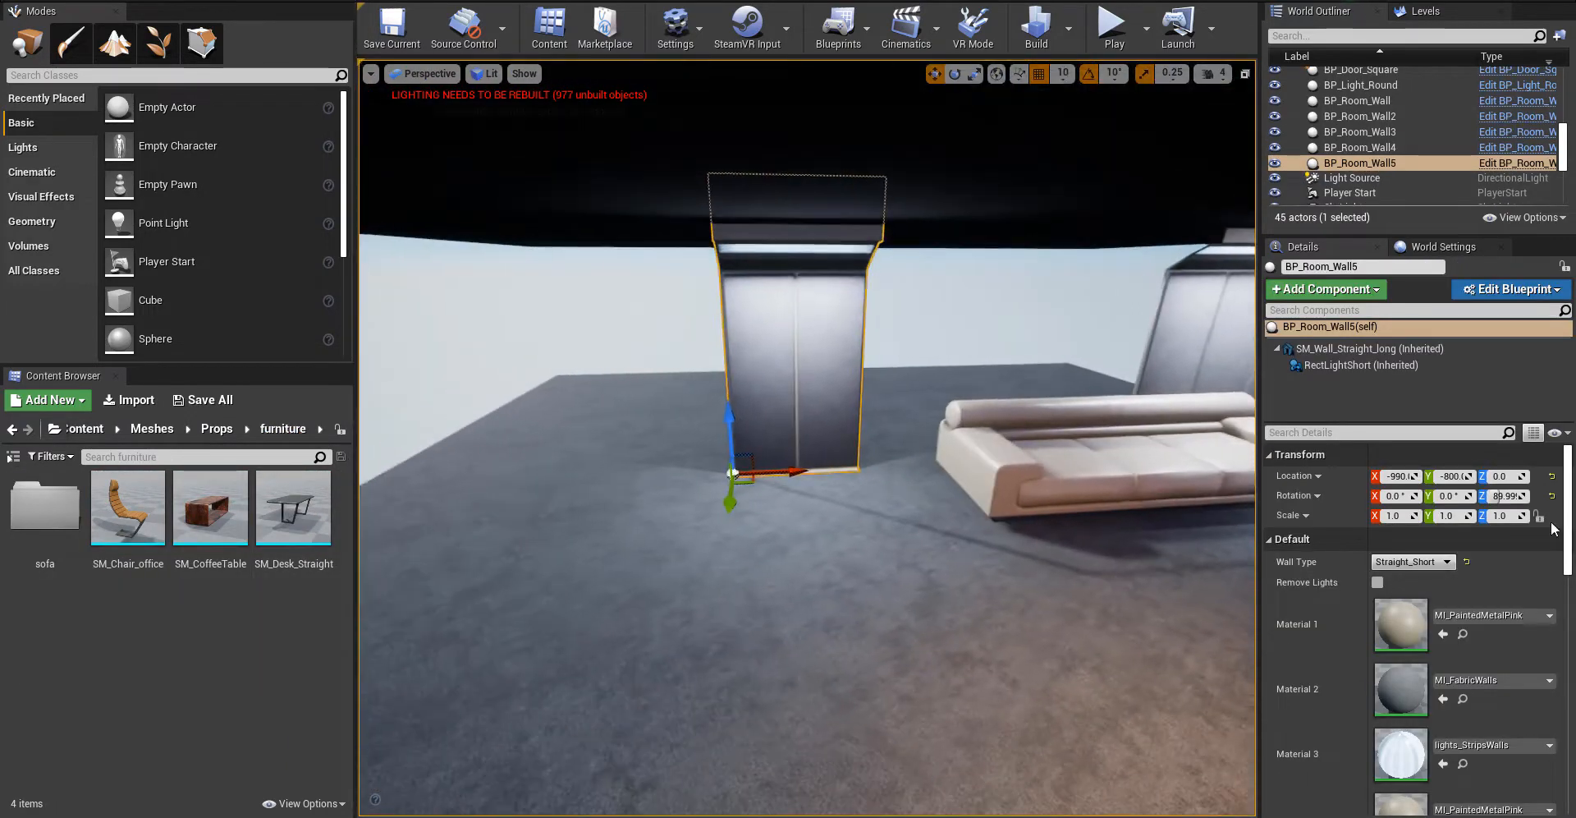
pyautogui.click(1430, 561)
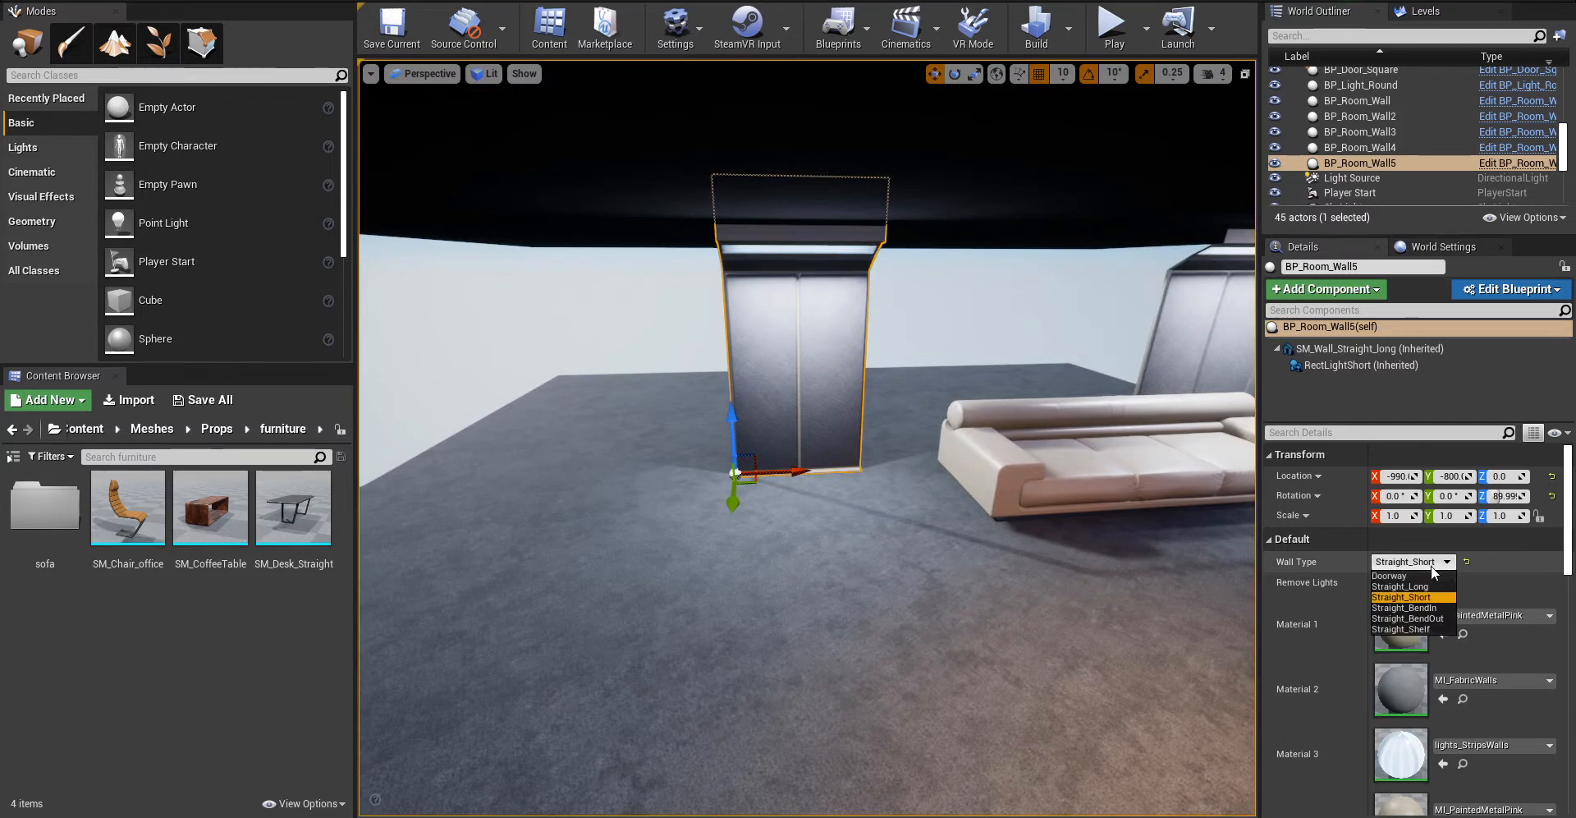
pyautogui.click(1412, 629)
# - Slide the shelf wall against the existing wall behind the sofa and duplicate it along X, with the copy at X -790
pyautogui.moveTo(977, 542); pyautogui.dragTo(968, 533, button='right')
pyautogui.moveTo(596, 476); pyautogui.dragTo(875, 465)
pyautogui.press('w')
pyautogui.moveTo(913, 474); pyautogui.dragTo(923, 456, button='right')
pyautogui.keyDown('alt'); pyautogui.keyDown('shift'); pyautogui.moveTo(569, 645); pyautogui.dragTo(480, 644); pyautogui.keyUp('shift'); pyautogui.keyUp('alt')
pyautogui.press('w')
pyautogui.moveTo(591, 558)
pyautogui.mouseDown(button='right')
pyautogui.moveTo(584, 574)
pyautogui.moveTo(501, 578)
pyautogui.moveTo(574, 566)
pyautogui.mouseUp(button='right')
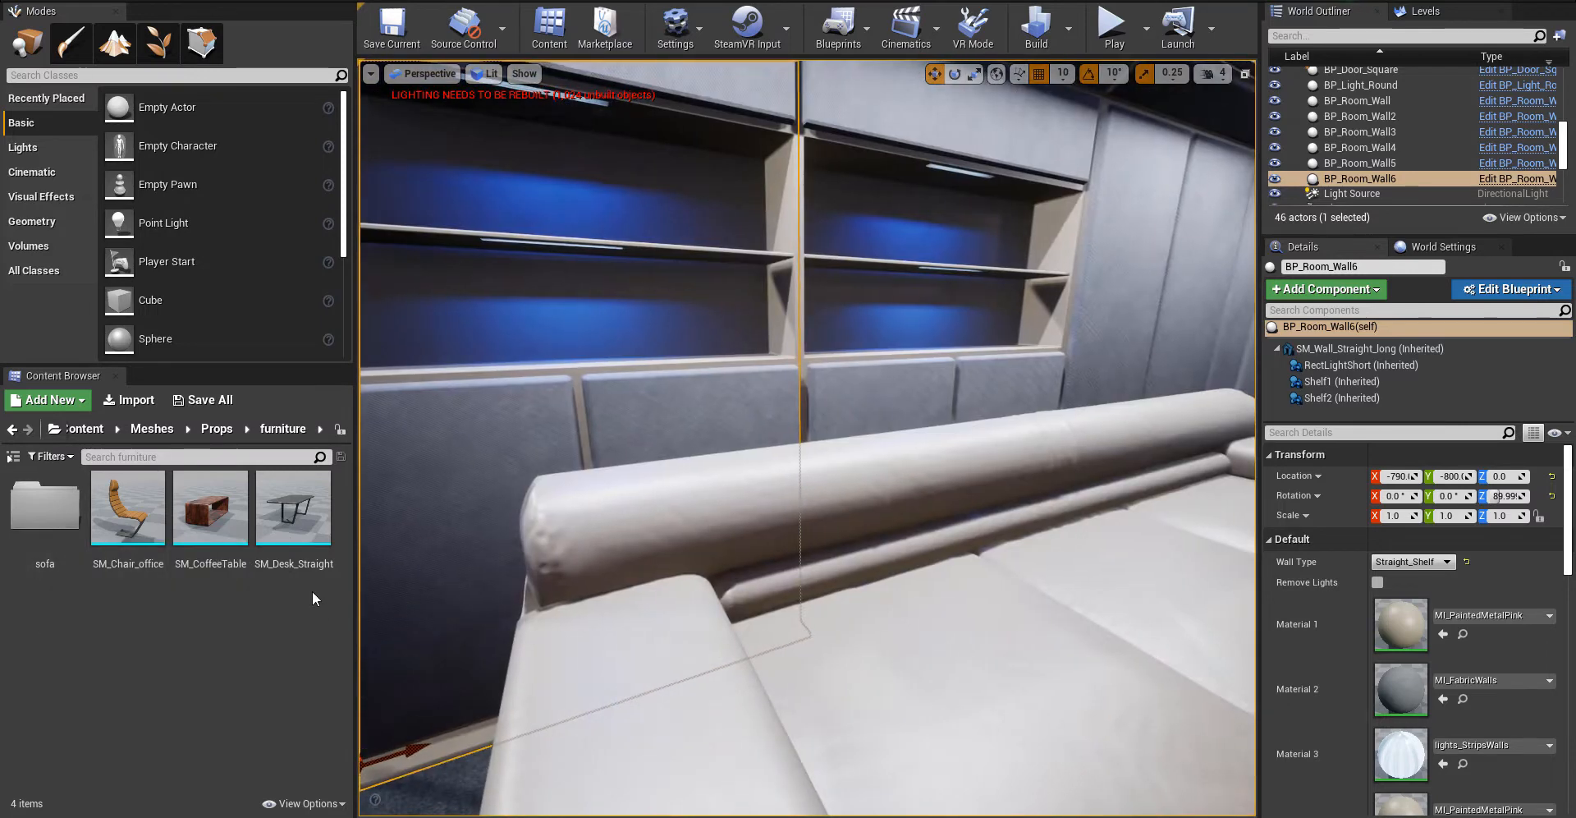
# - Place SM_Agate1 at X -670 and SM_Agate2 at X -760 on the upper shelf from the Agate decorations
pyautogui.click(210, 430)
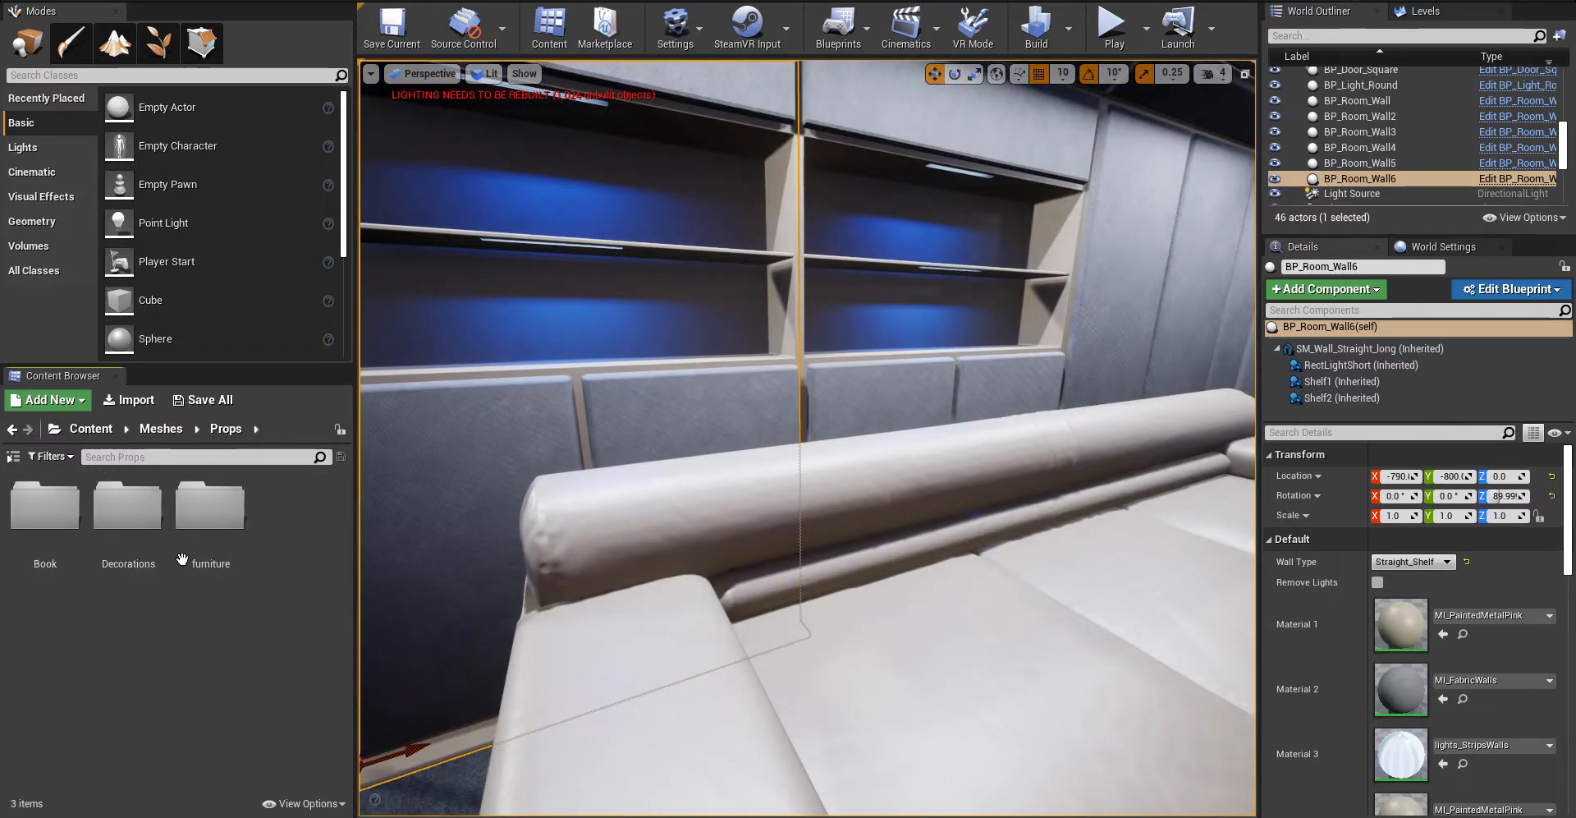
pyautogui.doubleClick(121, 514)
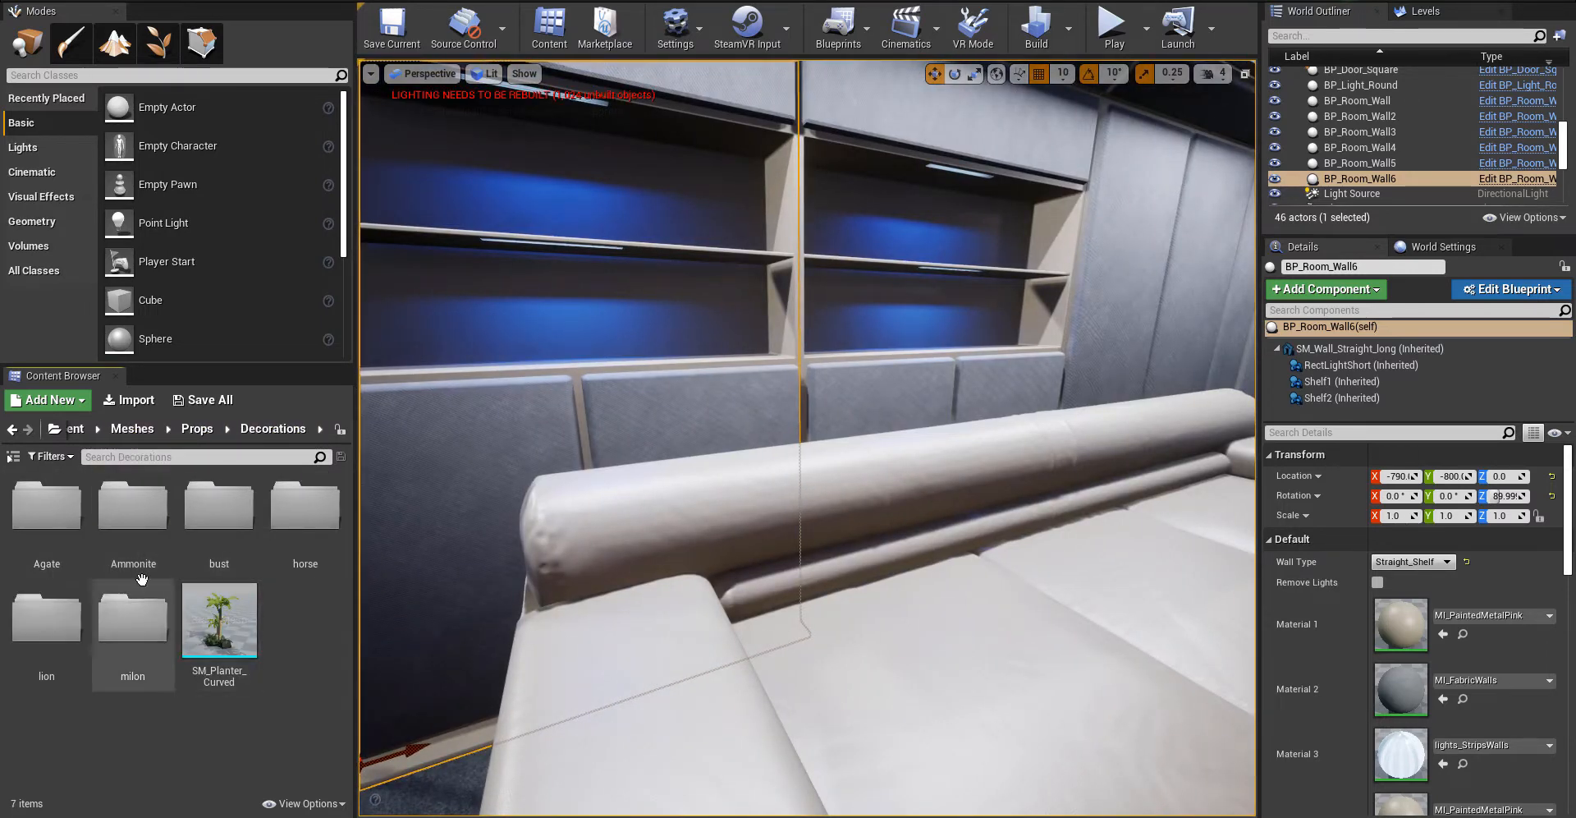
pyautogui.doubleClick(45, 525)
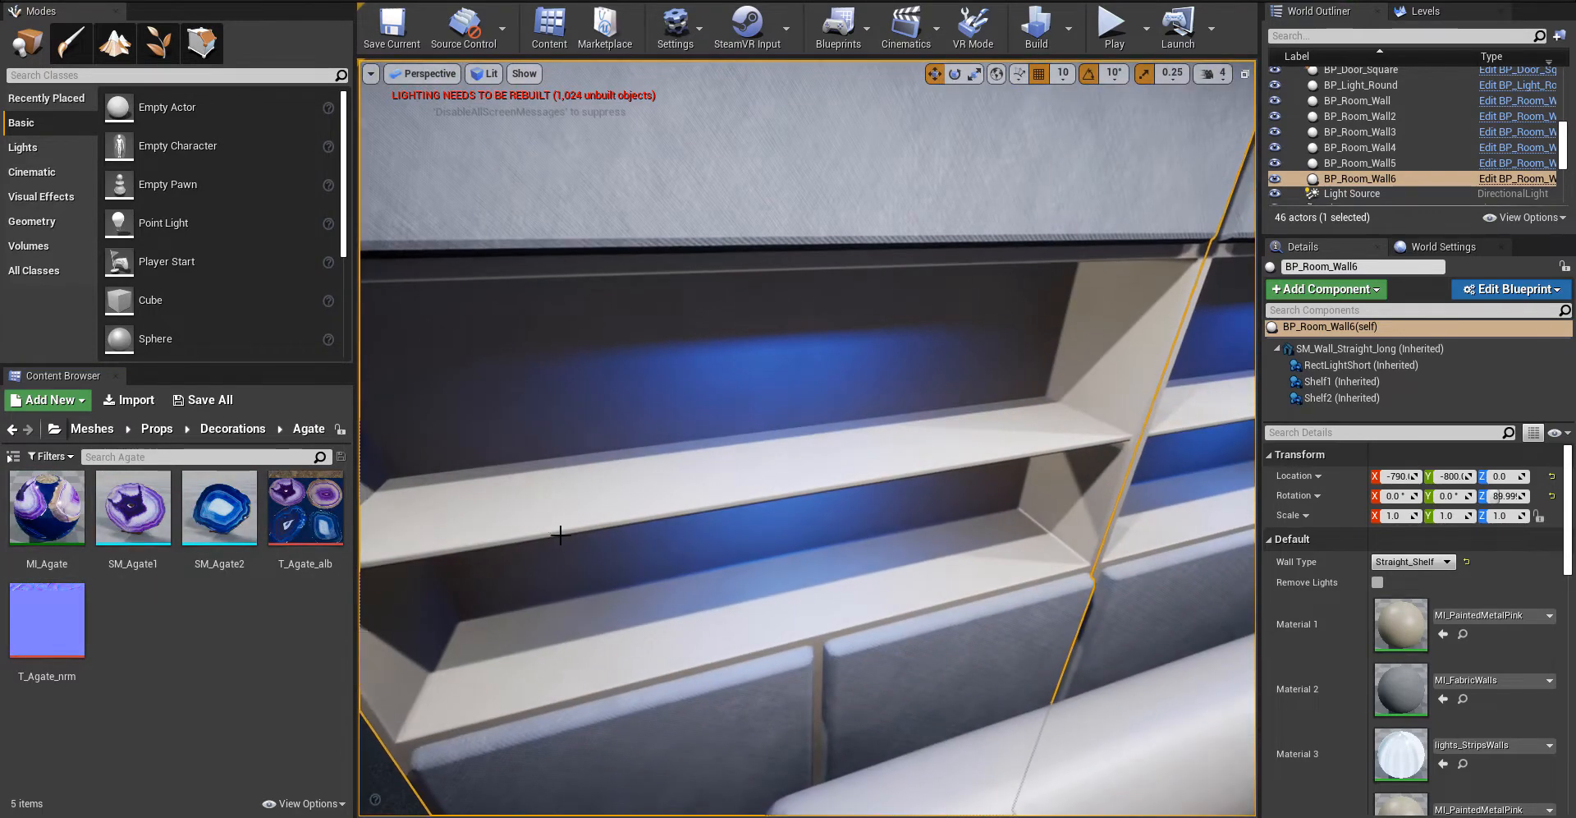
pyautogui.moveTo(133, 507); pyautogui.dragTo(980, 442)
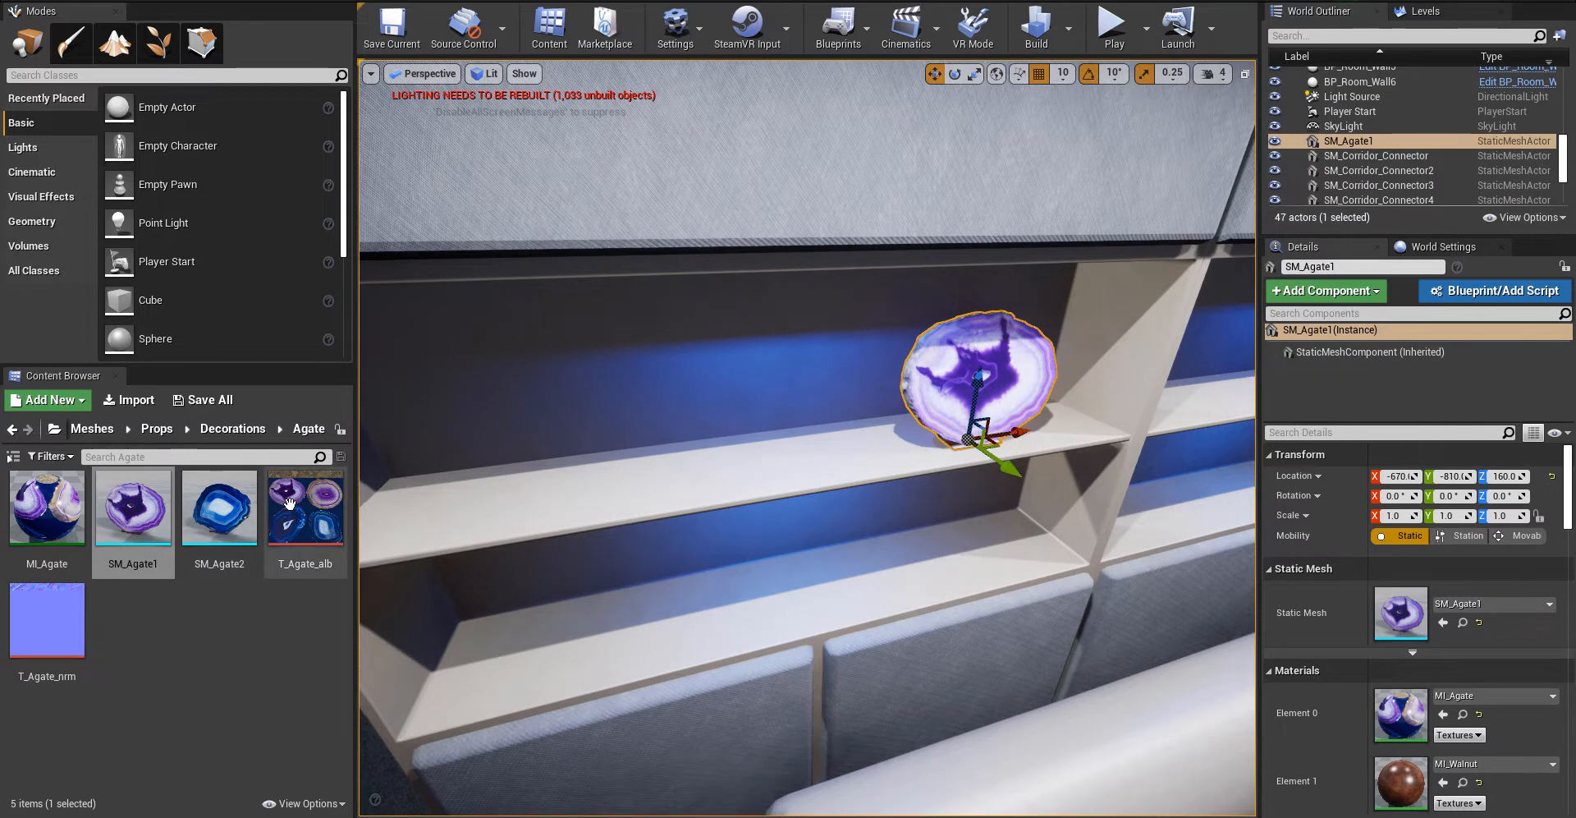
pyautogui.moveTo(219, 507); pyautogui.dragTo(521, 497)
# - Place the ammonite decoration SM_Deco_Fossil between the two agates on the upper shelf at X -710
pyautogui.click(232, 427)
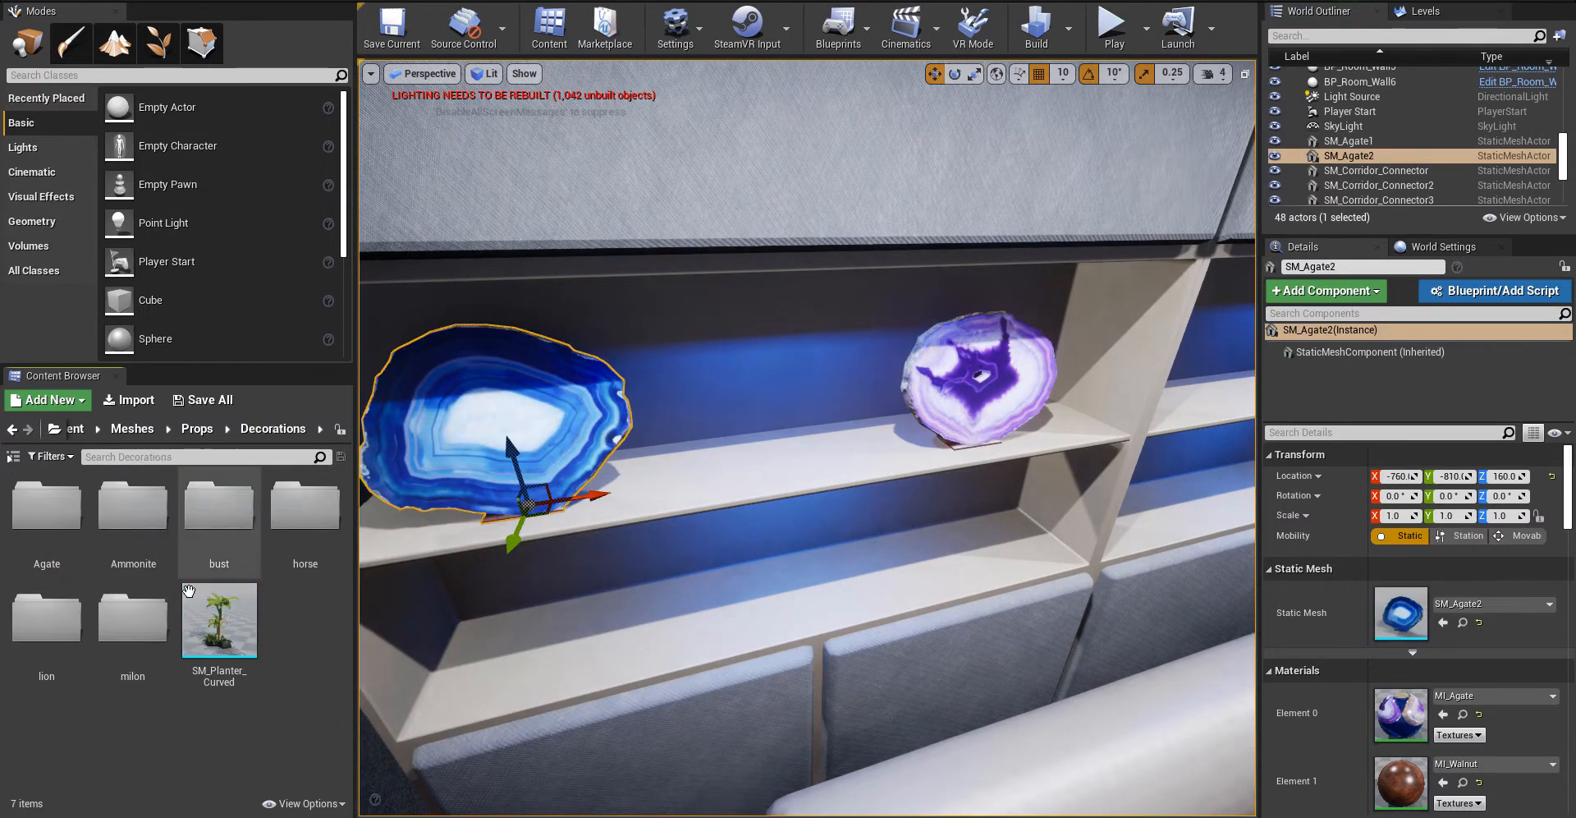
pyautogui.doubleClick(110, 514)
pyautogui.moveTo(128, 506); pyautogui.dragTo(800, 462)
pyautogui.click(207, 428)
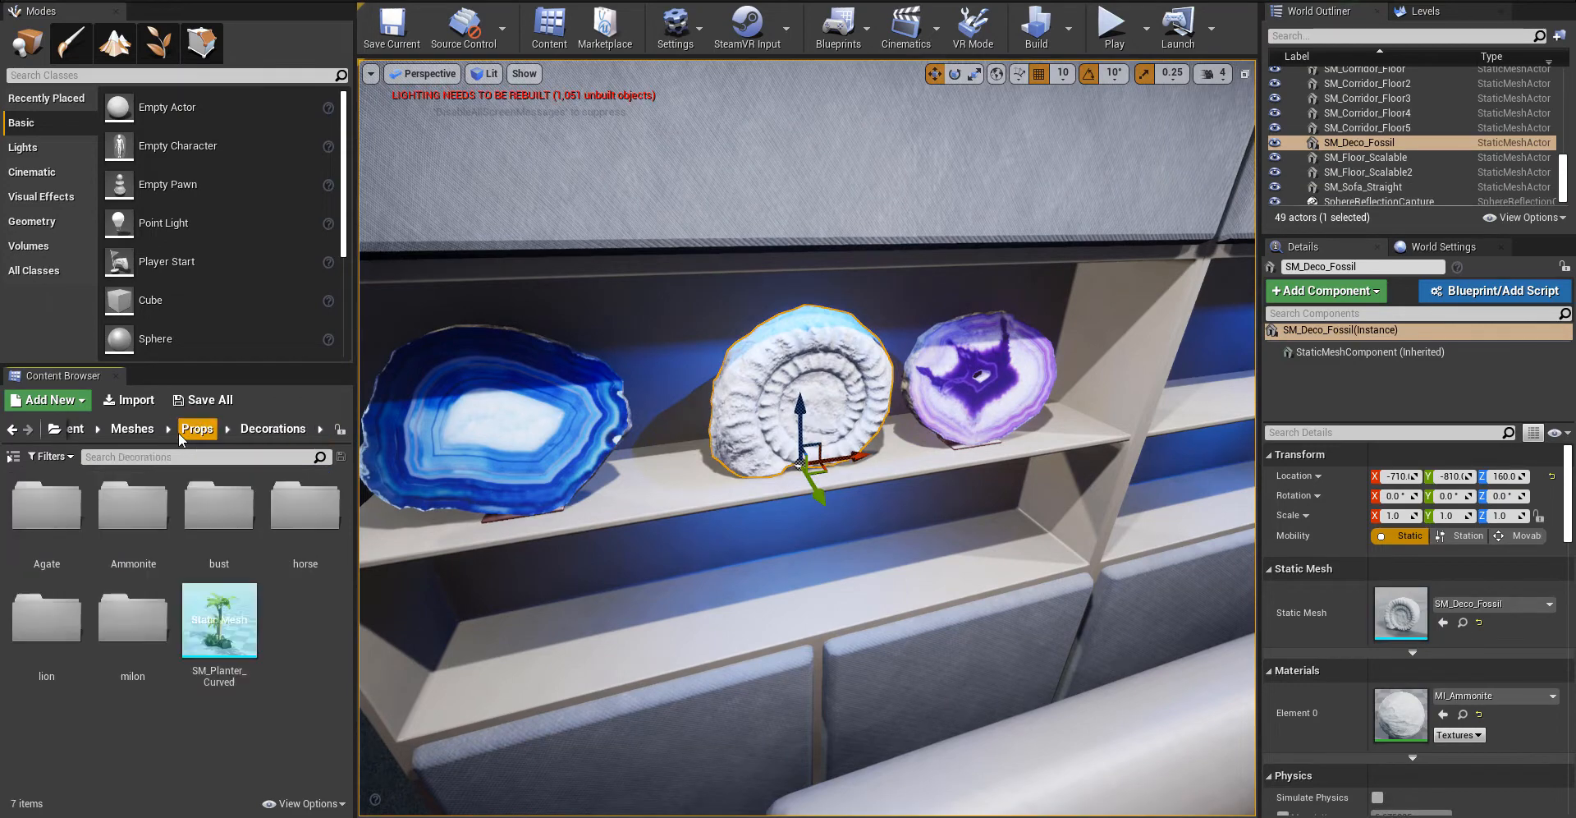
# - Place SM_Planter_Curved on the floor at the far end of the sofa, at X -330, Y -590
pyautogui.doubleClick(225, 526)
pyautogui.moveTo(526, 574); pyautogui.dragTo(558, 526, button='right')
pyautogui.click(242, 428)
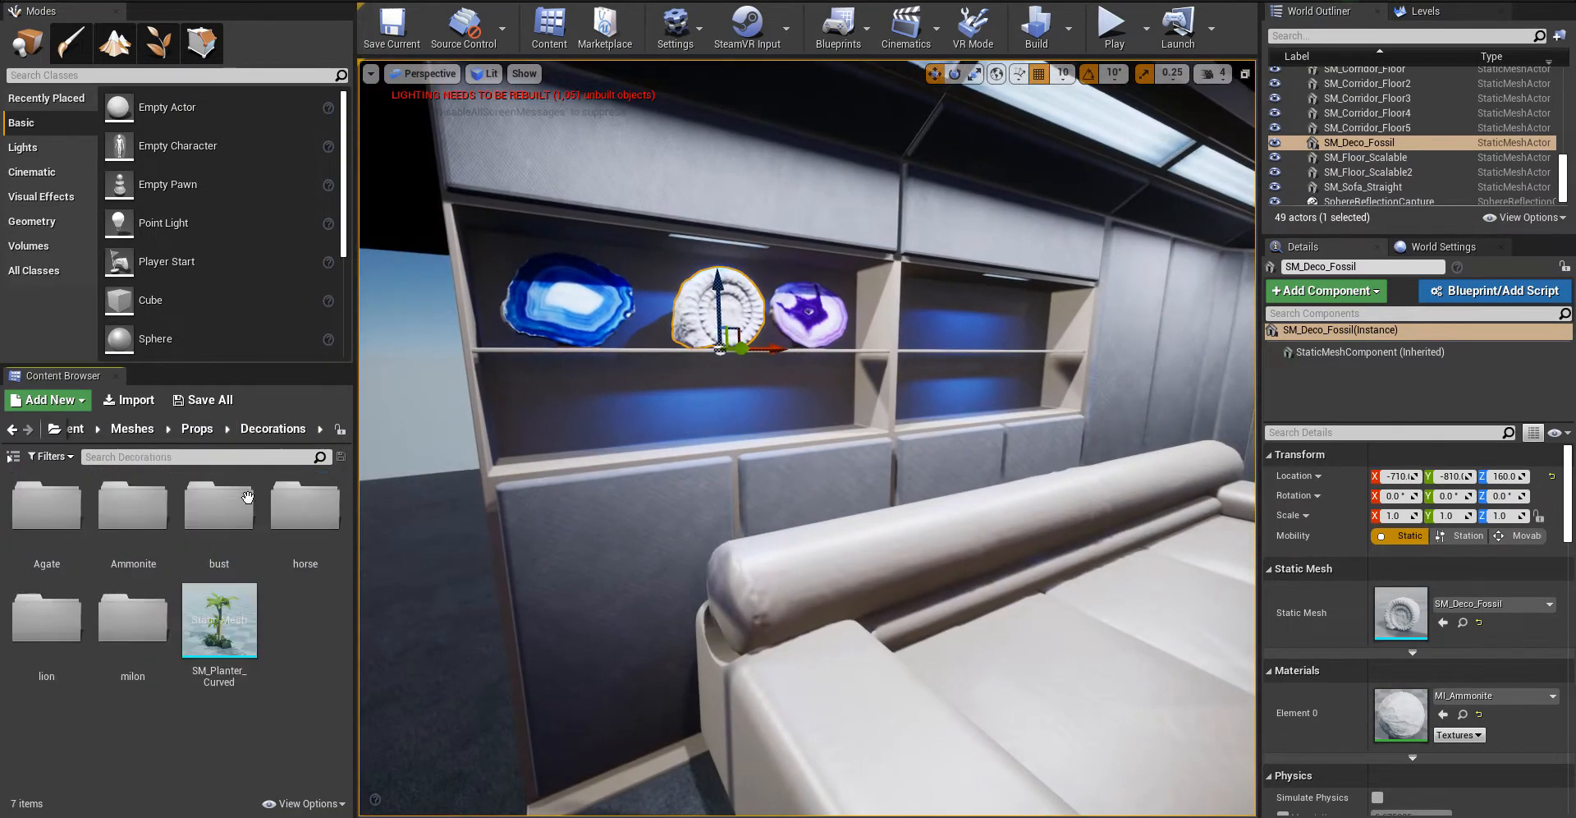
pyautogui.moveTo(493, 566); pyautogui.dragTo(620, 579, button='right')
pyautogui.moveTo(219, 620); pyautogui.dragTo(808, 456)
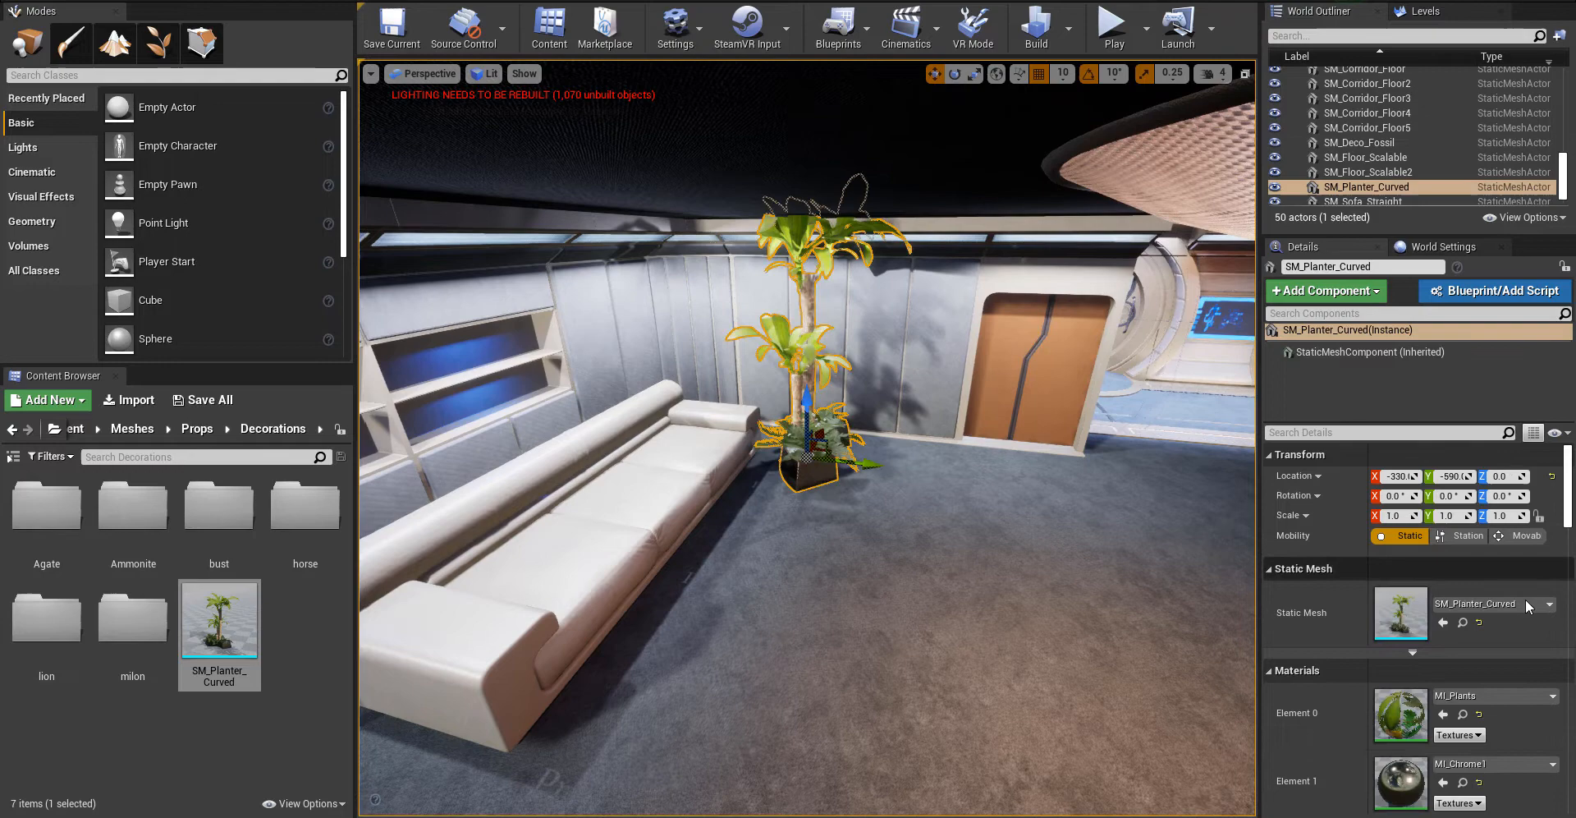
# - Scale the planter to 0.75 on the X, Y and Z axes
pyautogui.click(1389, 516)
pyautogui.write('0.75')
pyautogui.press('Tab')
pyautogui.write('.75')
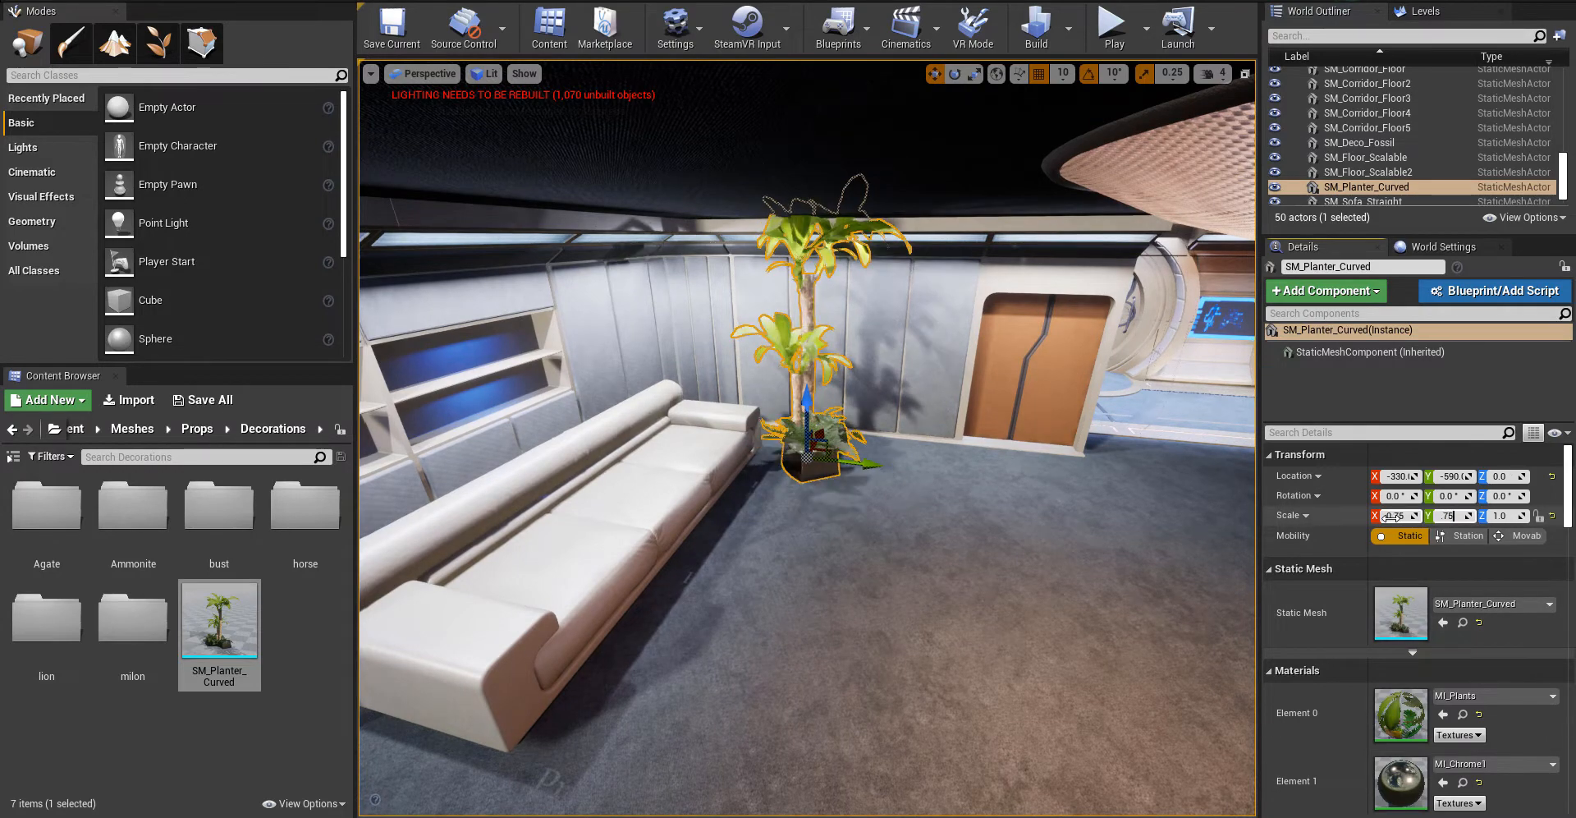
pyautogui.press('Tab')
pyautogui.write('.75')
pyautogui.press('Return')
# - Rotate the planter 40° about its Z axis
pyautogui.moveTo(909, 517); pyautogui.dragTo(909, 517, button='right')
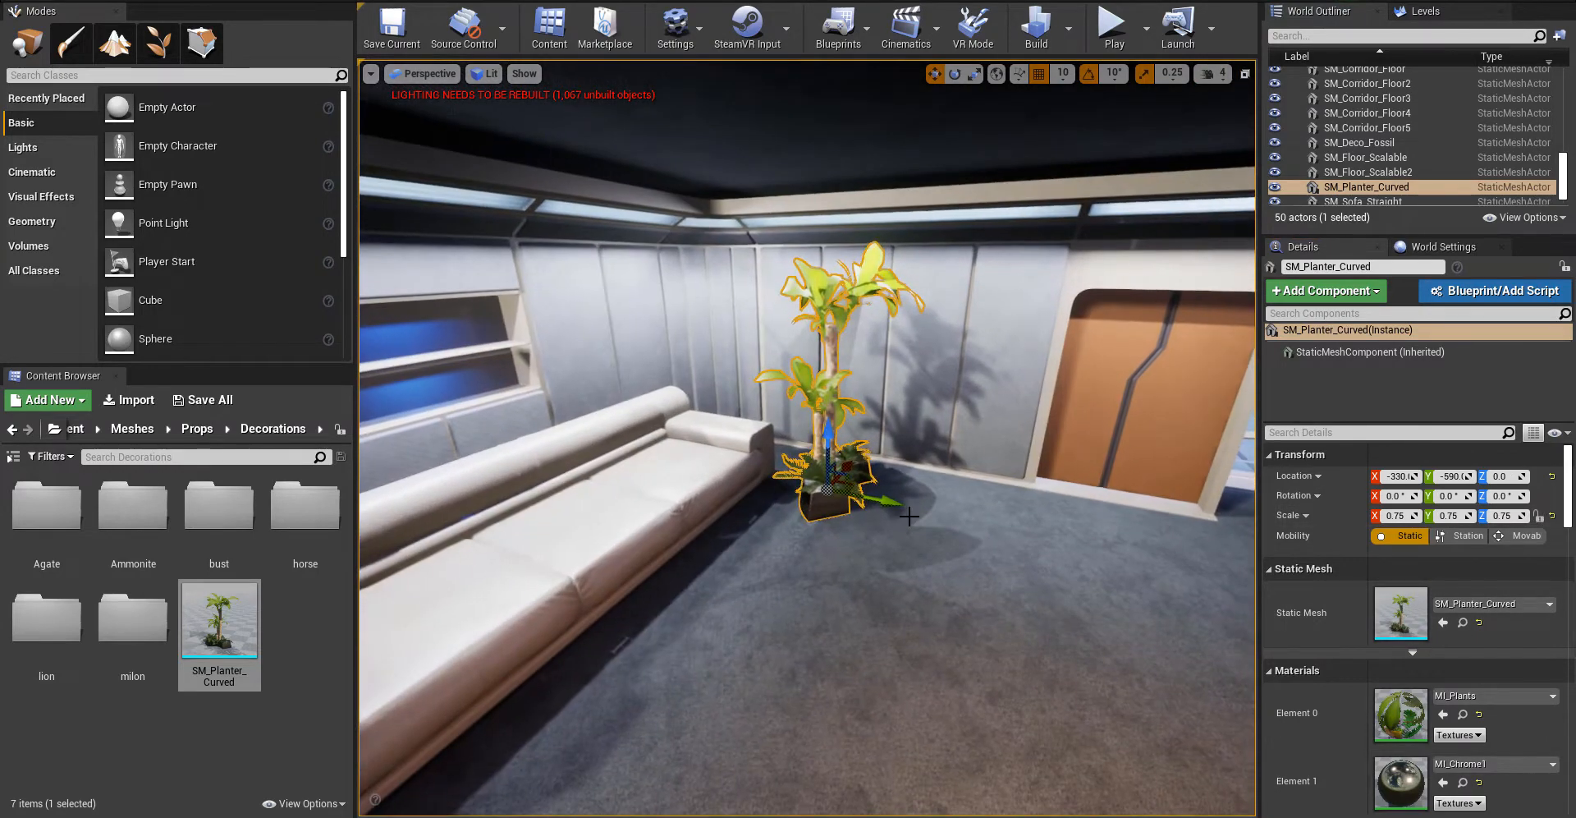
pyautogui.press('e')
pyautogui.moveTo(910, 516); pyautogui.dragTo(921, 574)
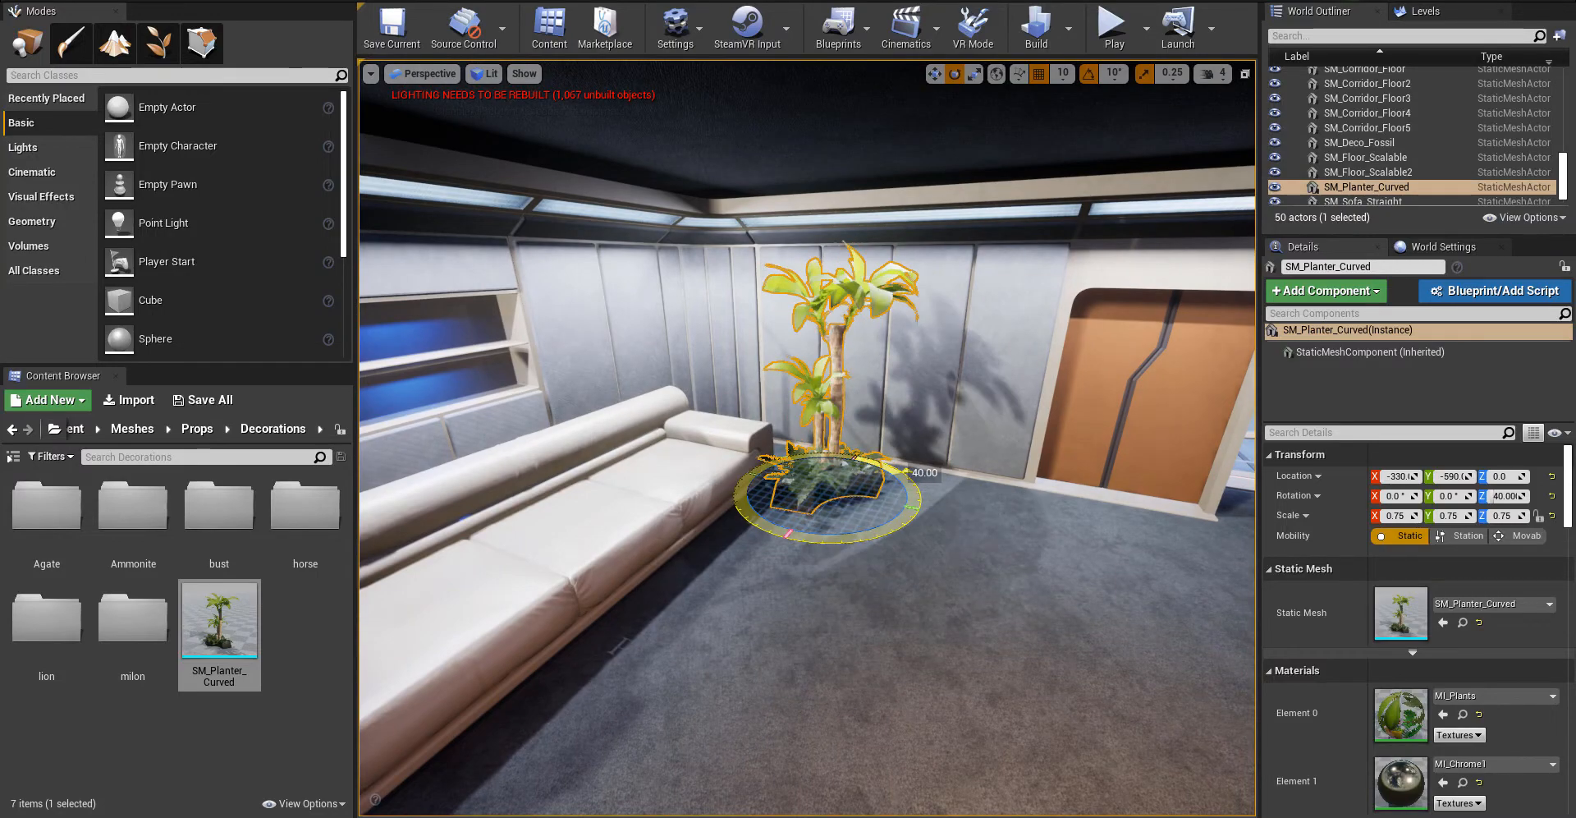
pyautogui.moveTo(921, 541); pyautogui.dragTo(921, 542, button='right')
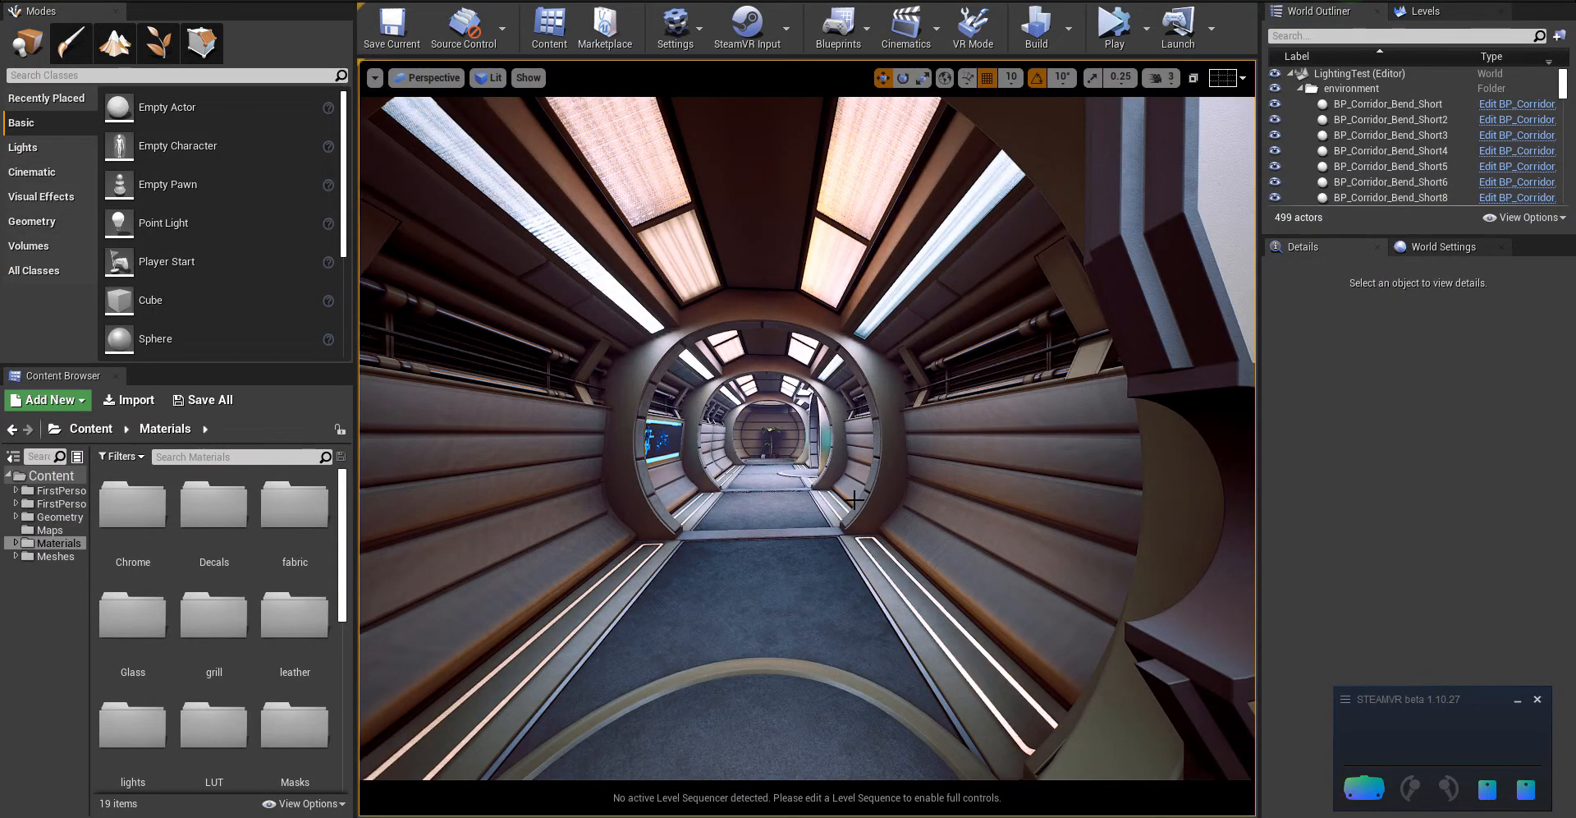
pyautogui.moveTo(853, 499); pyautogui.dragTo(853, 499, button='right')
pyautogui.moveTo(537, 276); pyautogui.dragTo(538, 277, button='right')
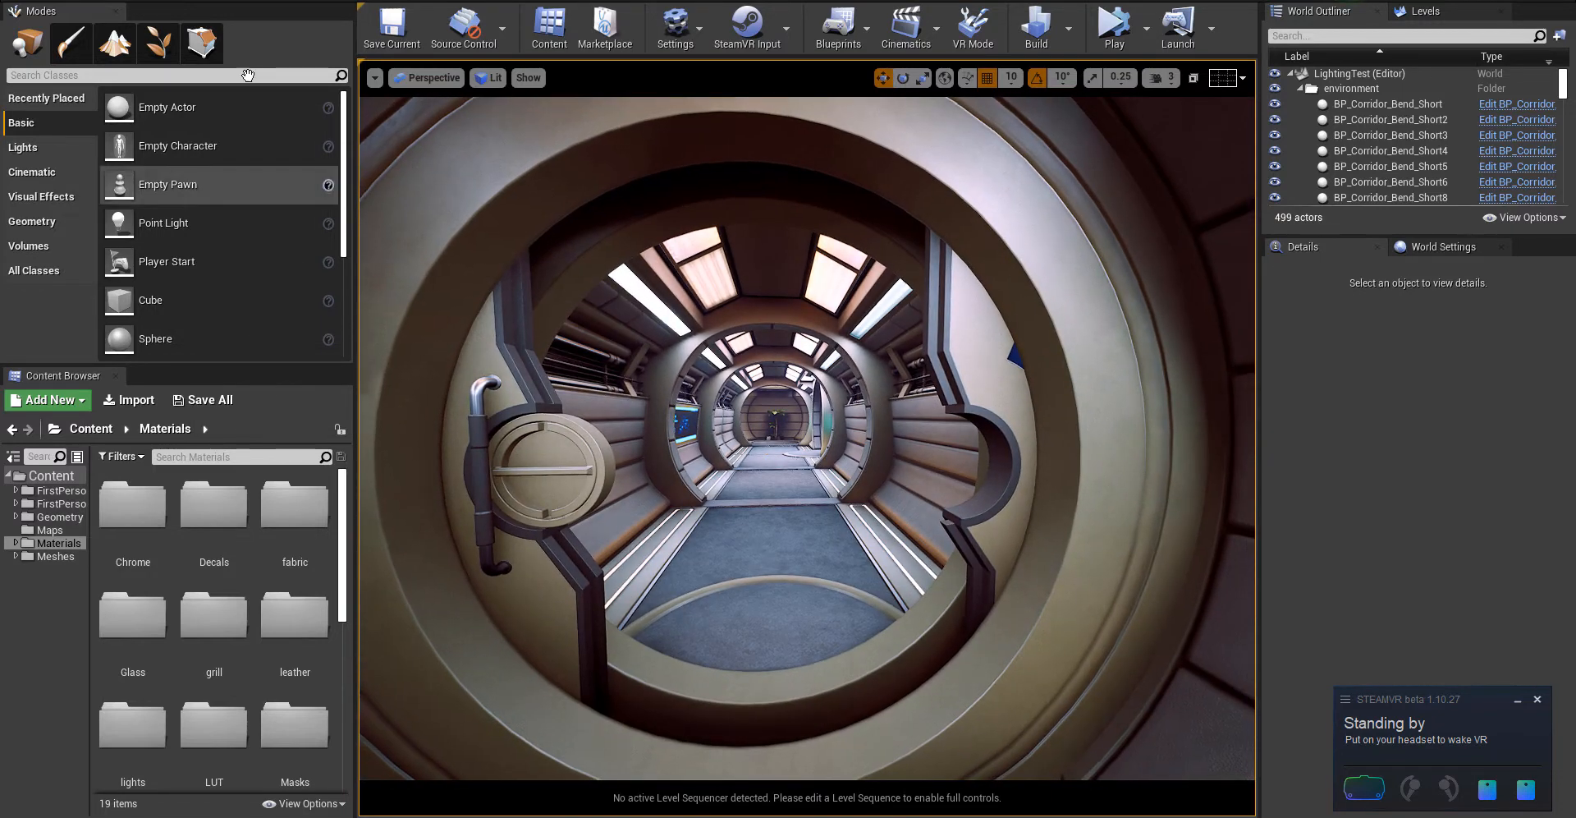
# - Show the Maps folder's contents and examine the LightingTest level's corridors and overall layout from inside and outside
pyautogui.click(48, 531)
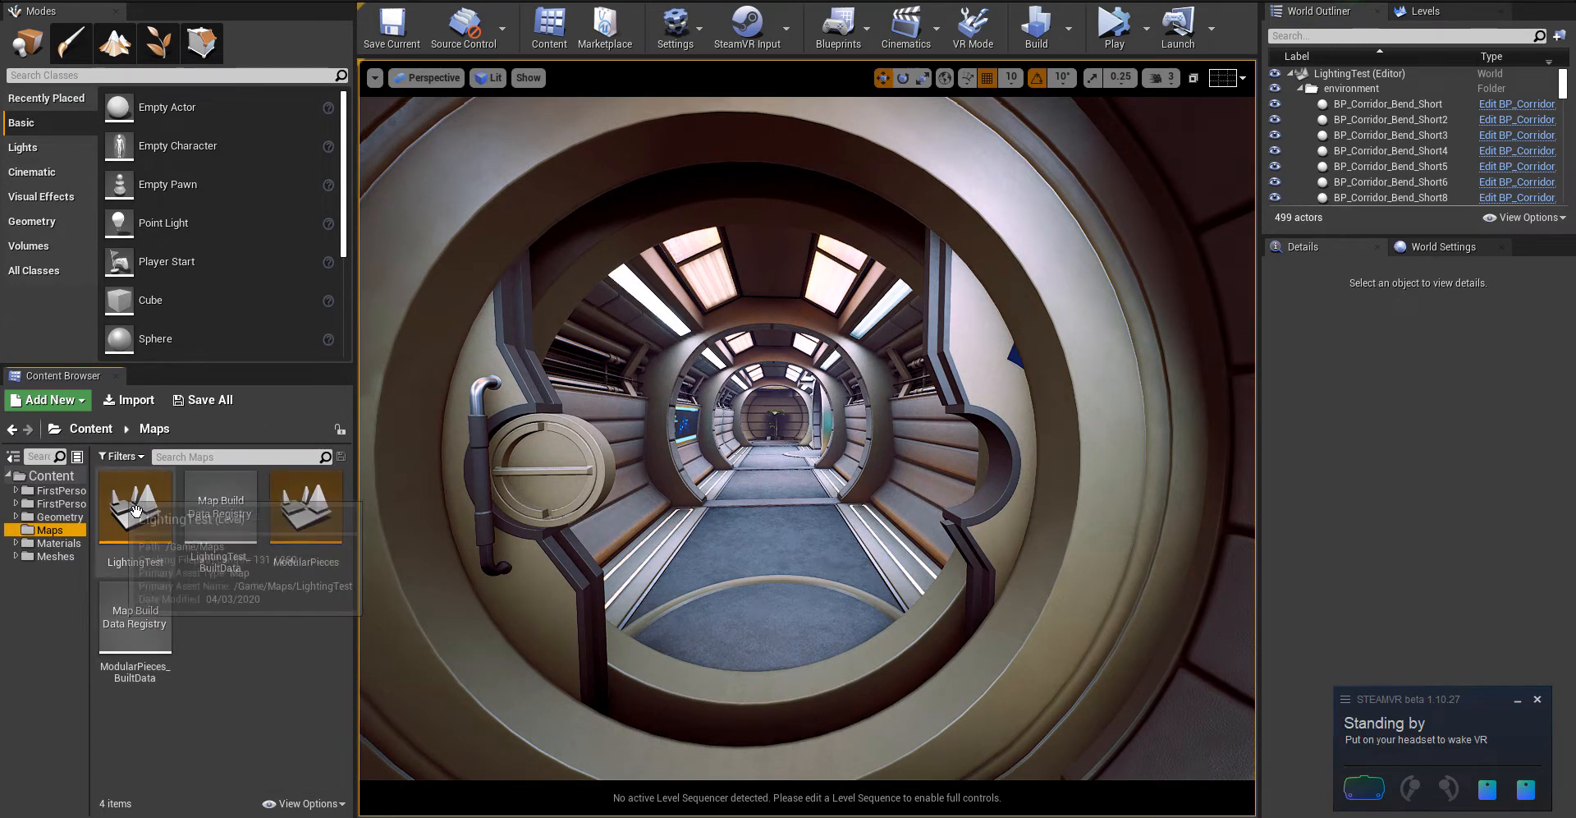
pyautogui.moveTo(934, 482); pyautogui.dragTo(951, 496, button='right')
pyautogui.press('s')
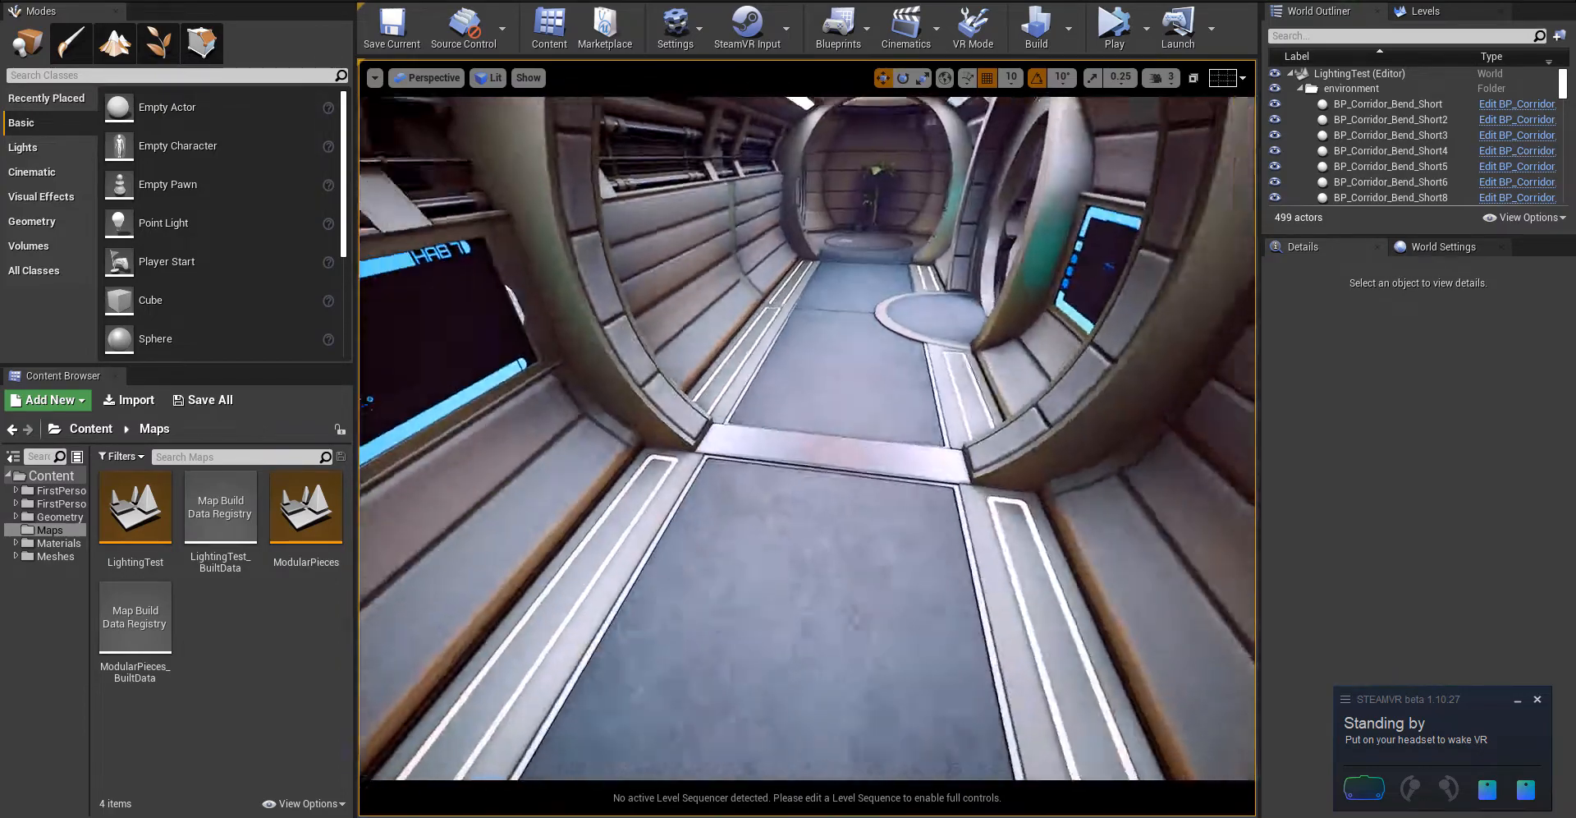
pyautogui.press('s')
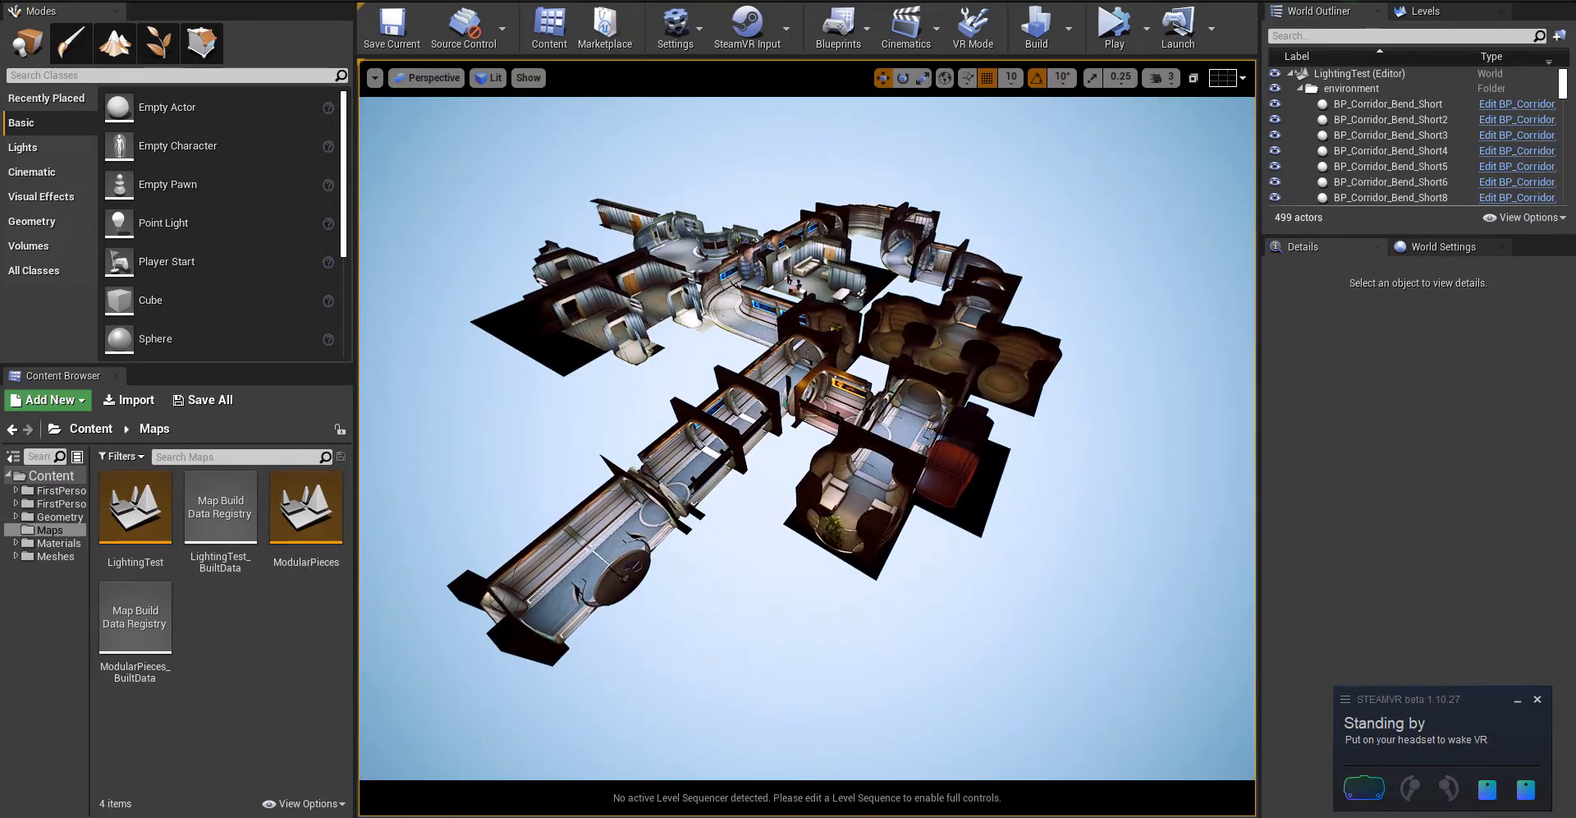
pyautogui.press('w')
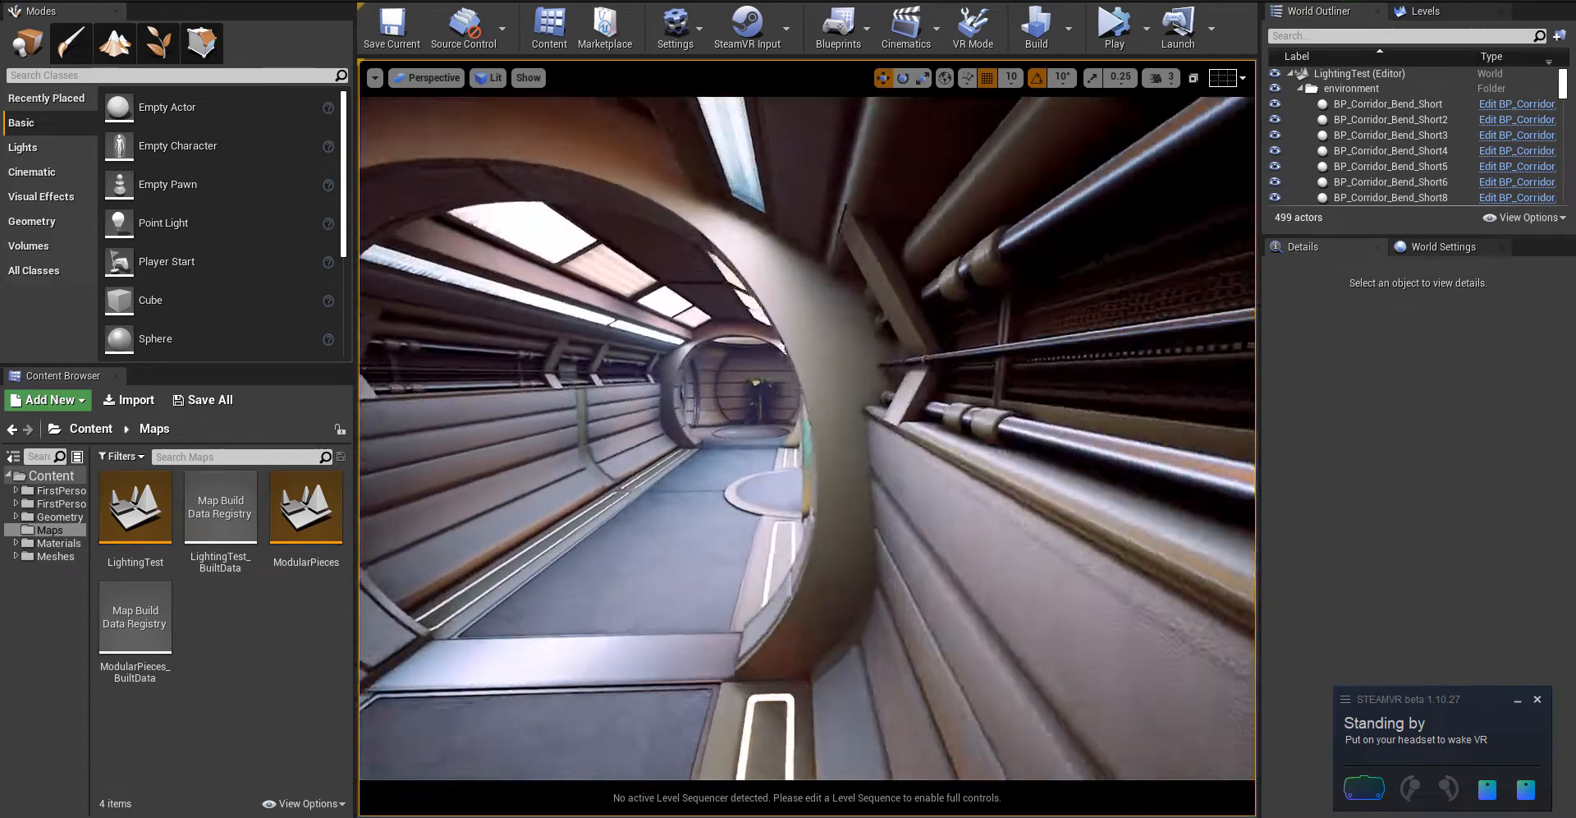
pyautogui.press('w')
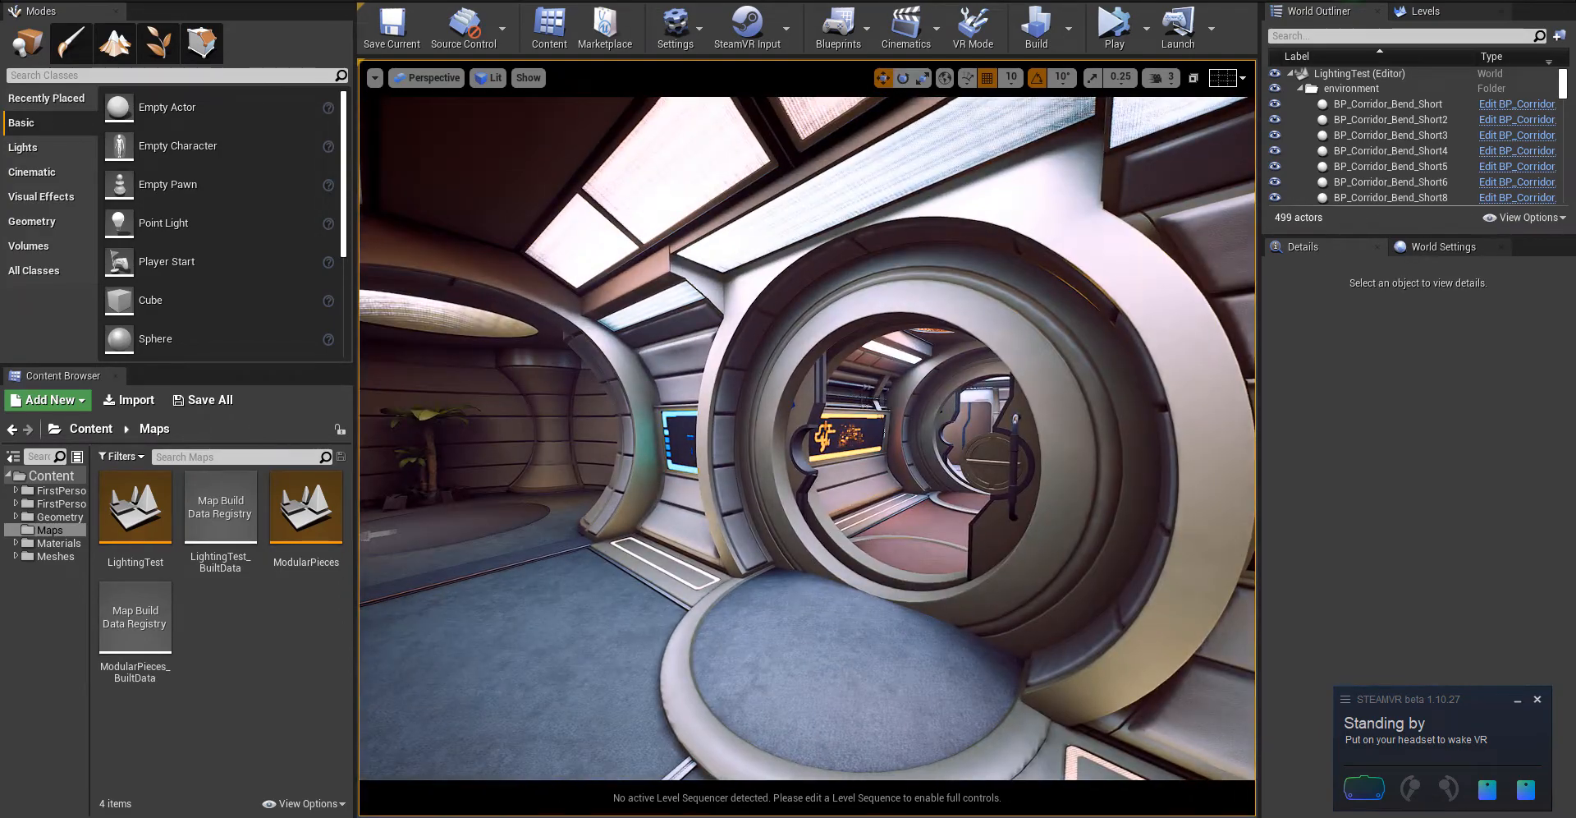
pyautogui.press('w')
# - Examine the furnished rooms beyond the corridor, including the desk, bust, shelves, sofas and curved lounge walls
pyautogui.moveTo(925, 466); pyautogui.dragTo(739, 468, button='right')
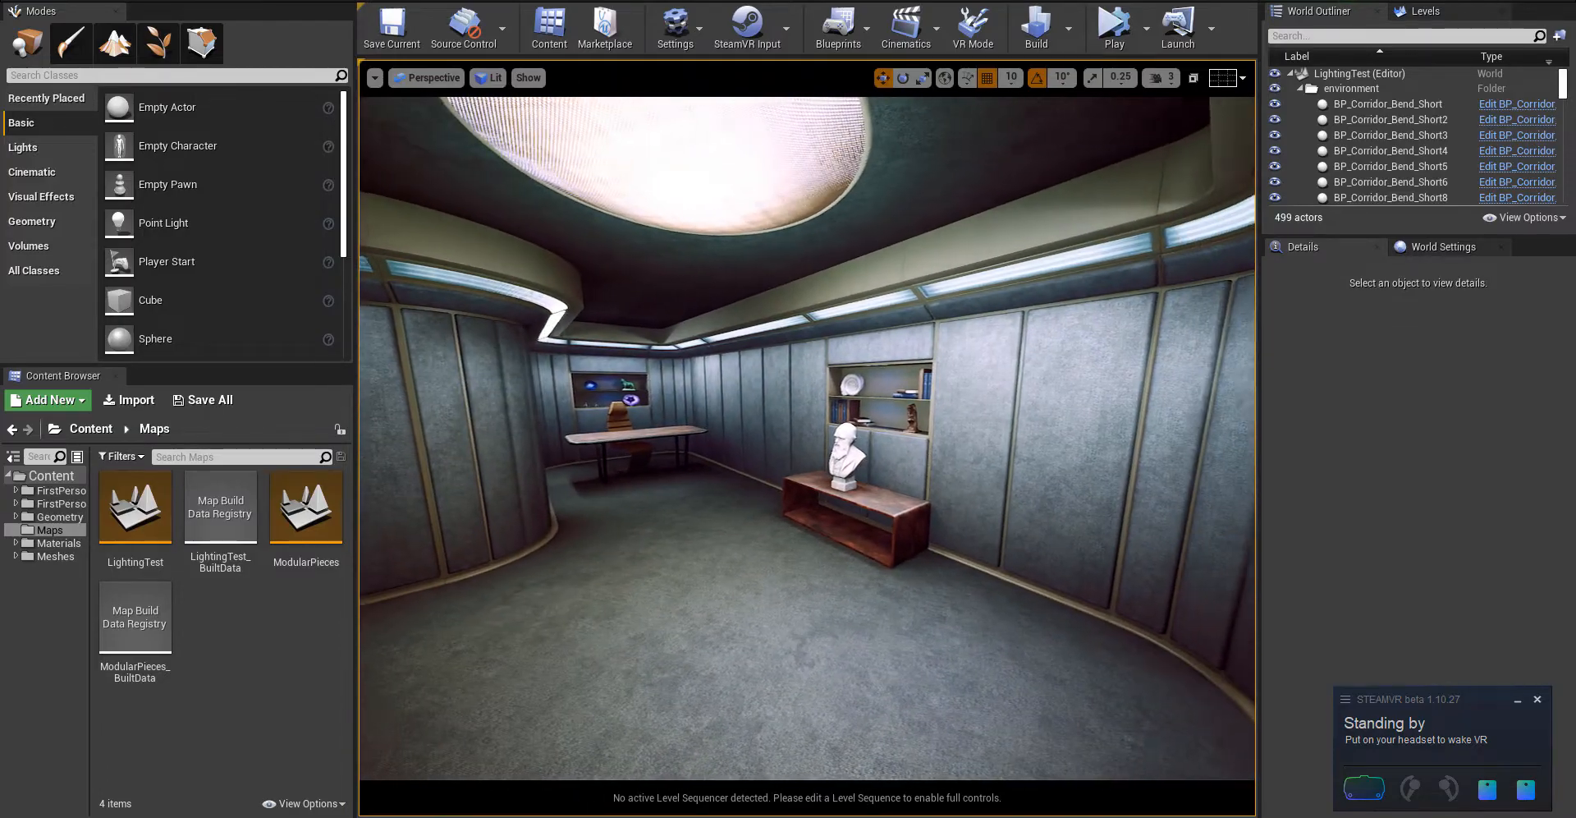
pyautogui.moveTo(925, 466); pyautogui.dragTo(928, 468, button='right')
pyautogui.press('w')
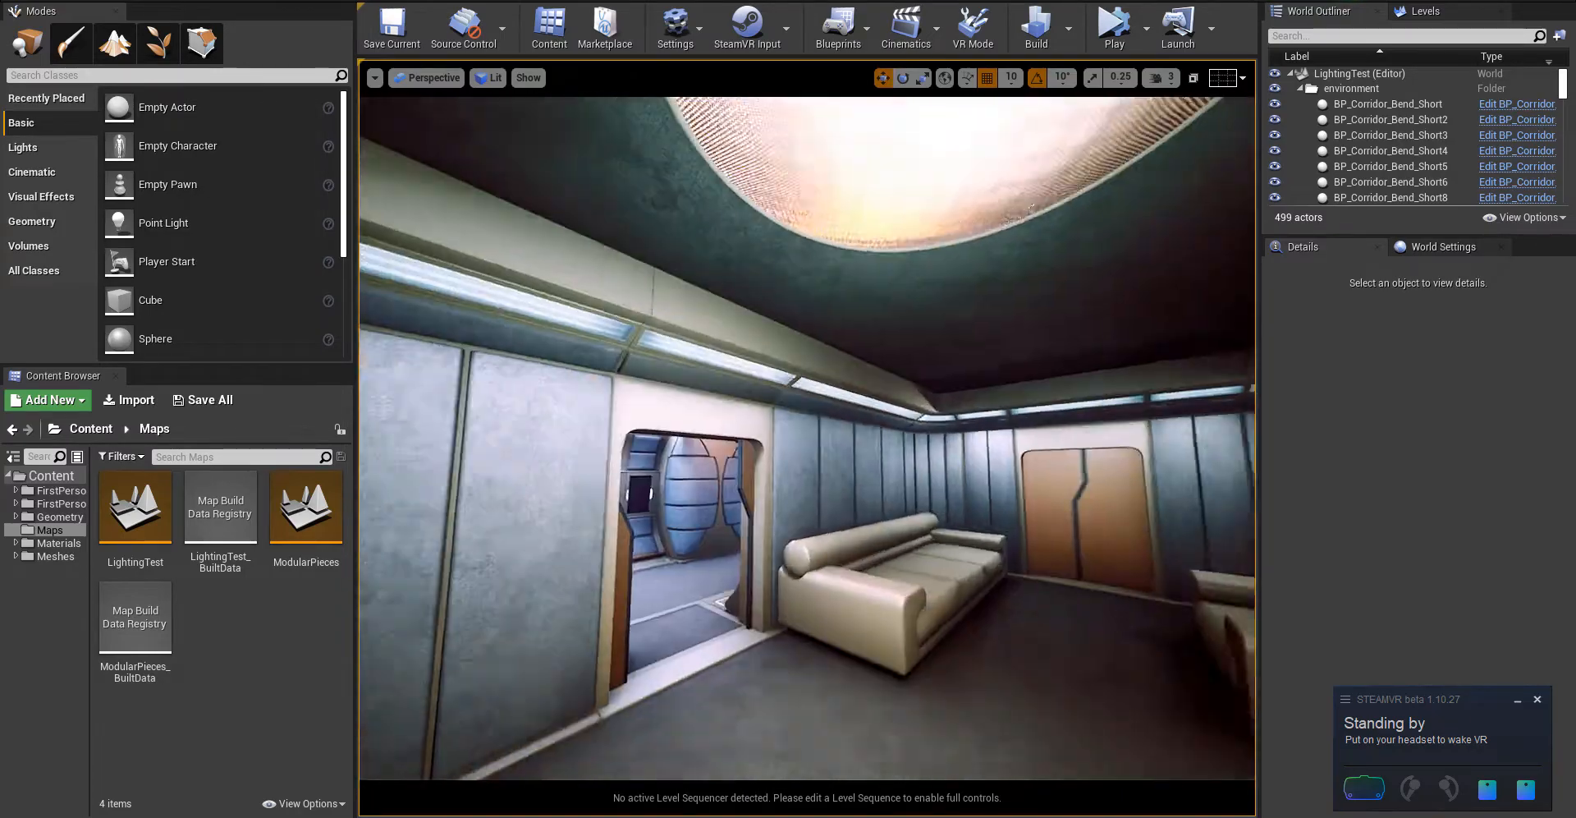
pyautogui.press('w')
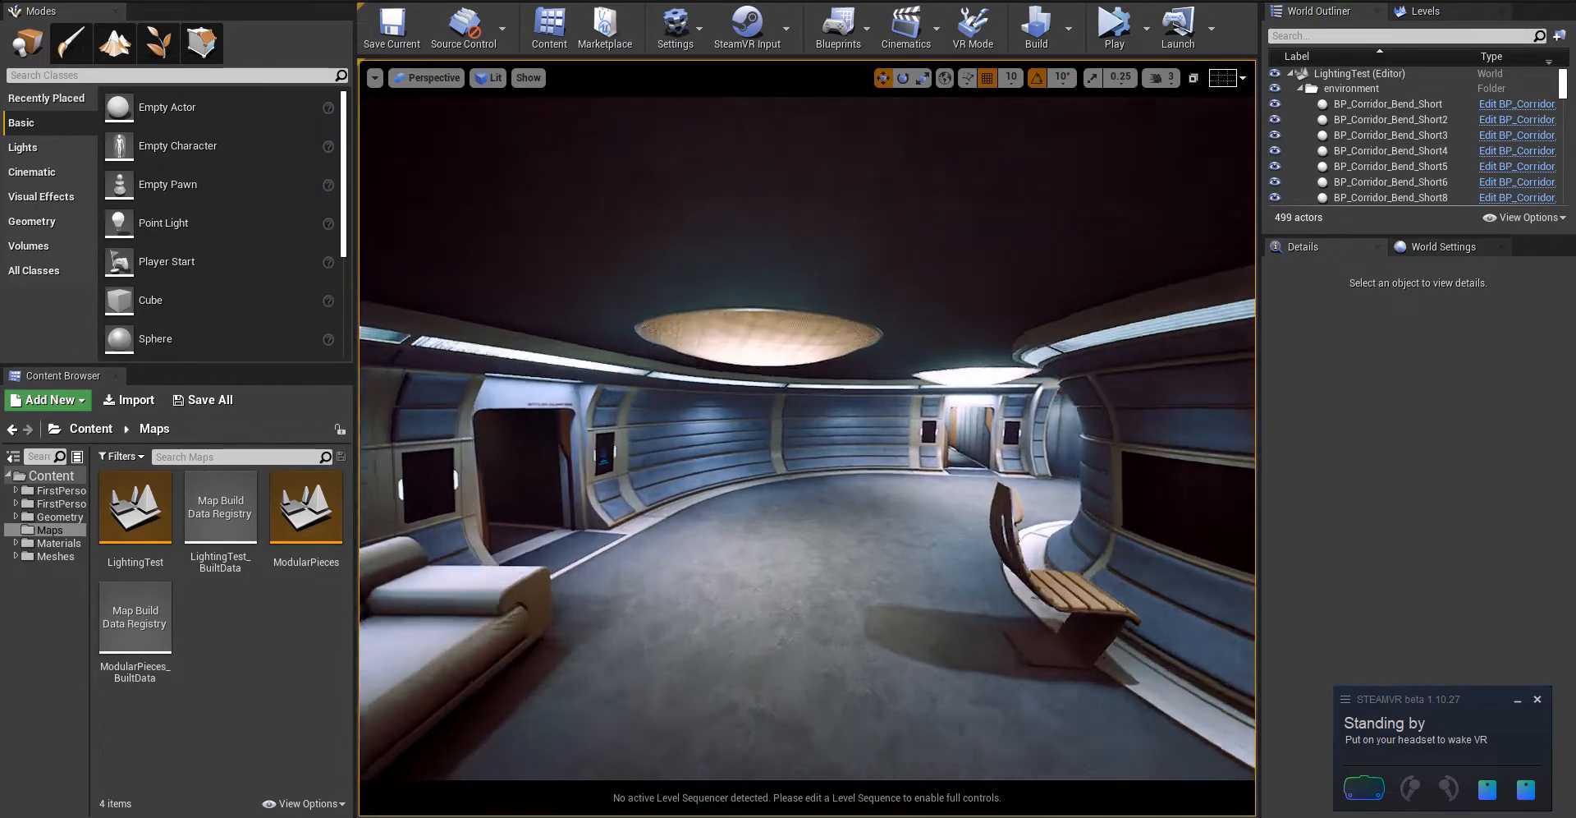
pyautogui.moveTo(928, 468); pyautogui.dragTo(1150, 468, button='right')
pyautogui.press('w')
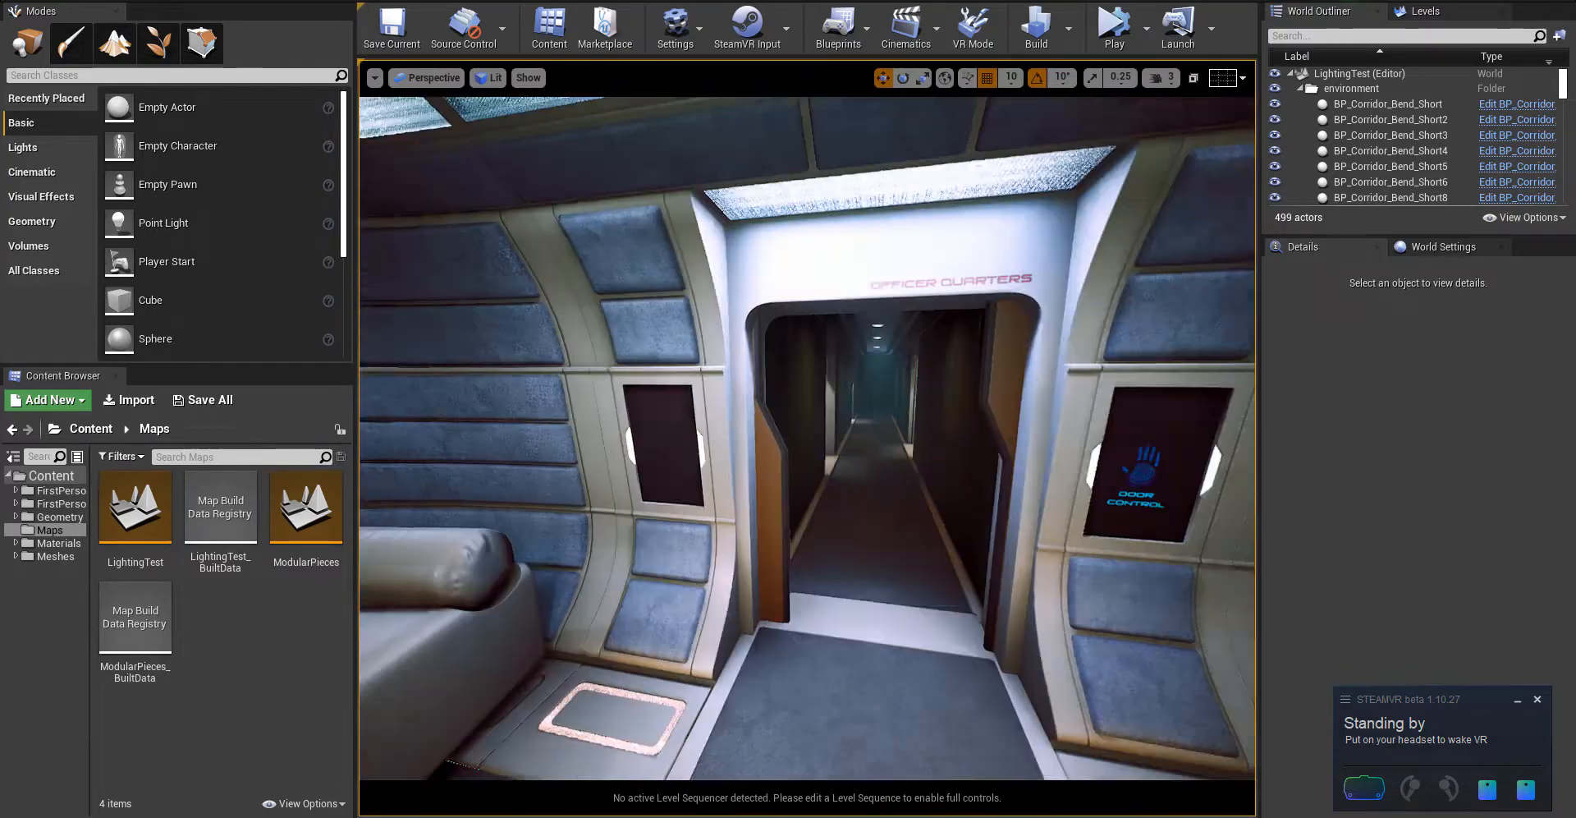
# - Examine the Officer Quarters doorway, its dark hallway and the lounge with its ceiling light and connecting door
pyautogui.moveTo(807, 438); pyautogui.dragTo(739, 438, button='right')
pyautogui.press('d')
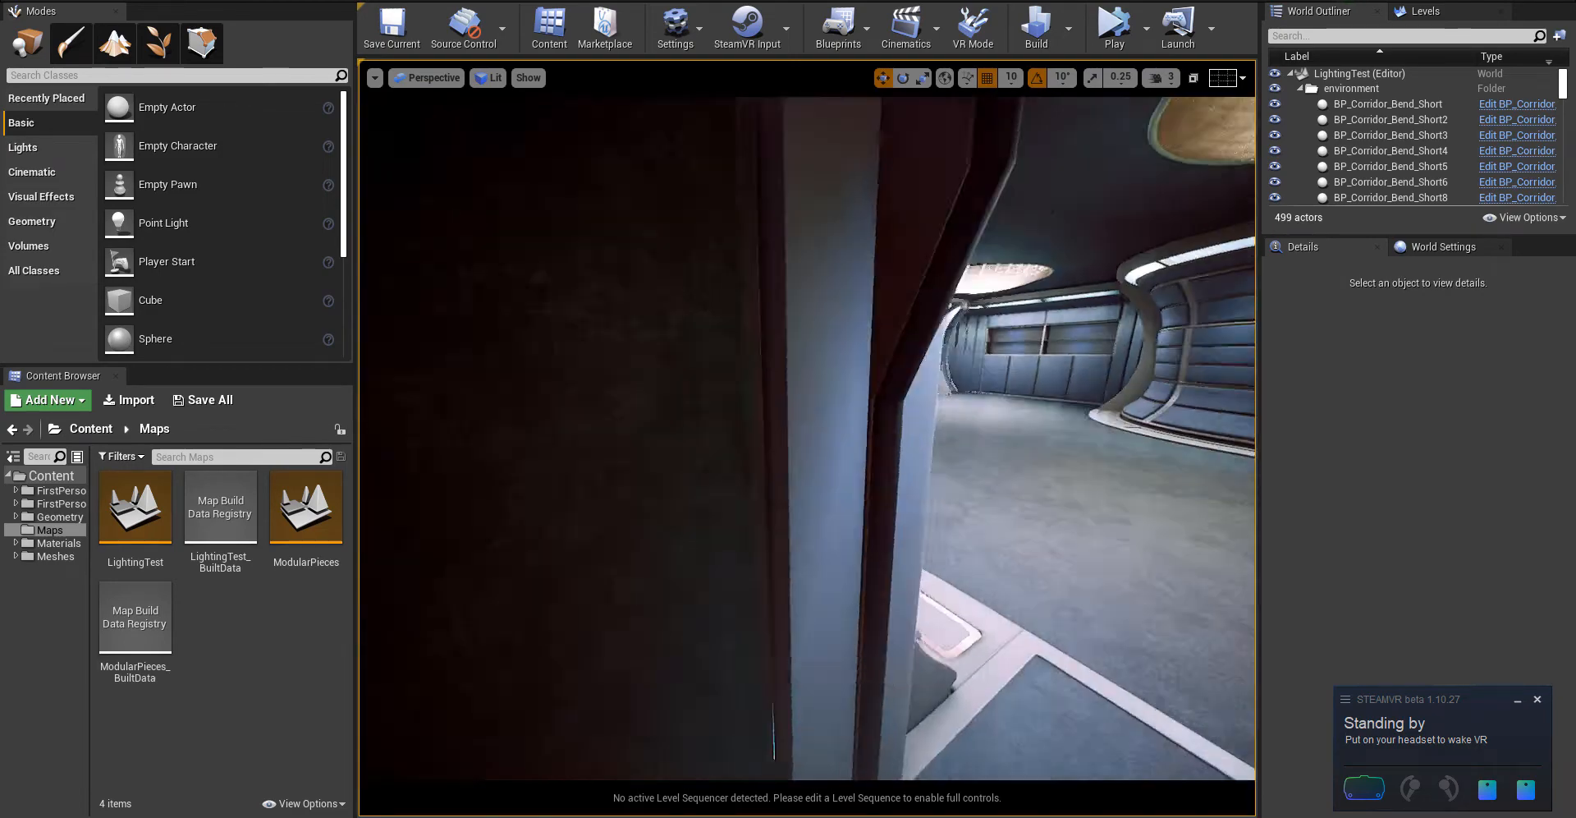
pyautogui.press('w')
pyautogui.moveTo(807, 438)
pyautogui.mouseDown(button='right')
pyautogui.moveTo(846, 394)
pyautogui.moveTo(807, 427)
pyautogui.mouseUp(button='right')
pyautogui.press('w')
pyautogui.press('w')
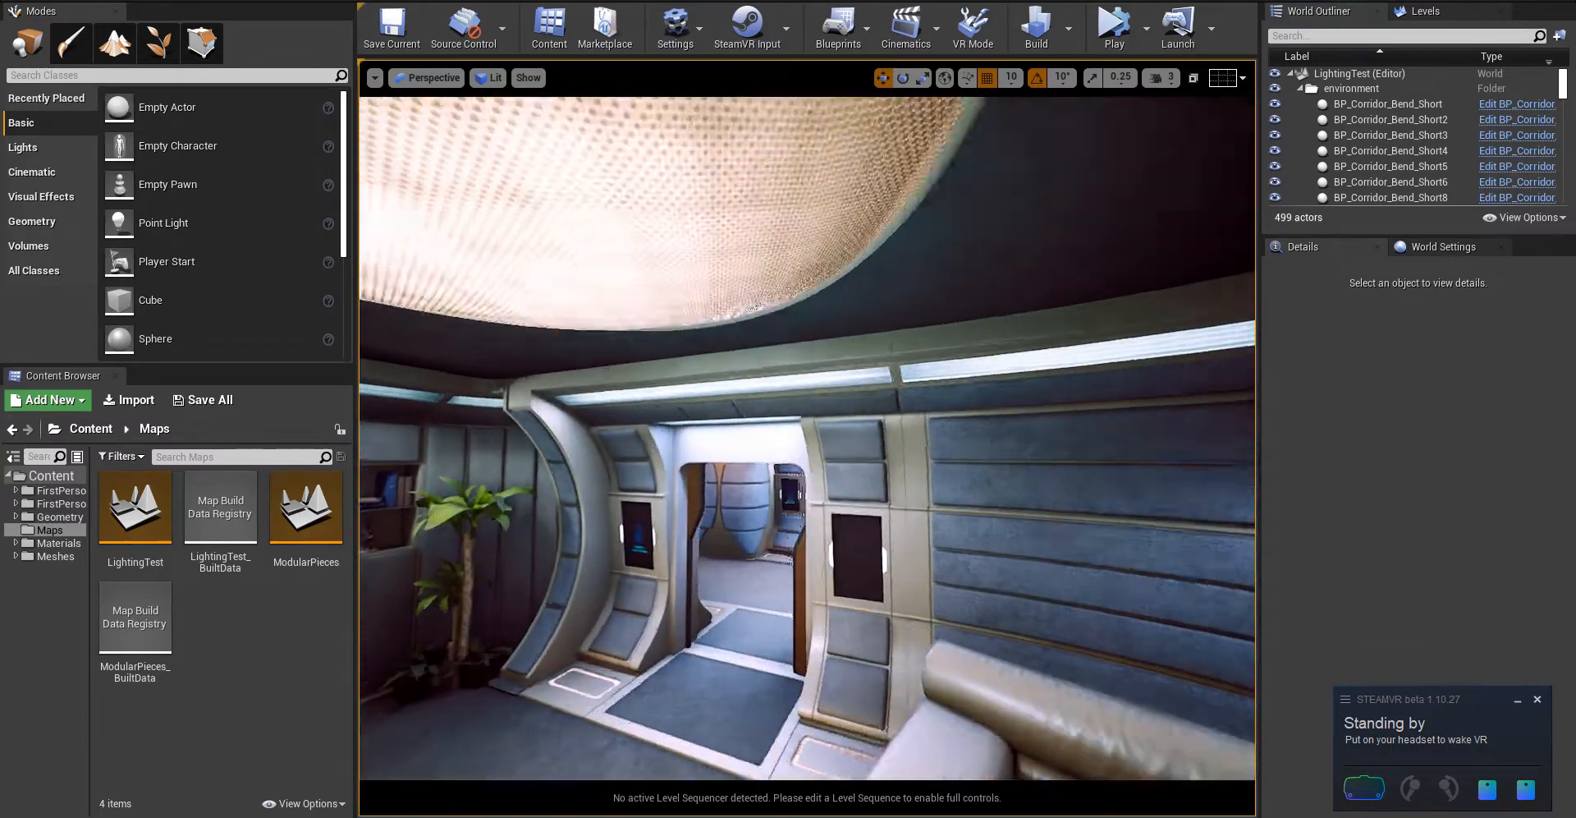
pyautogui.moveTo(807, 439); pyautogui.dragTo(829, 493, button='right')
pyautogui.press('w')
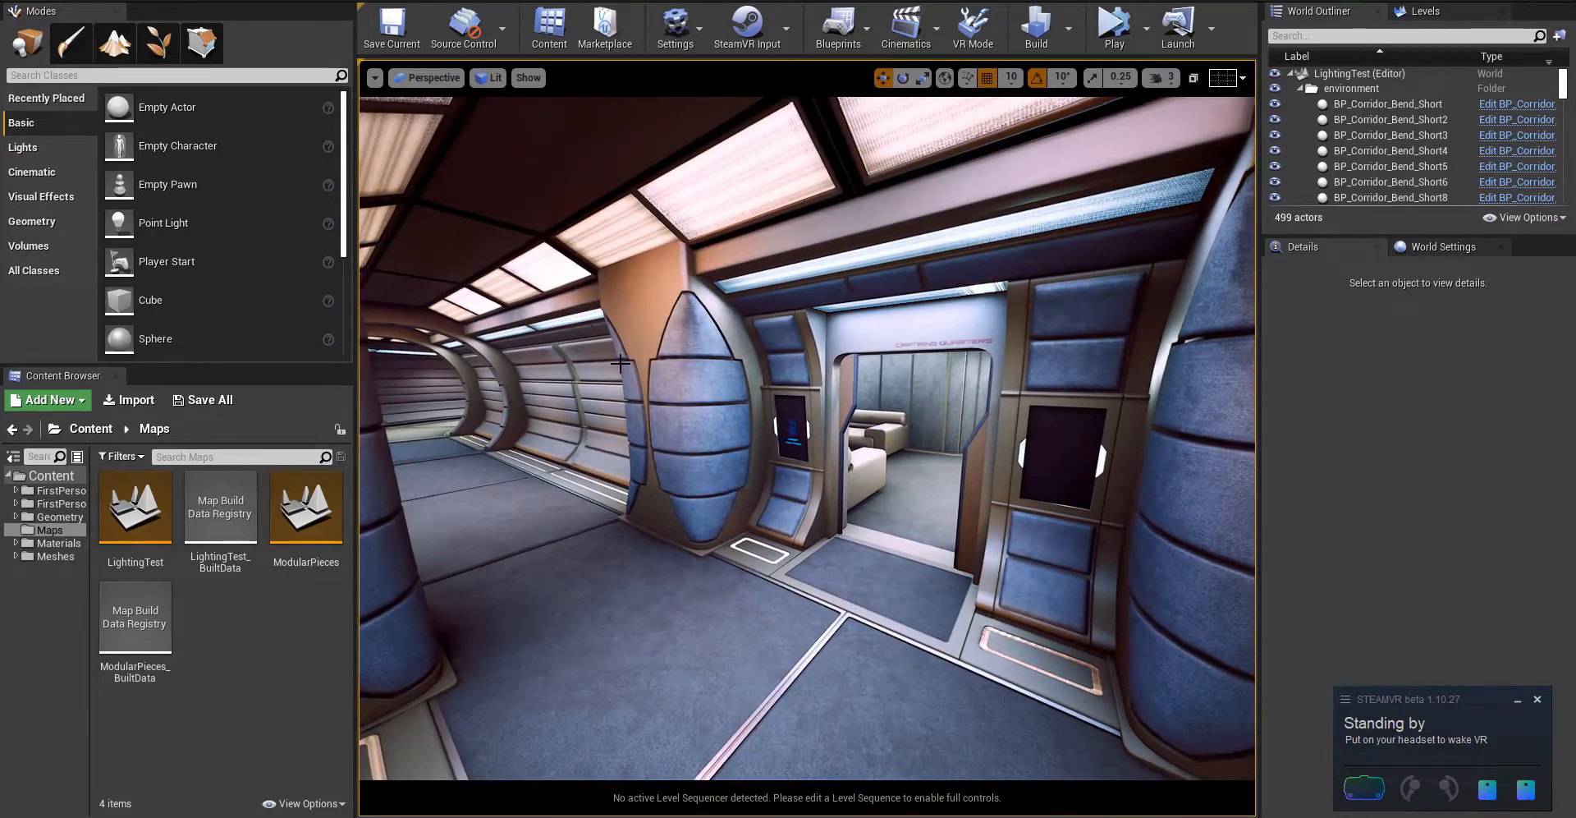
# - Select the large padded wall connectors SM_Wall_Connector_big8 and SM_Wall_Connector_big10 beside the doorways and inspect how they join the walls
pyautogui.click(621, 362)
pyautogui.press('w')
pyautogui.moveTo(621, 362); pyautogui.dragTo(578, 362, button='right')
pyautogui.press('s')
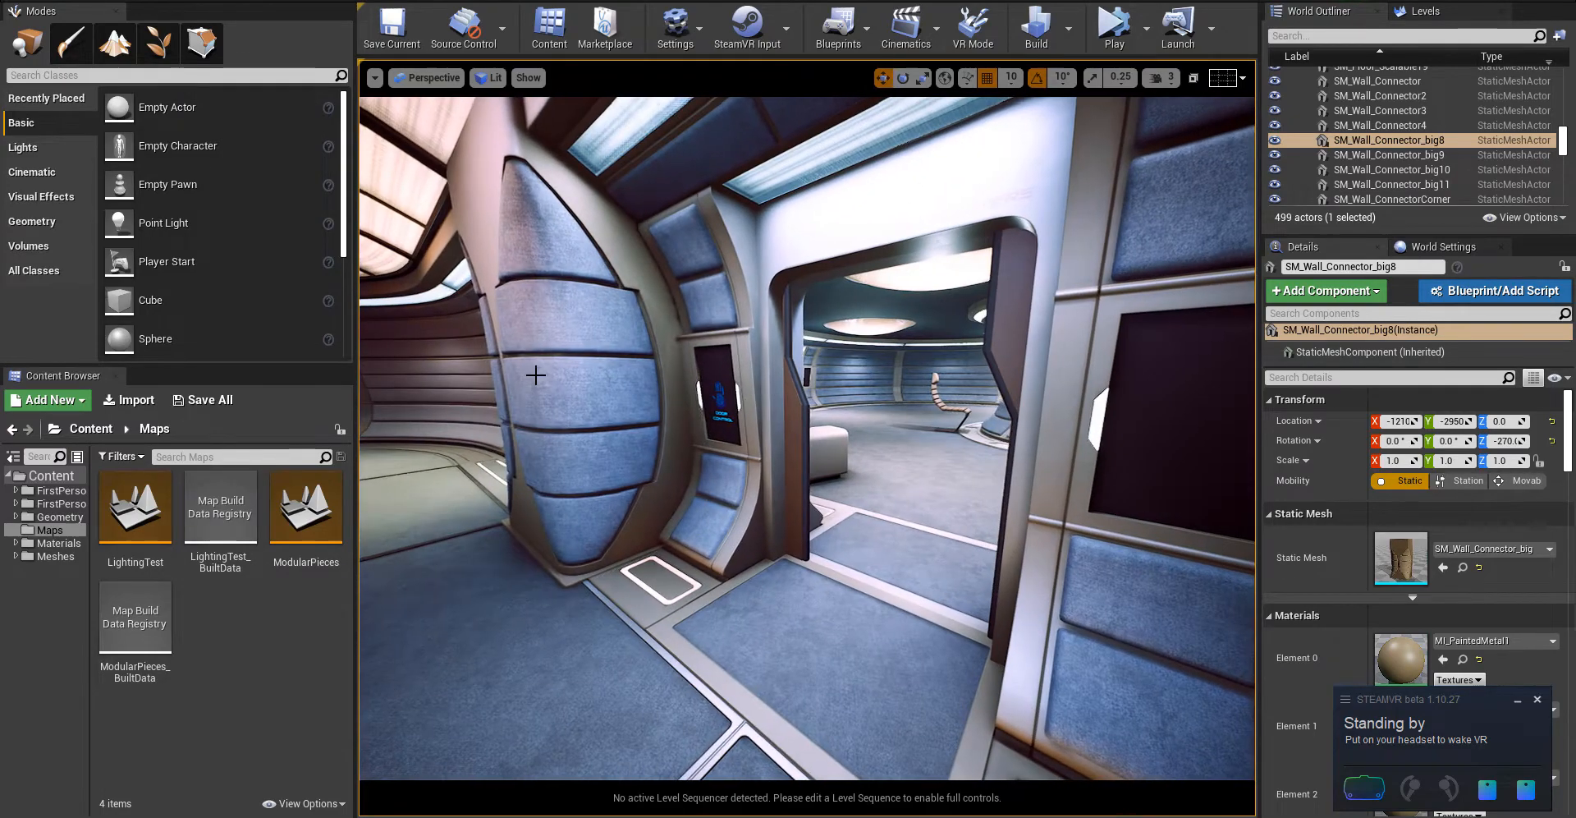
pyautogui.click(535, 375)
pyautogui.moveTo(535, 376); pyautogui.dragTo(623, 416, button='right')
pyautogui.press('s')
pyautogui.press('w')
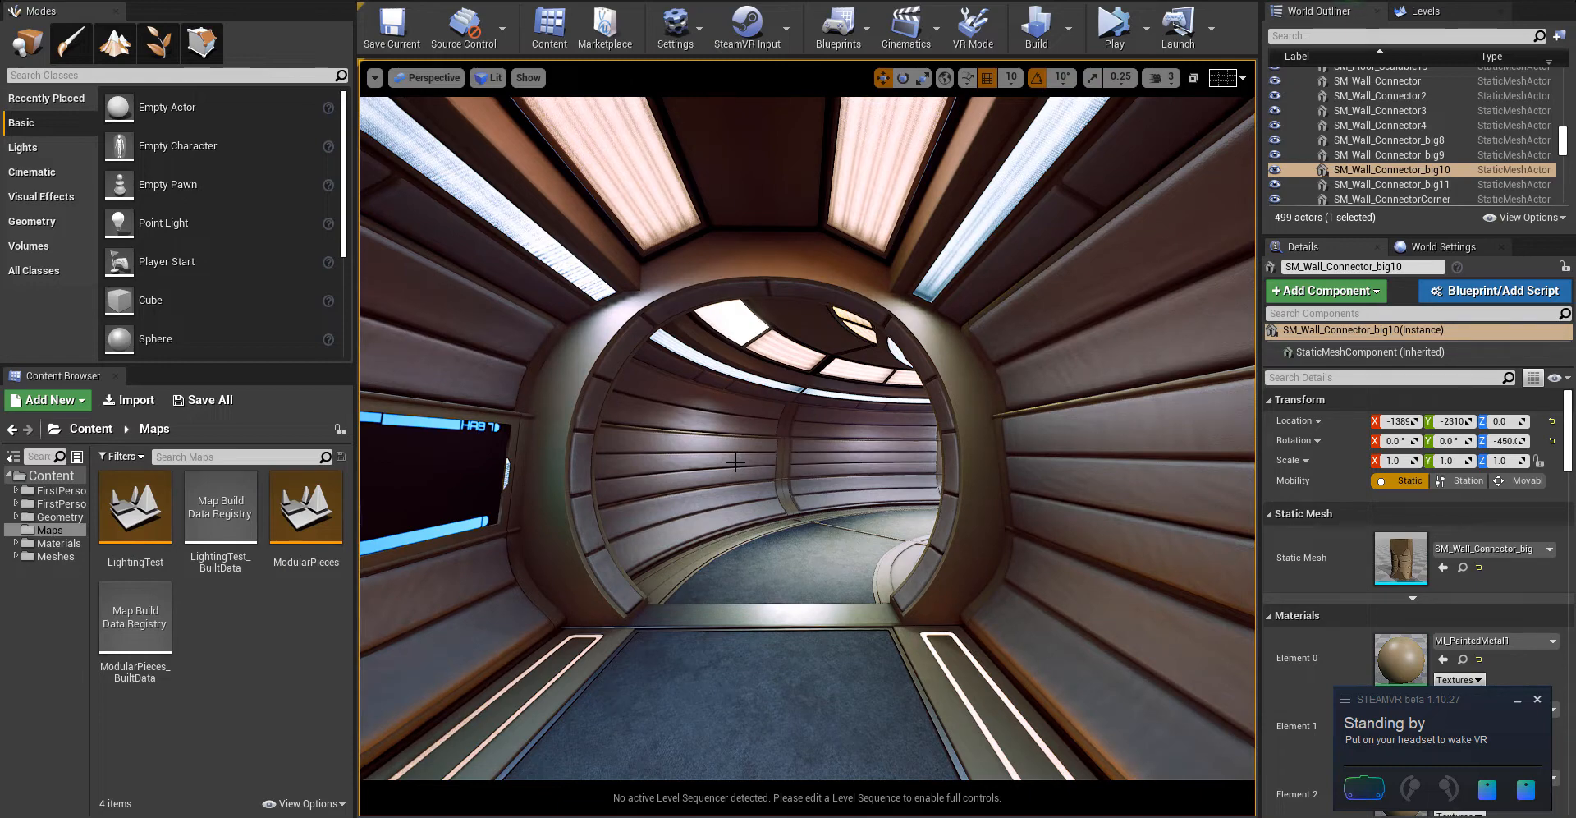
# - Inspect the round corridor connector SM_Corridor_Connector14 and the padded connector SM_Wall_Connector_big8 where the corridor sections meet
pyautogui.click(946, 494)
pyautogui.press('f')
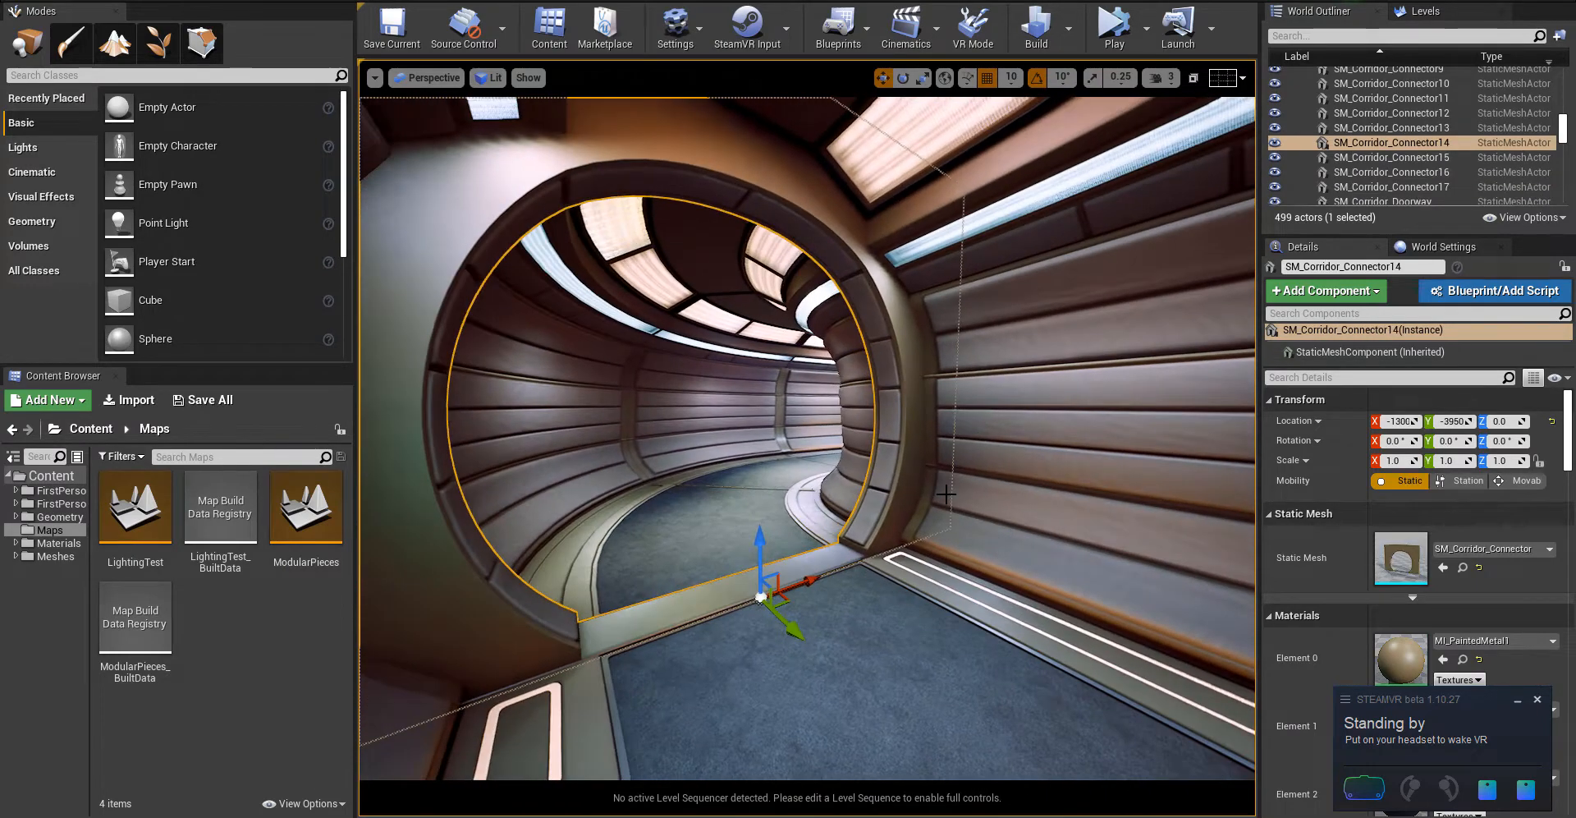
pyautogui.moveTo(945, 493); pyautogui.dragTo(1223, 493, button='right')
pyautogui.press('w')
pyautogui.click(774, 500)
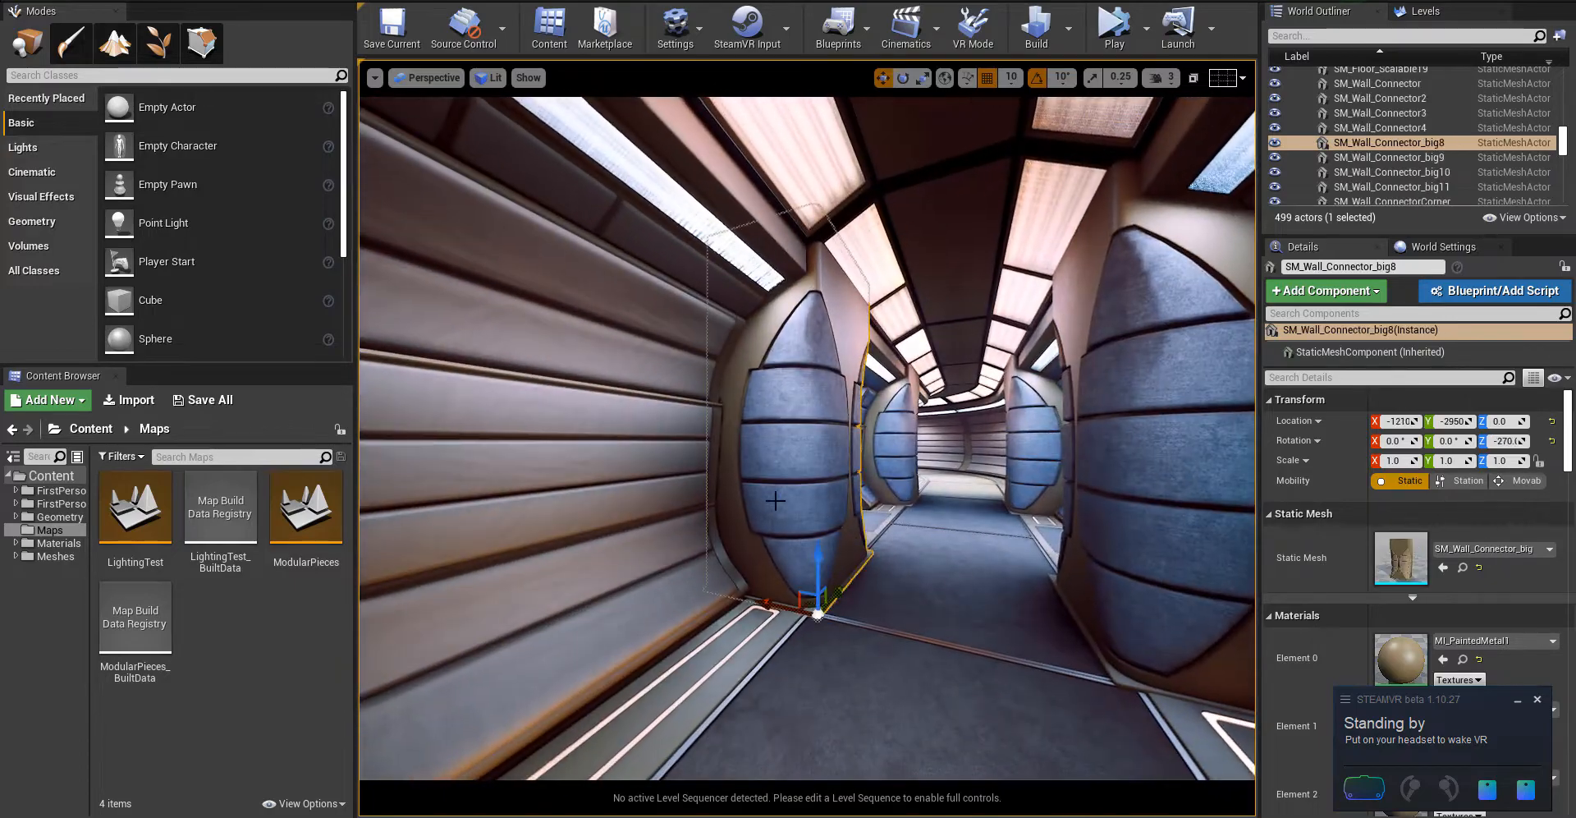
# - Select the narrow SM_Wall_Connector beside the planter in the furnished room and inspect its join with the door wall
pyautogui.press('w')
pyautogui.moveTo(775, 500); pyautogui.dragTo(591, 494, button='right')
pyautogui.press('w')
pyautogui.press('a')
pyautogui.click(775, 500)
pyautogui.moveTo(775, 500); pyautogui.dragTo(792, 498, button='right')
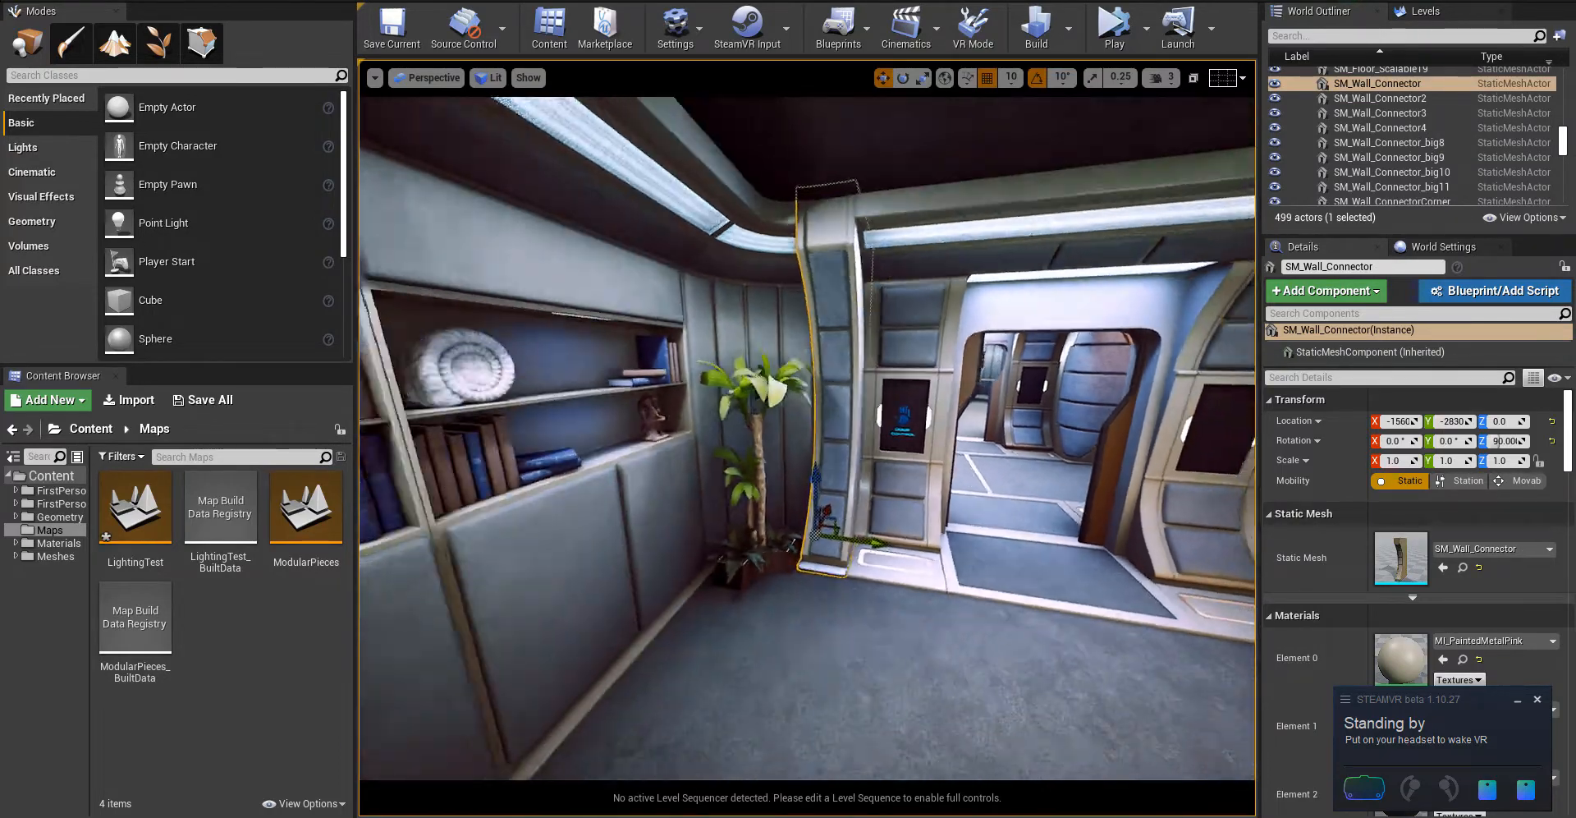
# - Select the inward-bending corner wall BP_Room_Wall18 behind the planter and inspect it together with the neighbouring shelves
pyautogui.moveTo(796, 444); pyautogui.dragTo(813, 444, button='right')
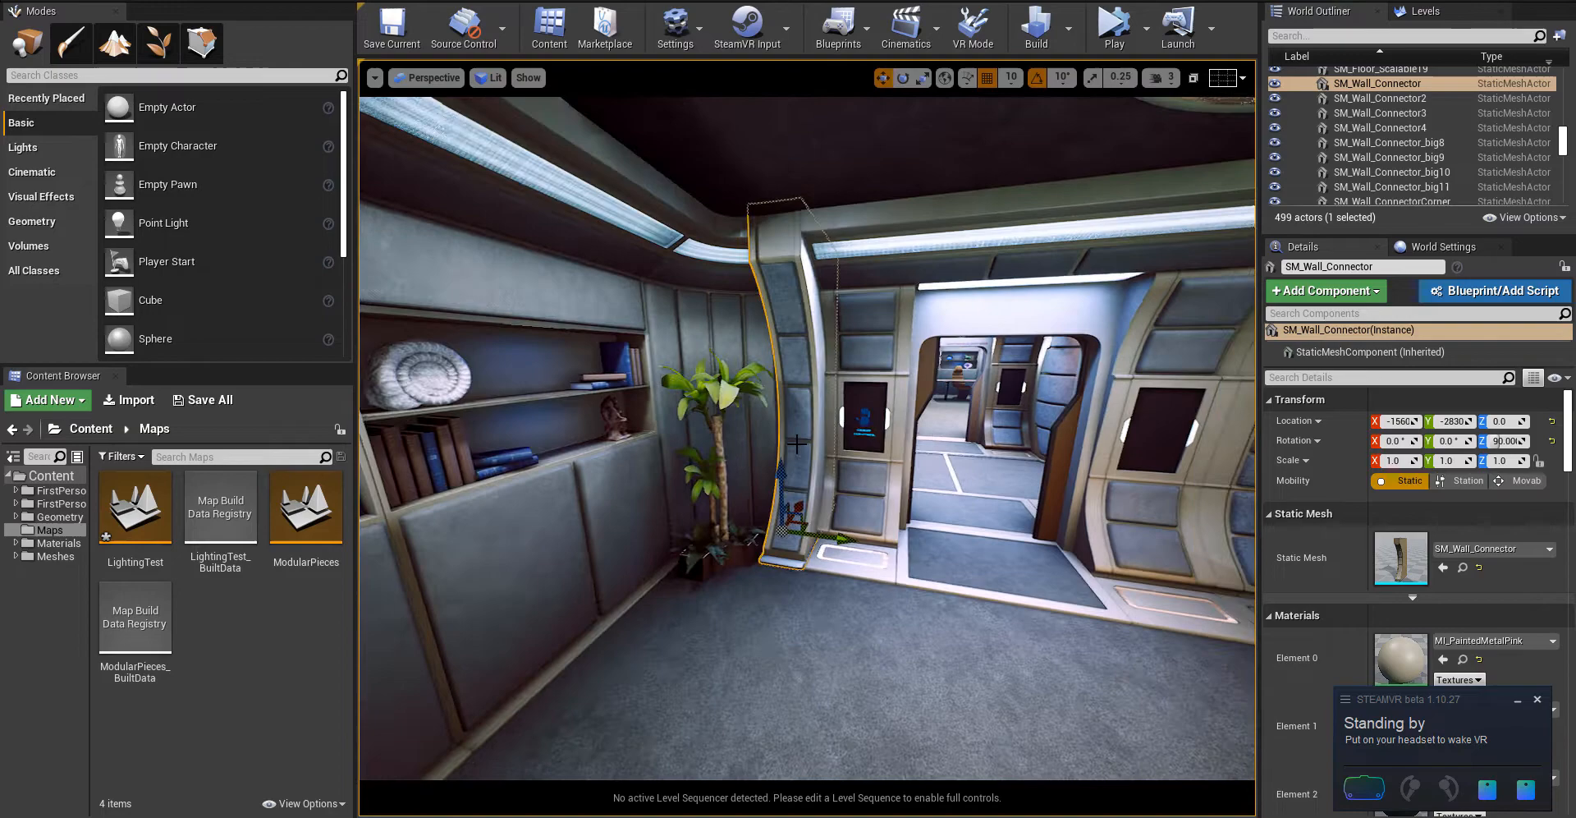
pyautogui.click(851, 519)
pyautogui.moveTo(850, 520); pyautogui.dragTo(862, 520, button='right')
pyautogui.click(685, 363)
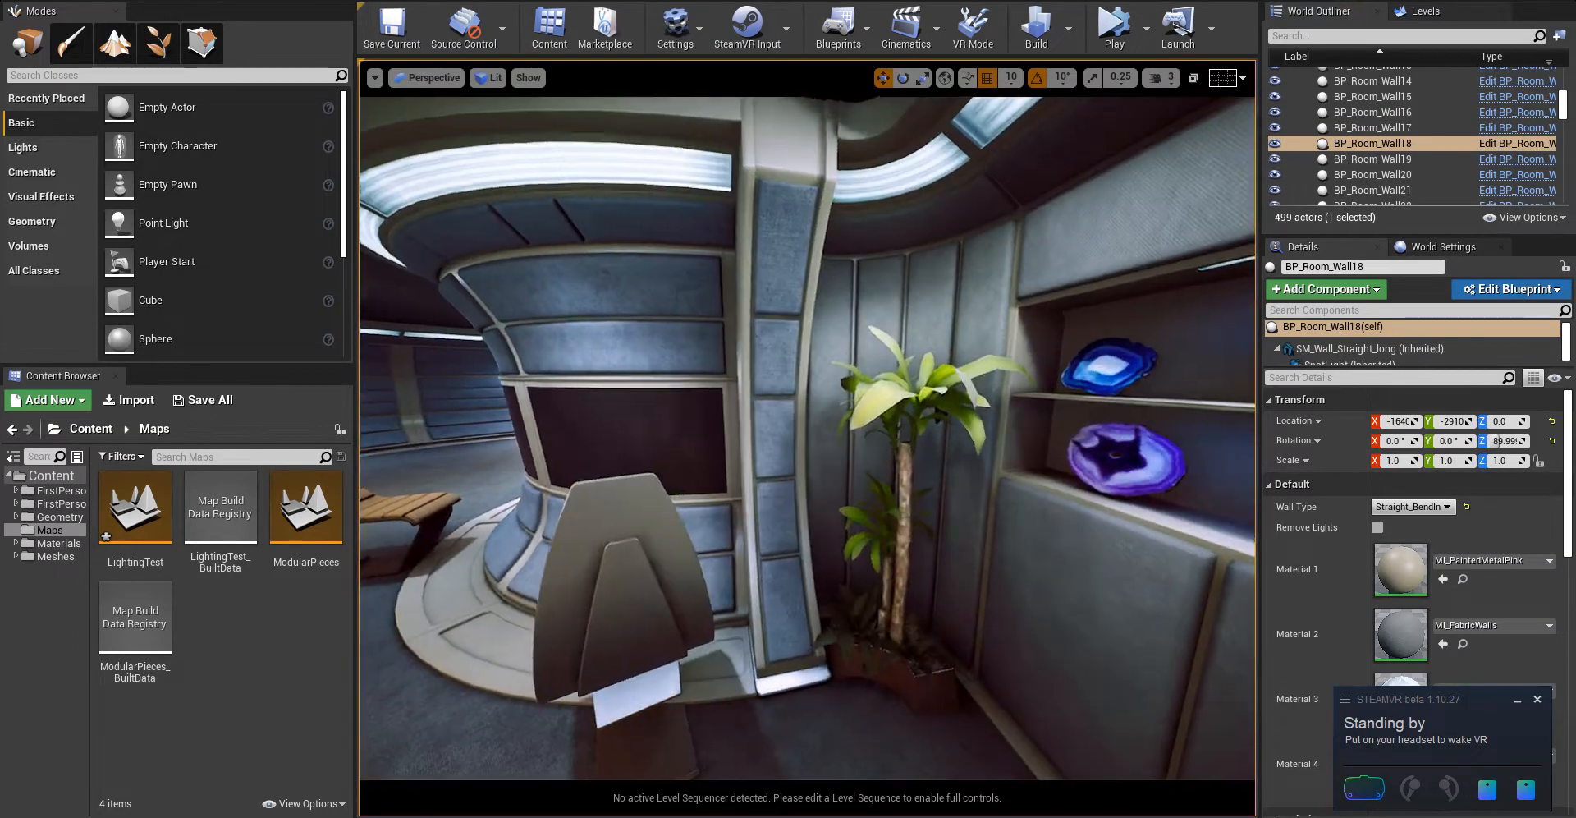
pyautogui.moveTo(807, 437); pyautogui.dragTo(574, 444, button='right')
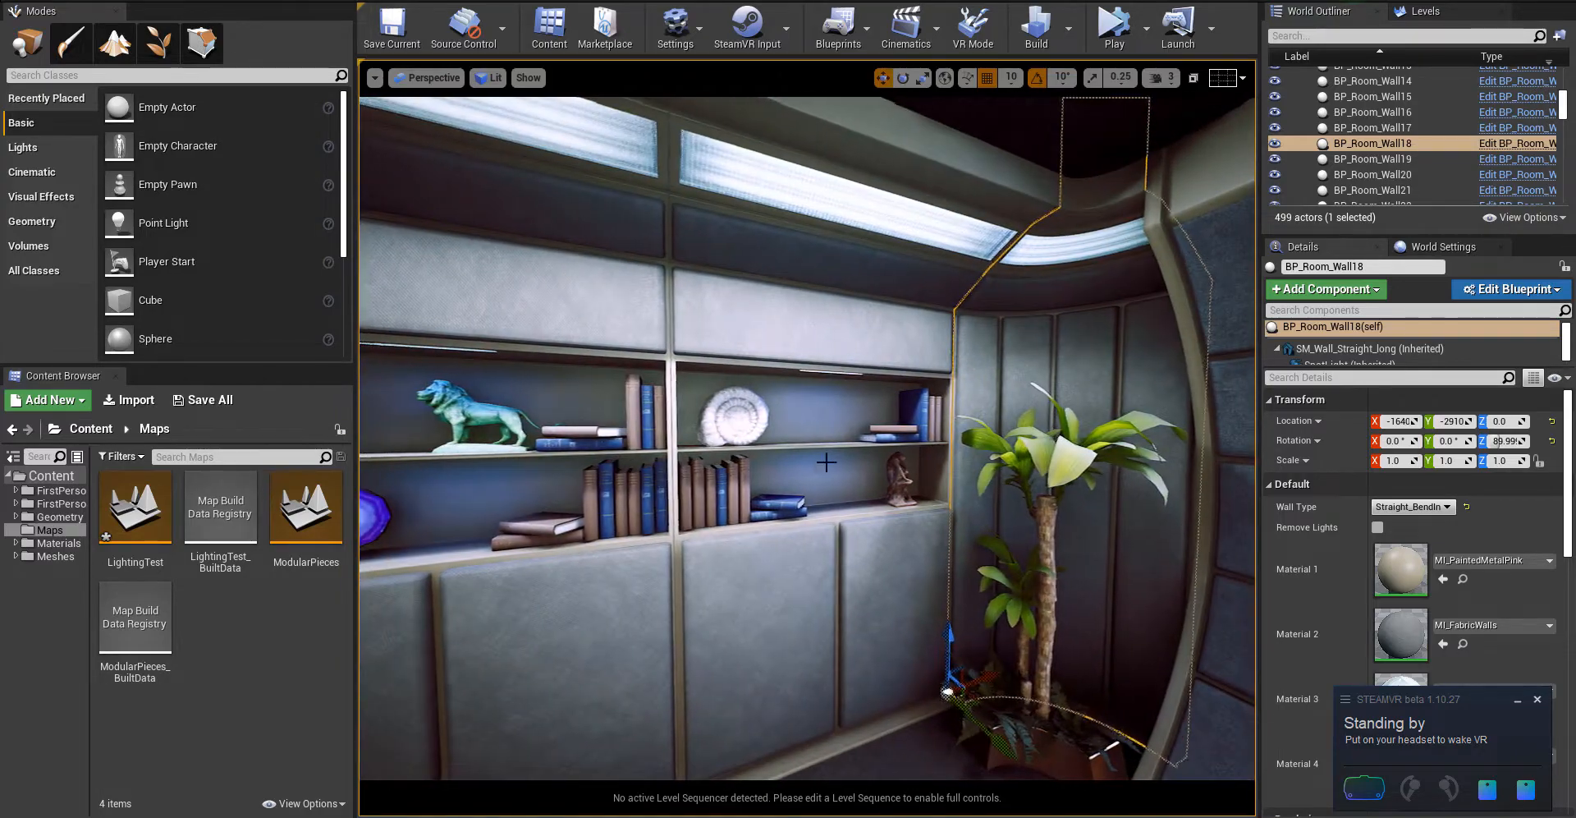
pyautogui.moveTo(827, 462)
pyautogui.mouseDown(button='right')
pyautogui.moveTo(1034, 462)
pyautogui.moveTo(591, 462)
pyautogui.moveTo(835, 463)
pyautogui.mouseUp(button='right')
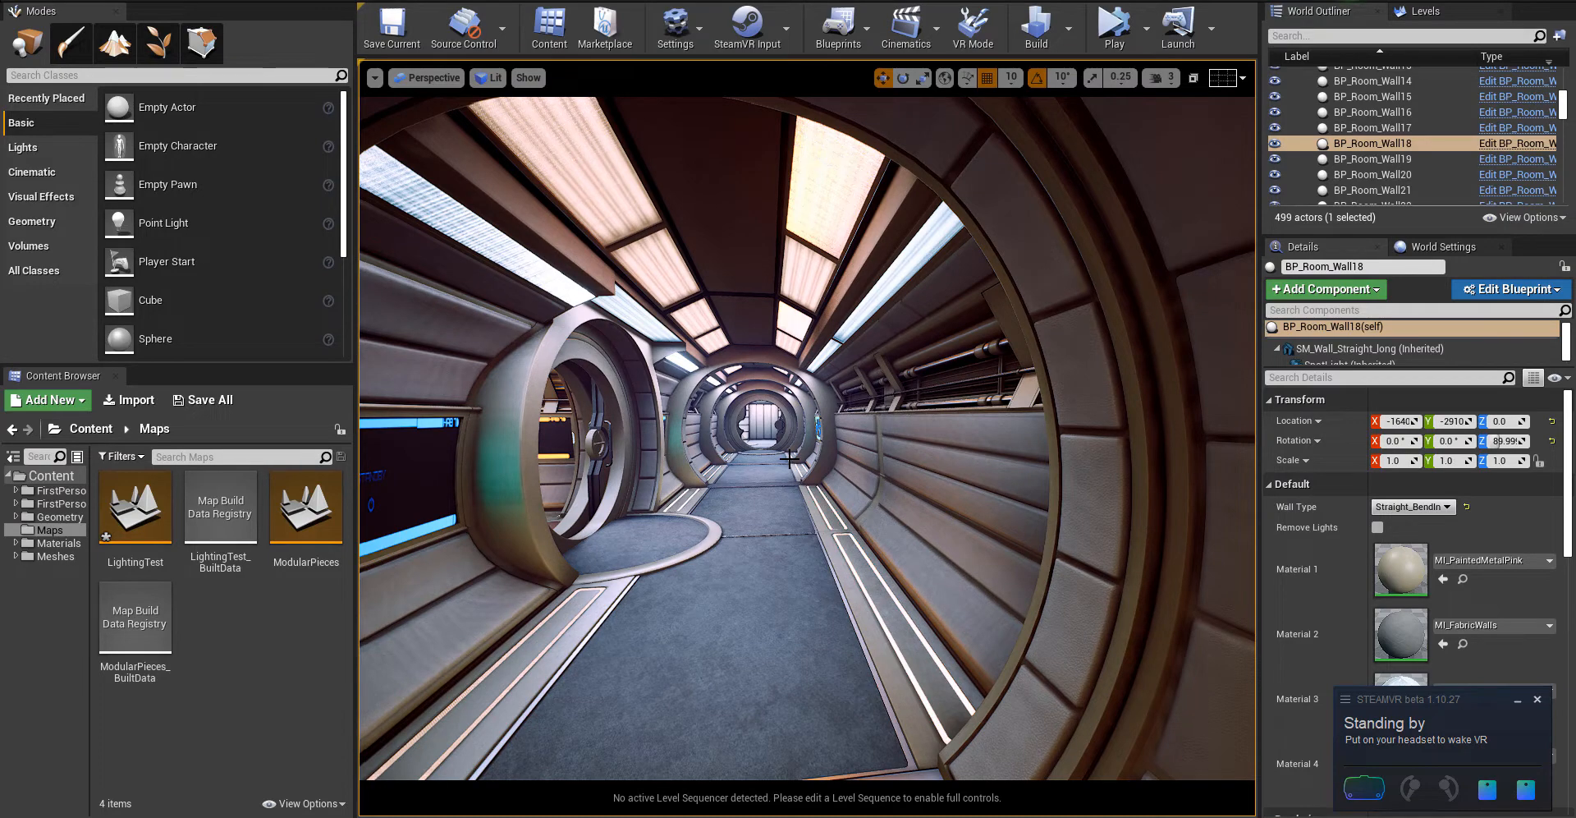
# - Look down the main corridor and review the available lighting build options without starting a build
pyautogui.press('w')
pyautogui.moveTo(776, 454); pyautogui.dragTo(760, 457, button='right')
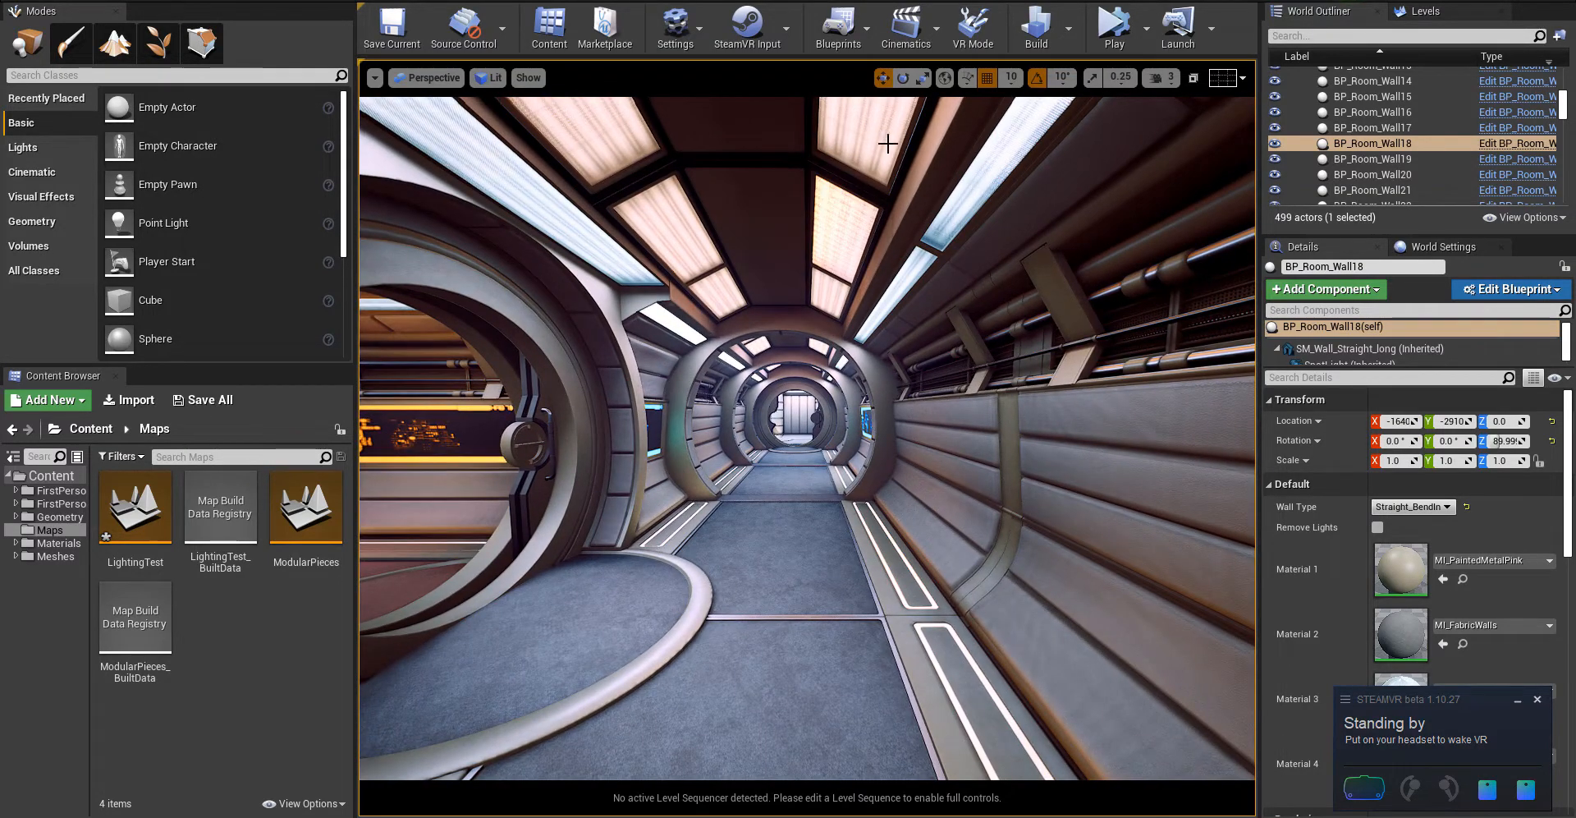
pyautogui.click(1070, 29)
pyautogui.moveTo(1123, 94)
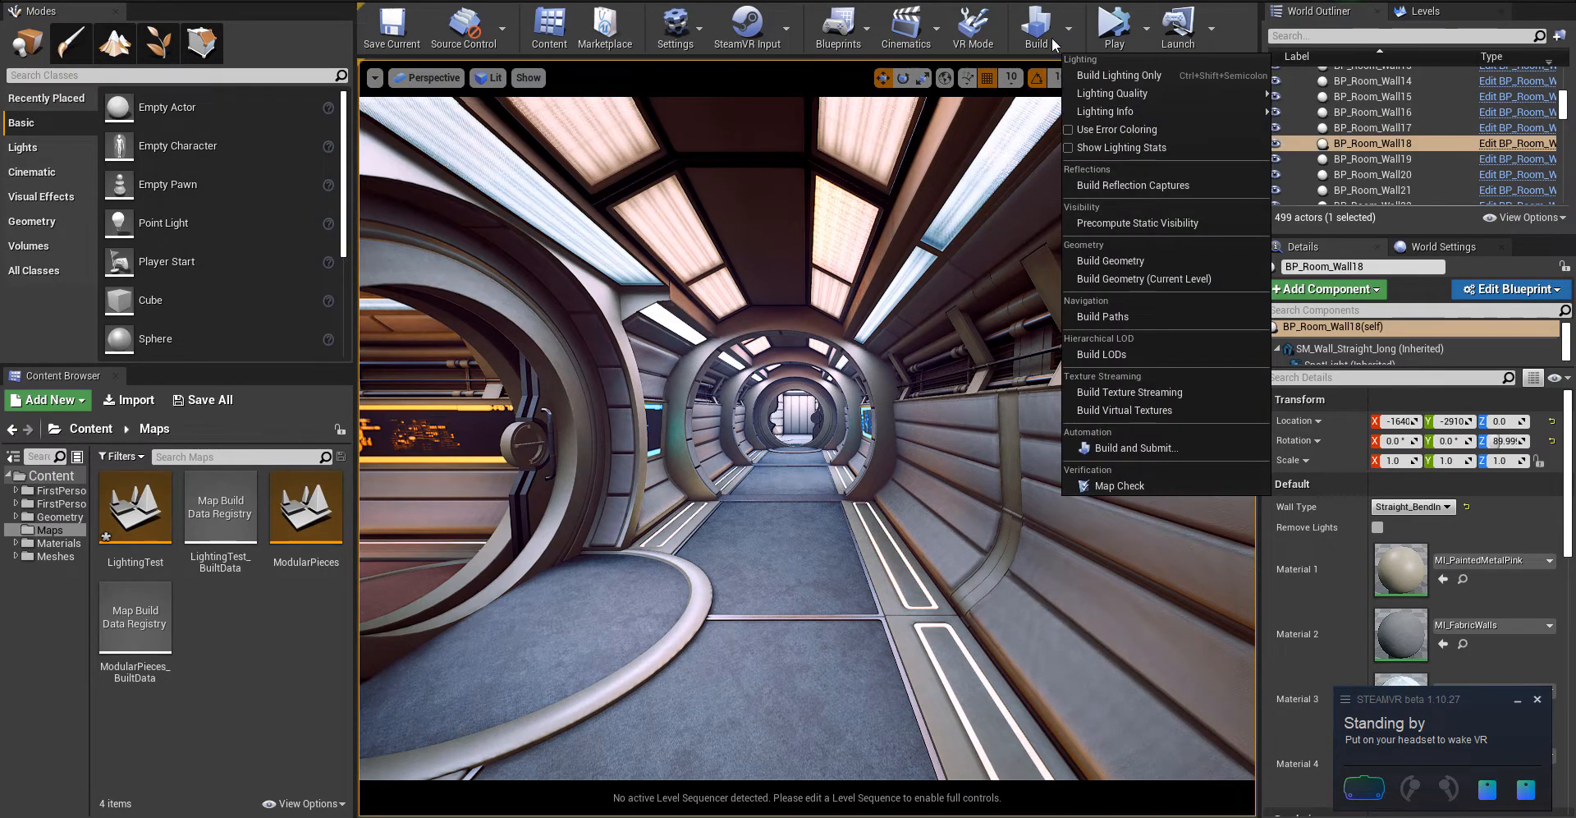
pyautogui.click(876, 321)
# - Examine the lit corridor sections leading to the doorway and the padded wall connectors
pyautogui.press('w')
pyautogui.moveTo(876, 322); pyautogui.dragTo(788, 333, button='right')
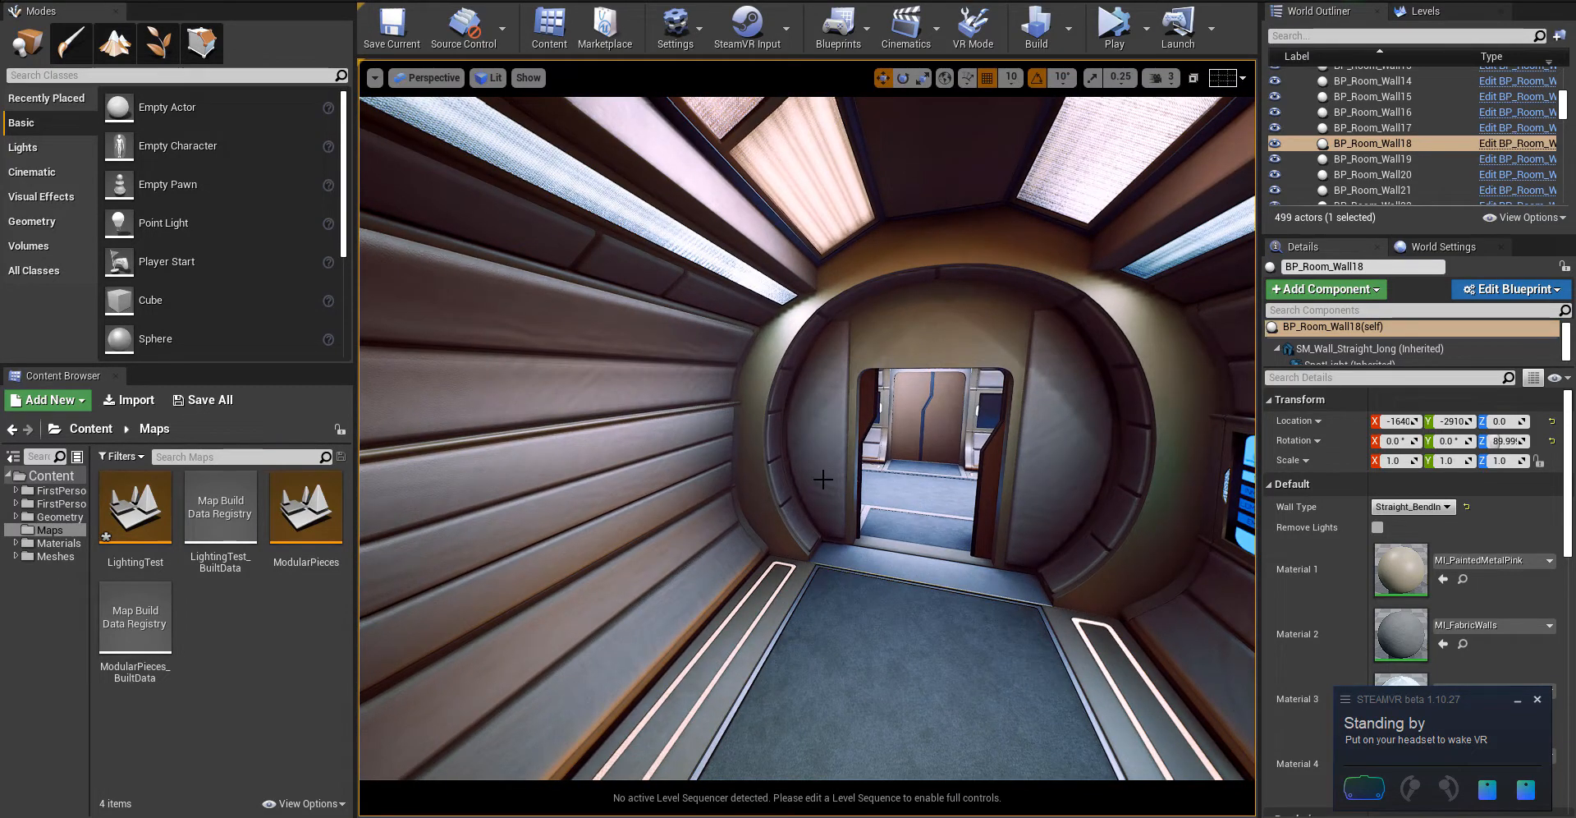
pyautogui.moveTo(879, 546); pyautogui.dragTo(715, 491, button='right')
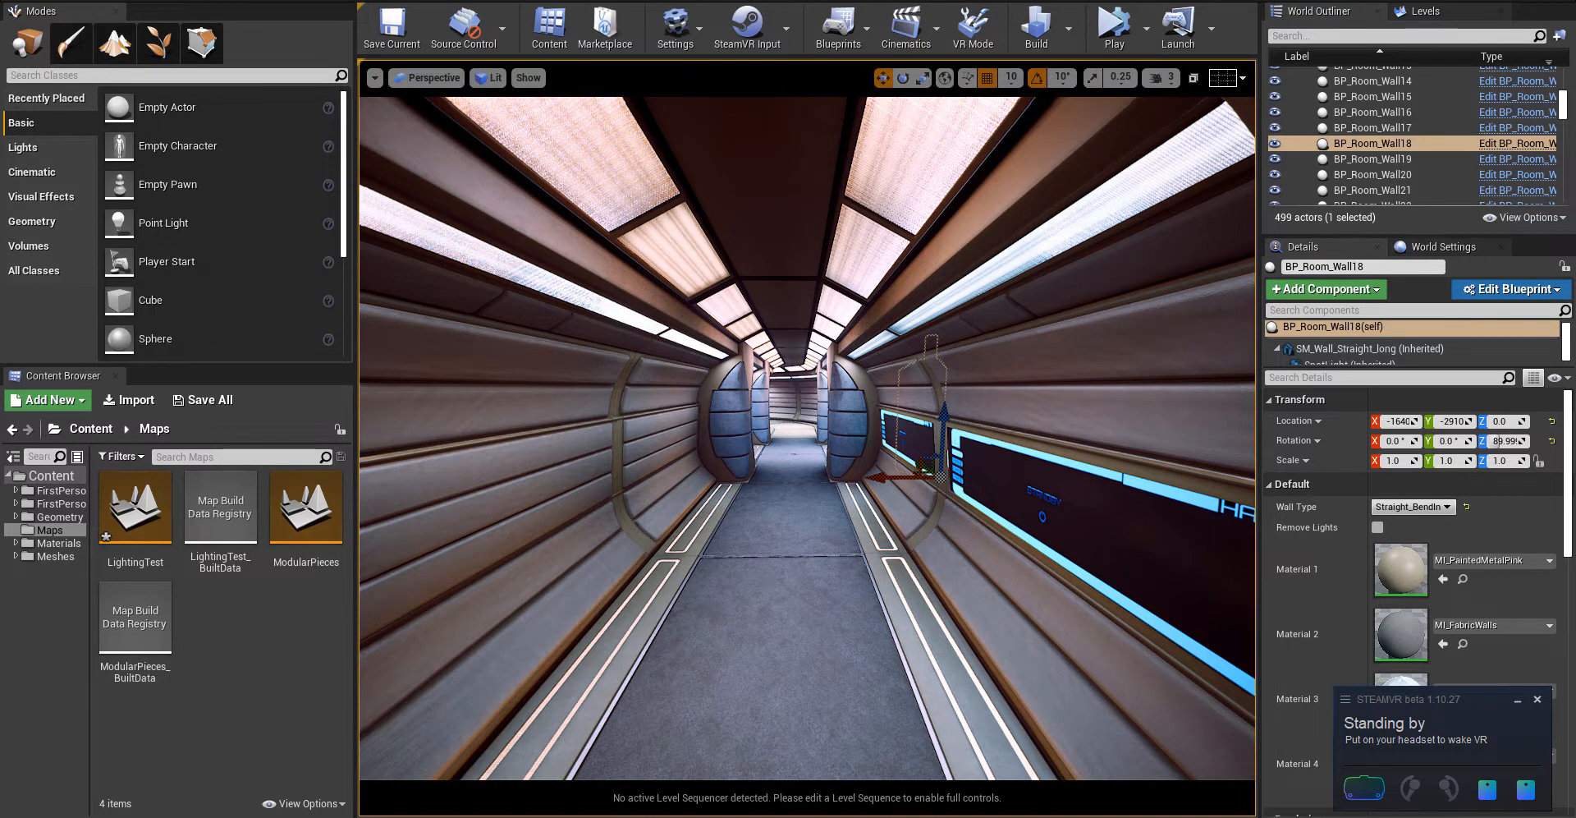
pyautogui.press('w')
pyautogui.moveTo(772, 480); pyautogui.dragTo(774, 494, button='right')
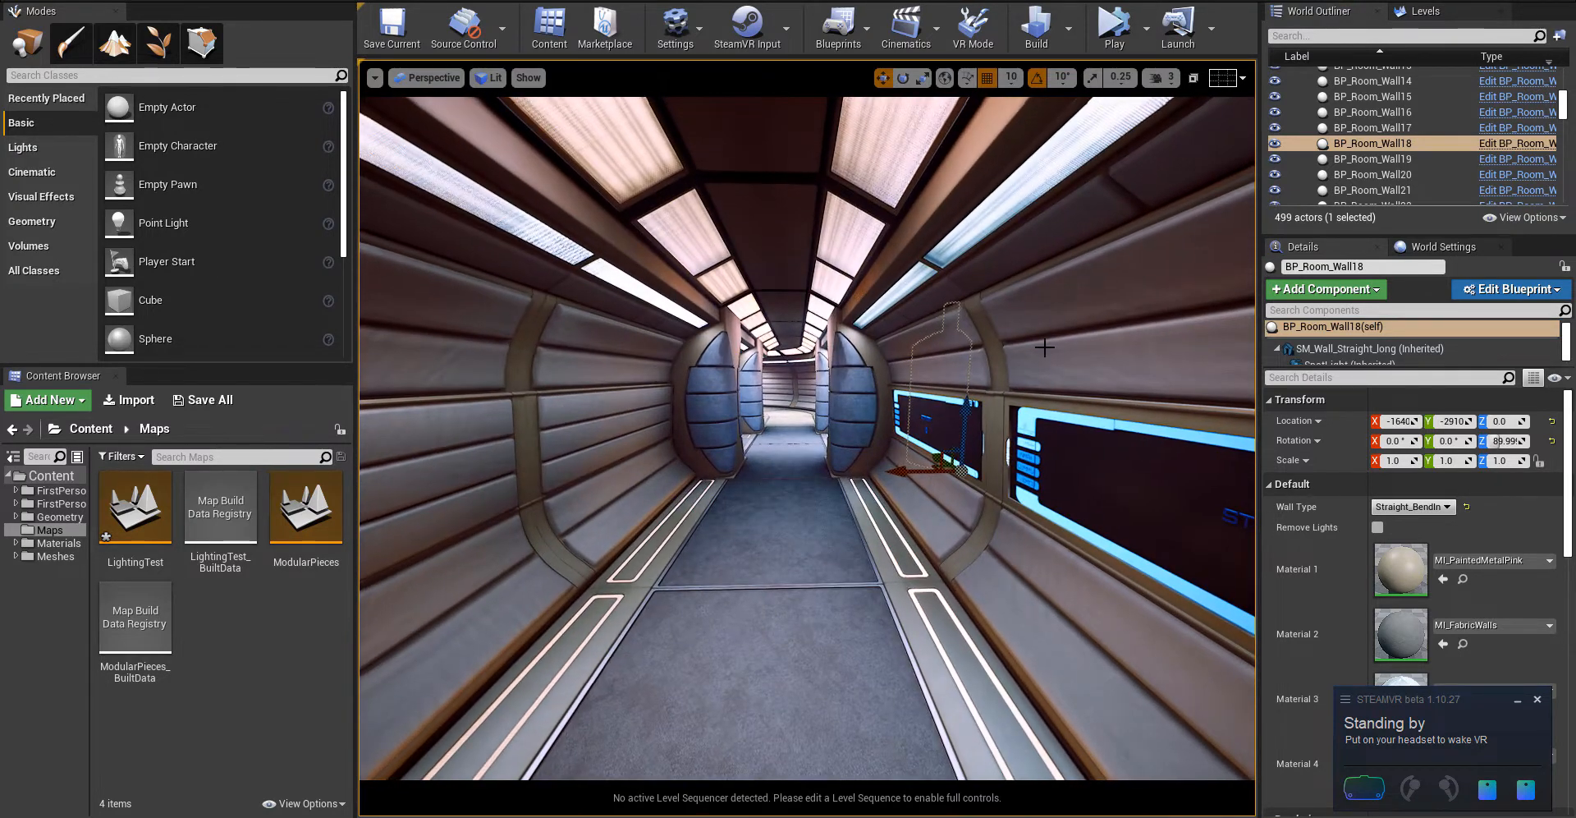
# - Display the corridor in the Visibility Collision view mode and look around
pyautogui.click(490, 81)
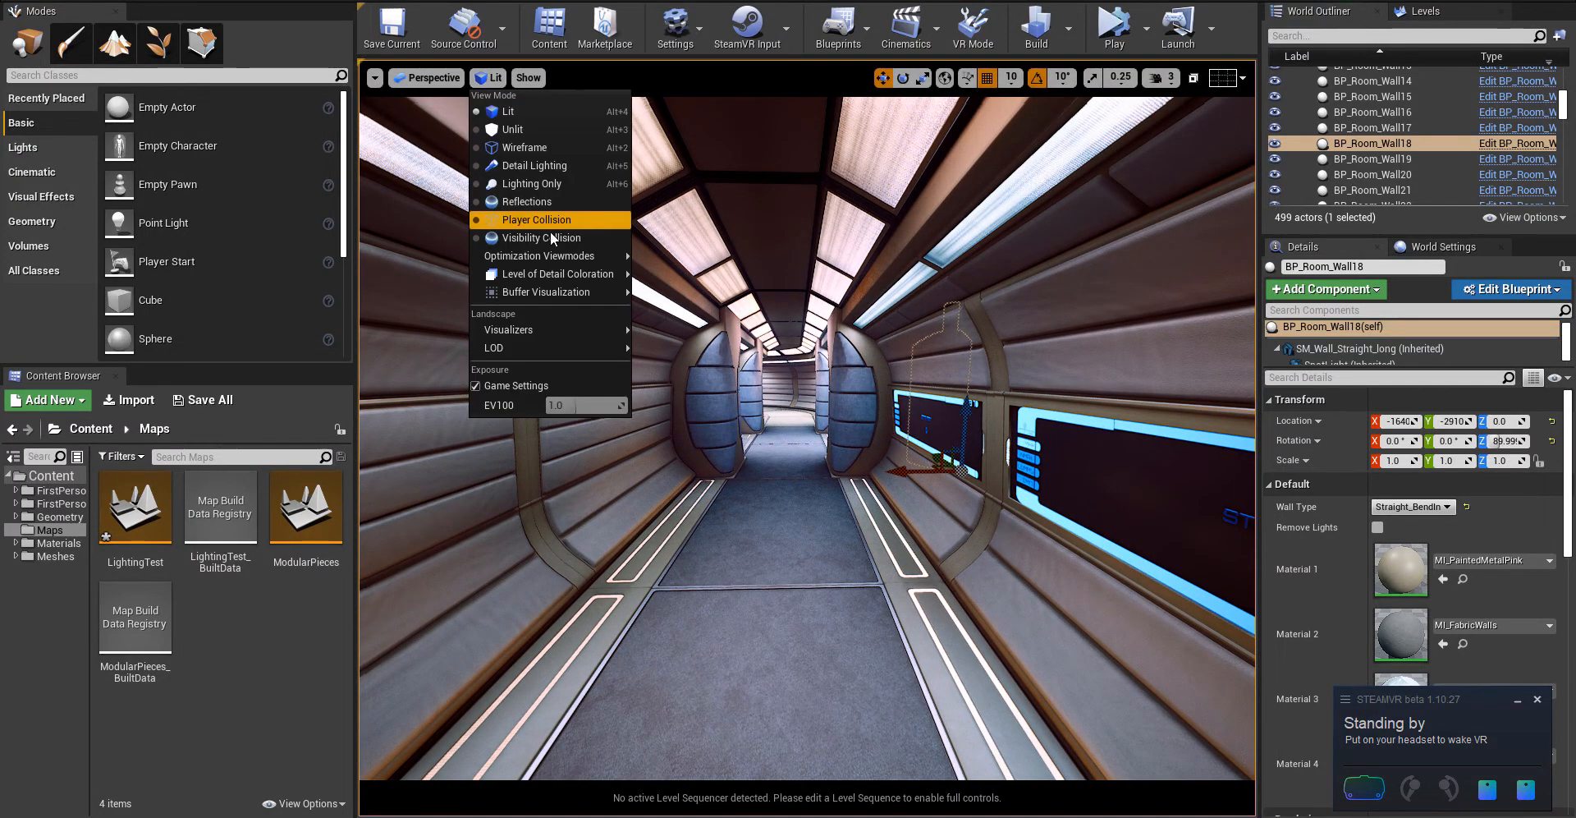
pyautogui.click(553, 238)
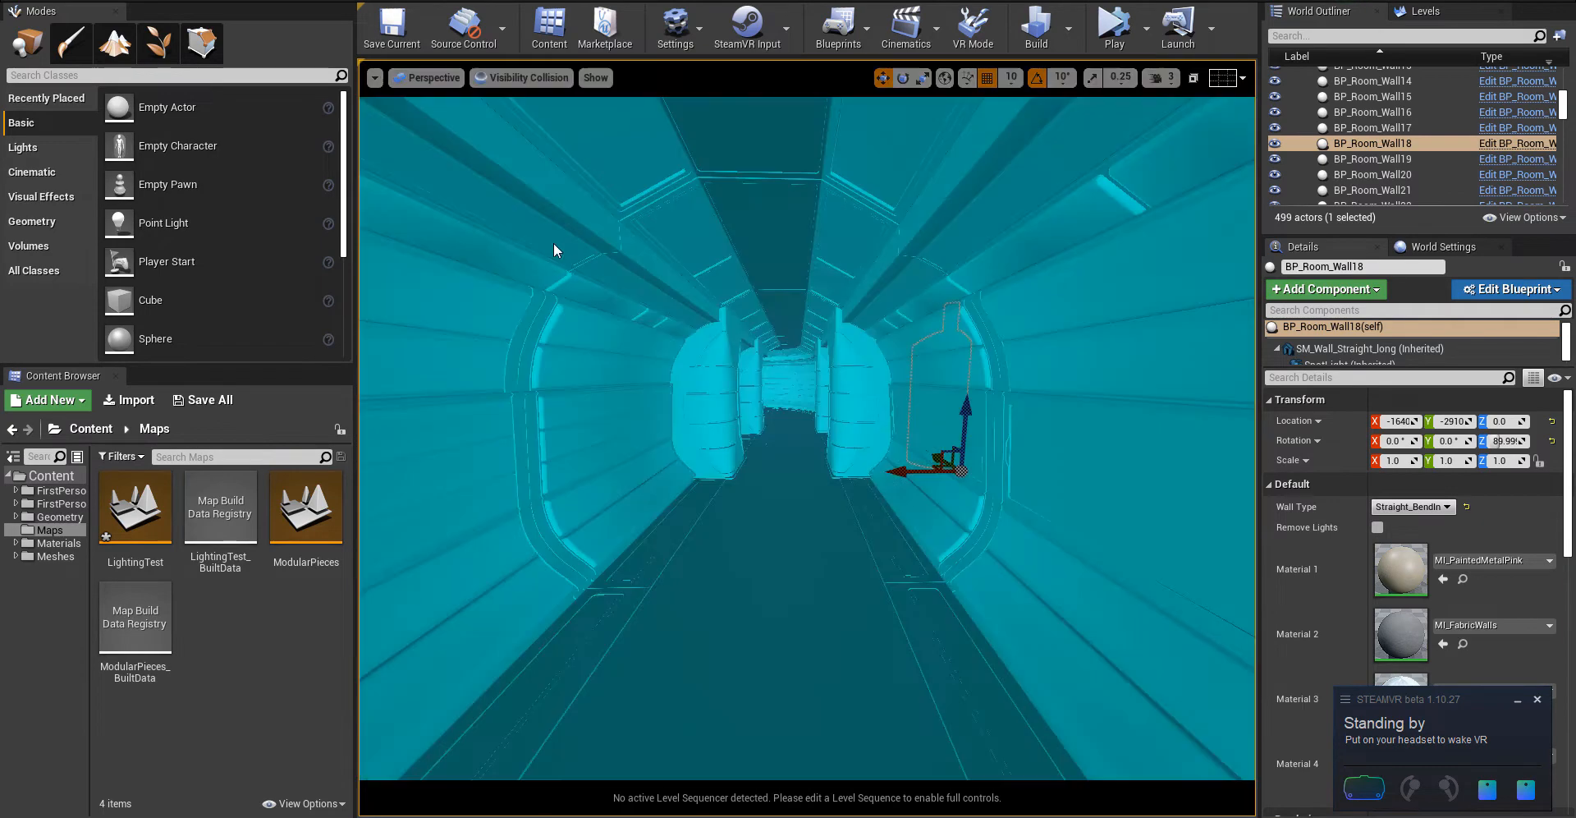
pyautogui.moveTo(553, 243); pyautogui.dragTo(361, 212, button='right')
# - Inspect the corridor and round hatches in the Player Collision view mode, and restore the Lit view
pyautogui.click(518, 80)
pyautogui.click(548, 219)
pyautogui.press('w')
pyautogui.press('w')
pyautogui.press('w')
pyautogui.press('w')
pyautogui.press('w')
pyautogui.press('w')
pyautogui.moveTo(969, 275); pyautogui.dragTo(1133, 275, button='right')
pyautogui.press('s')
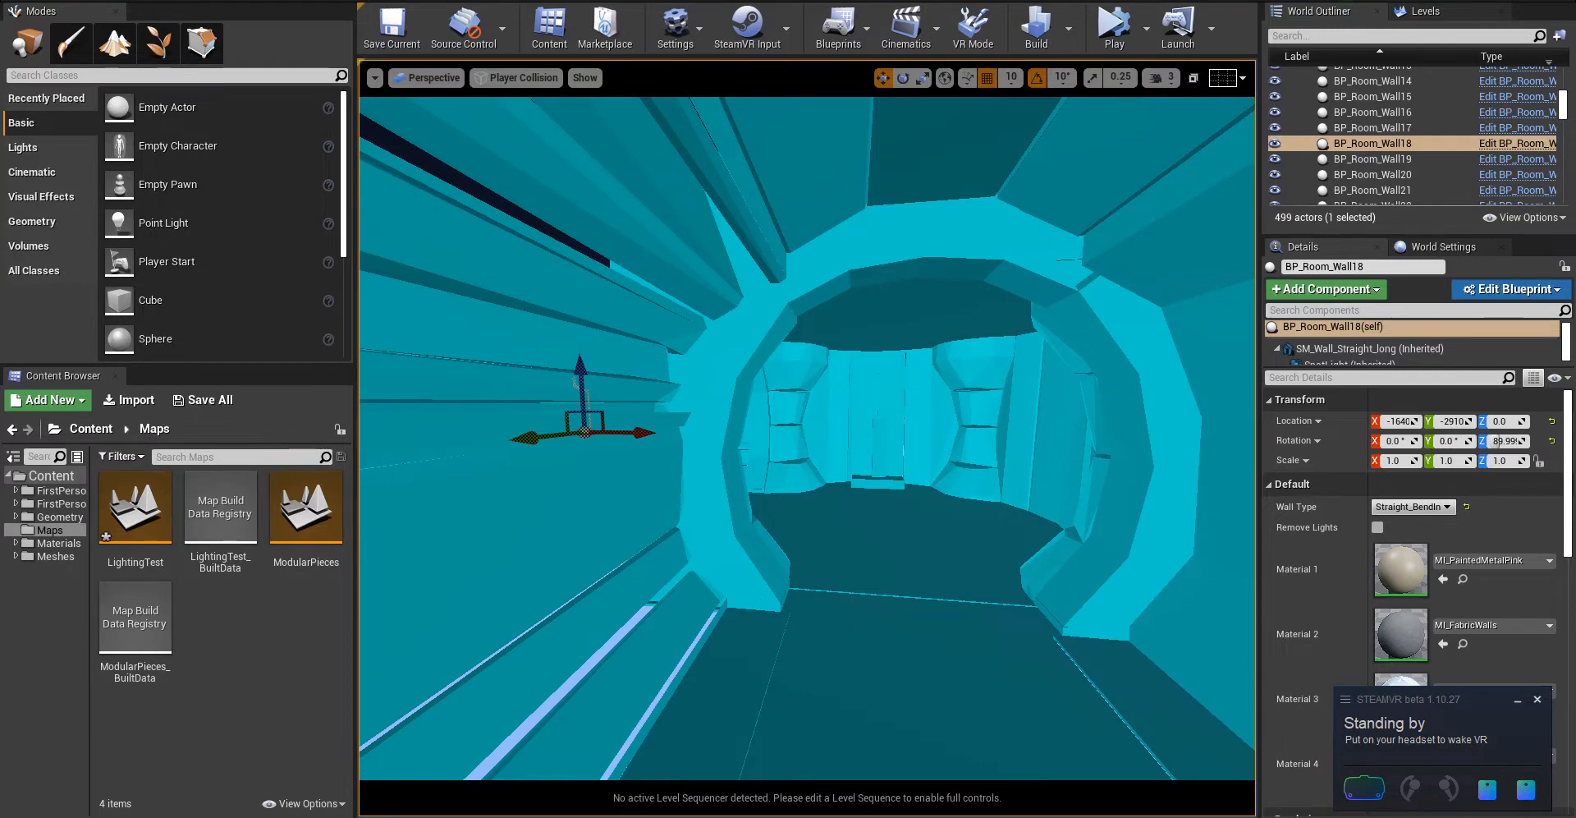
pyautogui.moveTo(957, 462); pyautogui.dragTo(394, 459, button='right')
pyautogui.press('w')
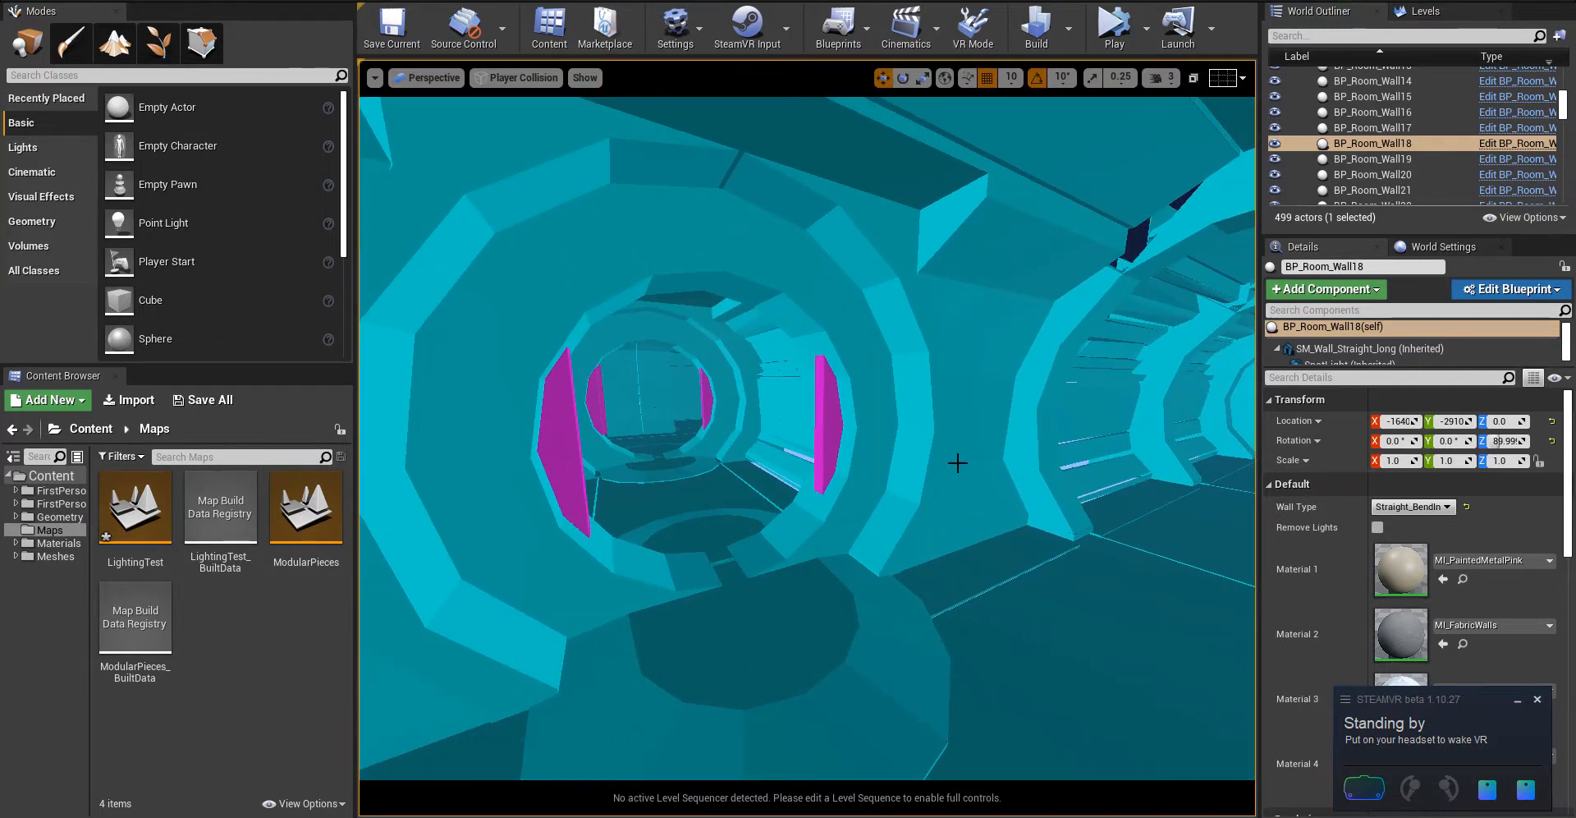
pyautogui.click(514, 84)
pyautogui.click(495, 114)
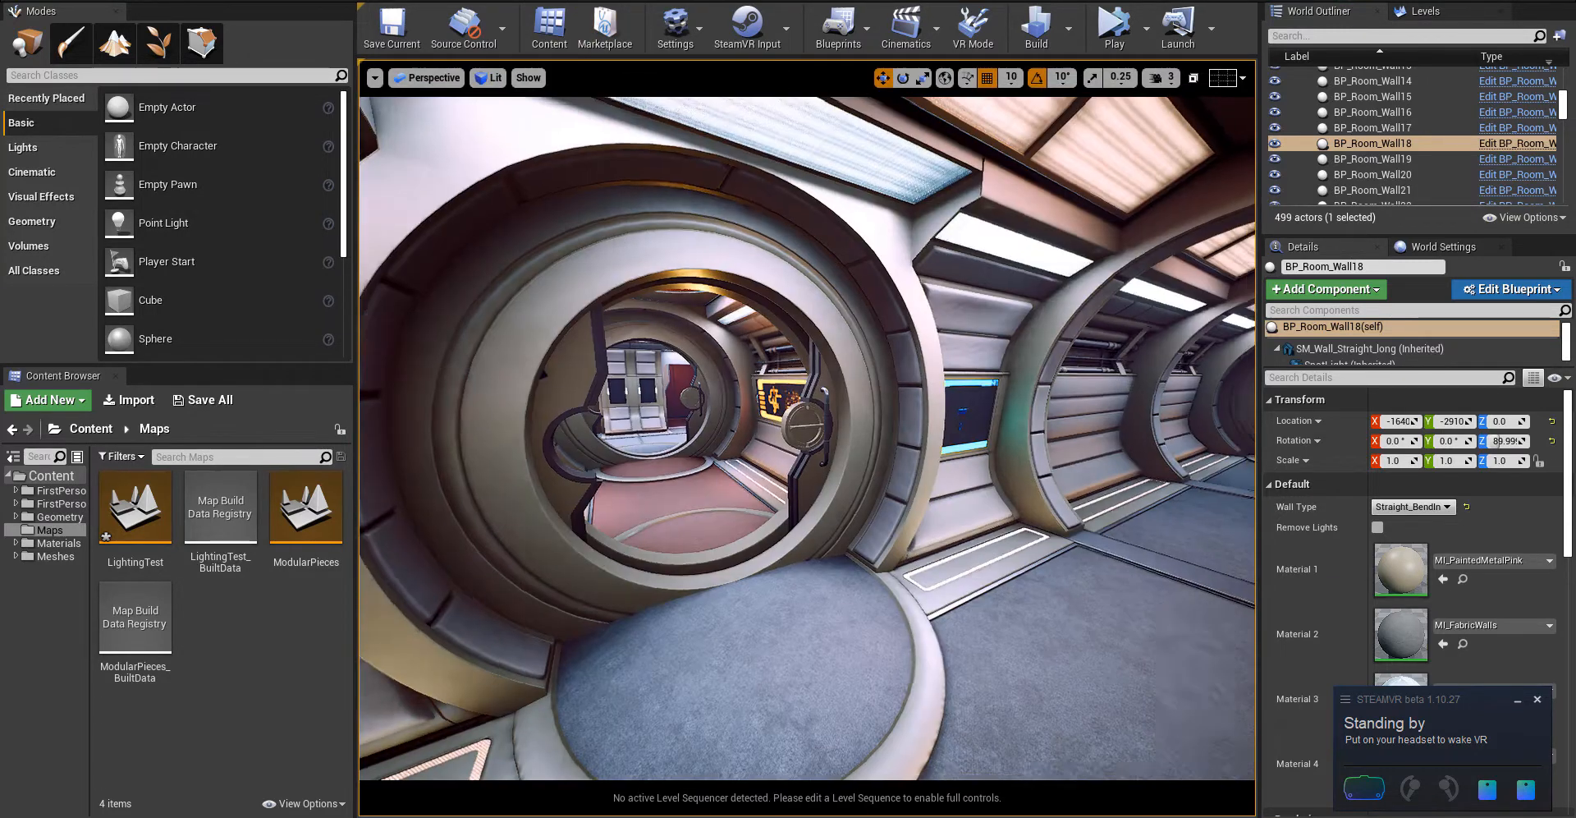
# - Open the static mesh of the pipe-type corridor wall BP_Corridor_WallStandard5 in its mesh editor and view it from the front
pyautogui.press('w')
pyautogui.moveTo(953, 366); pyautogui.dragTo(1301, 366, button='right')
pyautogui.click(953, 366)
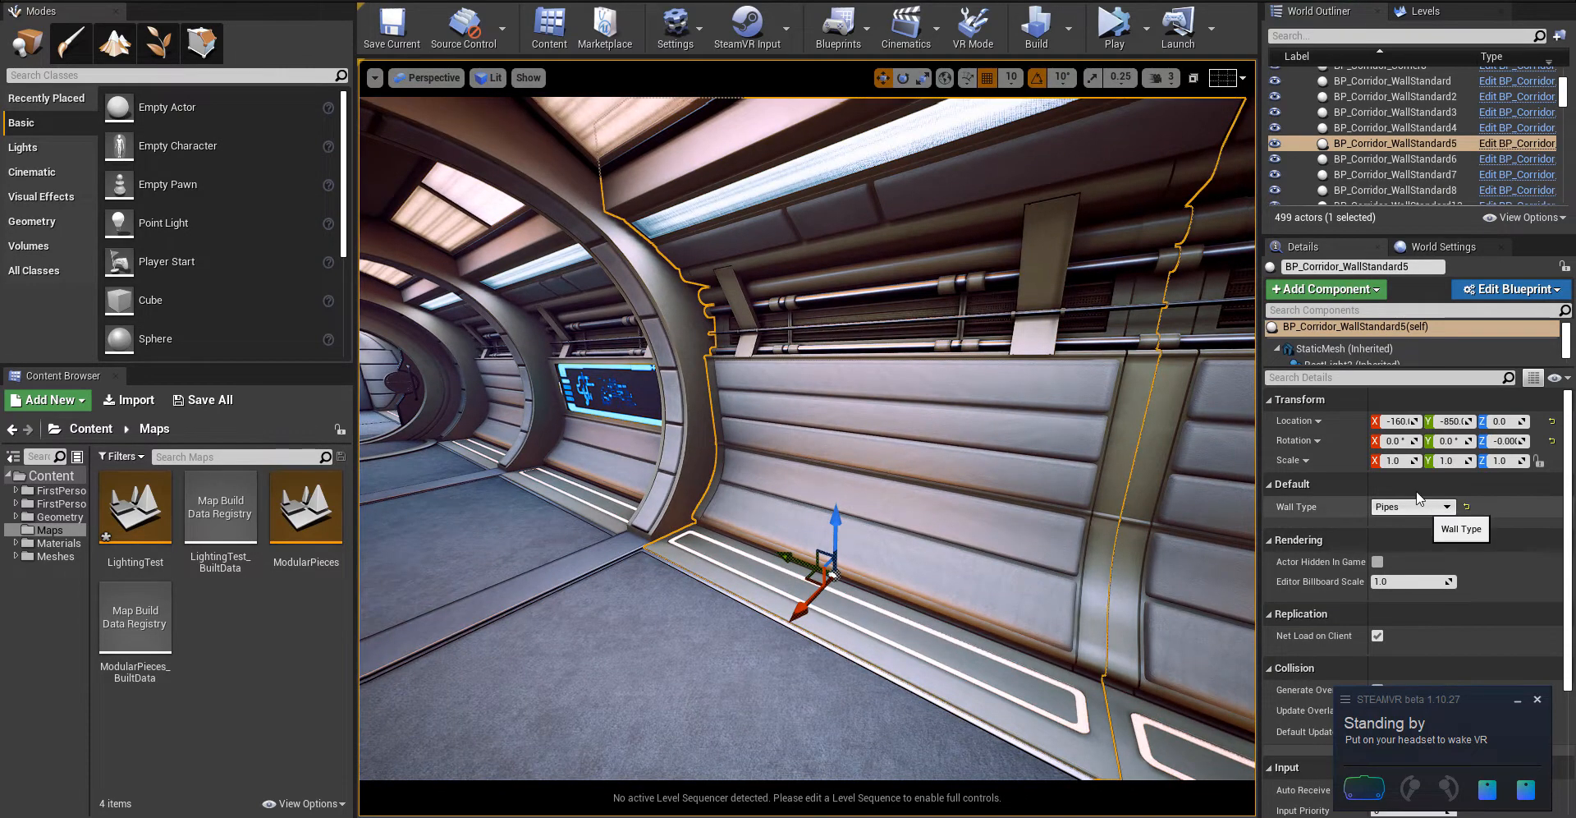
pyautogui.click(1381, 347)
pyautogui.doubleClick(1375, 560)
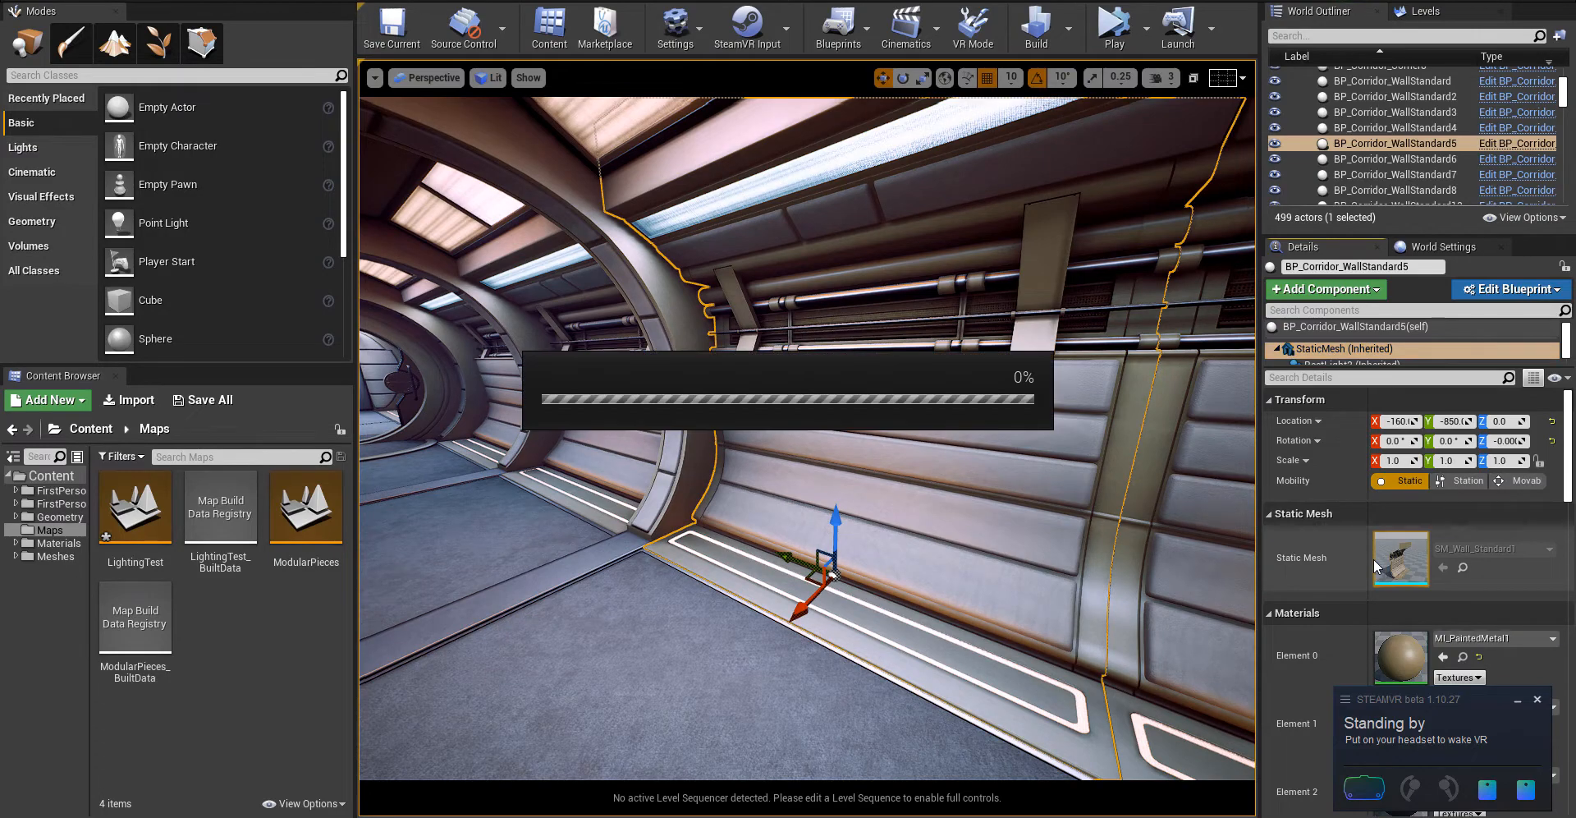
pyautogui.keyDown('alt'); pyautogui.moveTo(745, 539); pyautogui.dragTo(575, 410); pyautogui.keyUp('alt')
pyautogui.scroll(-5, 589, 460)
# - Display the wall mesh's UV Channel 1 layout and then its UV Channel 0 layout
pyautogui.click(931, 51)
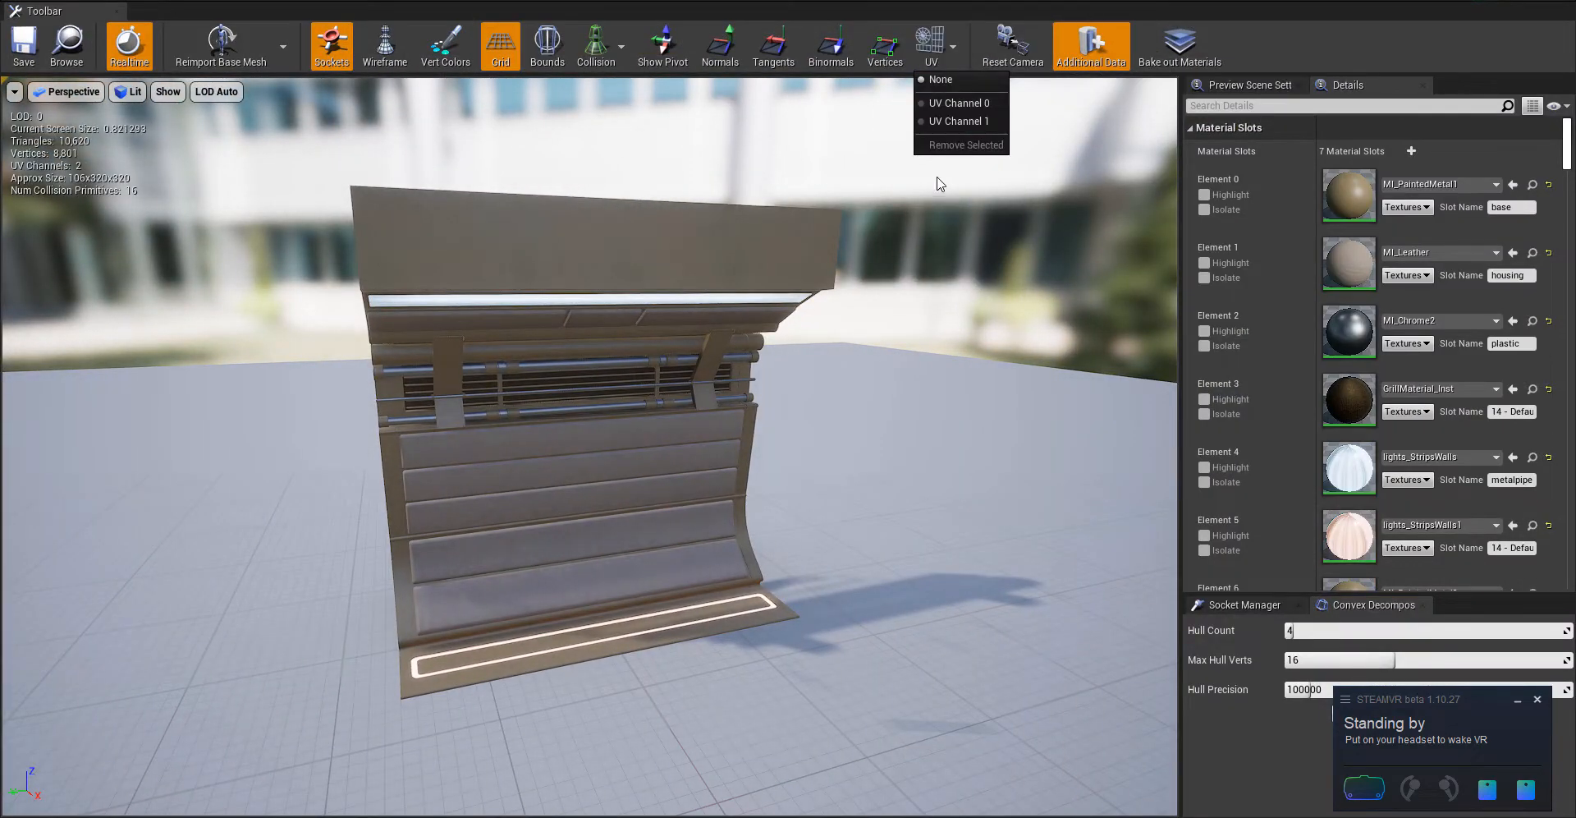
pyautogui.click(949, 120)
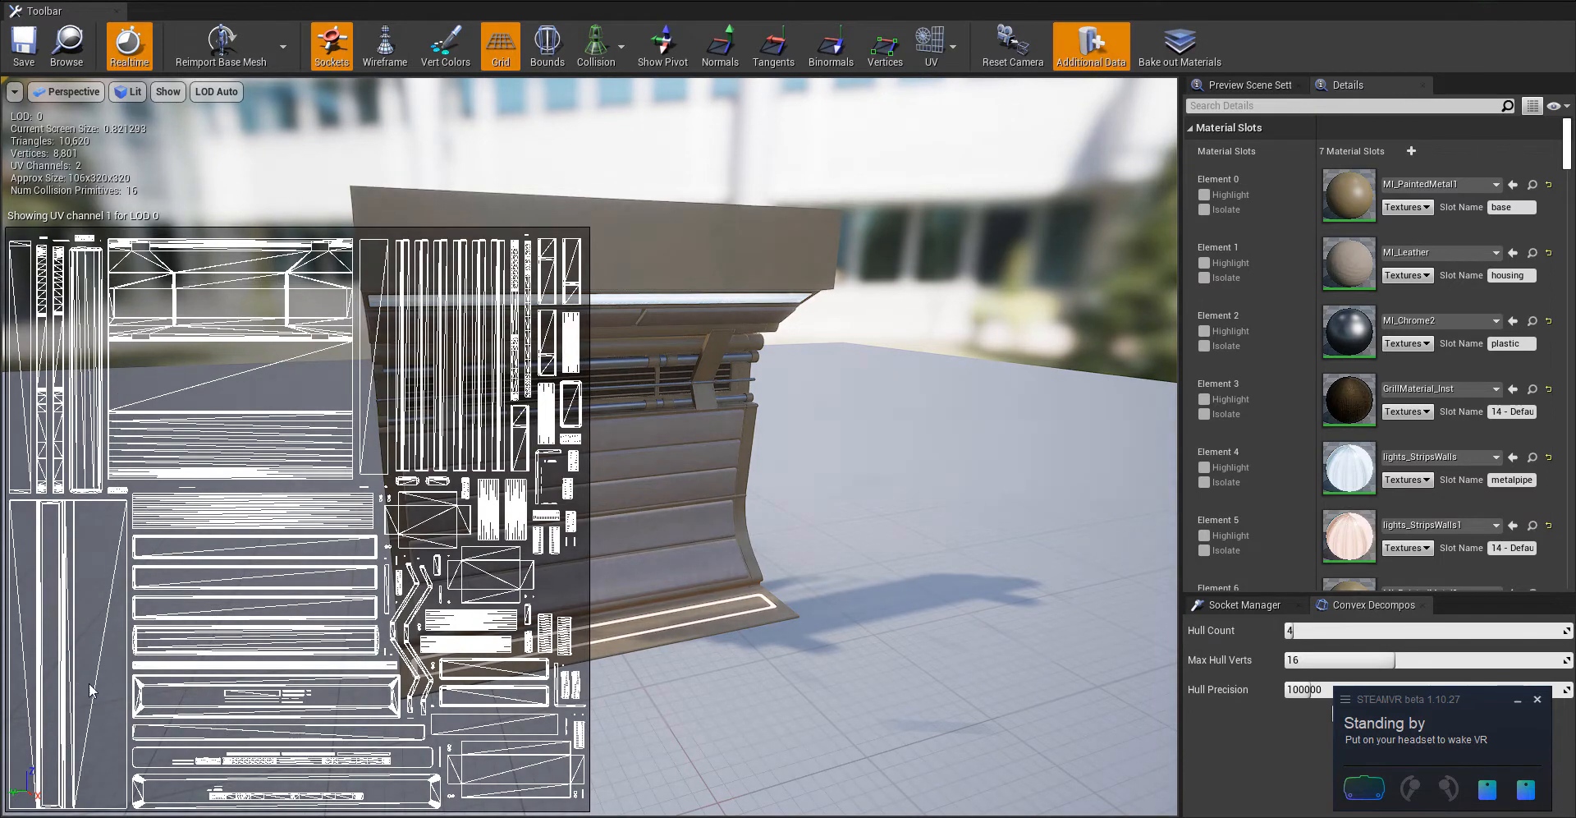
pyautogui.click(930, 50)
pyautogui.click(950, 105)
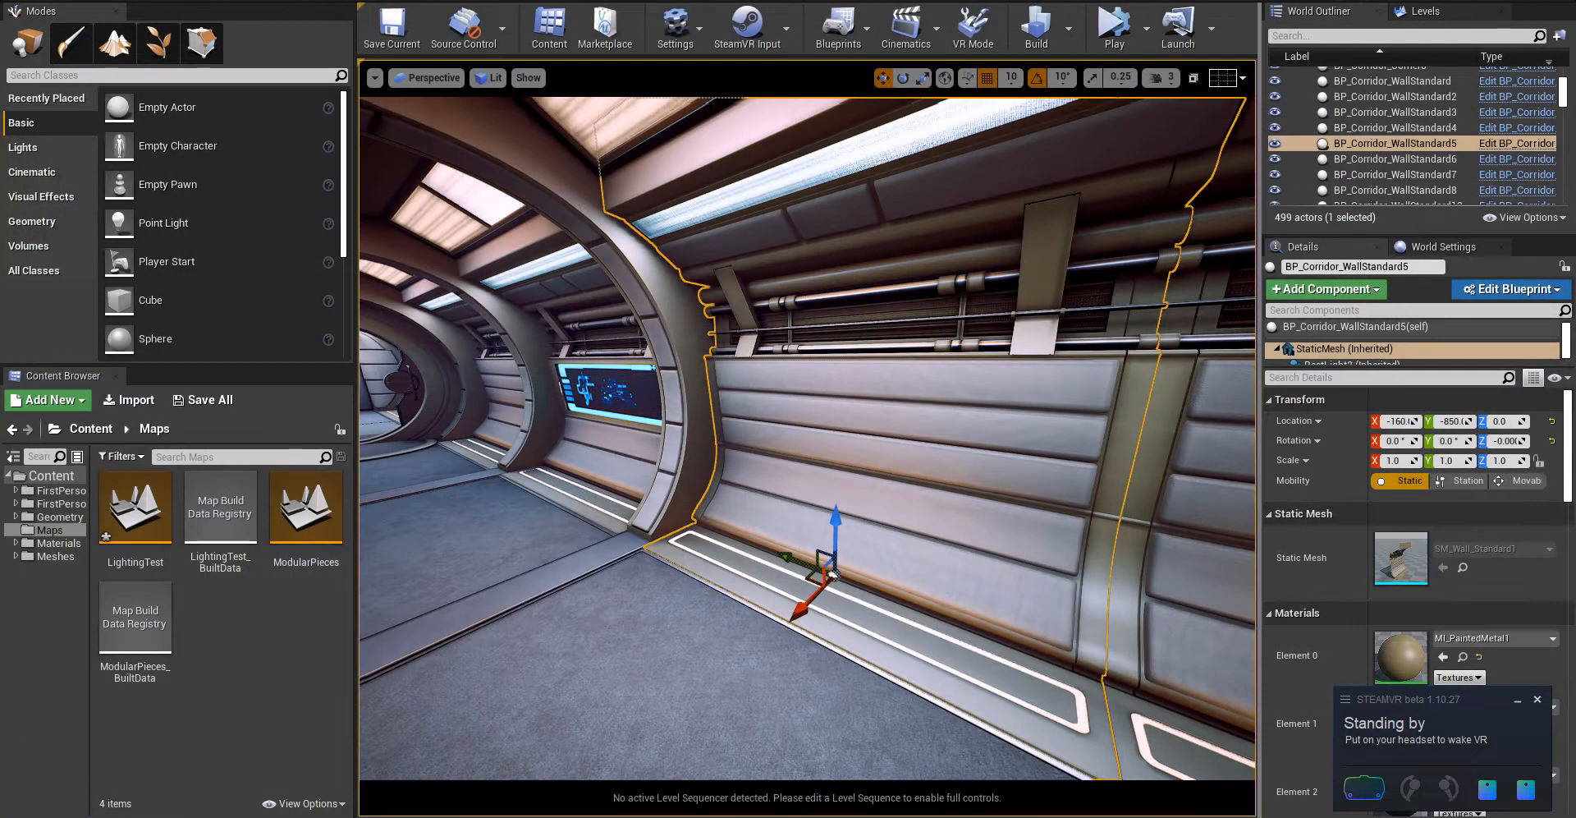
# - Return to the level, inspect the corridor walls and floor in the Lightmap Density view mode, clear the selection and restore the Lit view
pyautogui.press('f')
pyautogui.moveTo(808, 439); pyautogui.dragTo(648, 552, button='right')
pyautogui.press('w')
pyautogui.press('w')
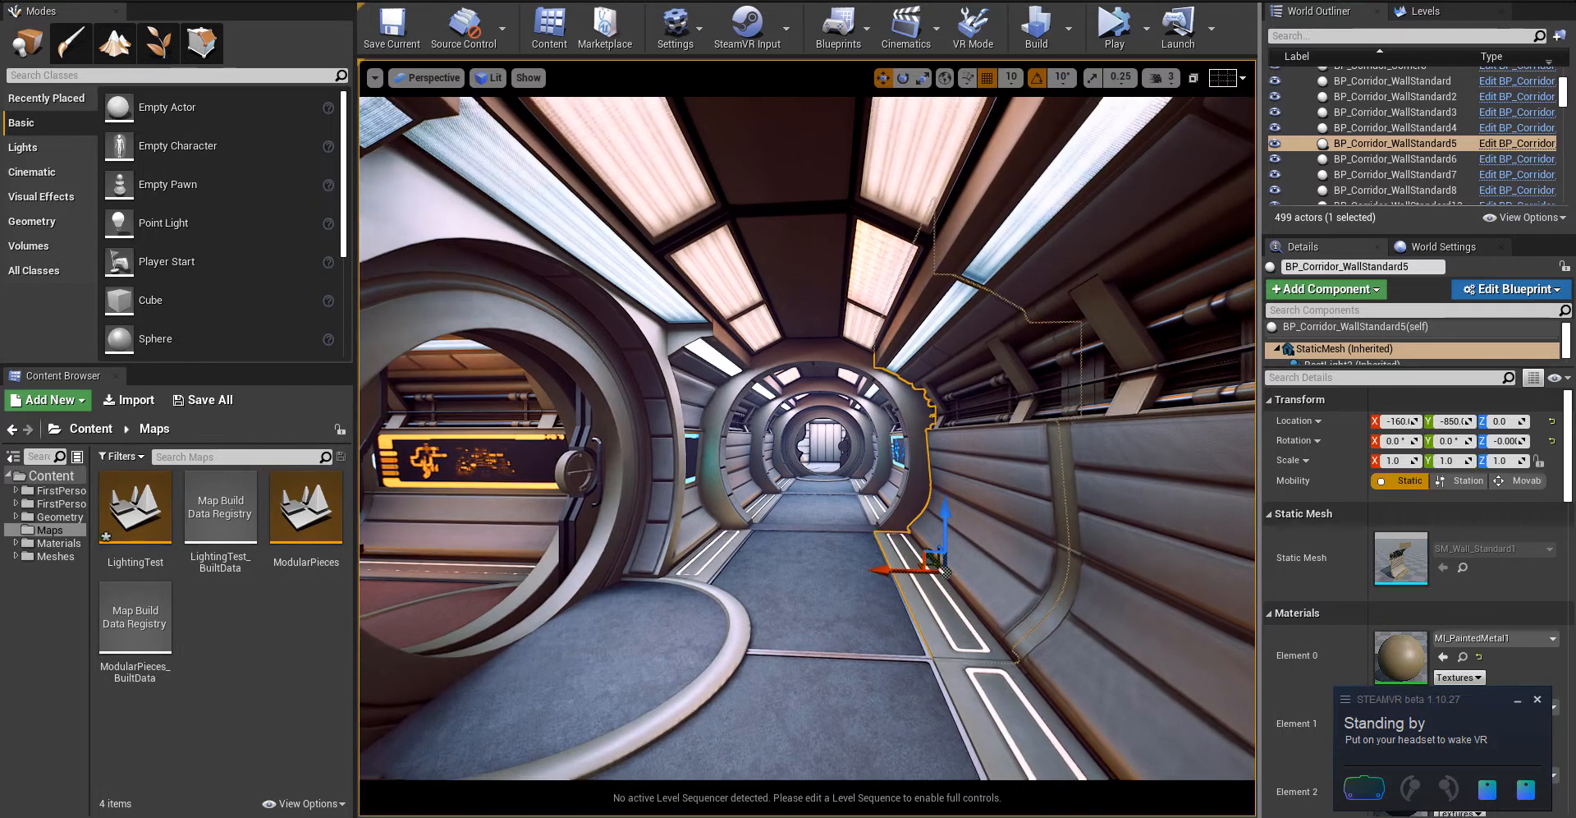
pyautogui.hotkey('alt', '0')
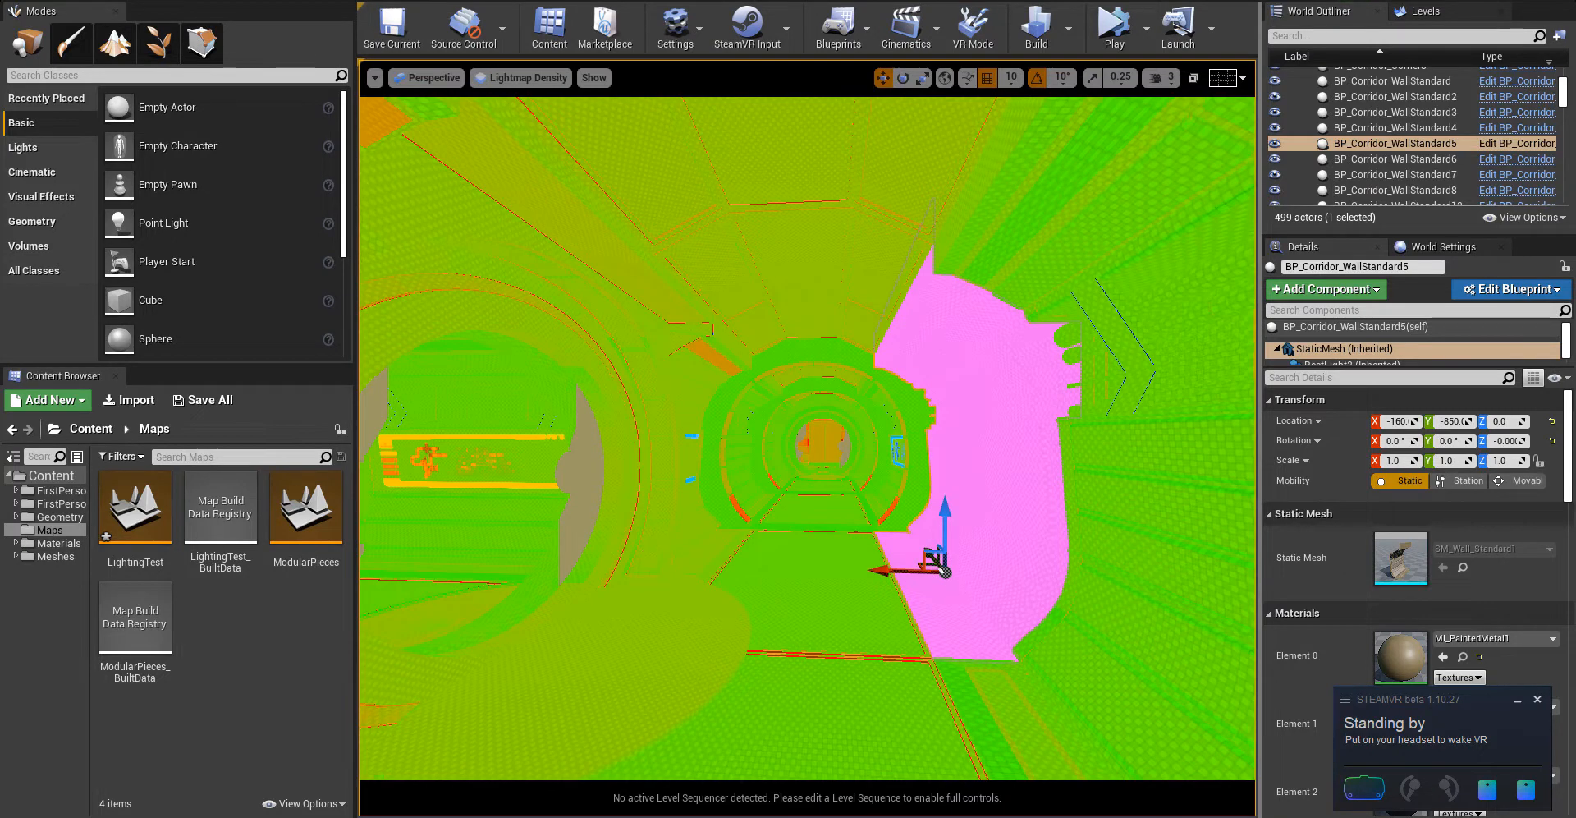
pyautogui.click(952, 583)
pyautogui.click(831, 627)
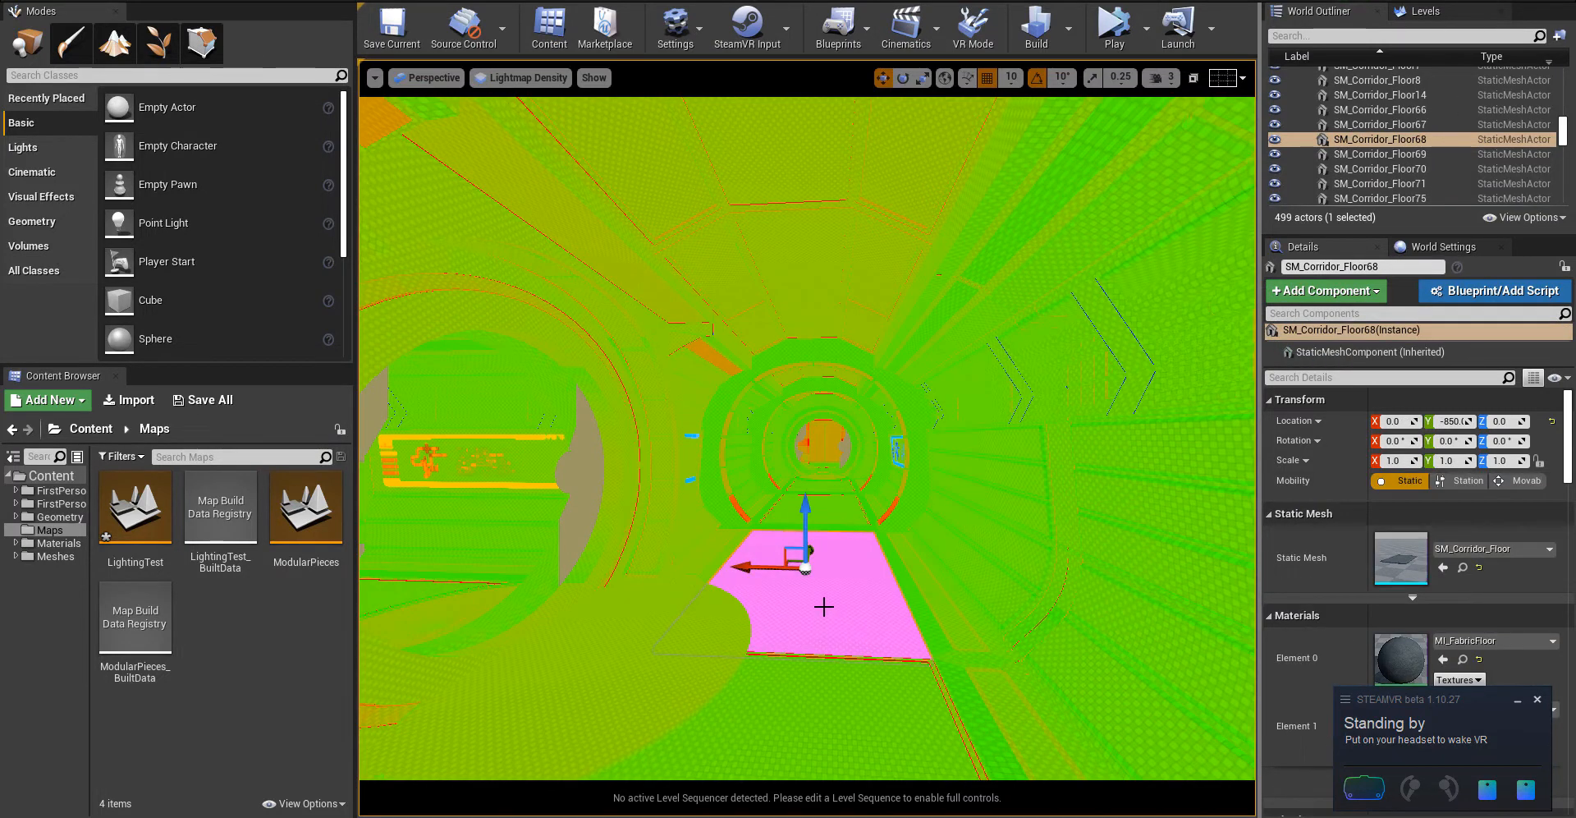
pyautogui.press('Escape')
pyautogui.hotkey('alt', '4')
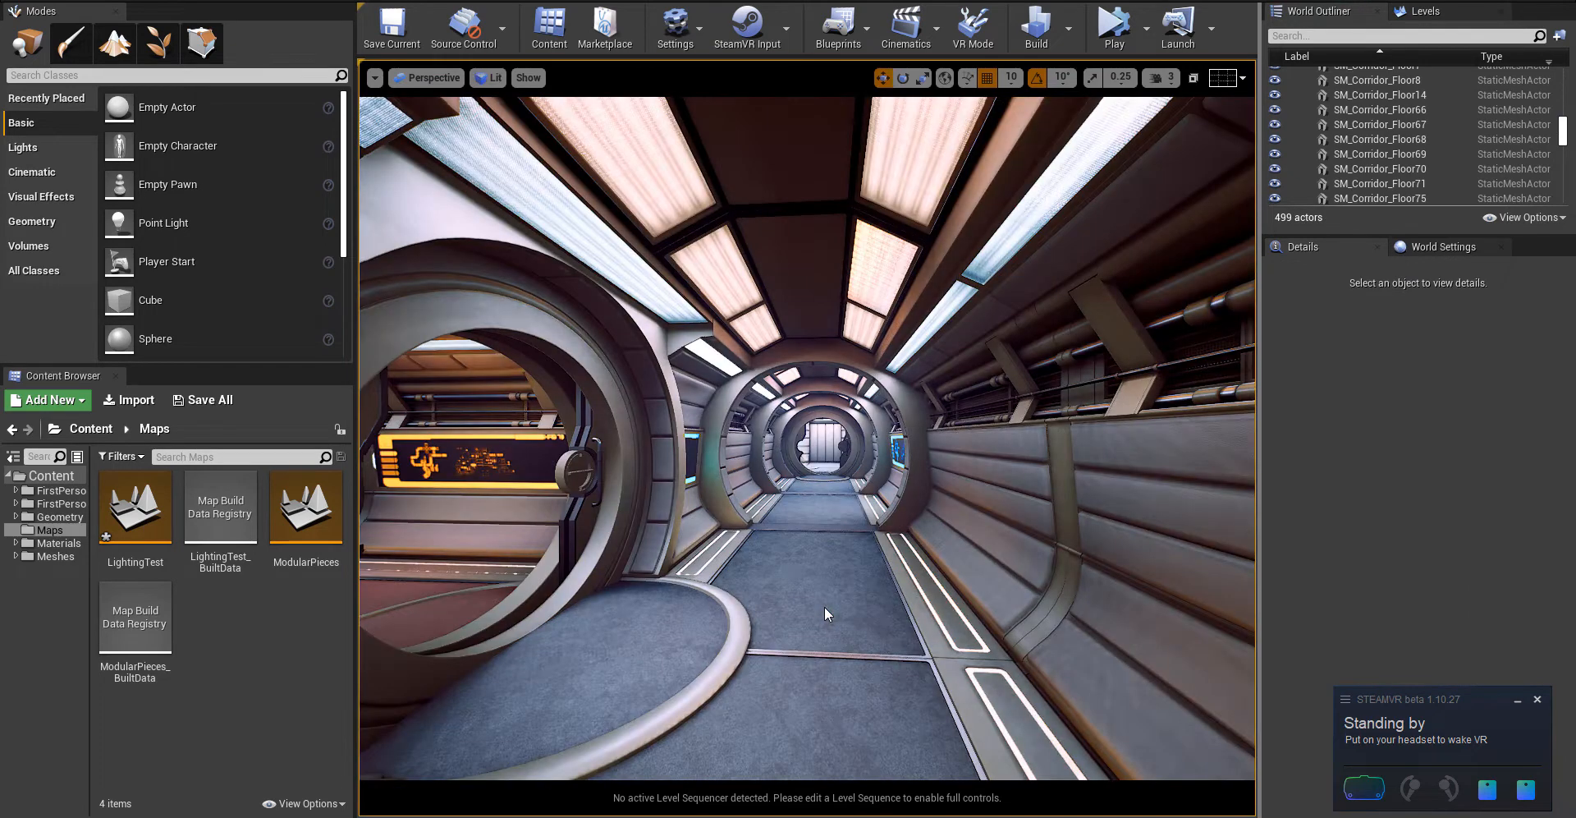